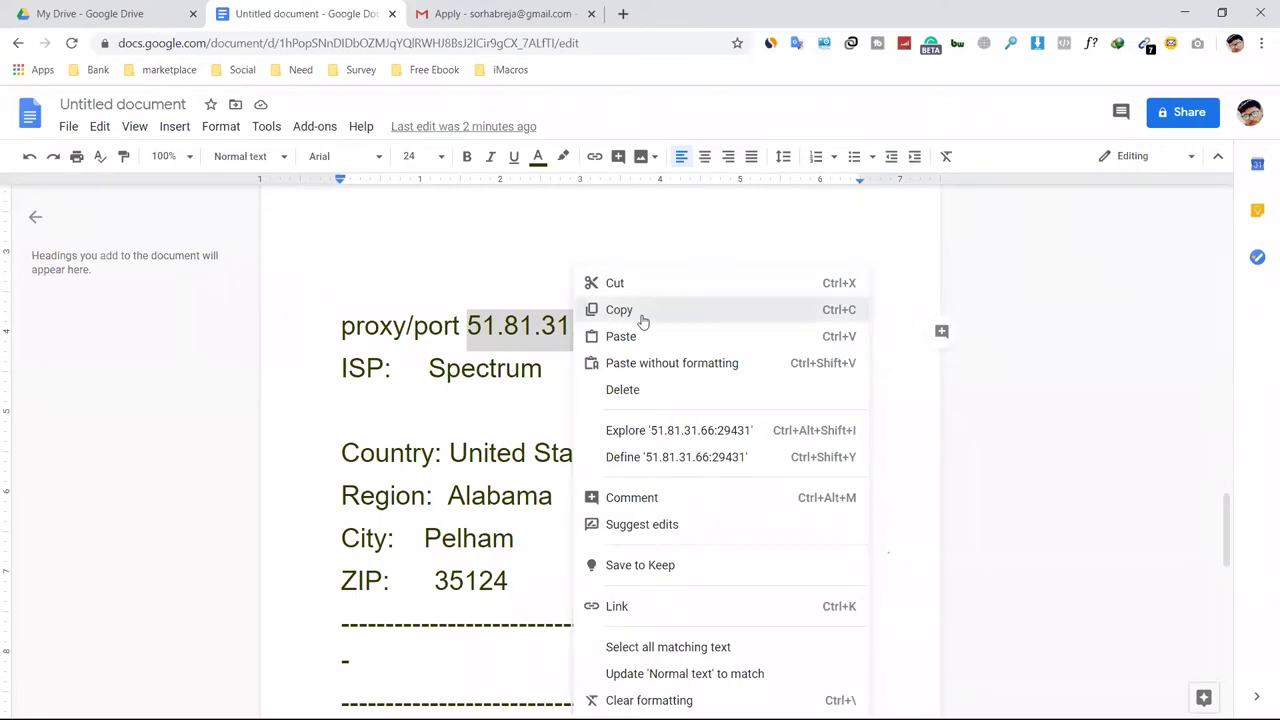
Copy 51.81.31.66:29431 from the Google Doc and bring the Firefox window back.
click(640, 316)
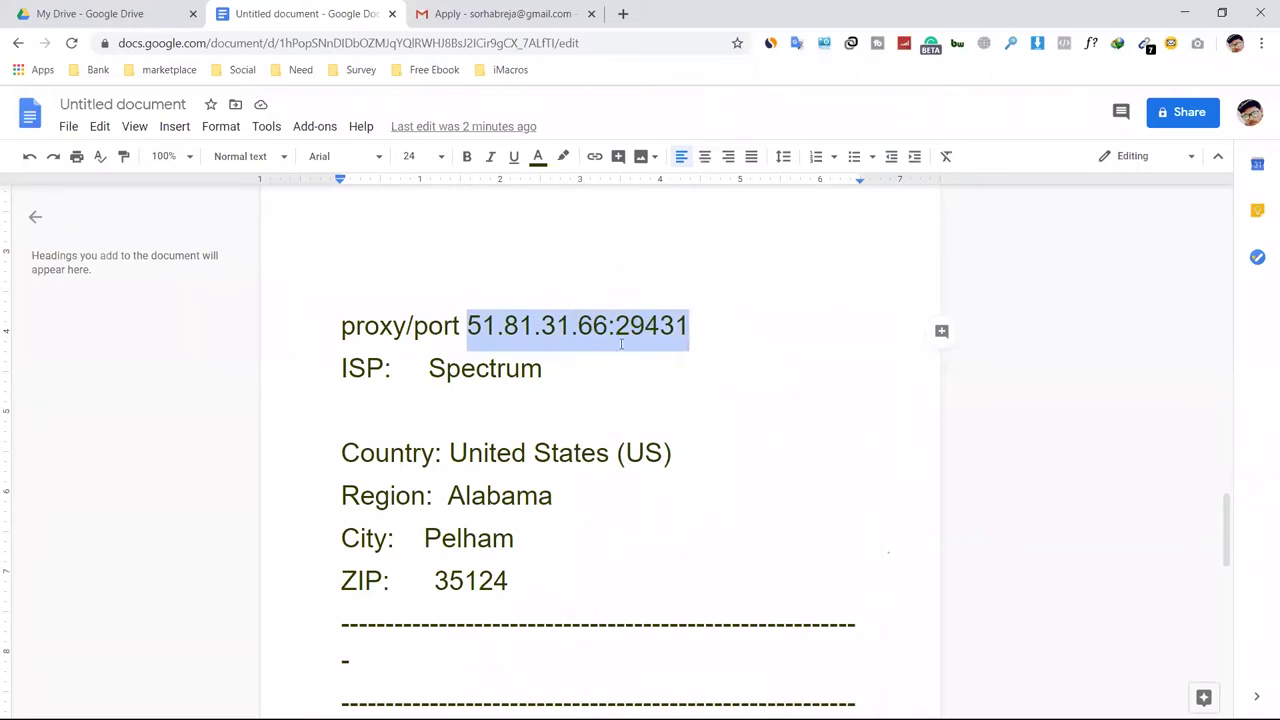
click(1200, 8)
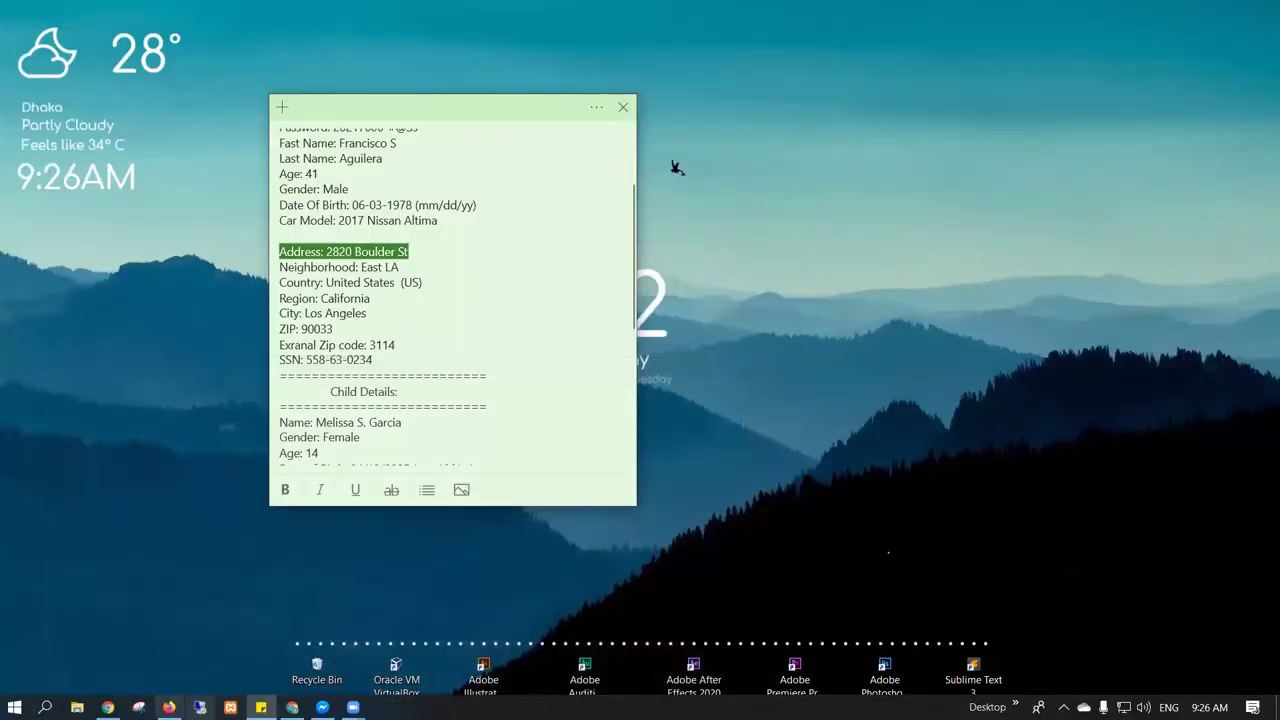
key(alt+Tab)
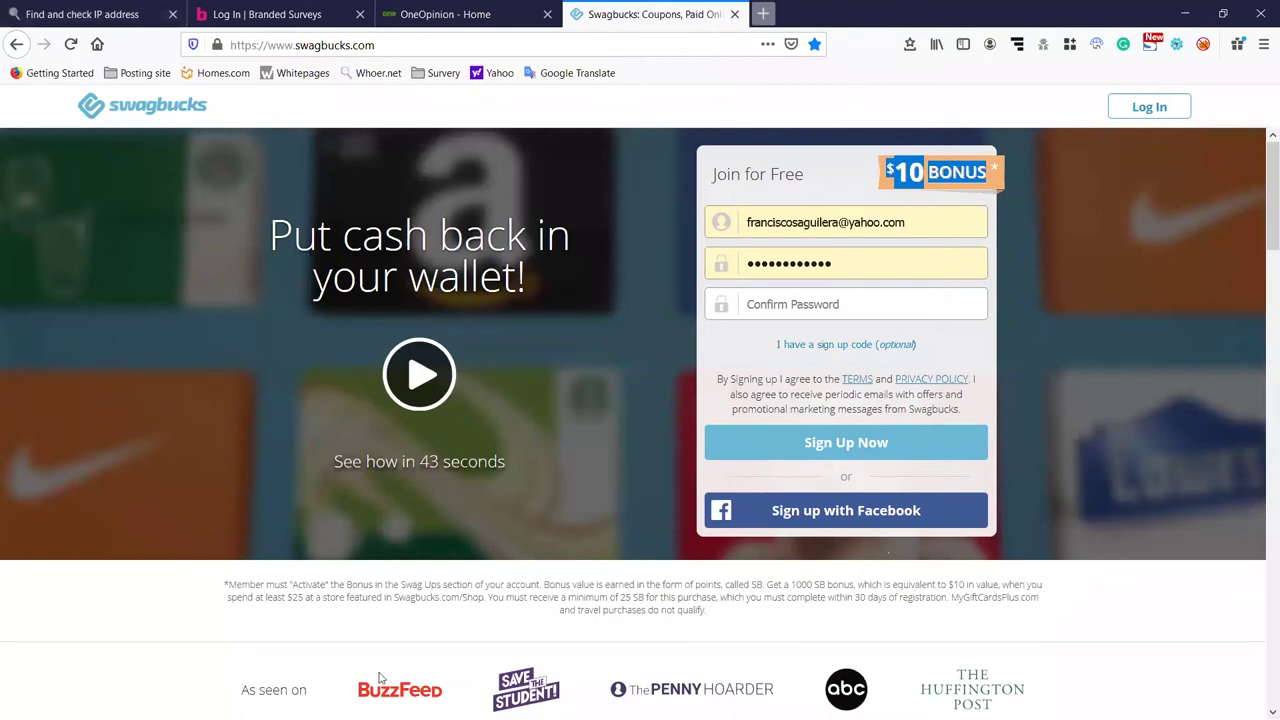
Open Firefox's General options in a new tab and find the Network Settings heading.
click(765, 14)
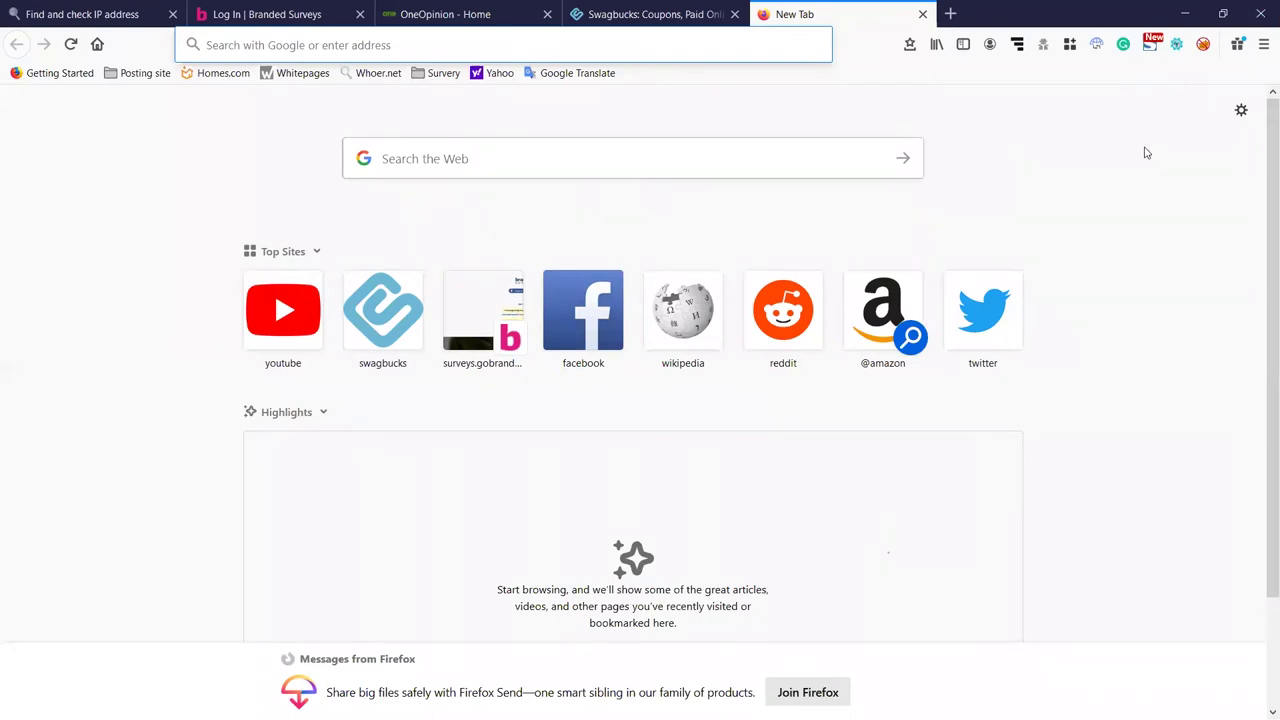
click(1243, 110)
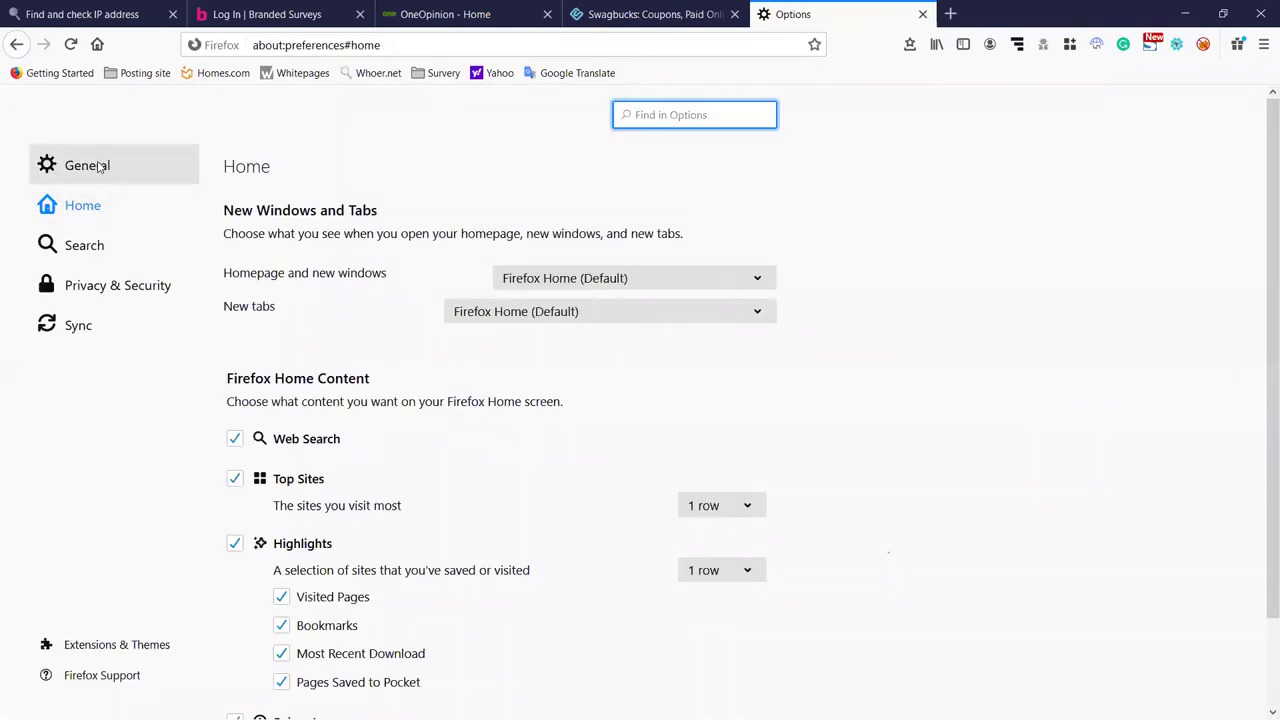
click(99, 167)
scroll(946, 225, down, 5)
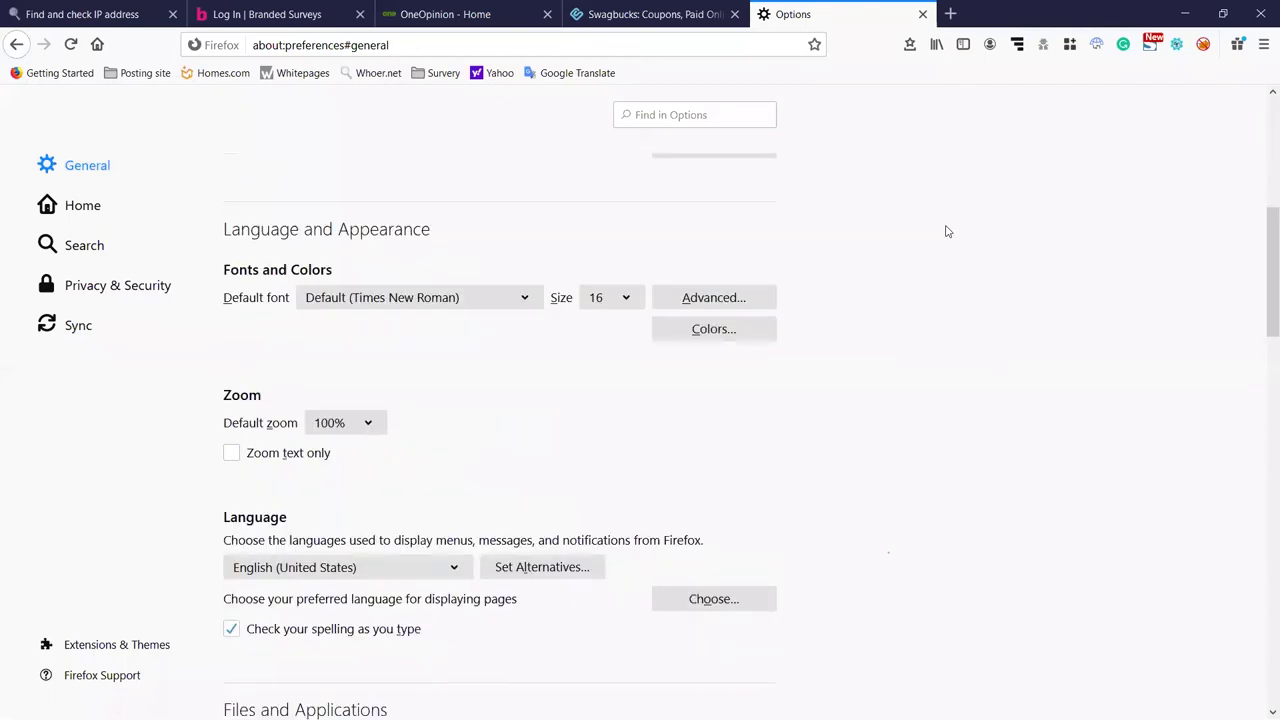
scroll(946, 240, down, 15)
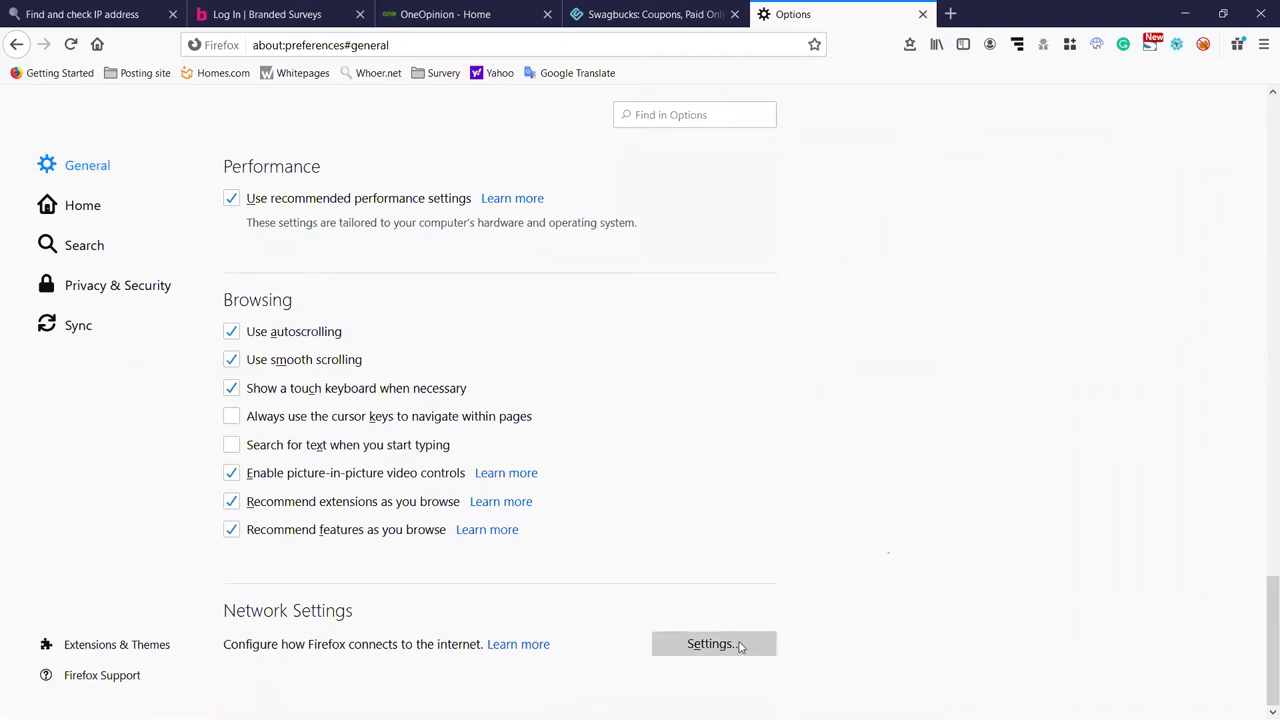
mouse_move(283, 616)
mouse_down()
mouse_move(357, 617)
mouse_move(236, 616)
mouse_move(297, 616)
mouse_up()
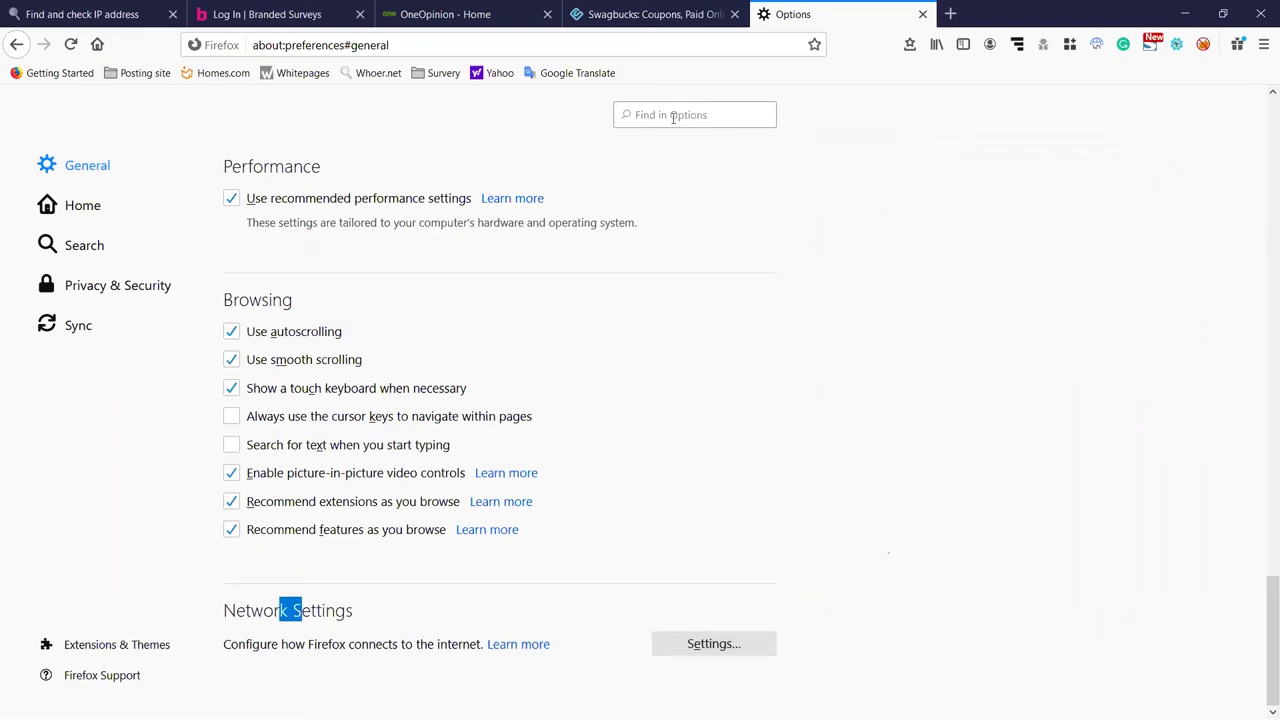
click(366, 614)
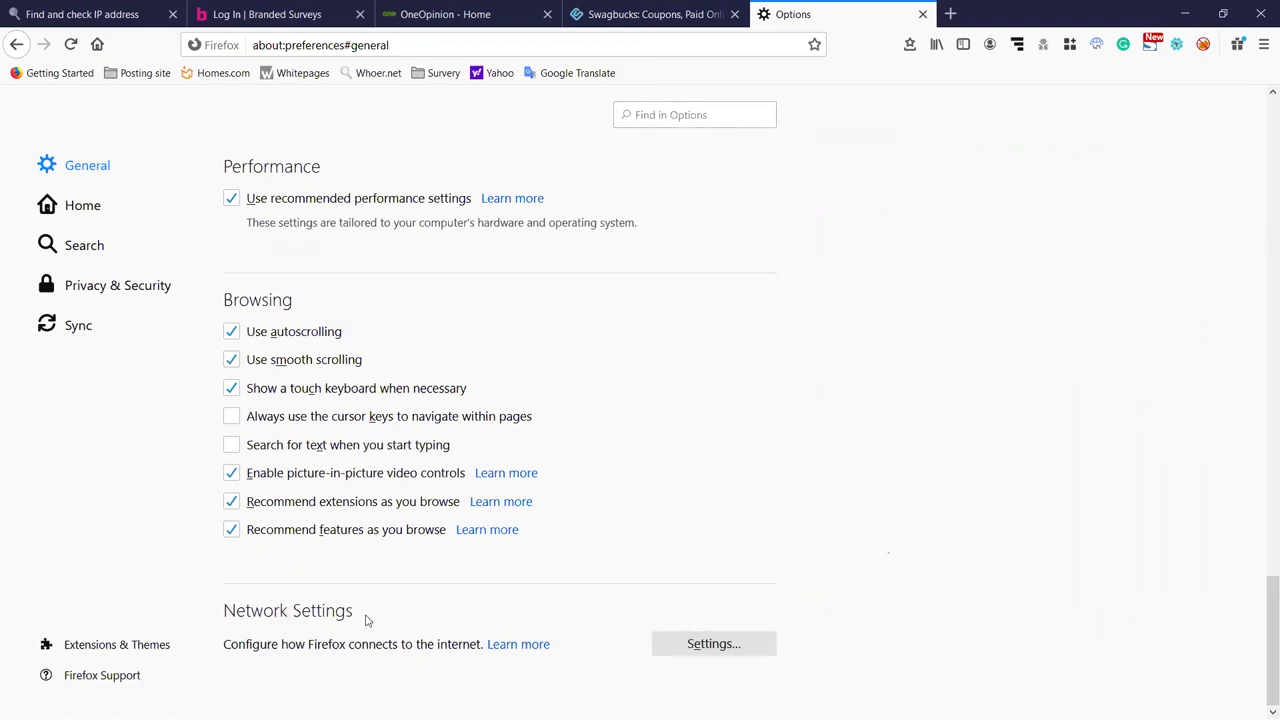
triple_click(275, 613)
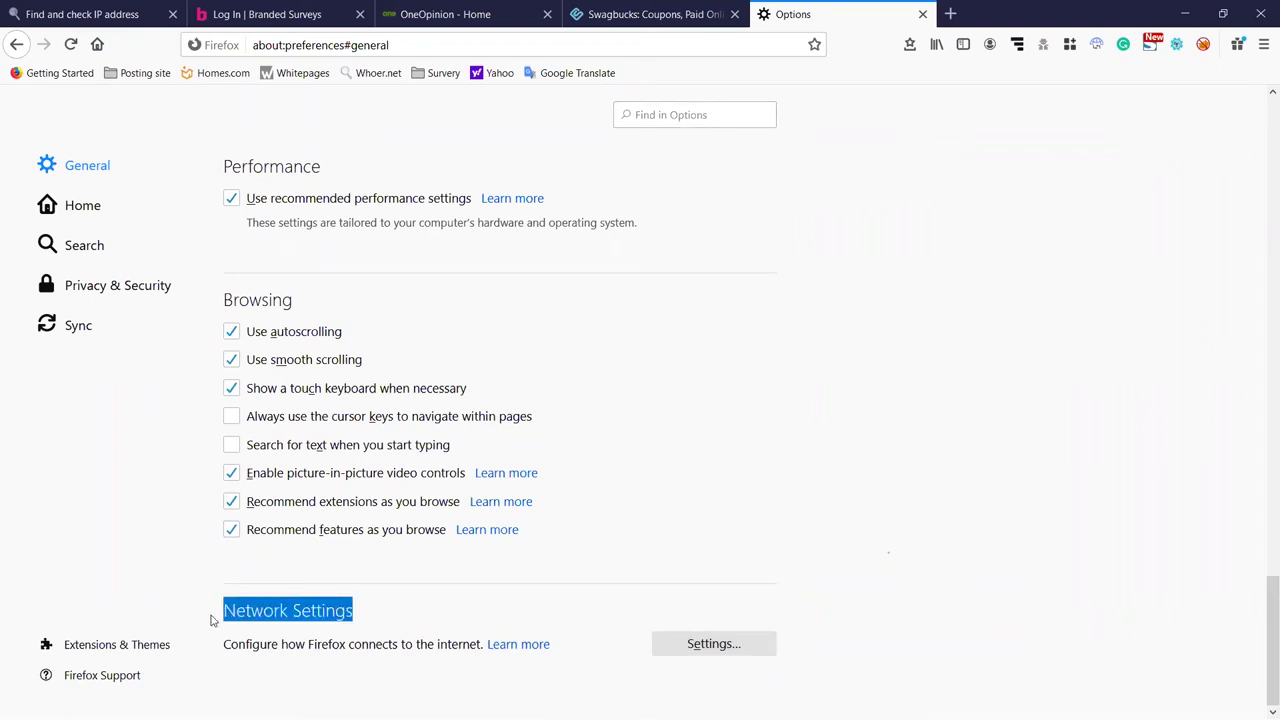
Reopen the options in a fresh tab, search 'Network Settings', then clear the search.
click(922, 14)
key(ctrl+t)
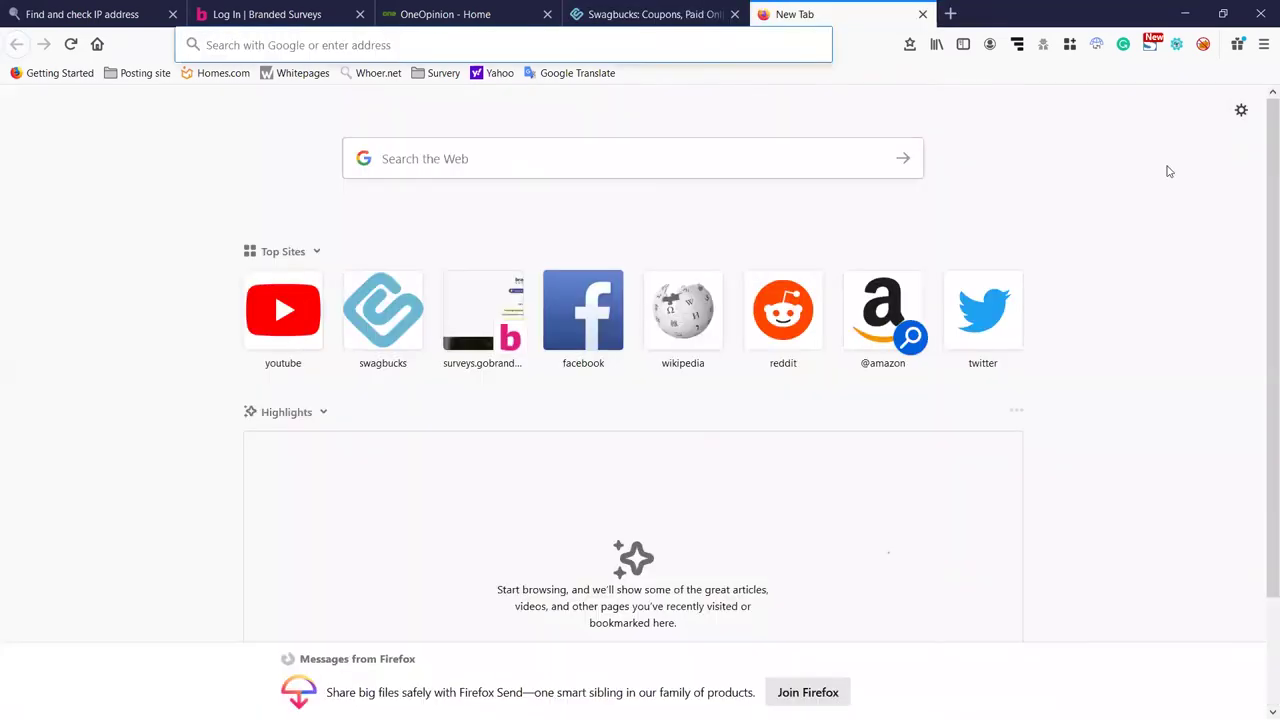
click(1241, 110)
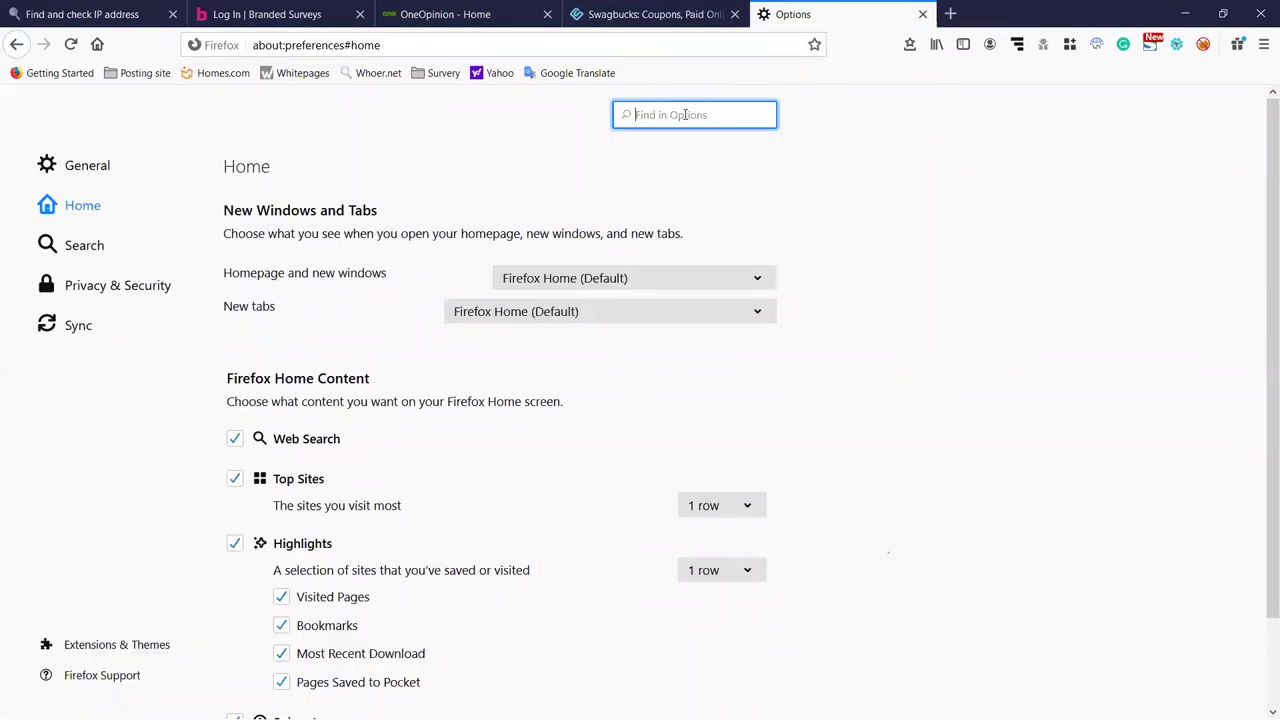
text(Network Settings)
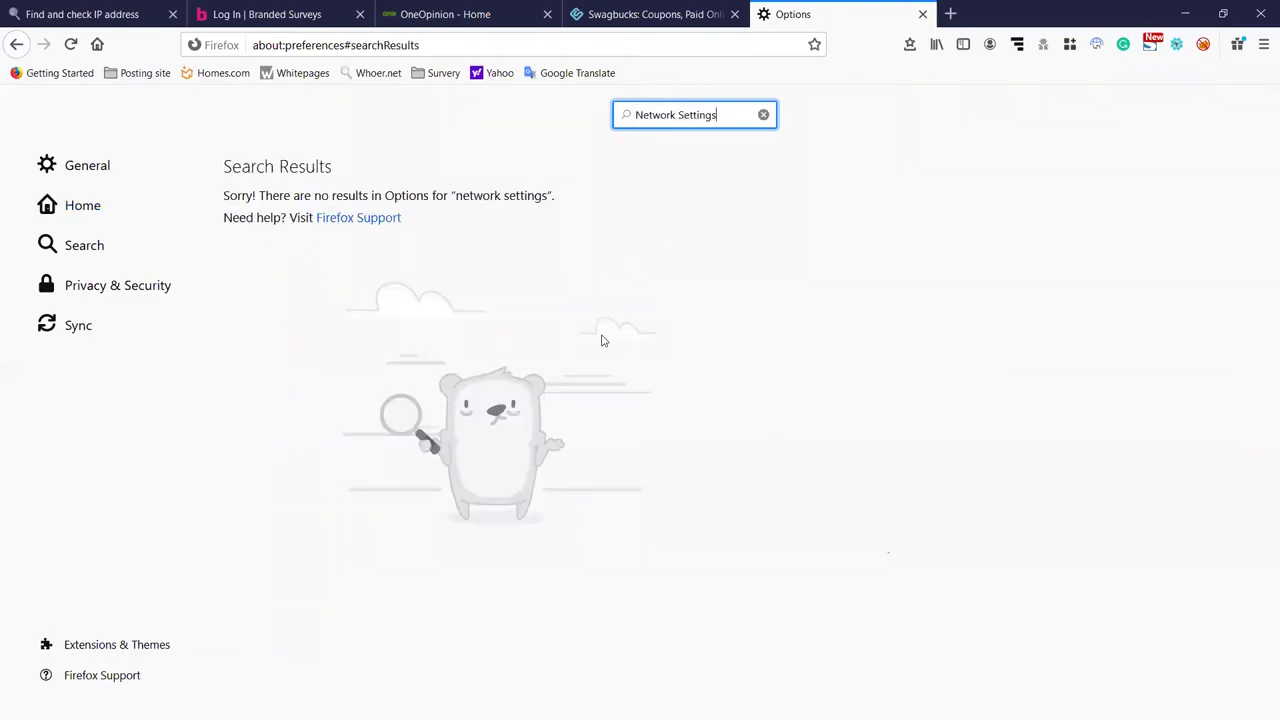
key(Escape)
scroll(554, 306, down, 20)
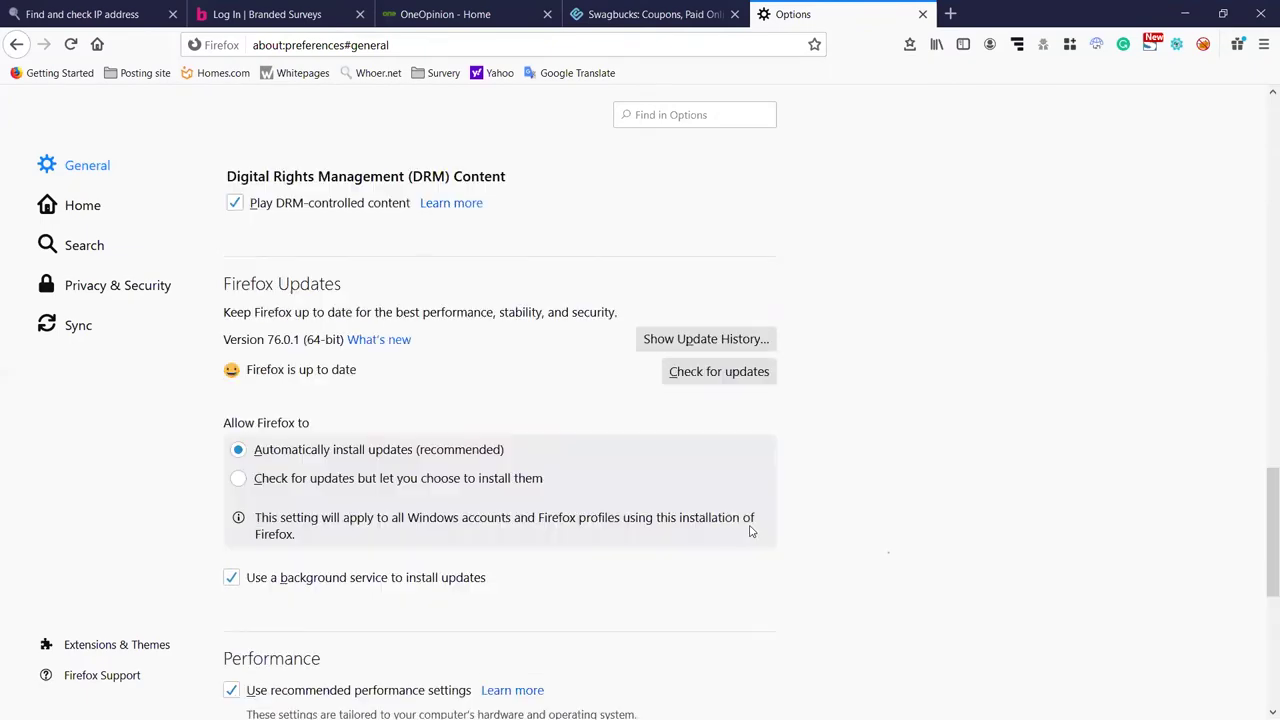
Open the Connection Settings and point out the HTTP Proxy, HTTPS and SOCKS Host rows.
click(734, 652)
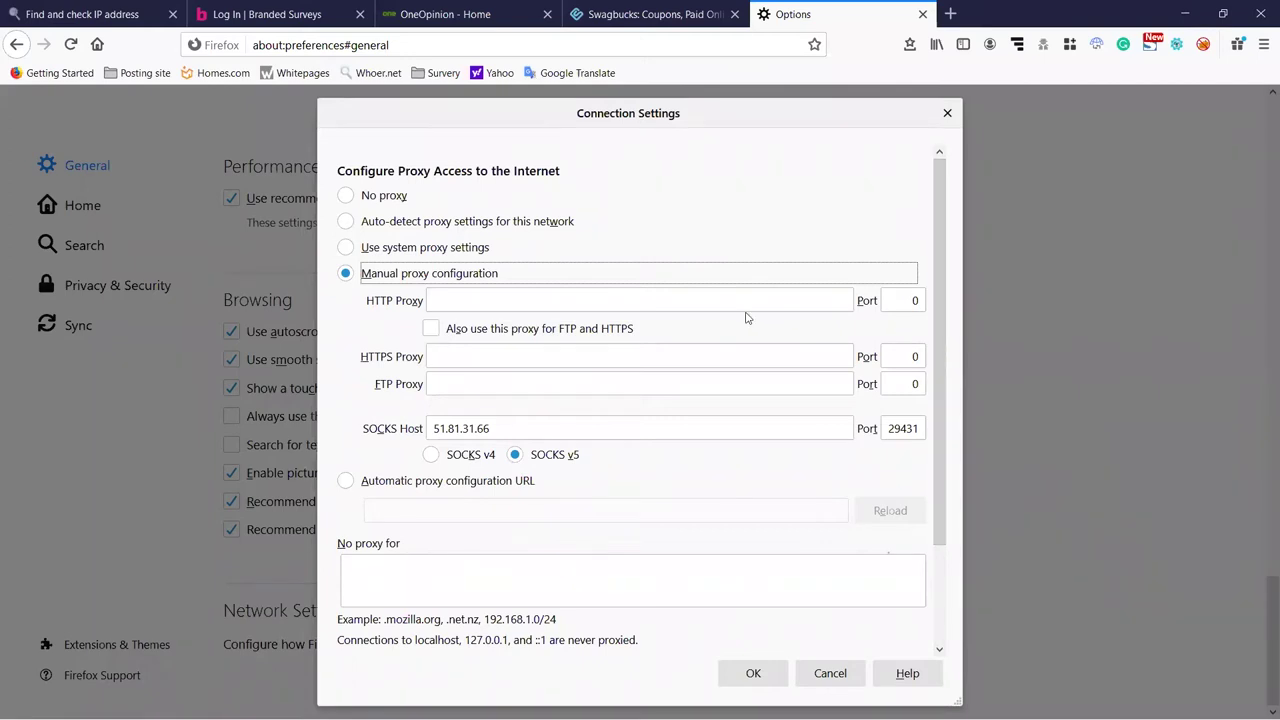
scroll(600, 398, down, 2)
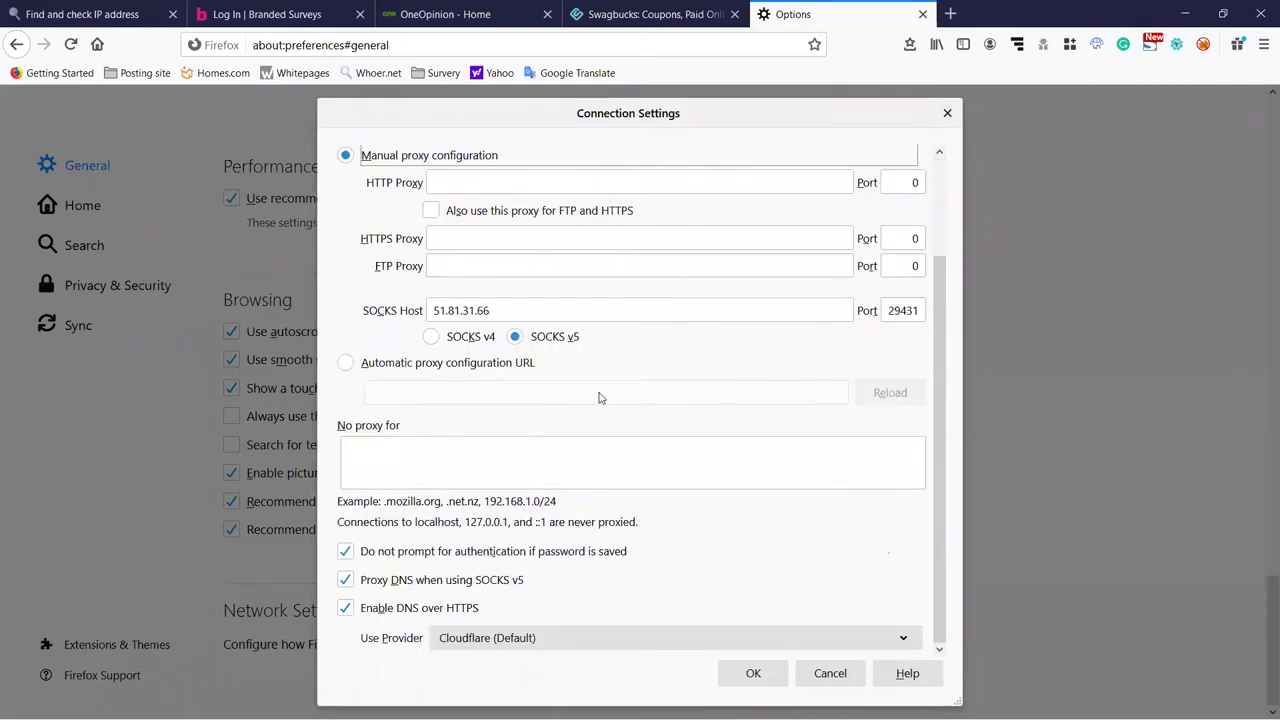
scroll(599, 398, up, 2)
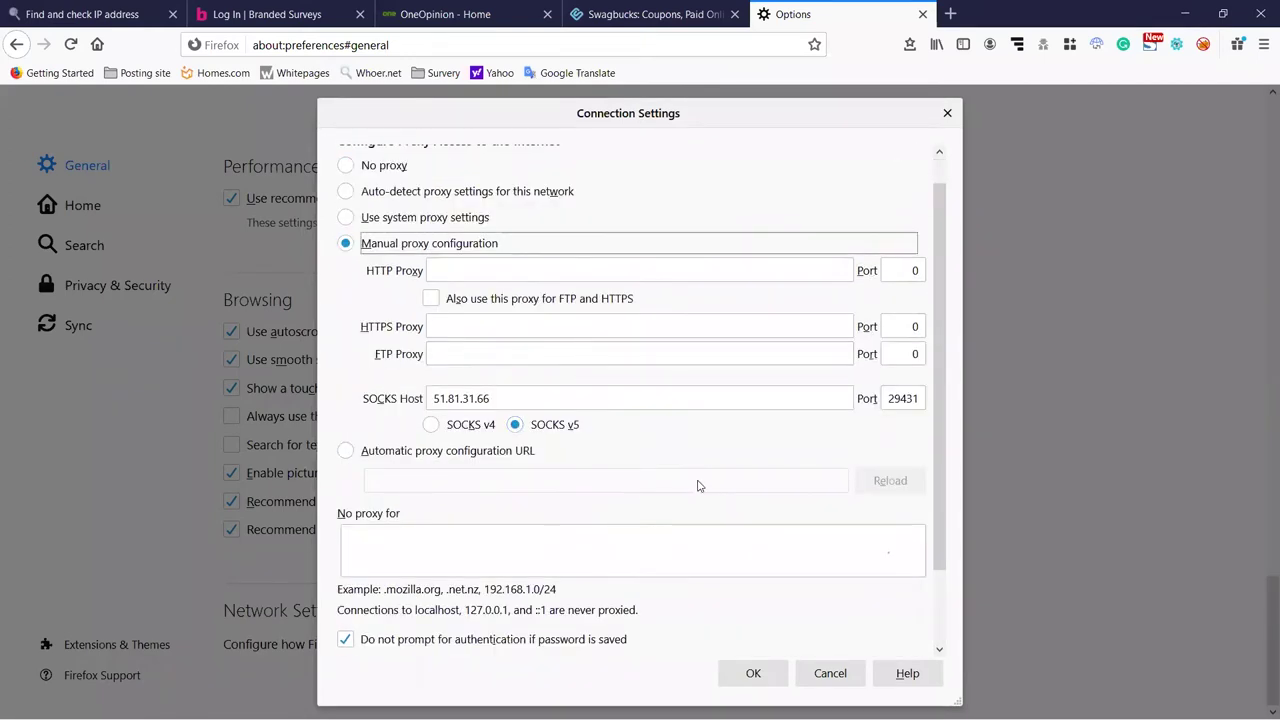
scroll(699, 482, down, 2)
scroll(714, 395, up, 1)
scroll(714, 395, up, 1)
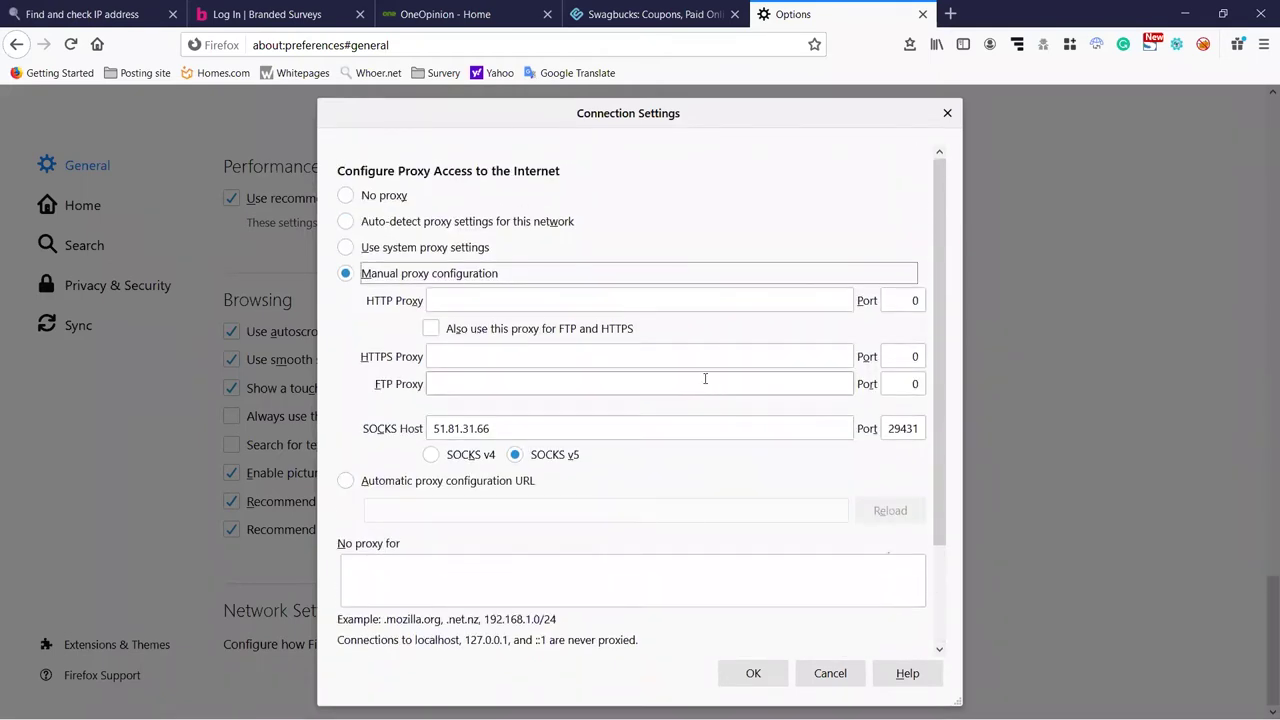
drag(363, 300, 424, 304)
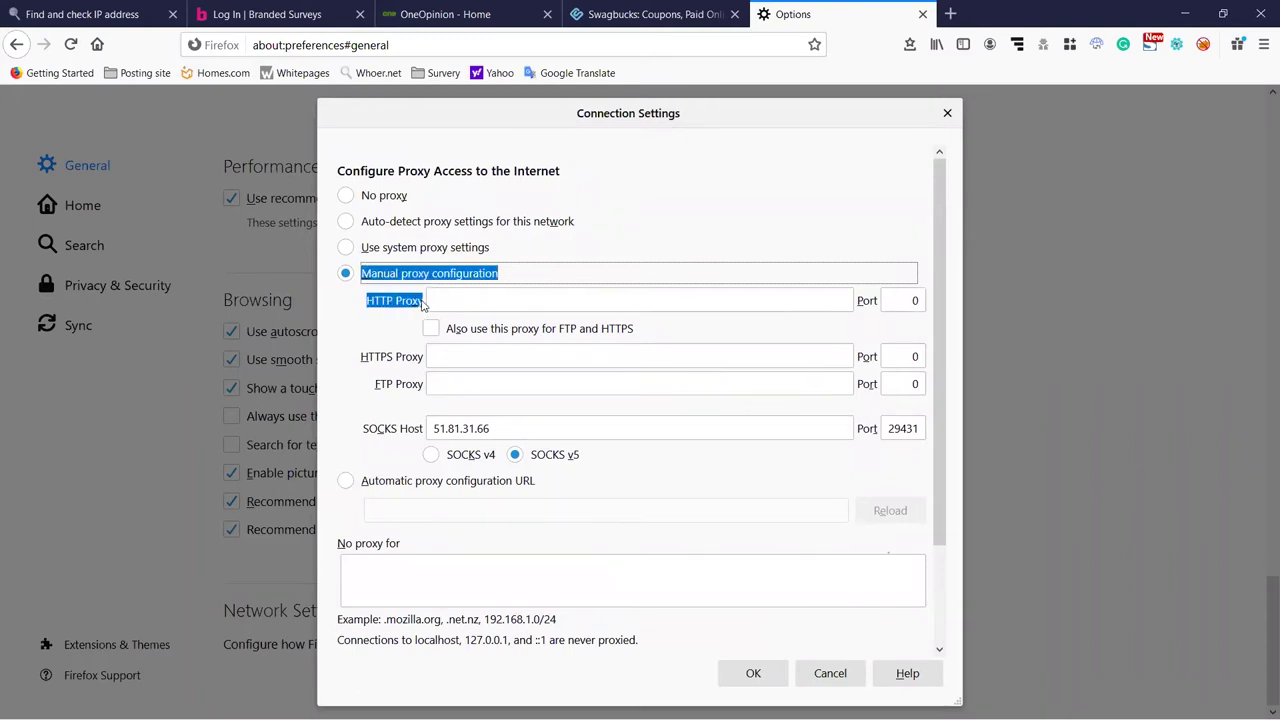
drag(373, 372, 425, 390)
drag(362, 430, 433, 436)
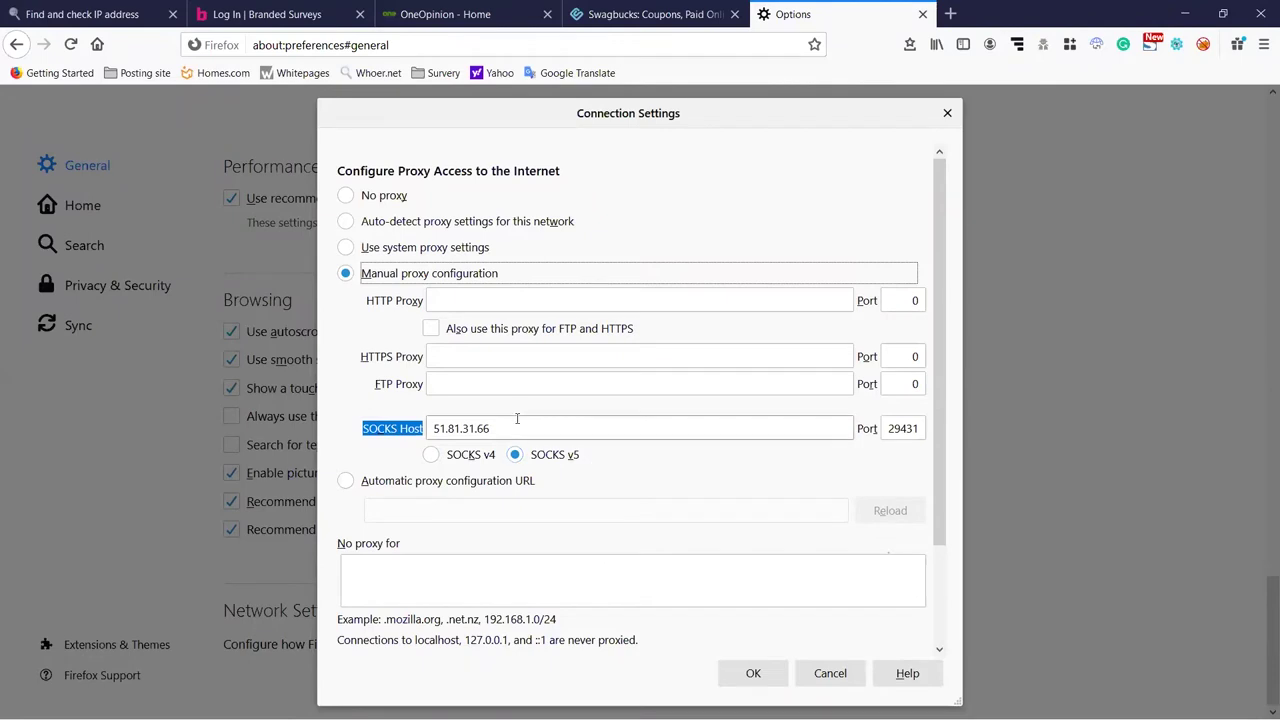
Paste the clipboard text 'Network Settings' over the SOCKS Host value, then minimize Firefox.
click(391, 424)
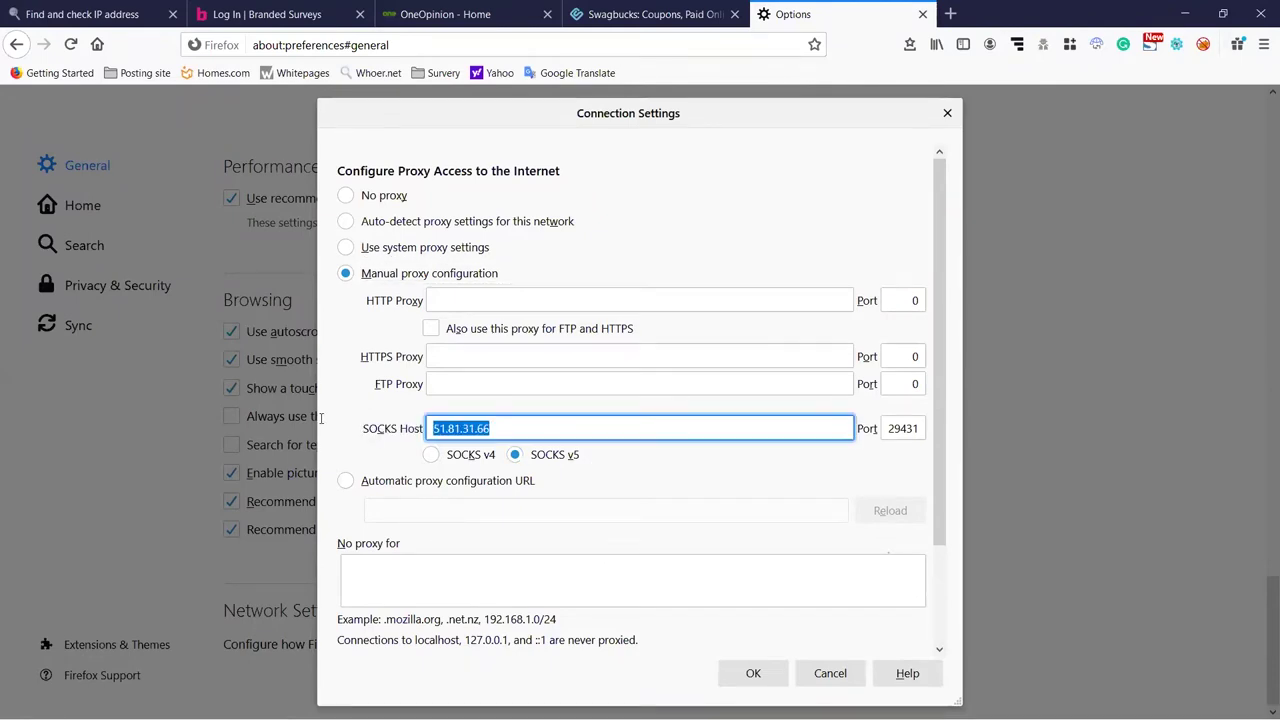
key(ctrl+v)
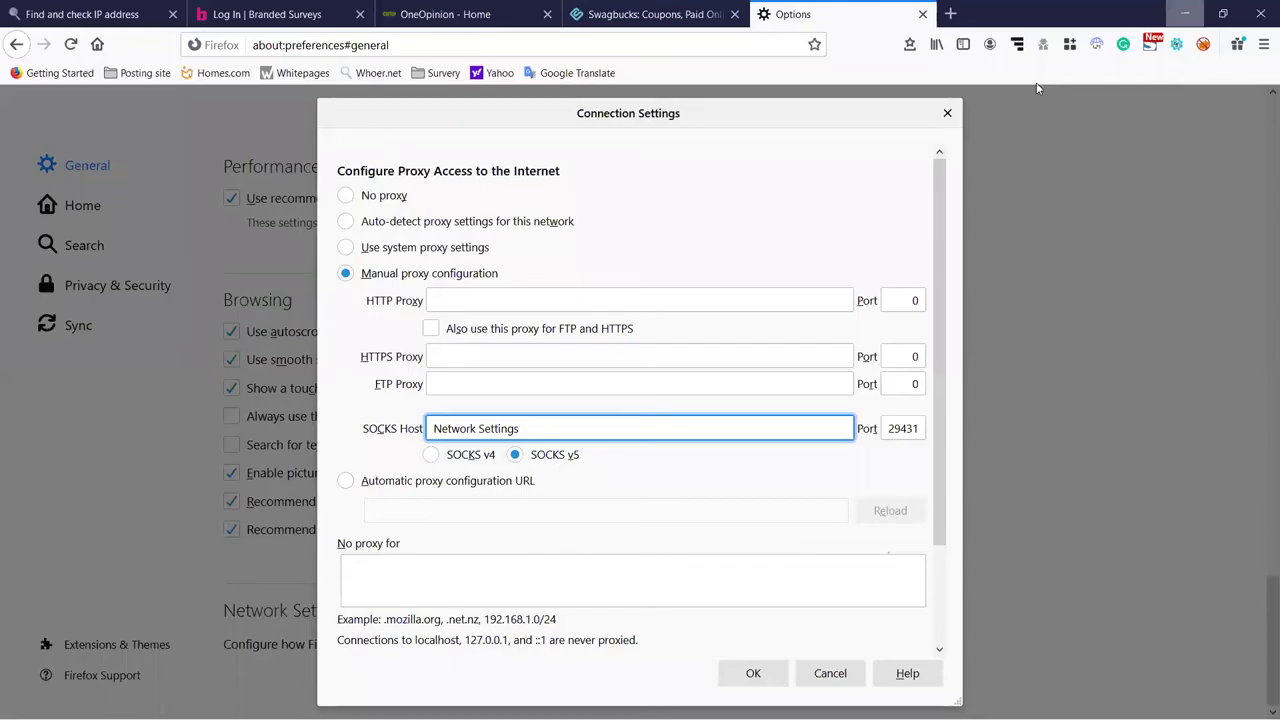
click(1180, 12)
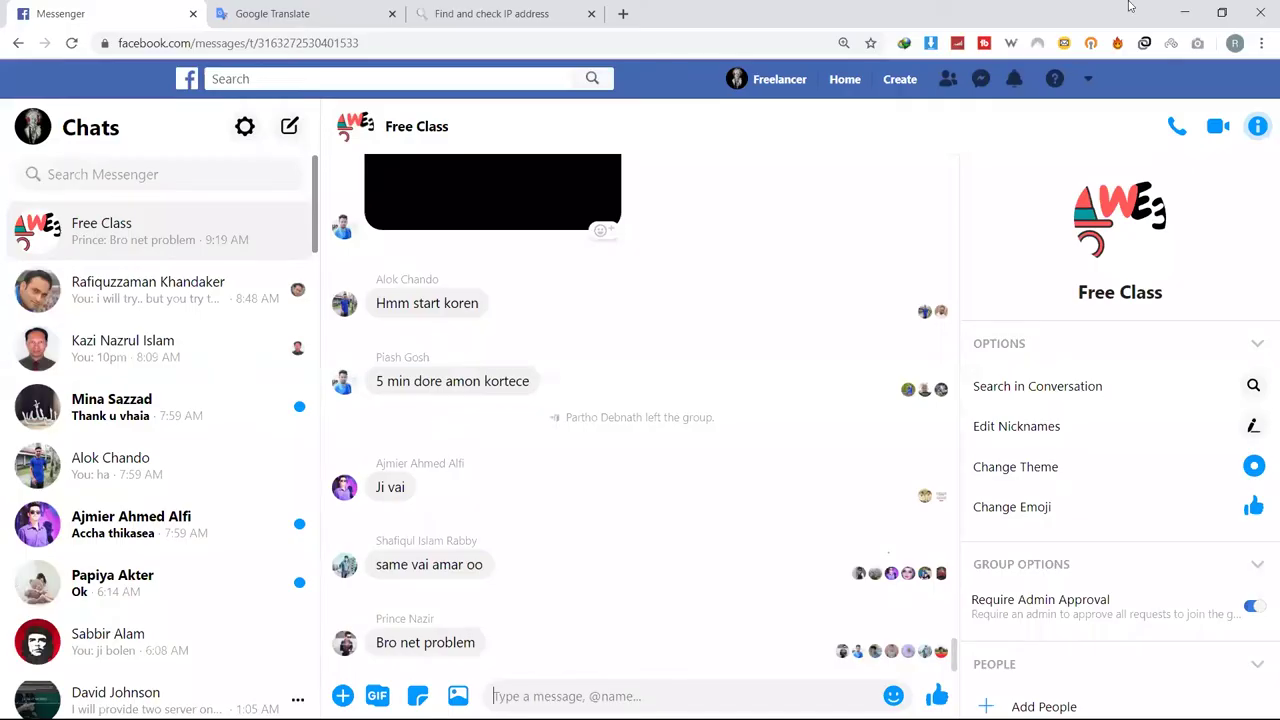
Reselect and copy 51.81.31.66:29431 in the Doc, then return to Firefox's Connection Settings.
click(1180, 11)
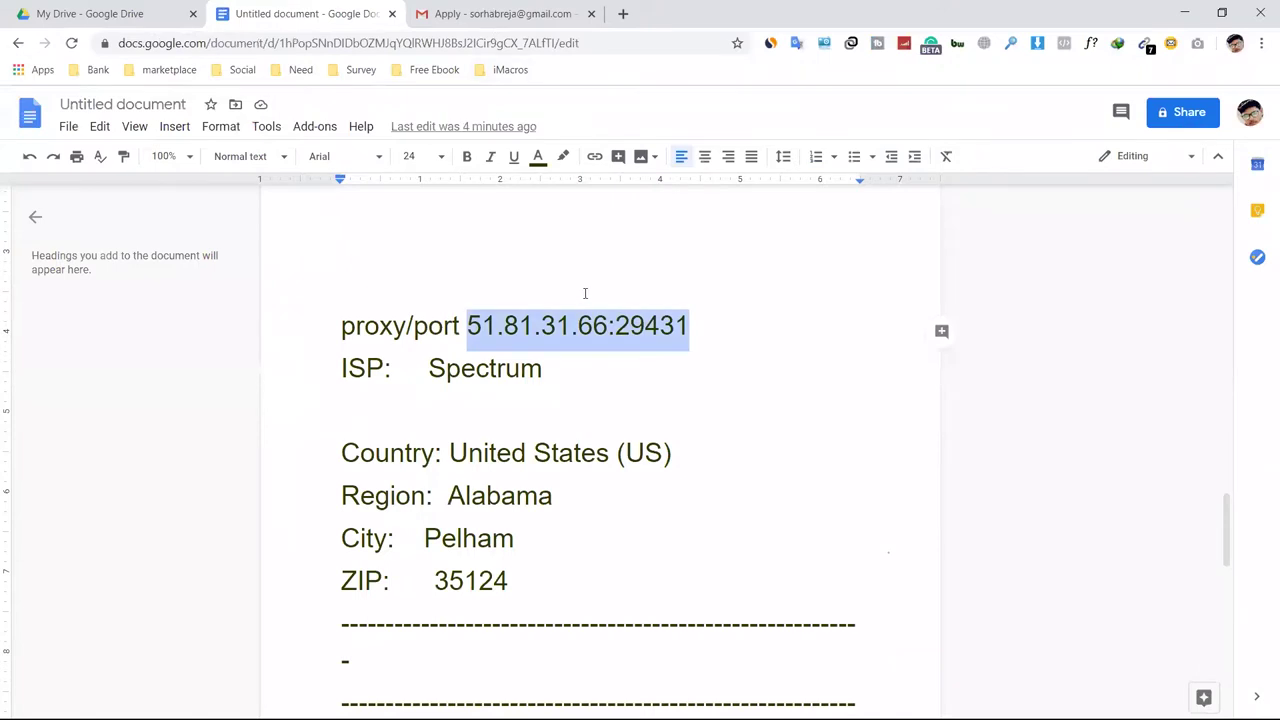
click(606, 325)
drag(686, 326, 472, 326)
key(ctrl+c)
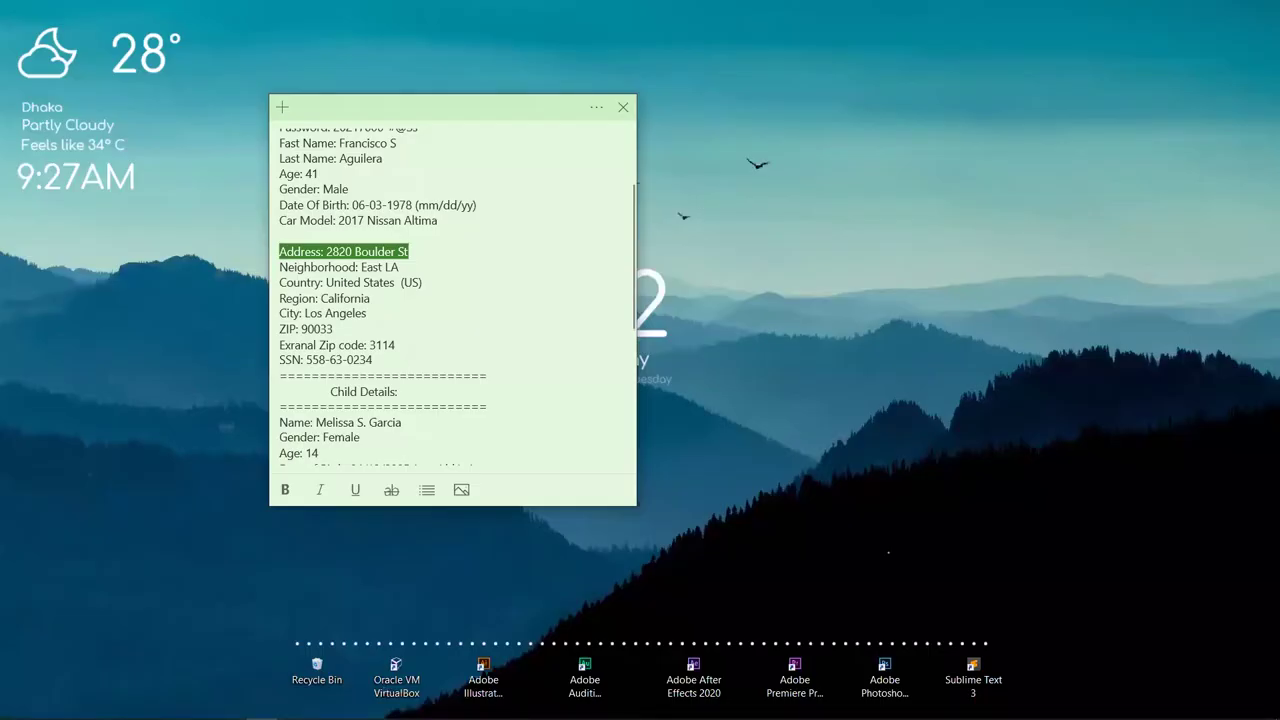
mouse_move(200, 716)
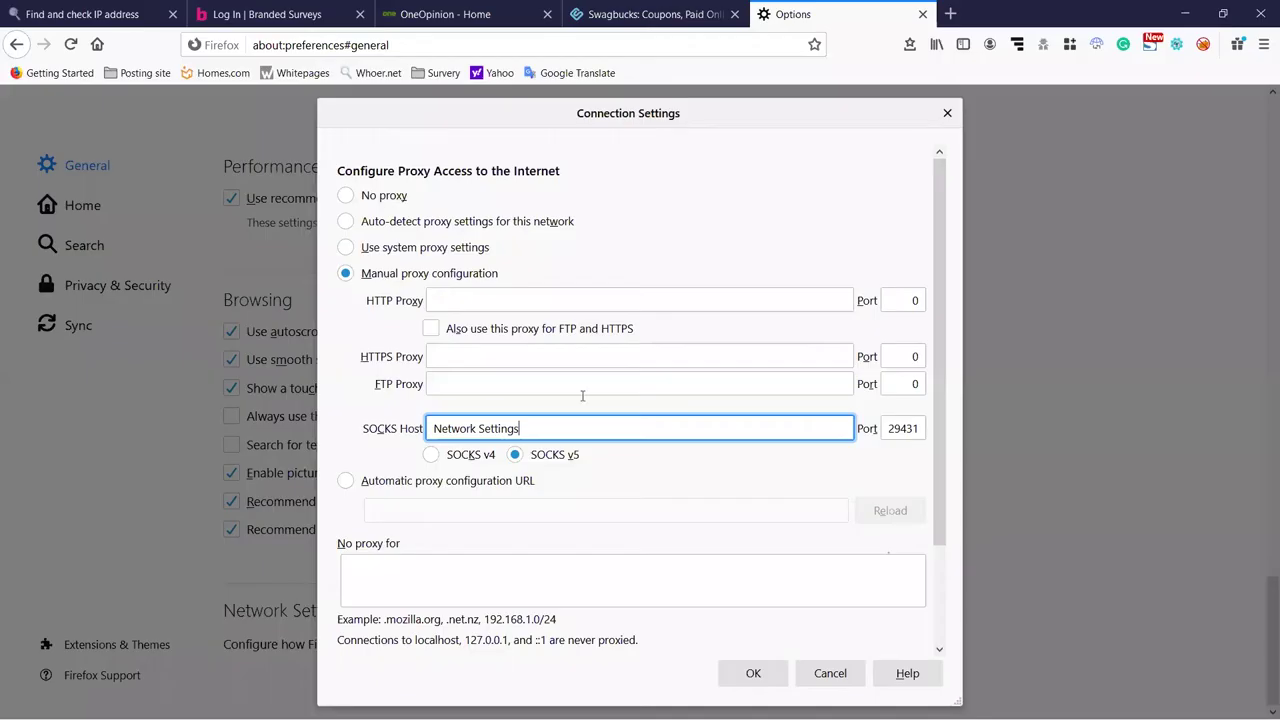
Paste 51.81.31.66:29431 into the SOCKS Host field, replacing 'Network Settings'.
triple_click(560, 426)
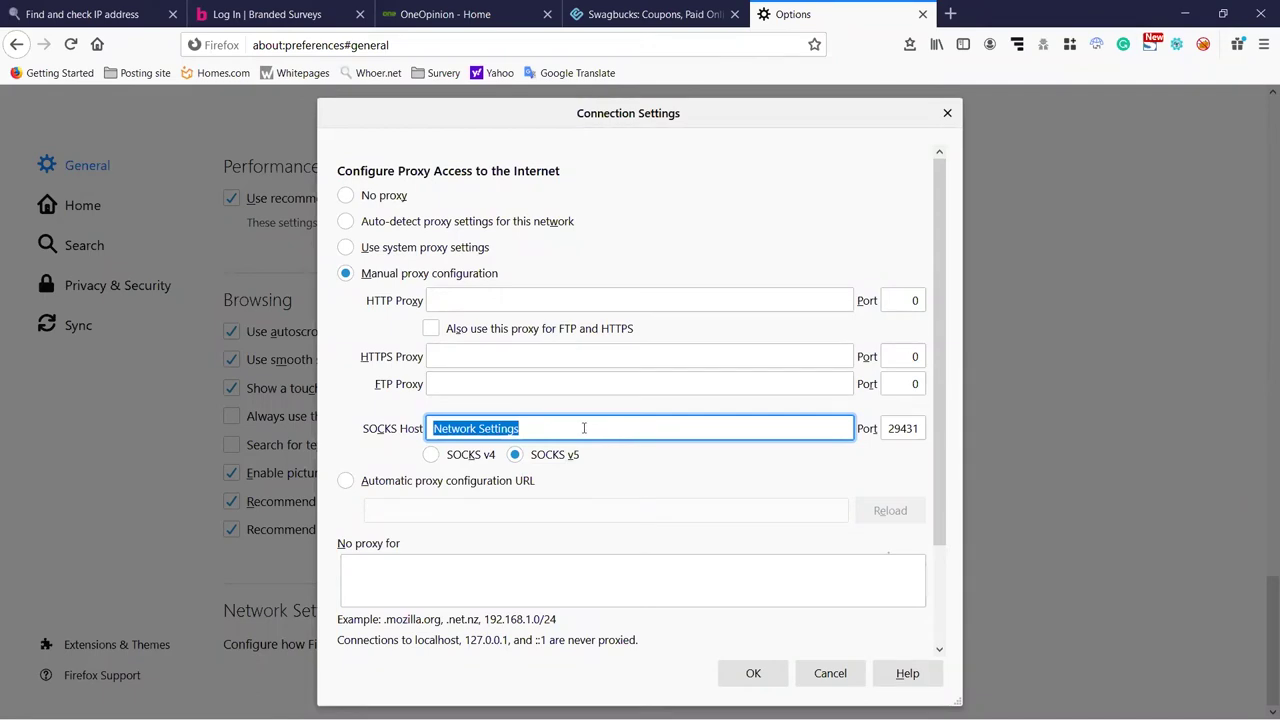
key(ctrl+v)
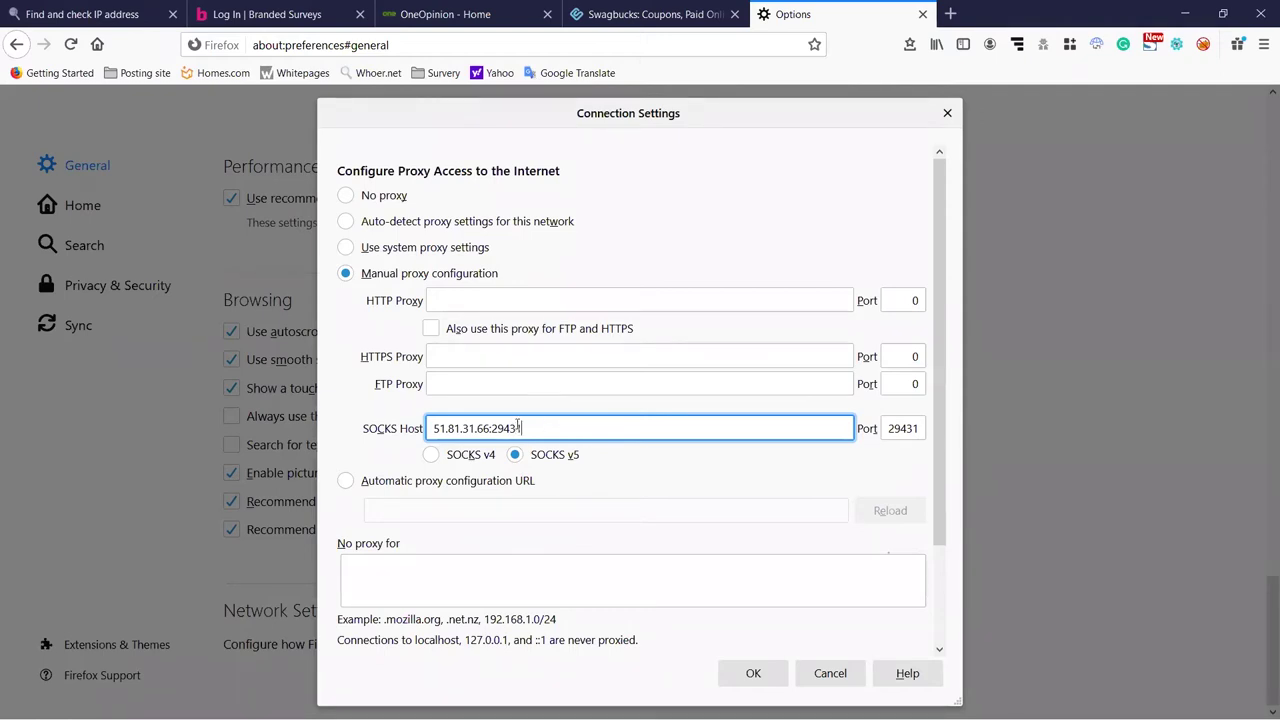
drag(520, 428, 492, 428)
click(535, 428)
drag(526, 428, 420, 428)
click(533, 436)
drag(526, 428, 424, 434)
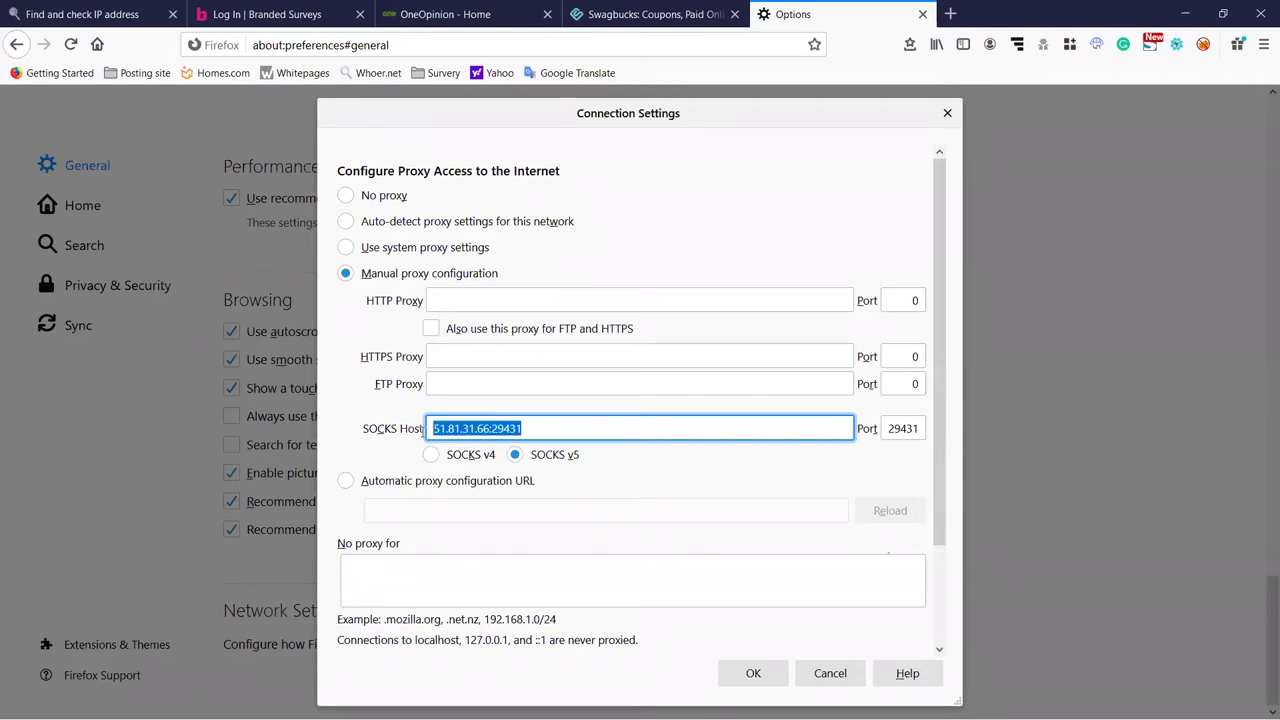
drag(527, 438, 426, 440)
click(507, 433)
Delete the trailing ':29431' so SOCKS Host reads just 51.81.31.66.
mouse_move(522, 430)
mouse_down()
mouse_move(428, 428)
mouse_move(510, 430)
mouse_up()
click(512, 432)
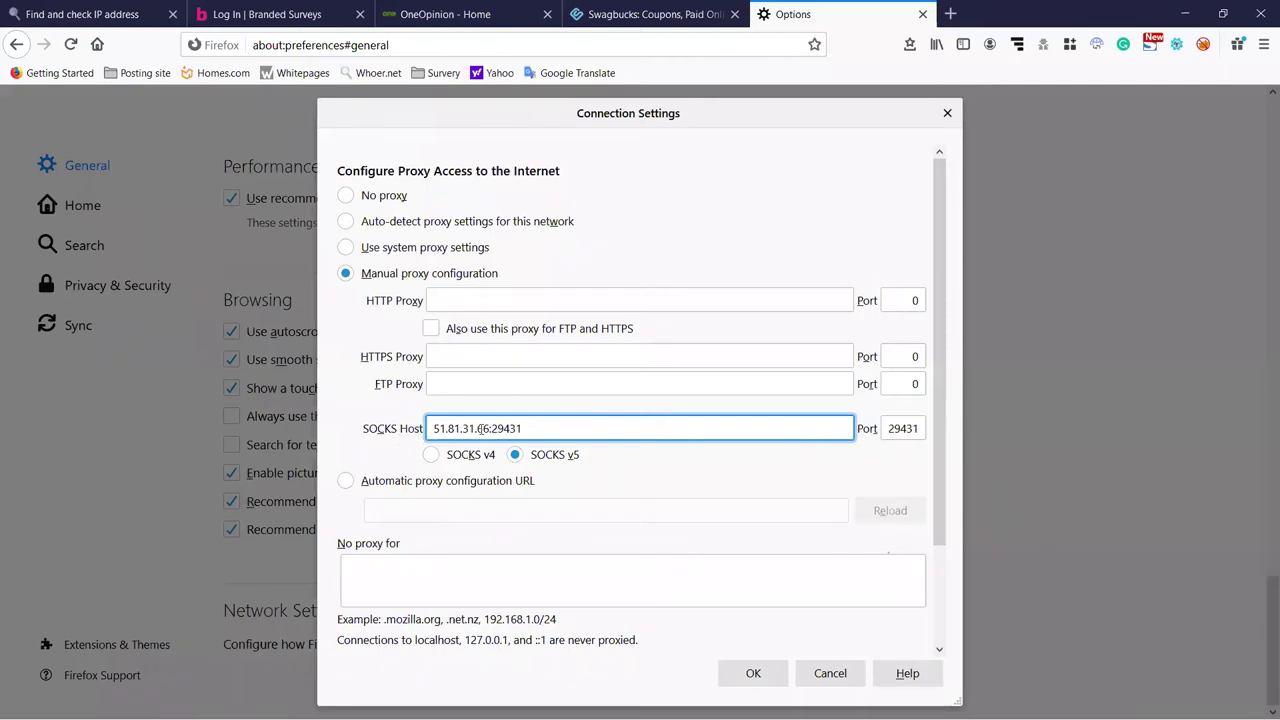
drag(484, 428, 428, 430)
click(494, 428)
drag(492, 428, 530, 429)
click(573, 437)
drag(523, 430, 491, 430)
key(BackSpace)
key(BackSpace)
triple_click(470, 430)
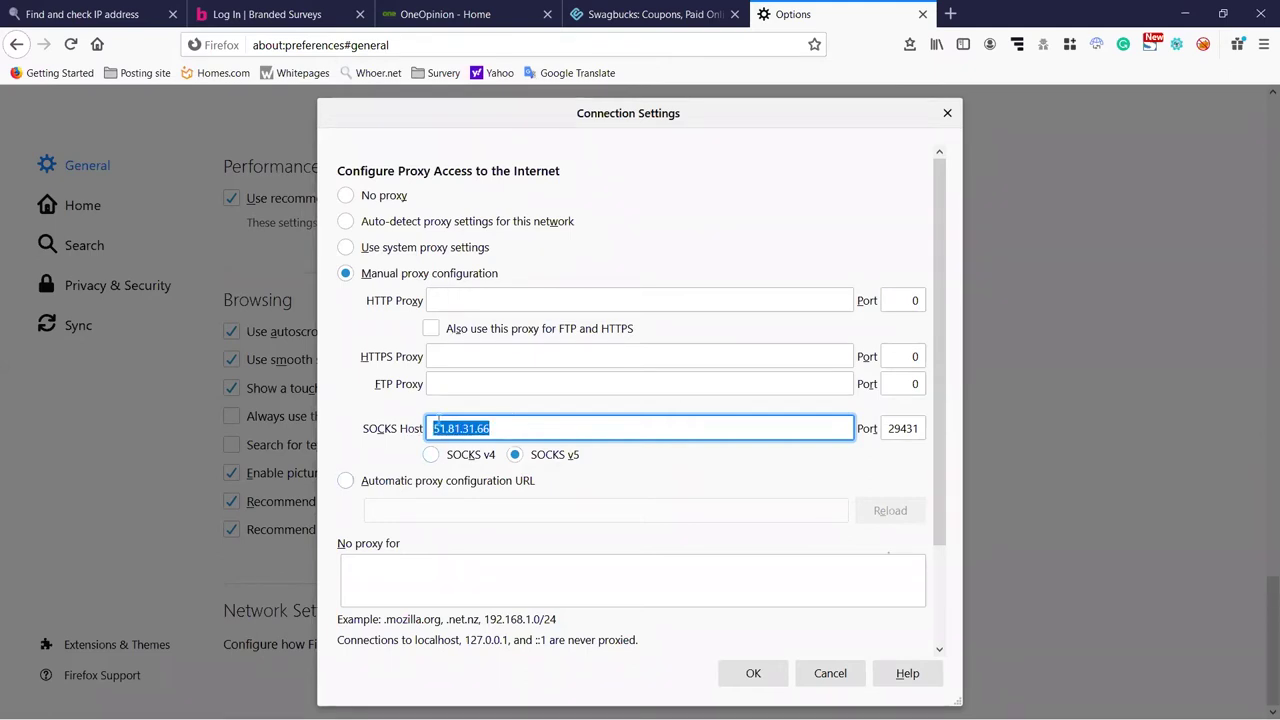
click(640, 486)
double_click(884, 428)
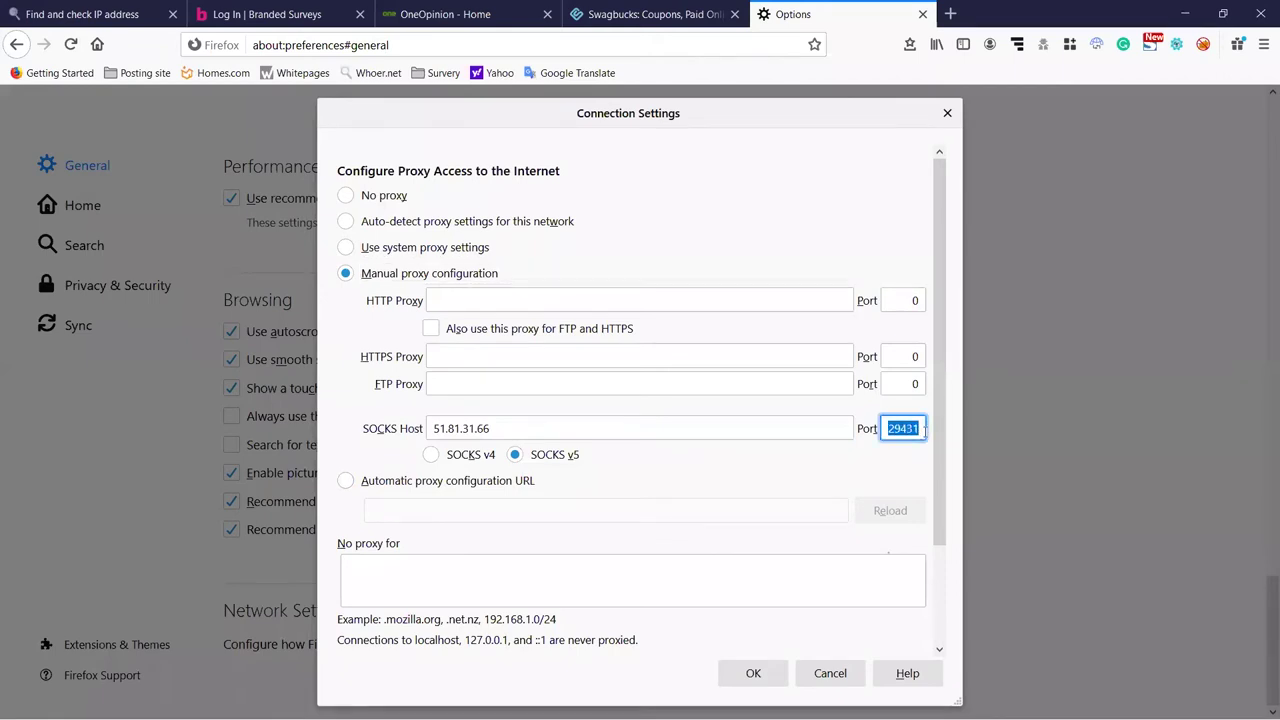
click(924, 428)
double_click(884, 428)
click(915, 430)
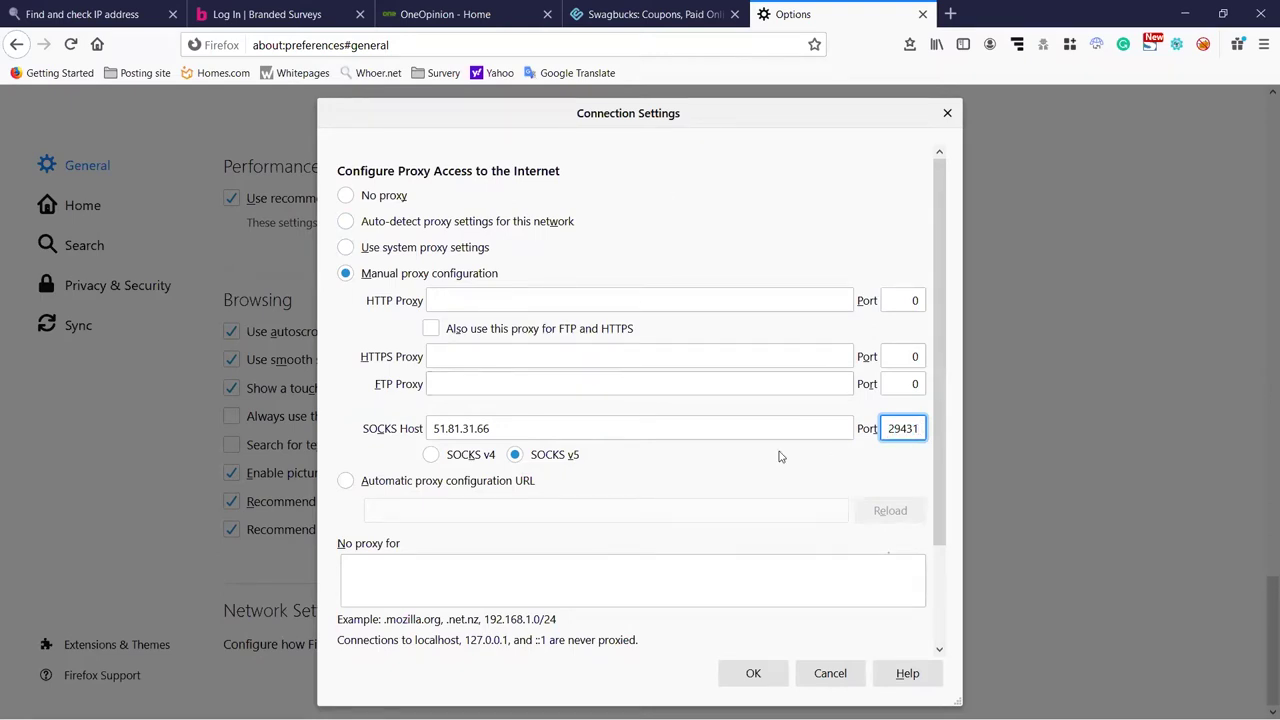
scroll(699, 436, down, 3)
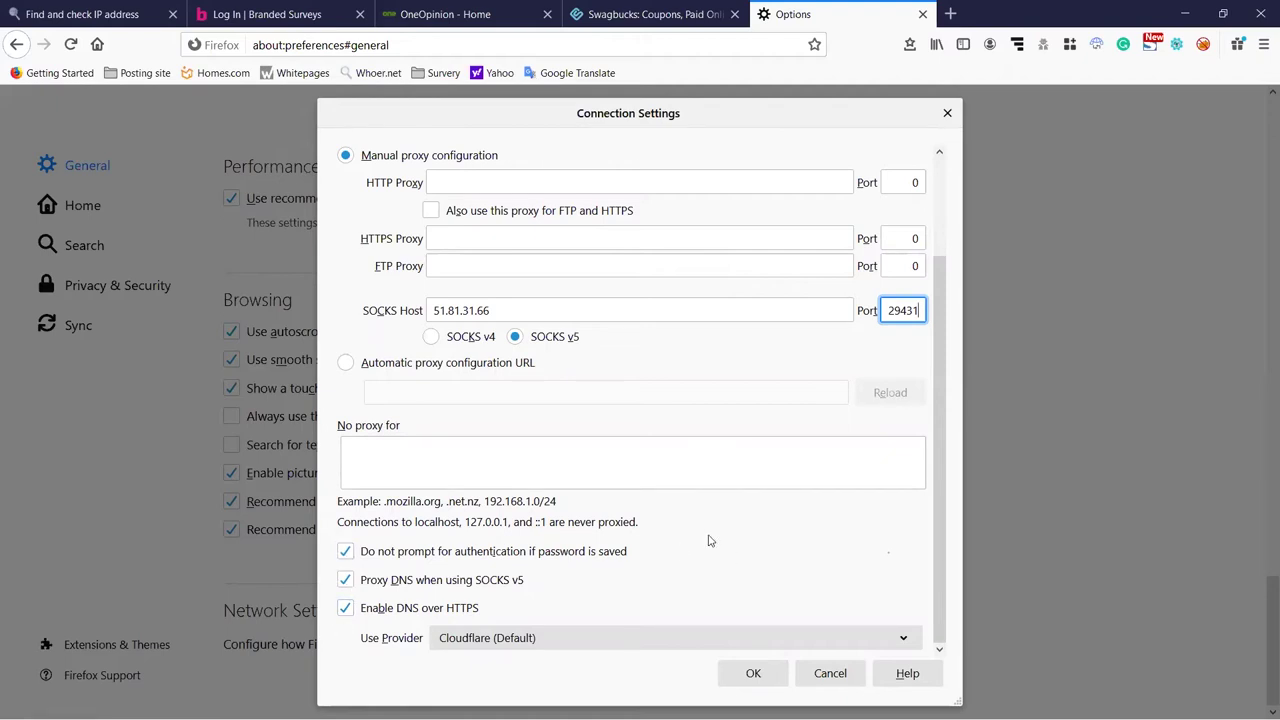
Save the proxy settings with OK, then bring up Clear All History in a new tab.
click(752, 675)
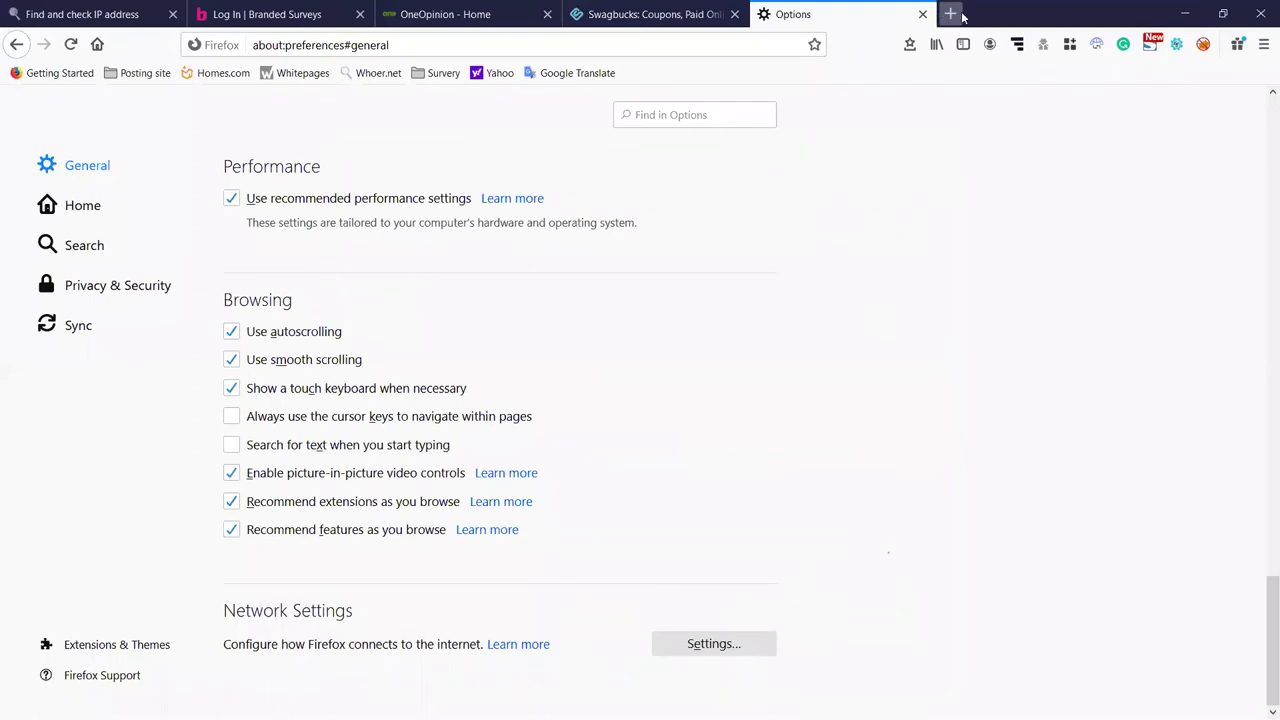
key(ctrl+t)
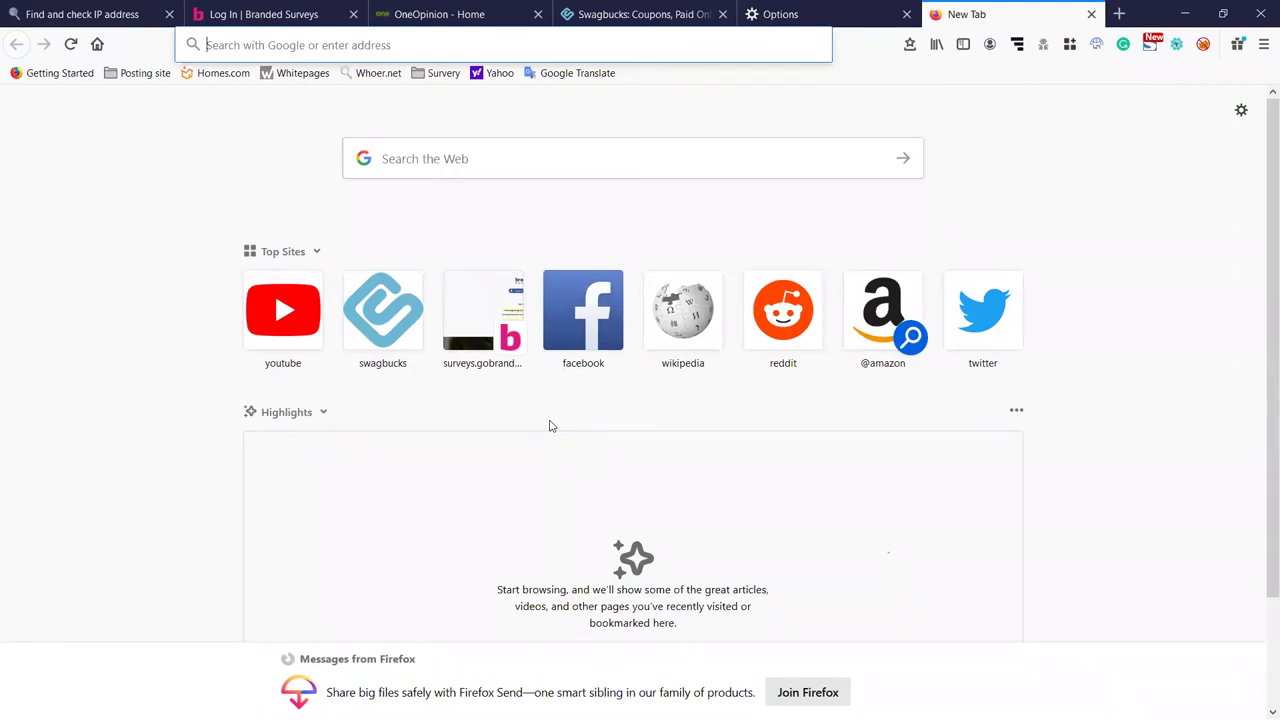
key(ctrl+shift+Delete)
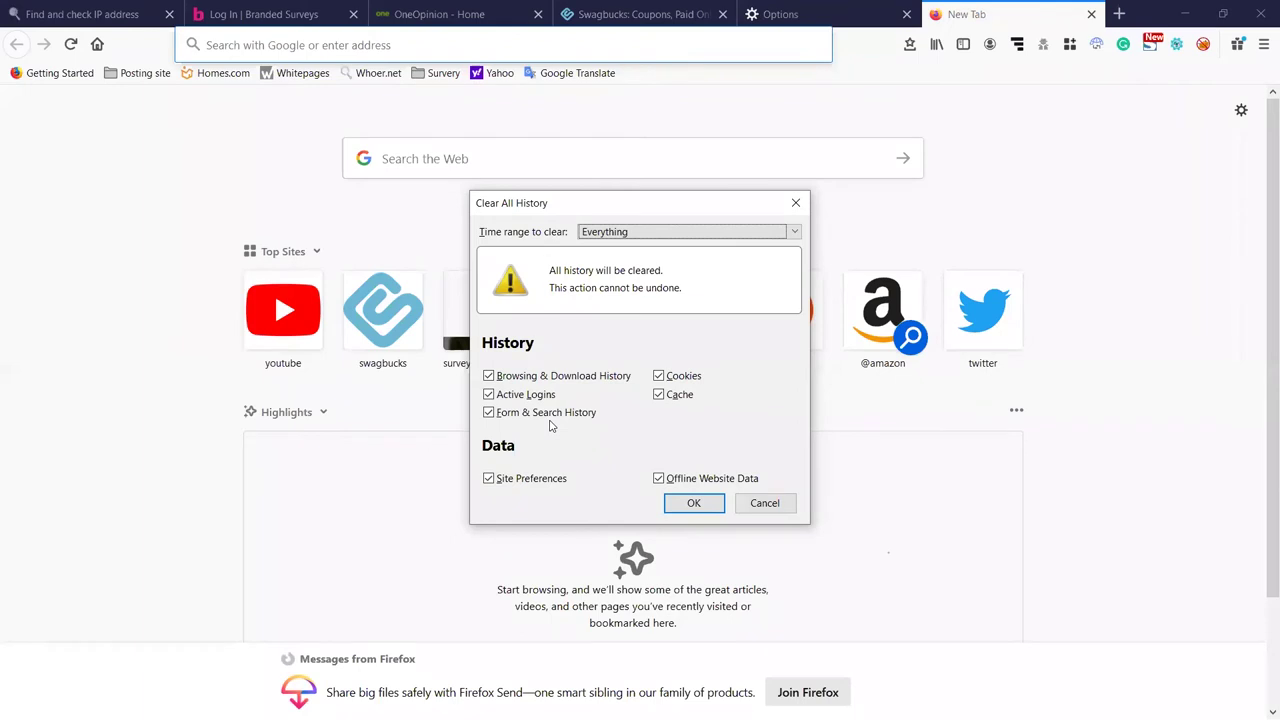
Clear history, cookies, cache, logins and site data for Everything, then dismiss the reopened dialog.
drag(532, 216, 491, 186)
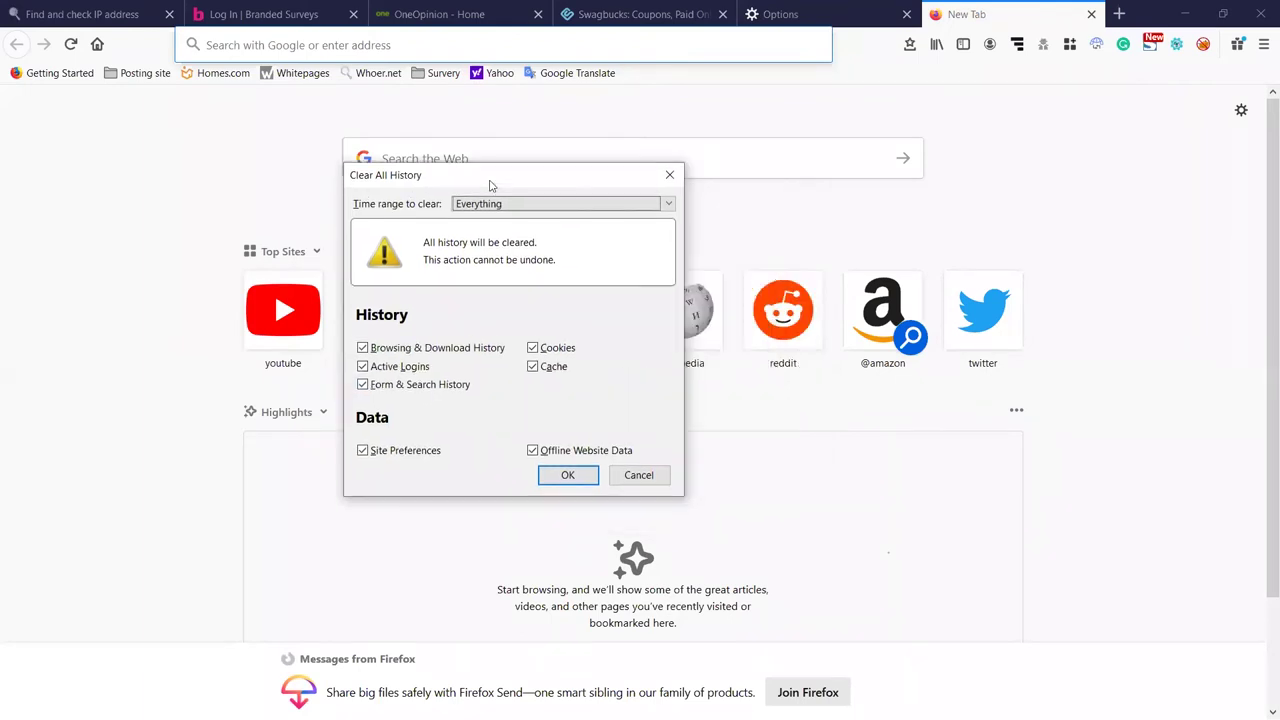
click(561, 205)
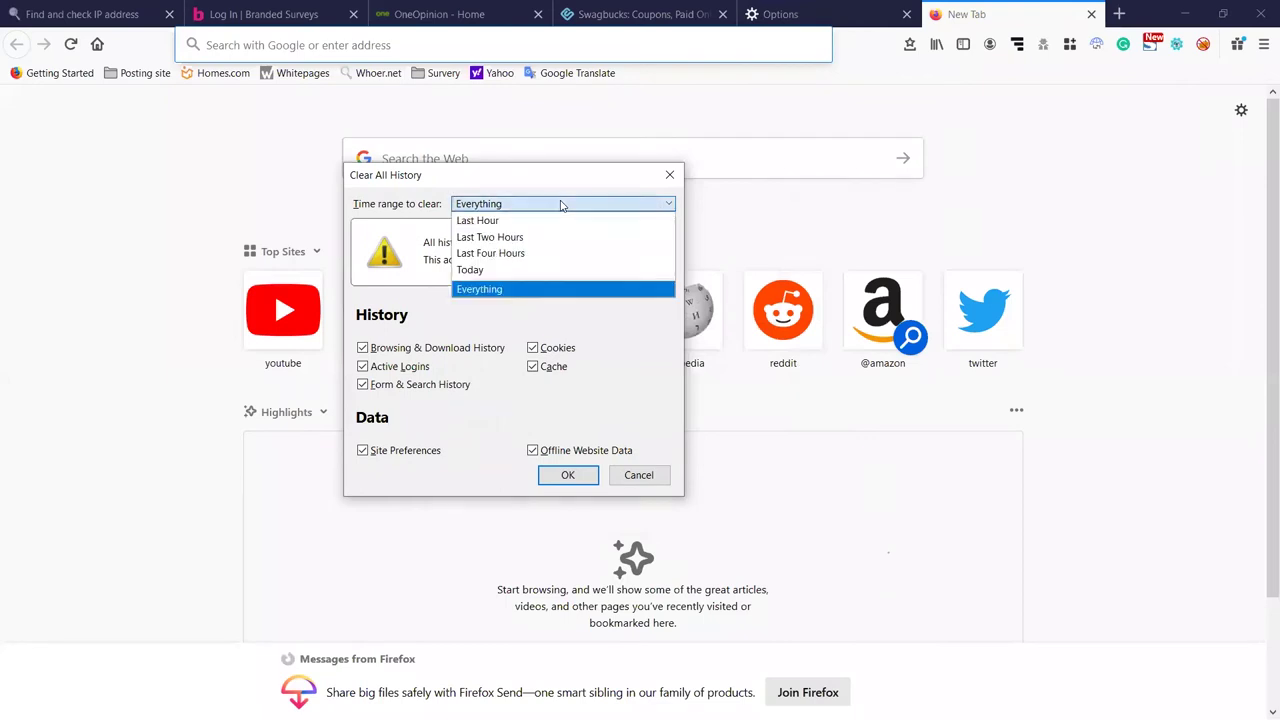
click(513, 290)
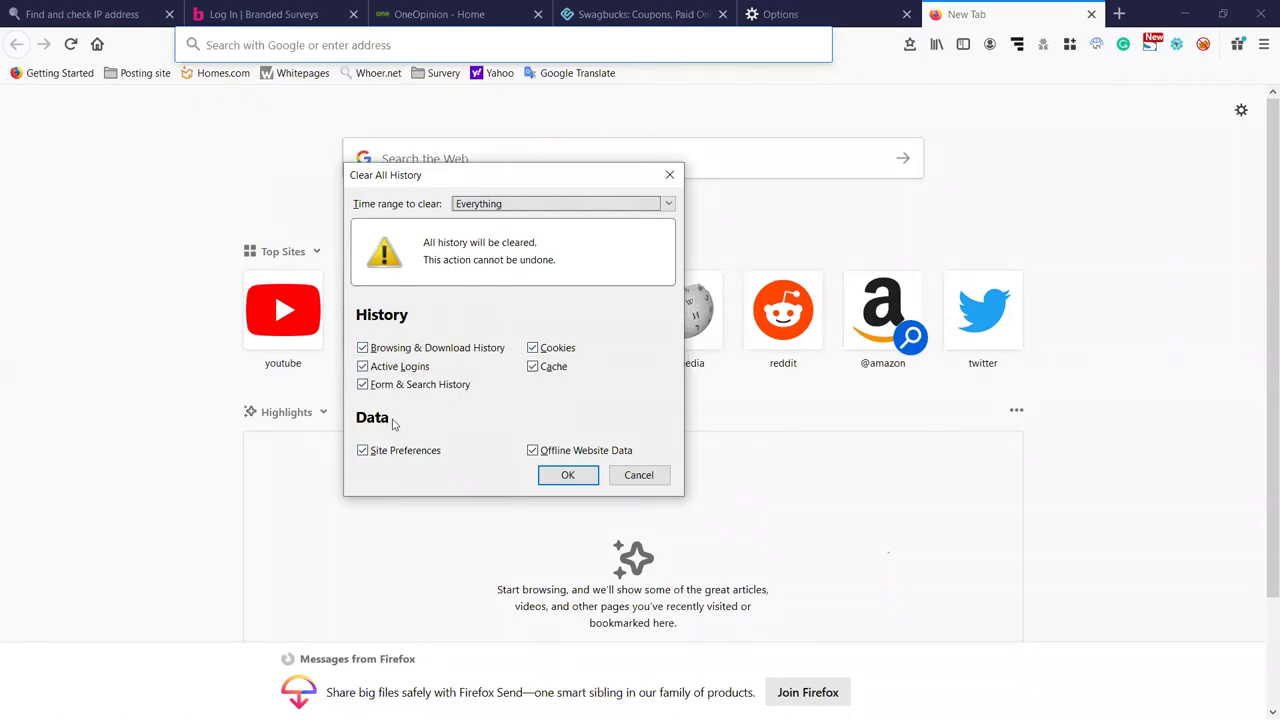
click(567, 475)
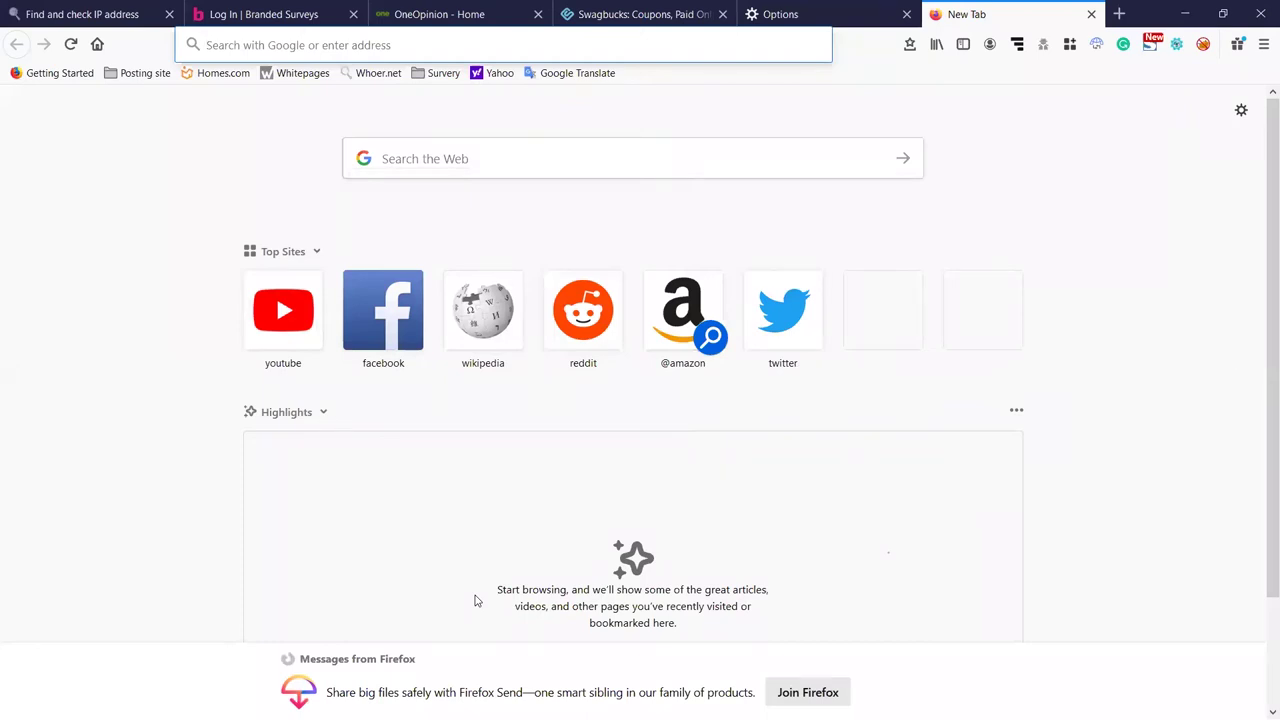
key(ctrl+shift+Delete)
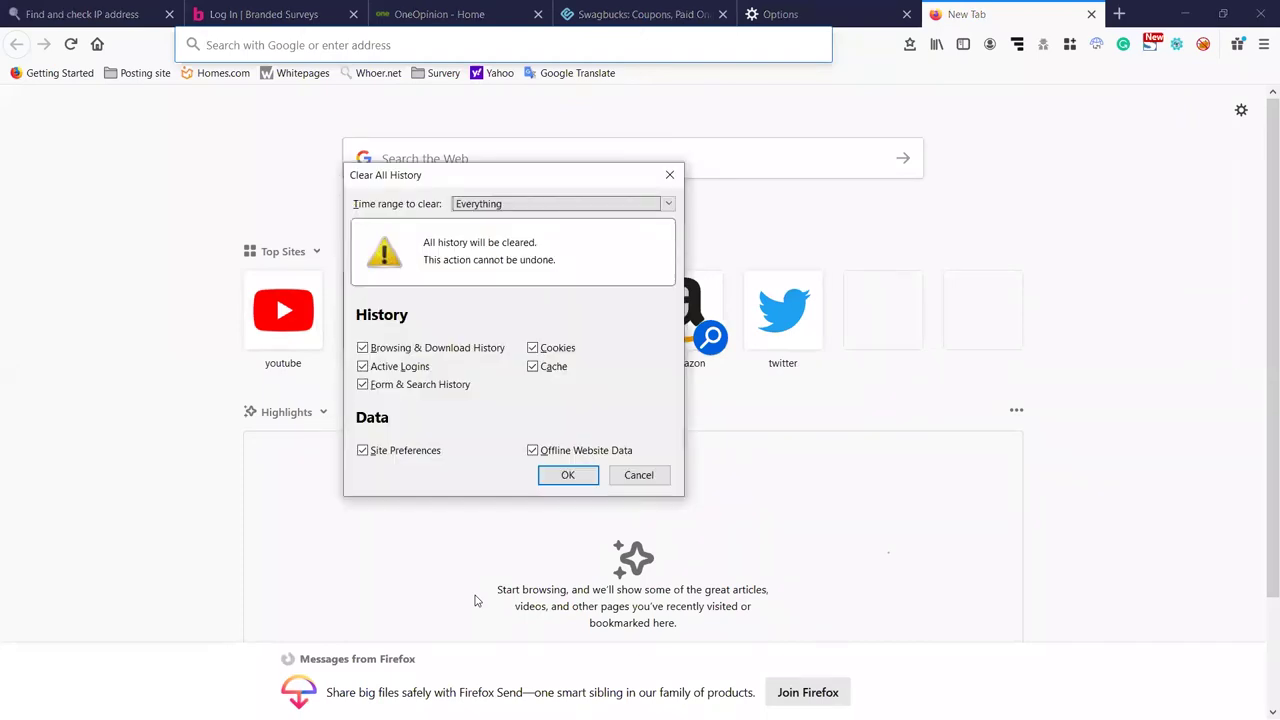
key(Return)
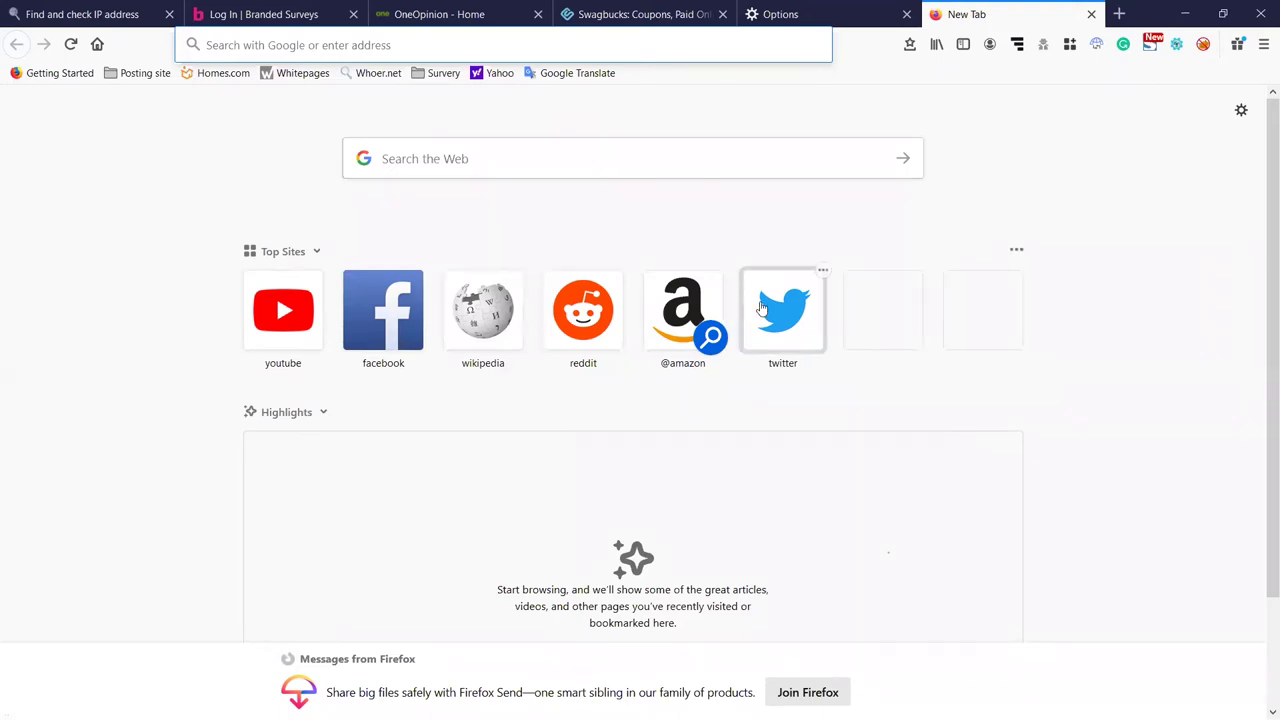
Load the Whoer.net bookmark to check the browser's public IP address.
click(332, 45)
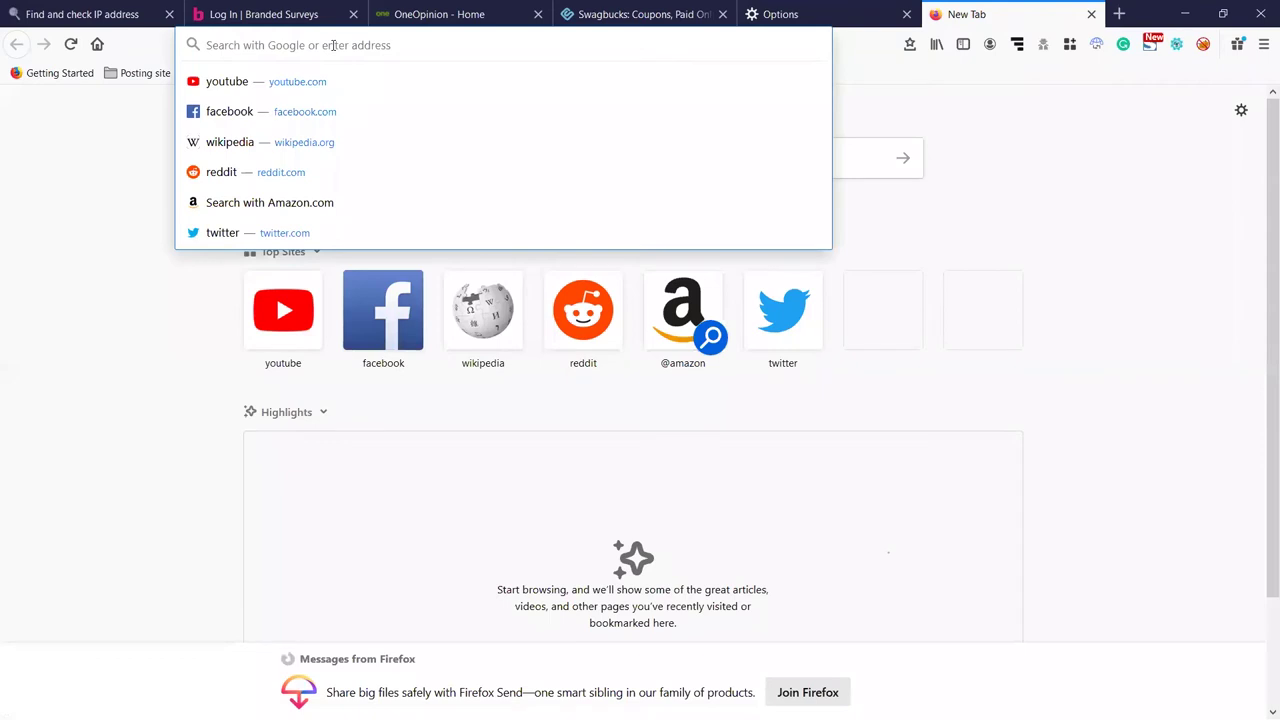
click(71, 222)
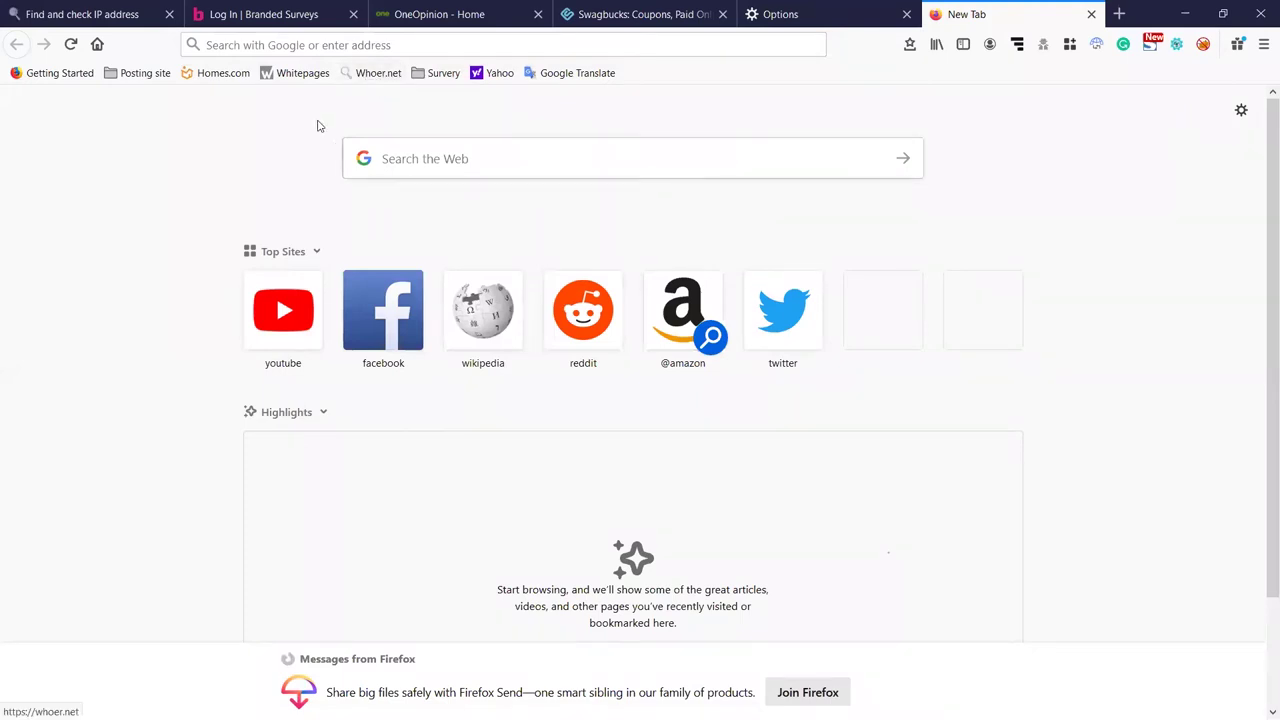
click(377, 76)
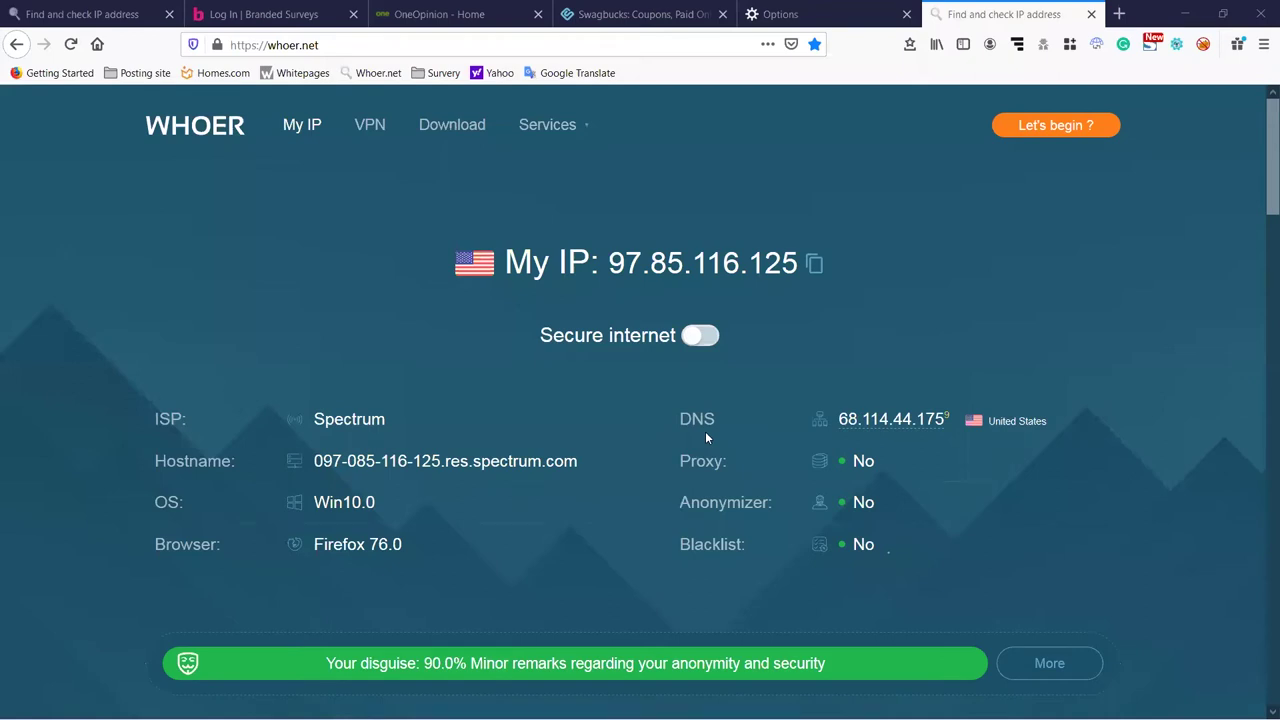
scroll(704, 437, down, 1)
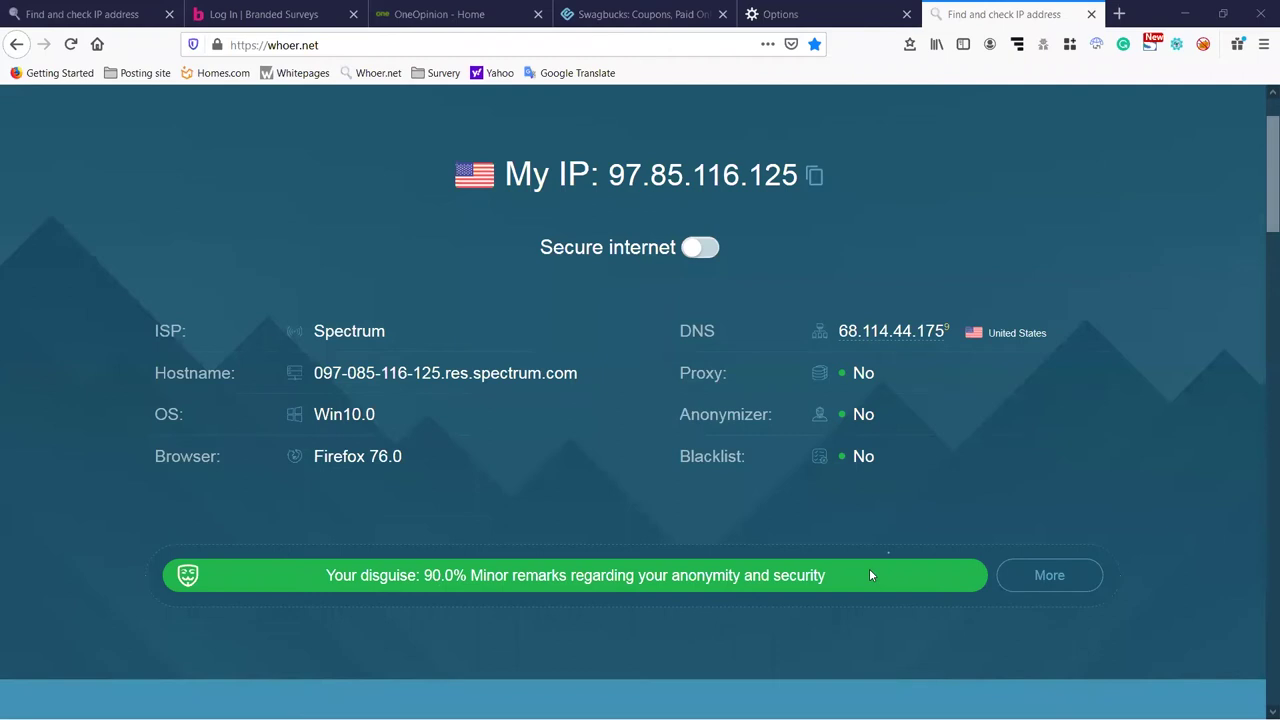
scroll(869, 568, up, 1)
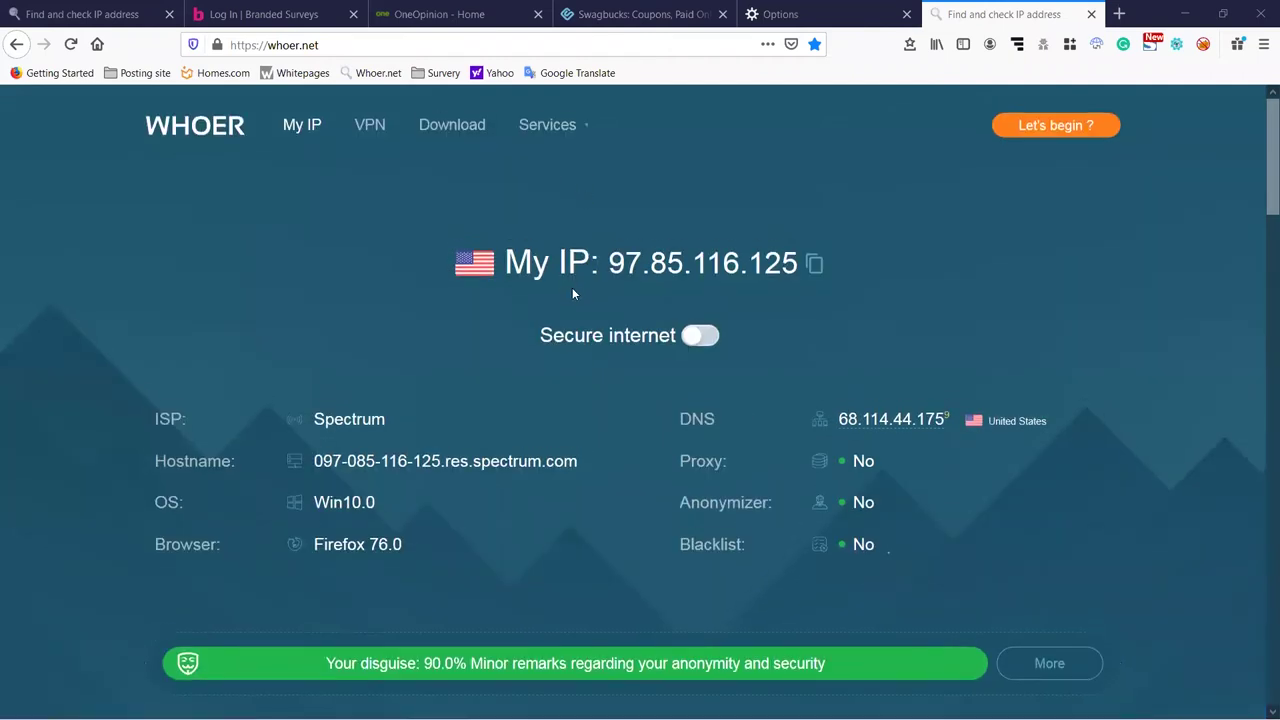
scroll(402, 336, down, 1)
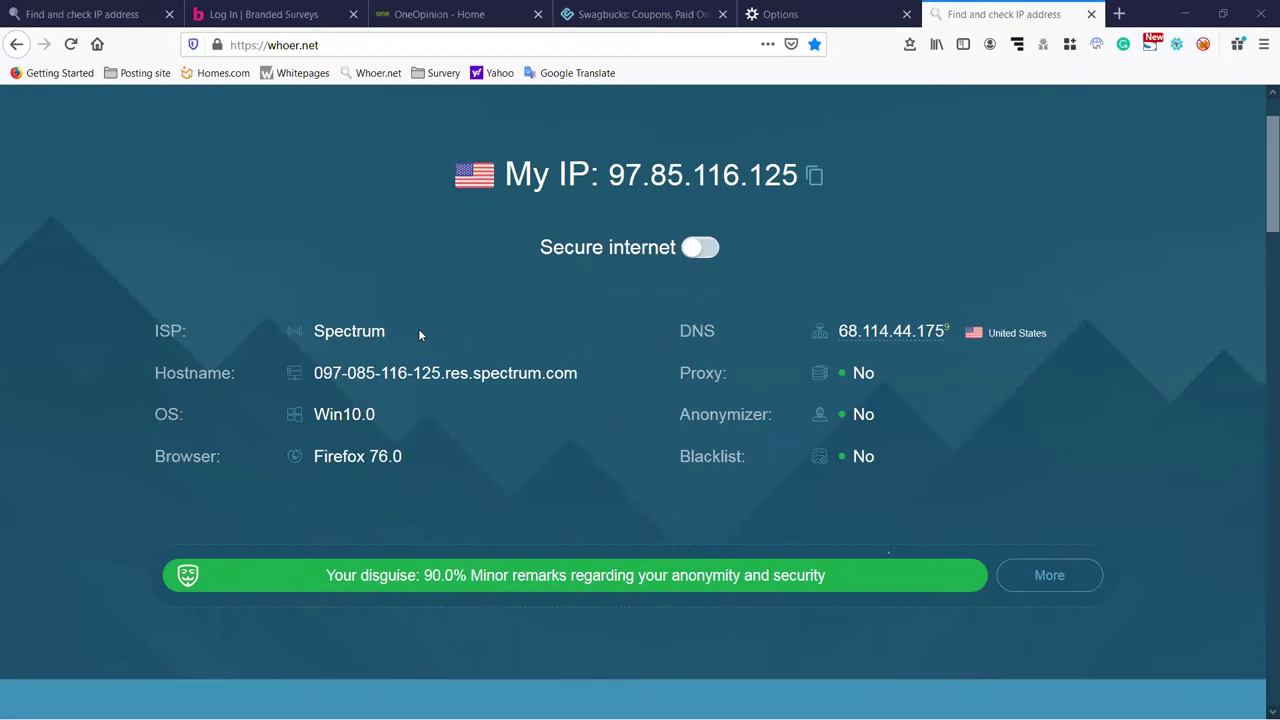
drag(388, 333, 190, 333)
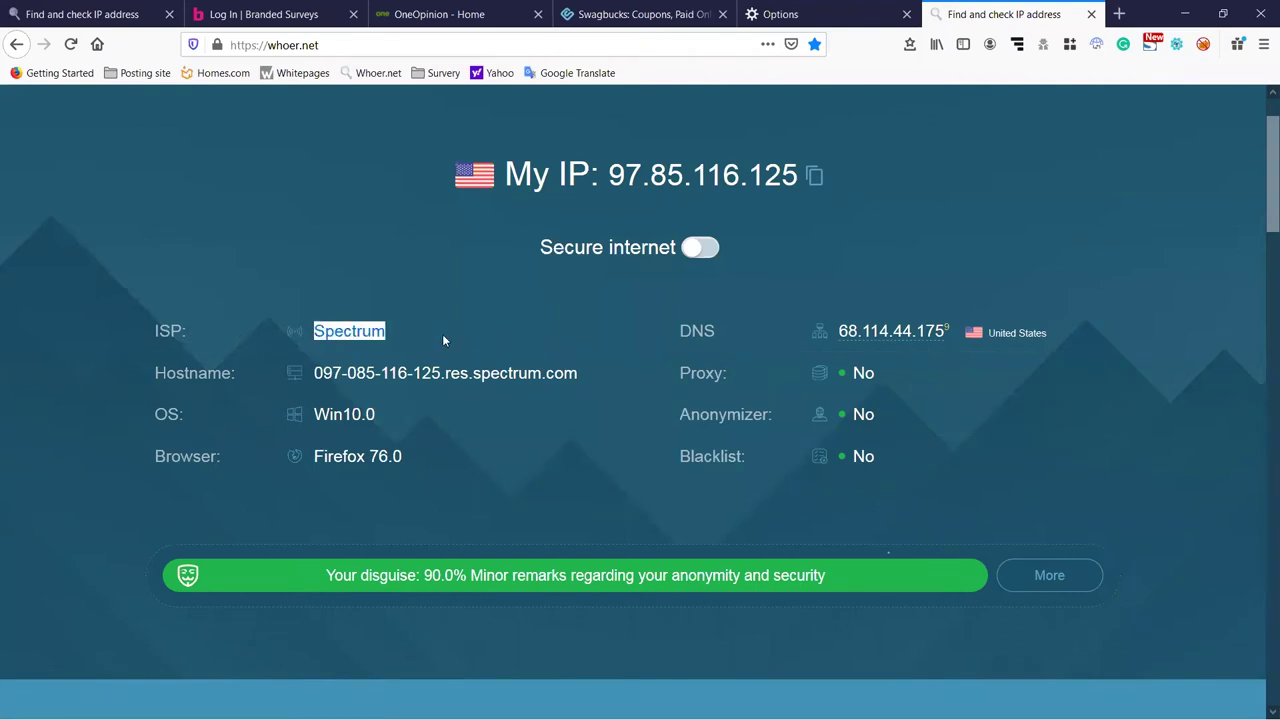
click(799, 335)
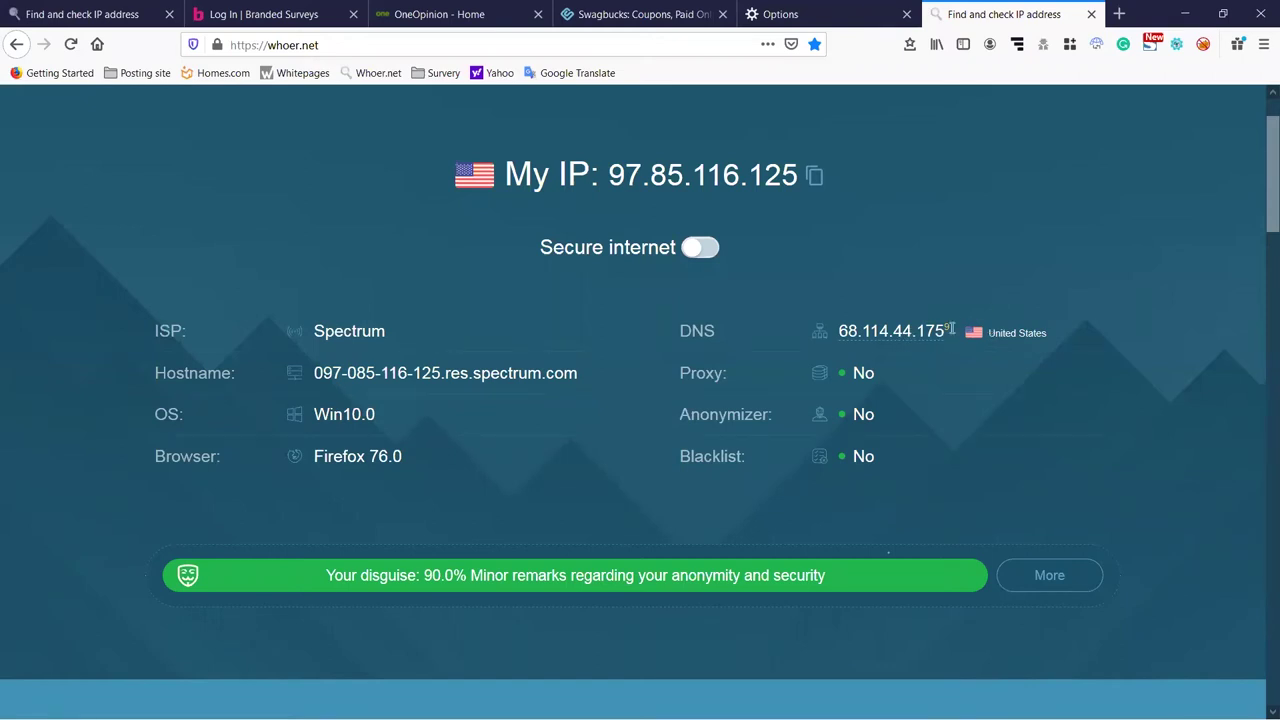
drag(950, 330, 837, 338)
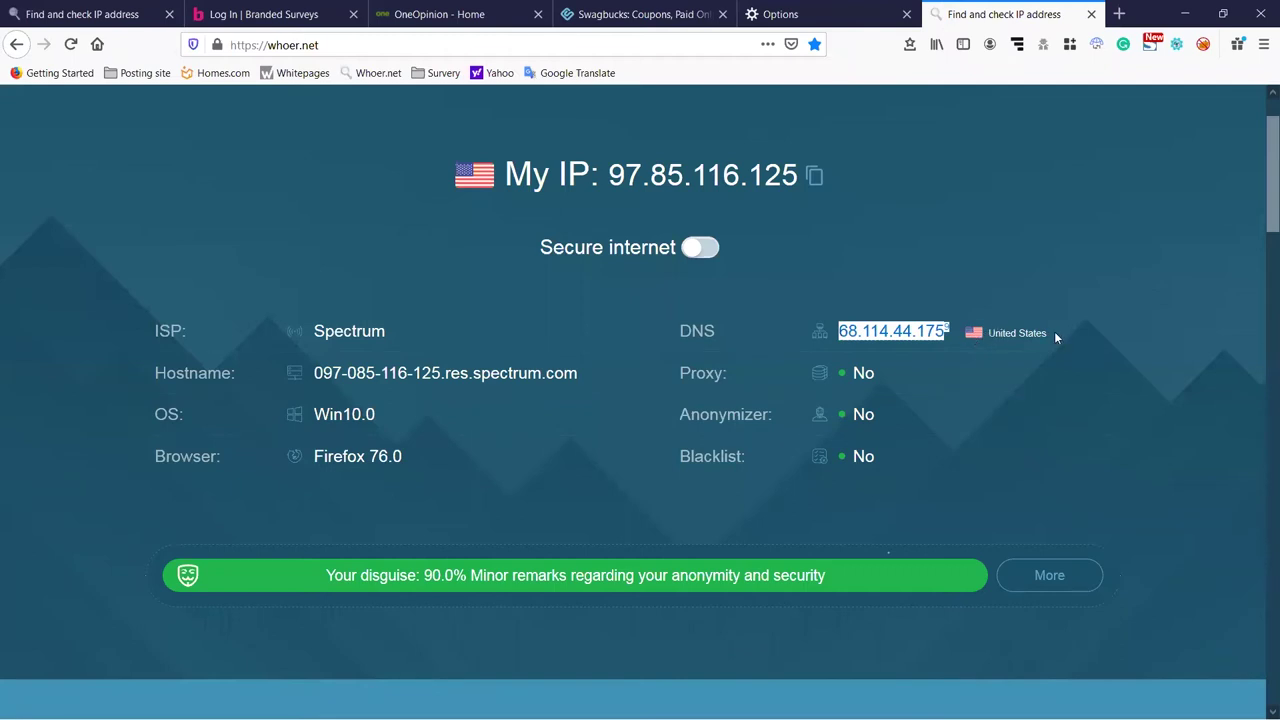
click(980, 340)
drag(956, 332, 852, 334)
scroll(676, 371, down, 2)
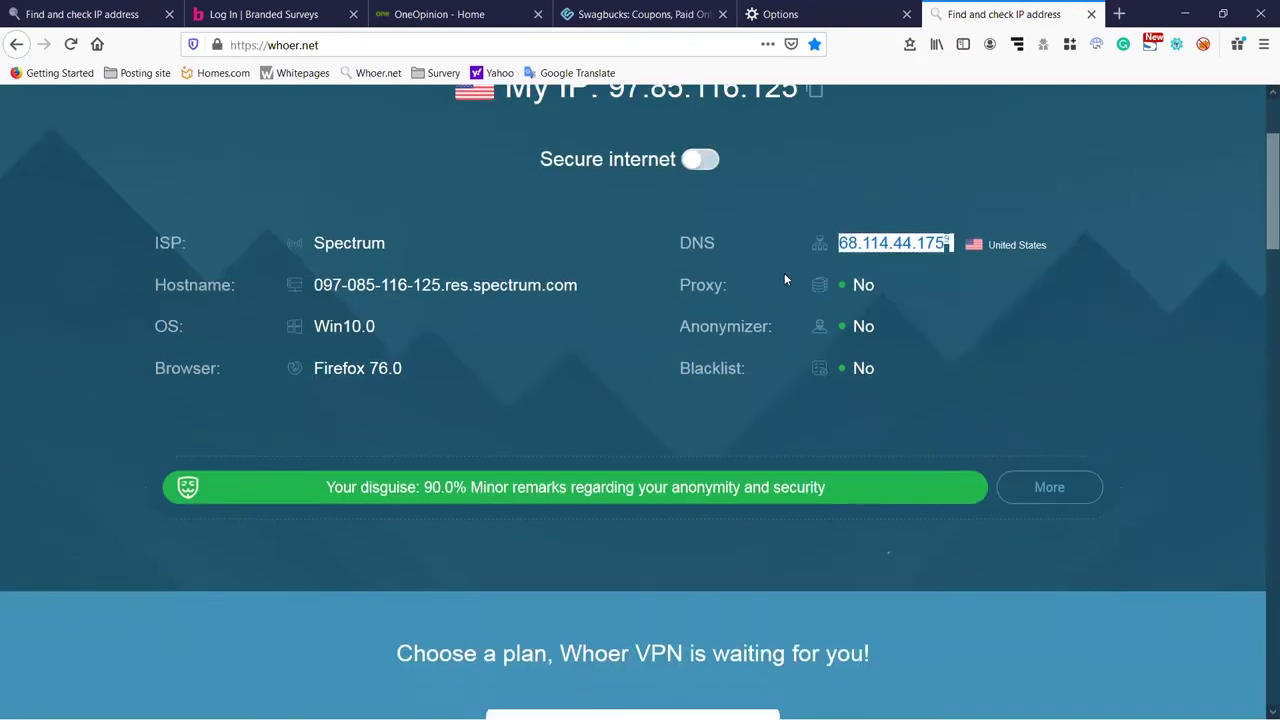
drag(689, 285, 730, 288)
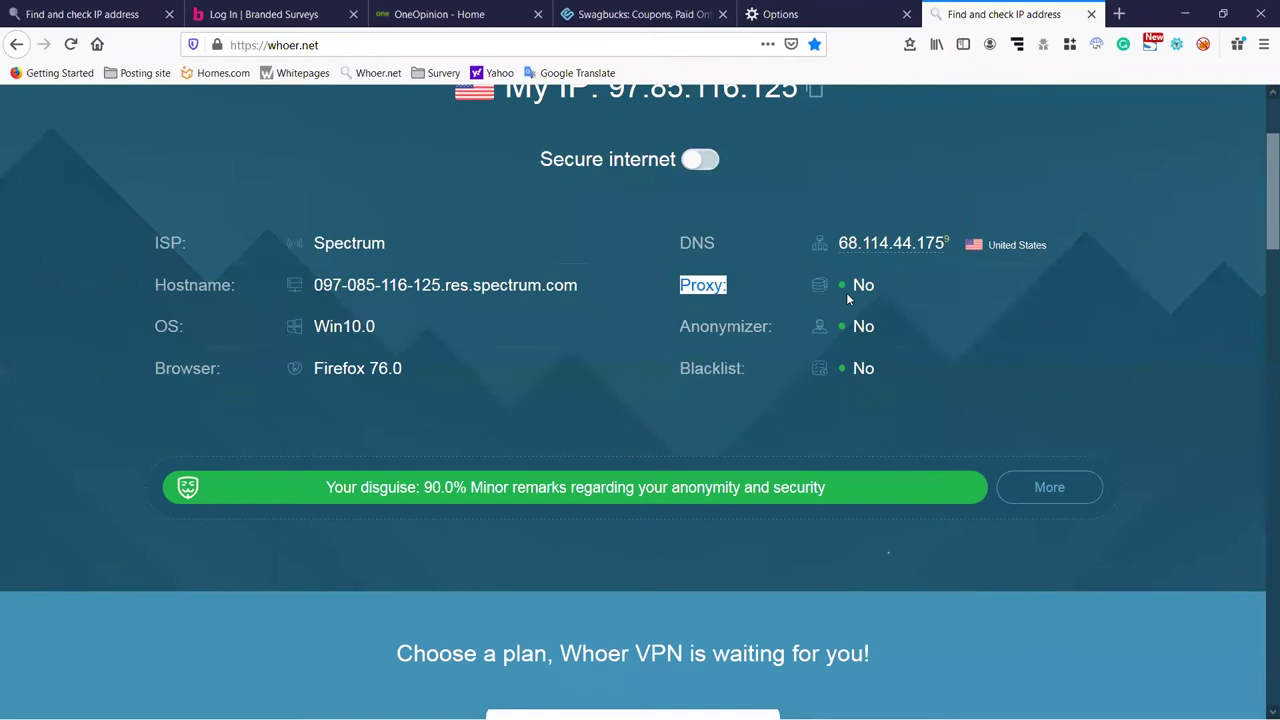
drag(884, 289, 843, 289)
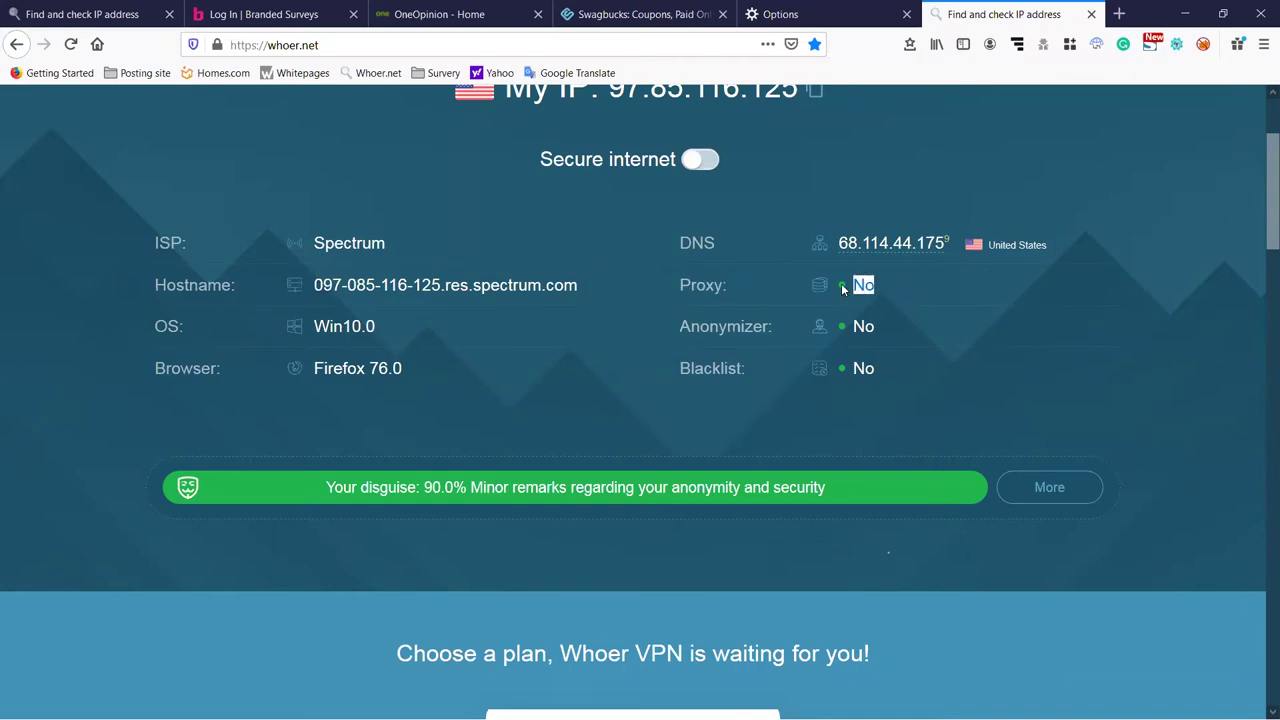
double_click(722, 287)
click(897, 284)
scroll(893, 286, down, 15)
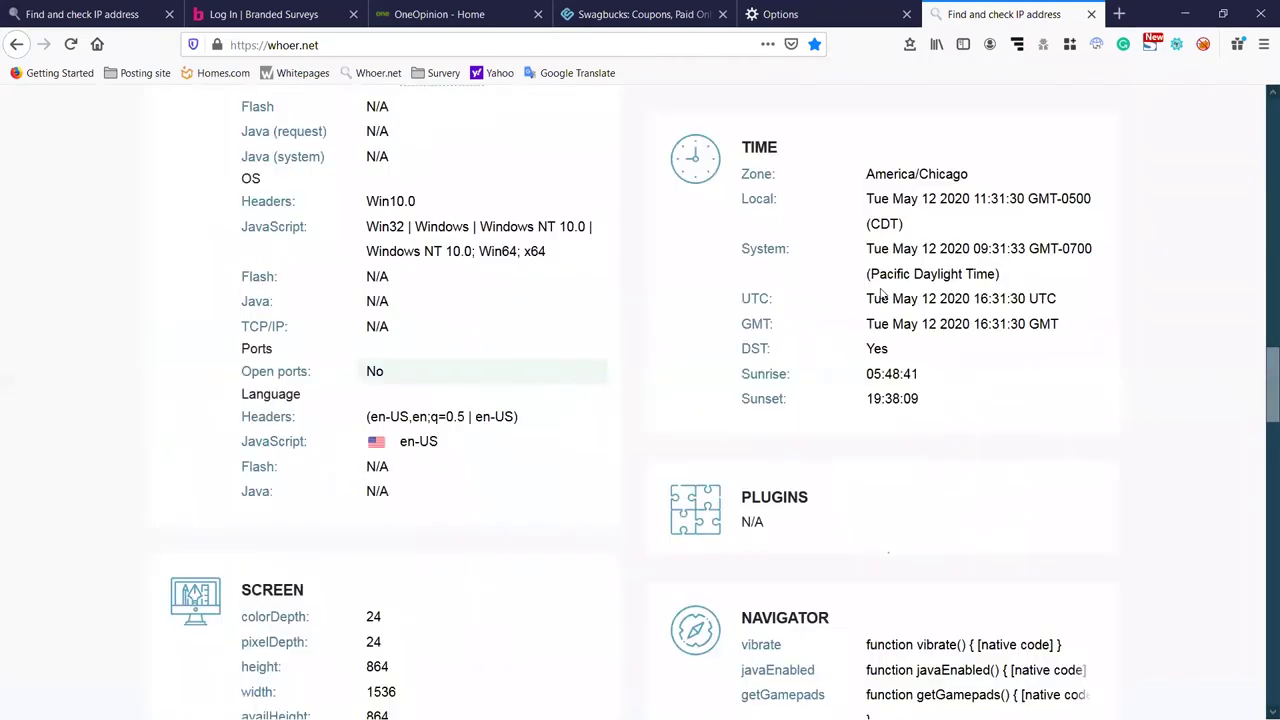
scroll(878, 293, up, 5)
scroll(878, 292, up, 10)
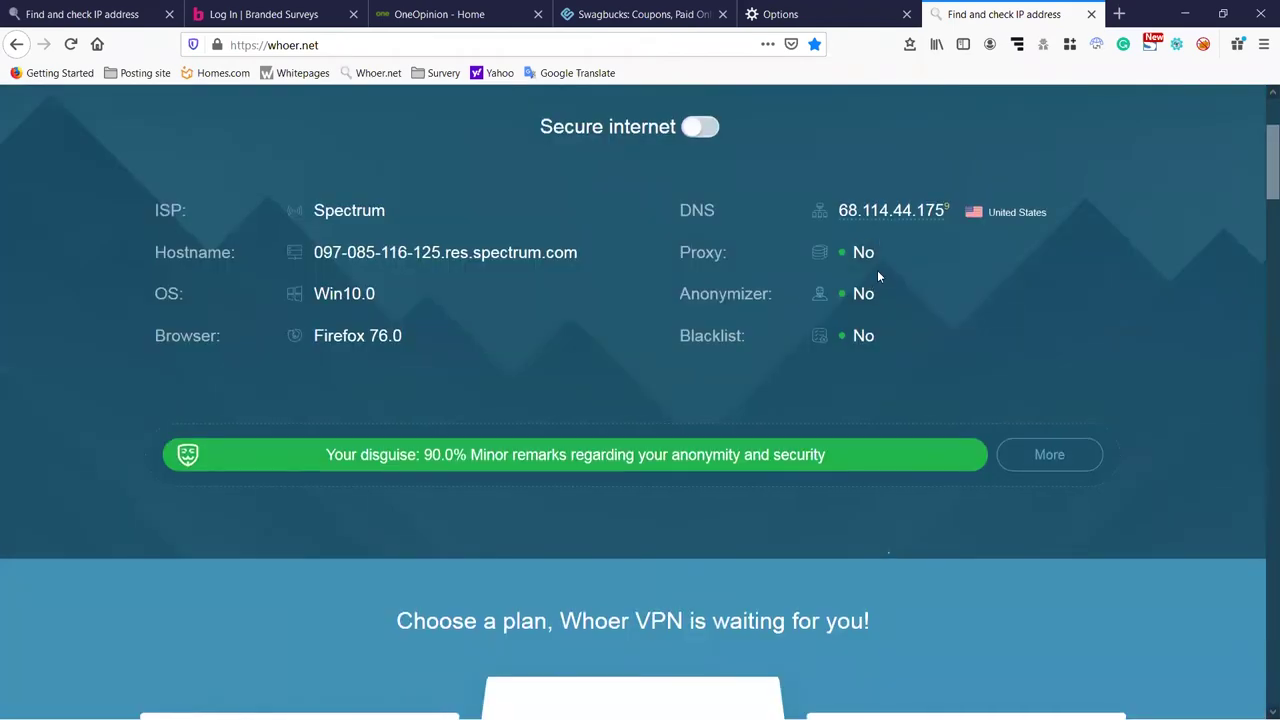
triple_click(788, 291)
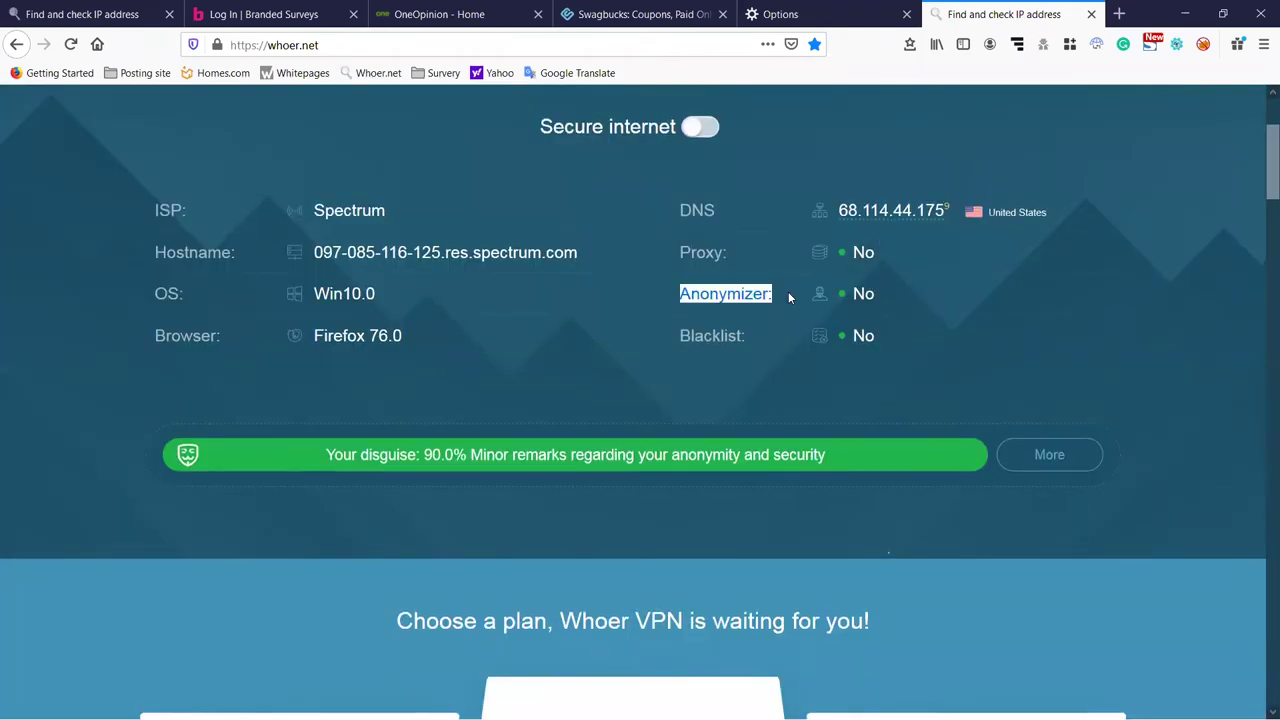
triple_click(880, 293)
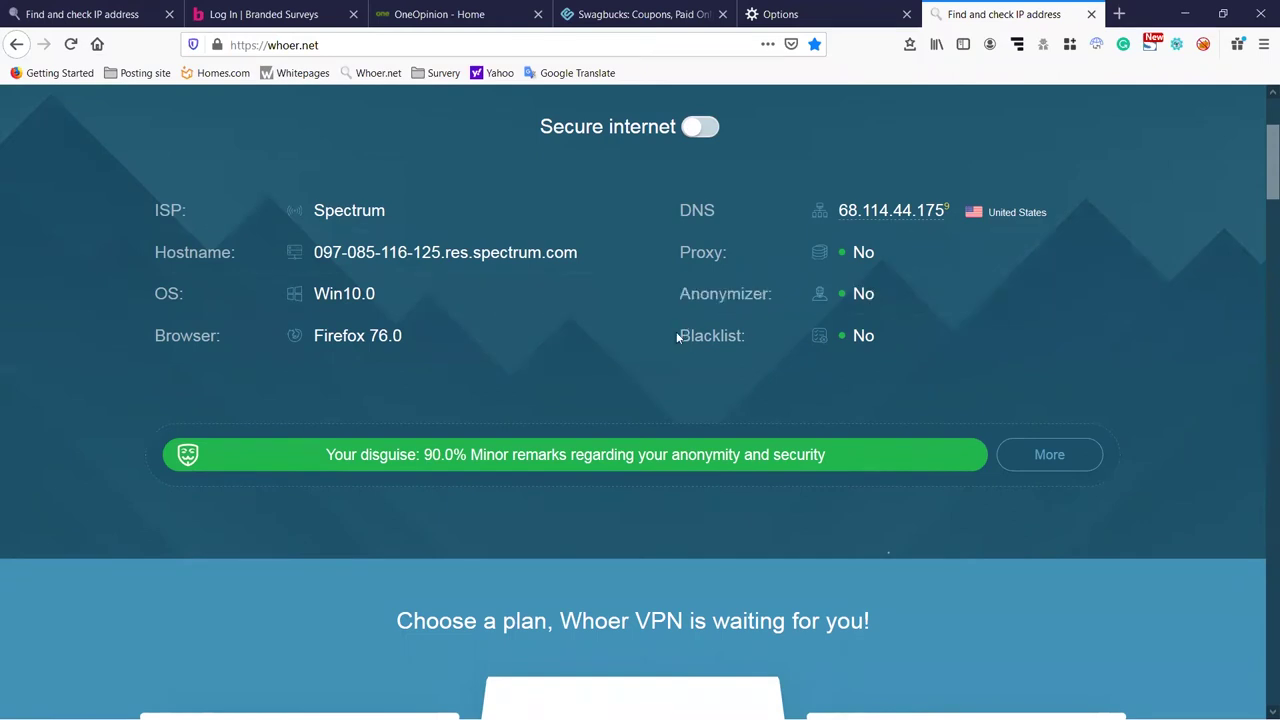
triple_click(727, 337)
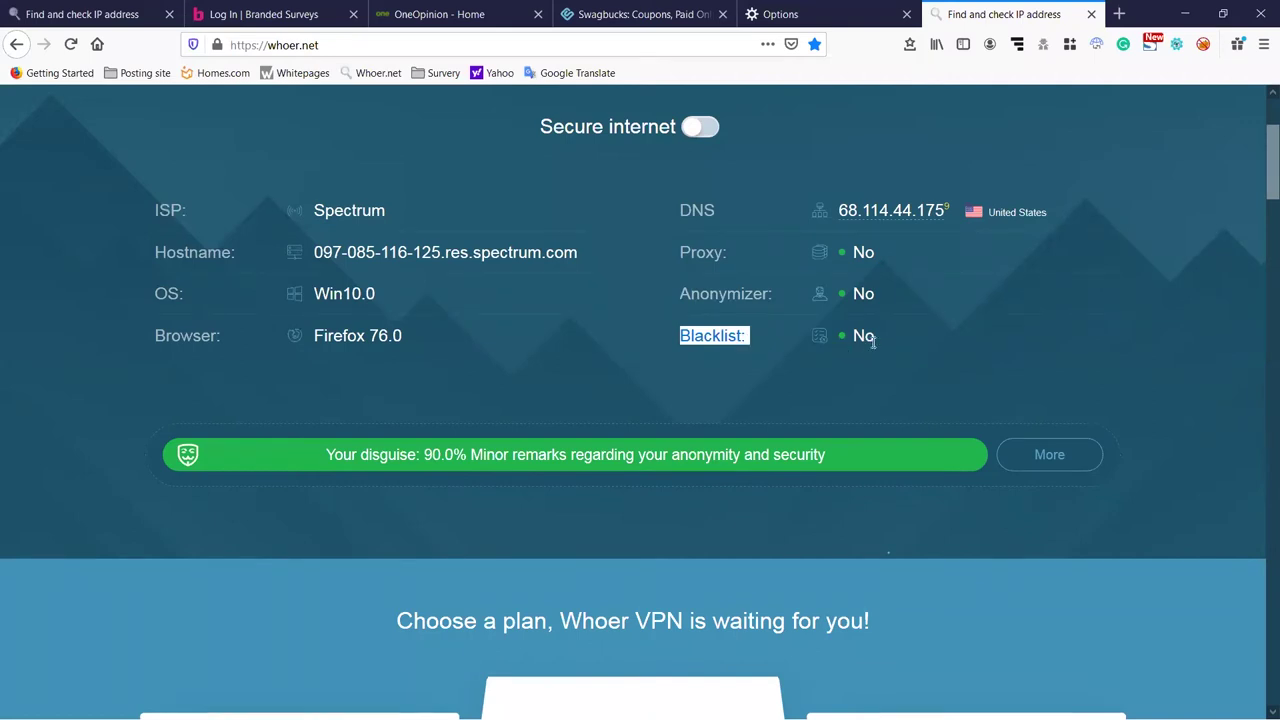
click(884, 348)
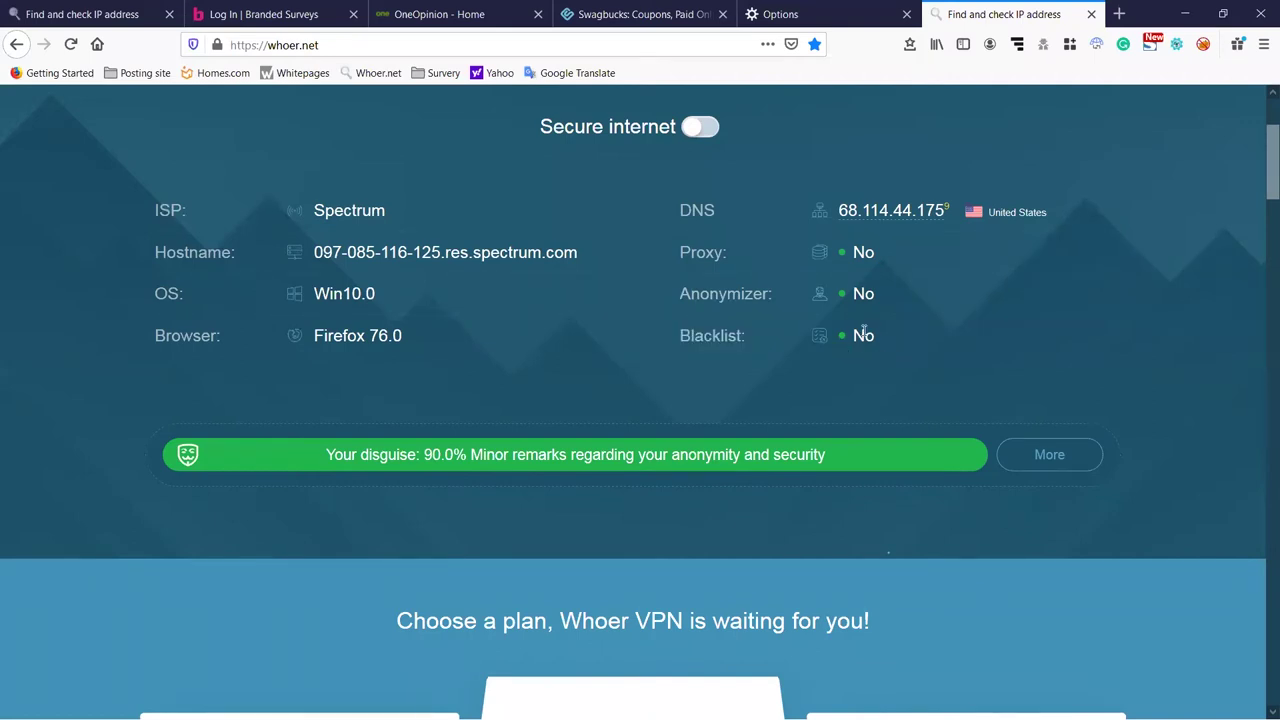
drag(884, 348, 846, 266)
click(760, 249)
double_click(863, 336)
click(680, 273)
scroll(827, 557, up, 3)
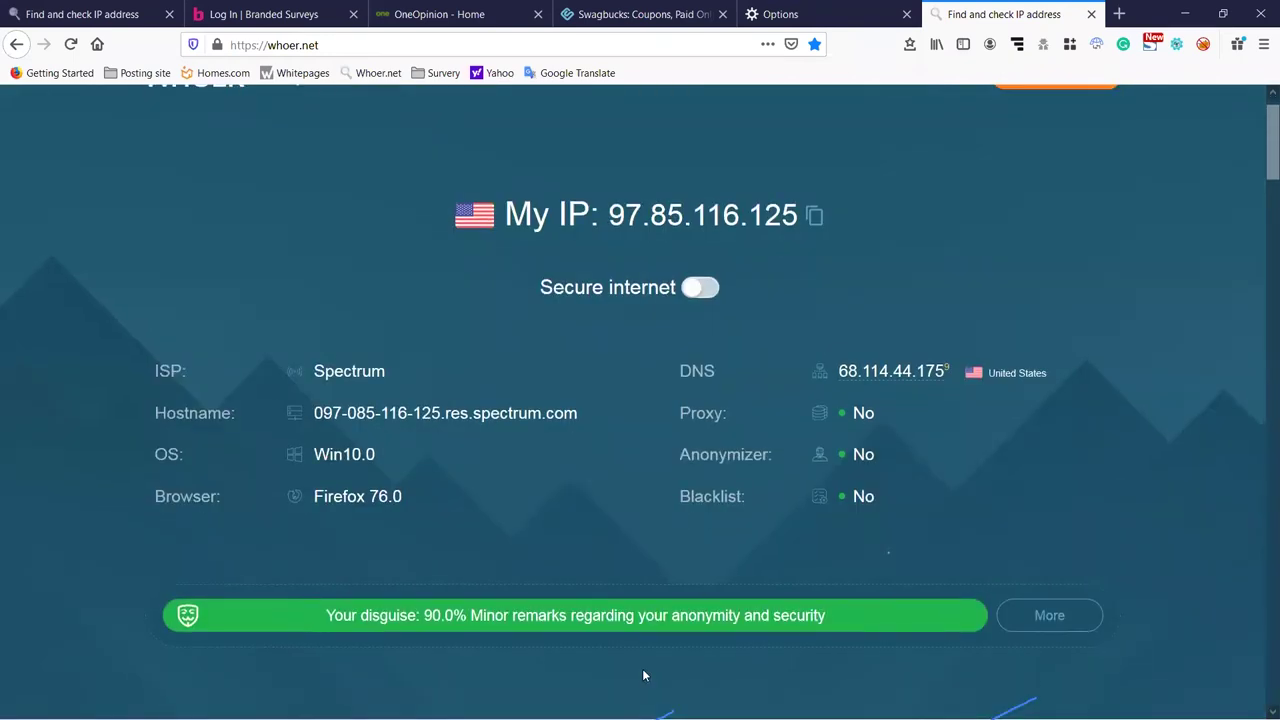
scroll(644, 676, down, 1)
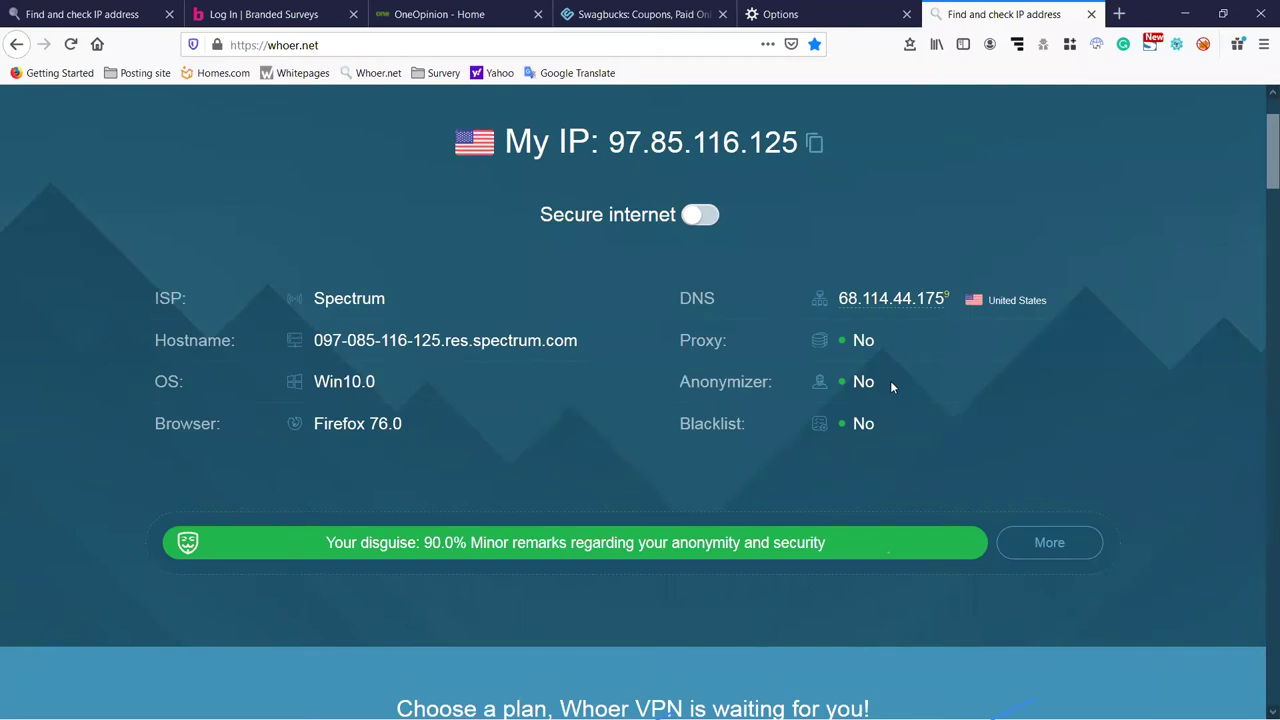
scroll(700, 475, down, 1)
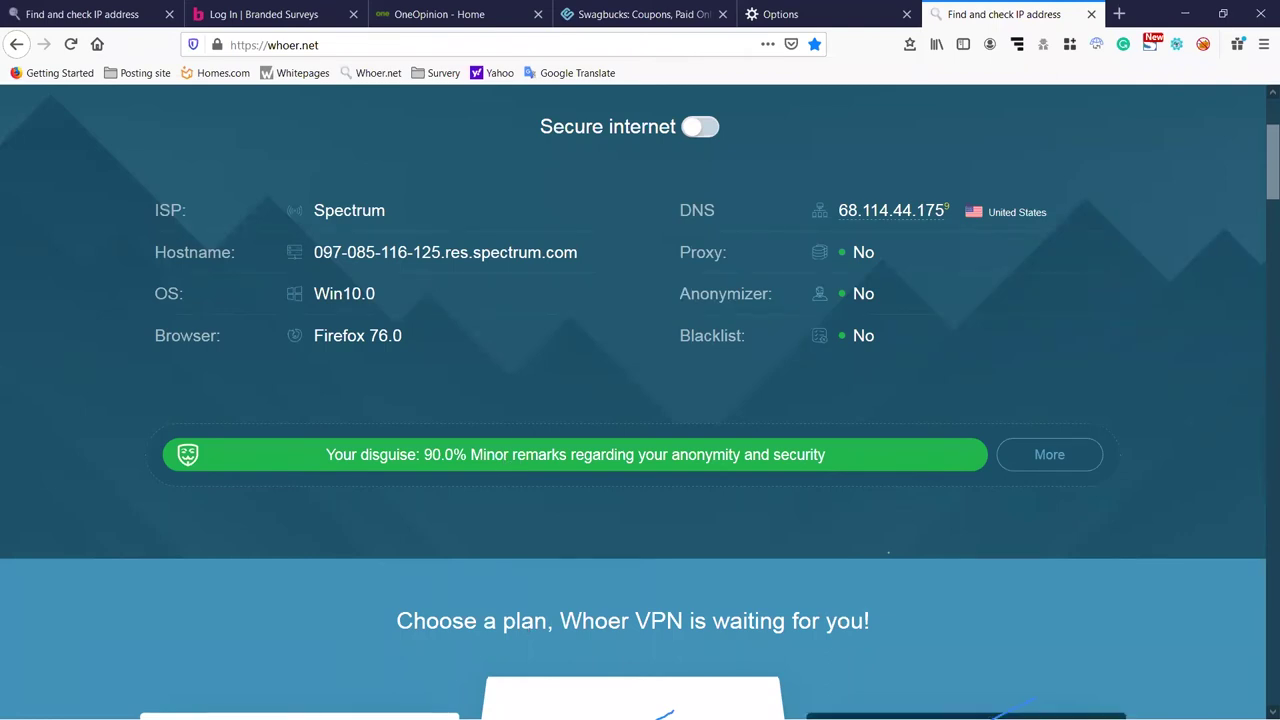
Minimize Firefox, glance at the taskbar calendar, then bring up the Start menu.
click(1185, 13)
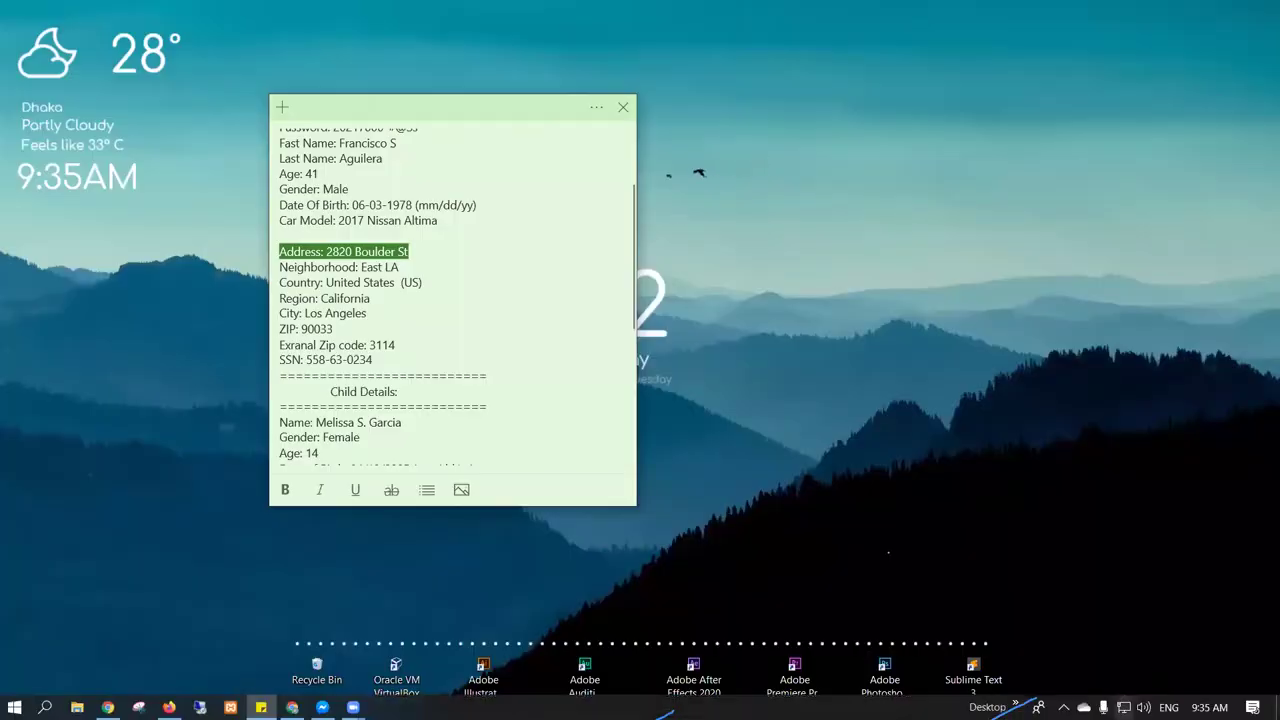
click(1119, 575)
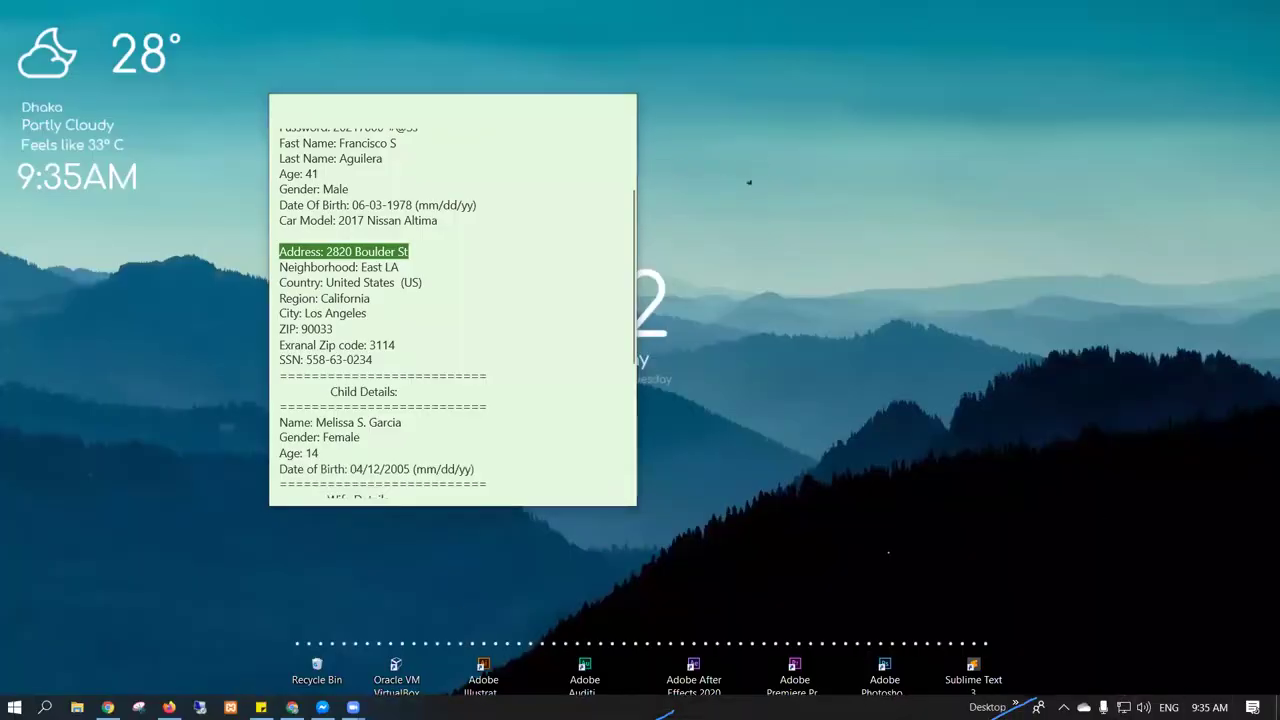
click(1209, 707)
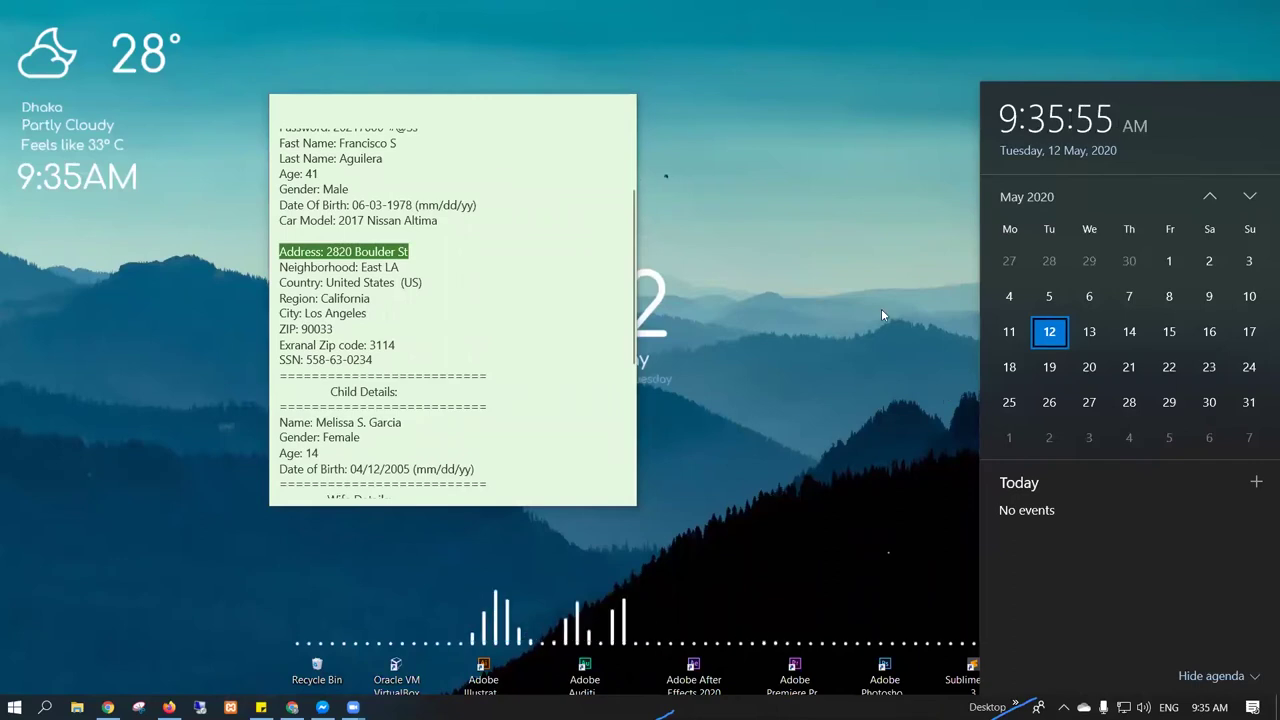
click(916, 284)
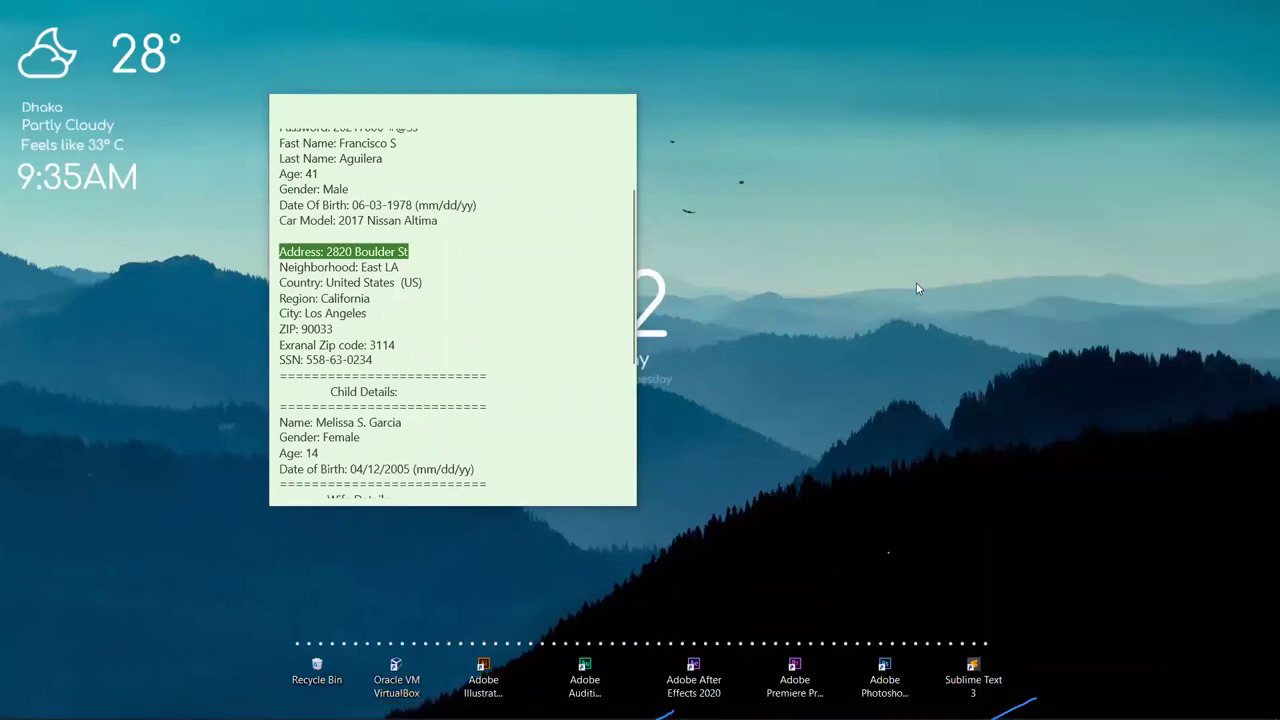
key(super)
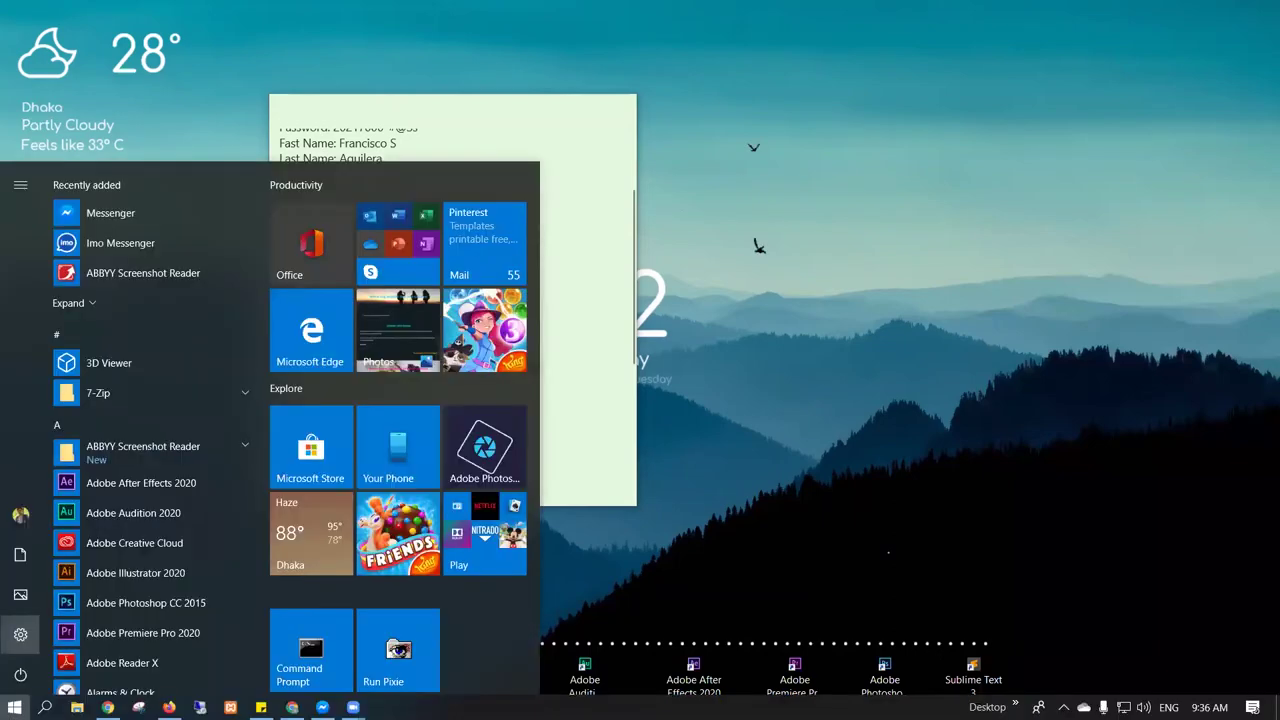
Check in Settings that the time zone is Pacific Time (US & Canada), then minimize Settings.
key(super+i)
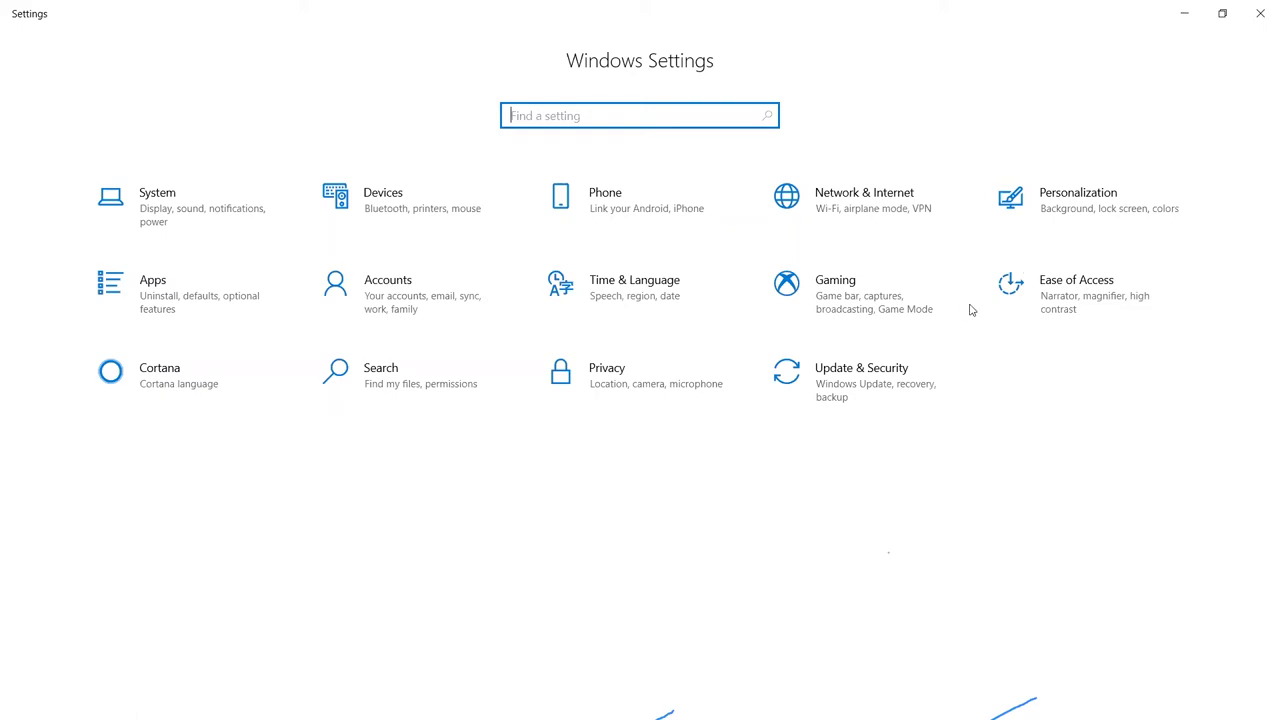
click(656, 516)
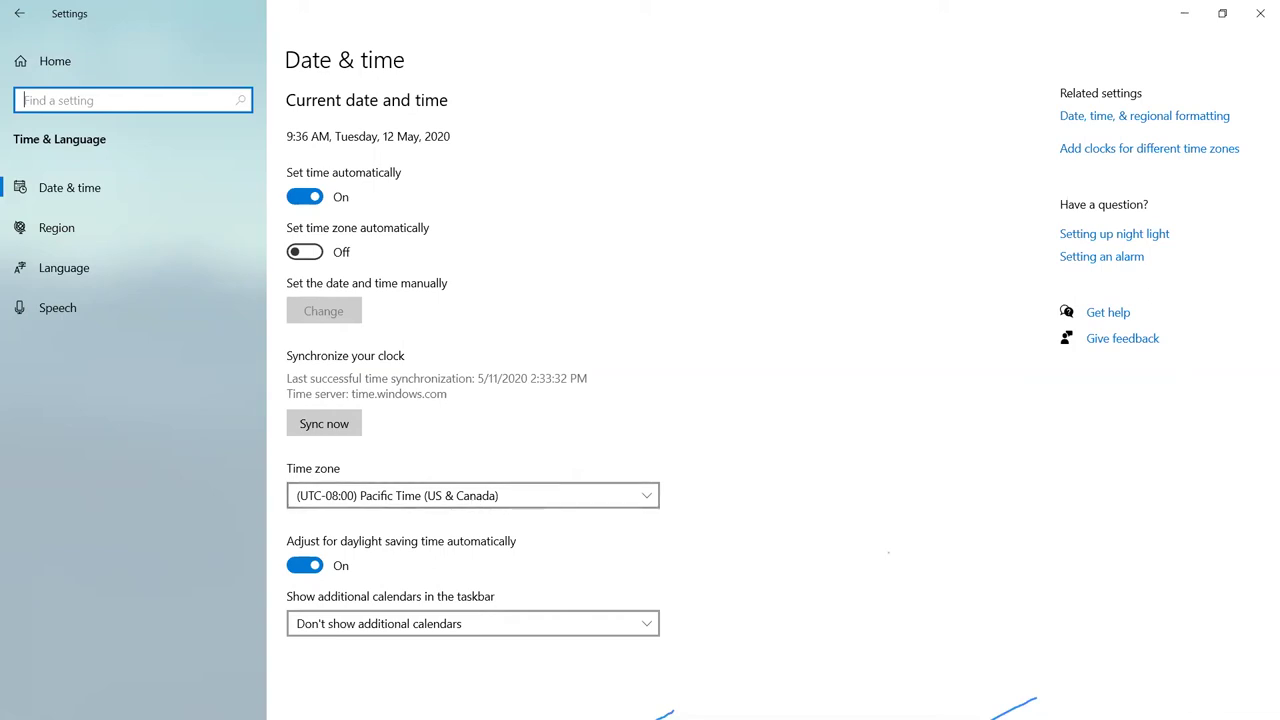
click(1184, 13)
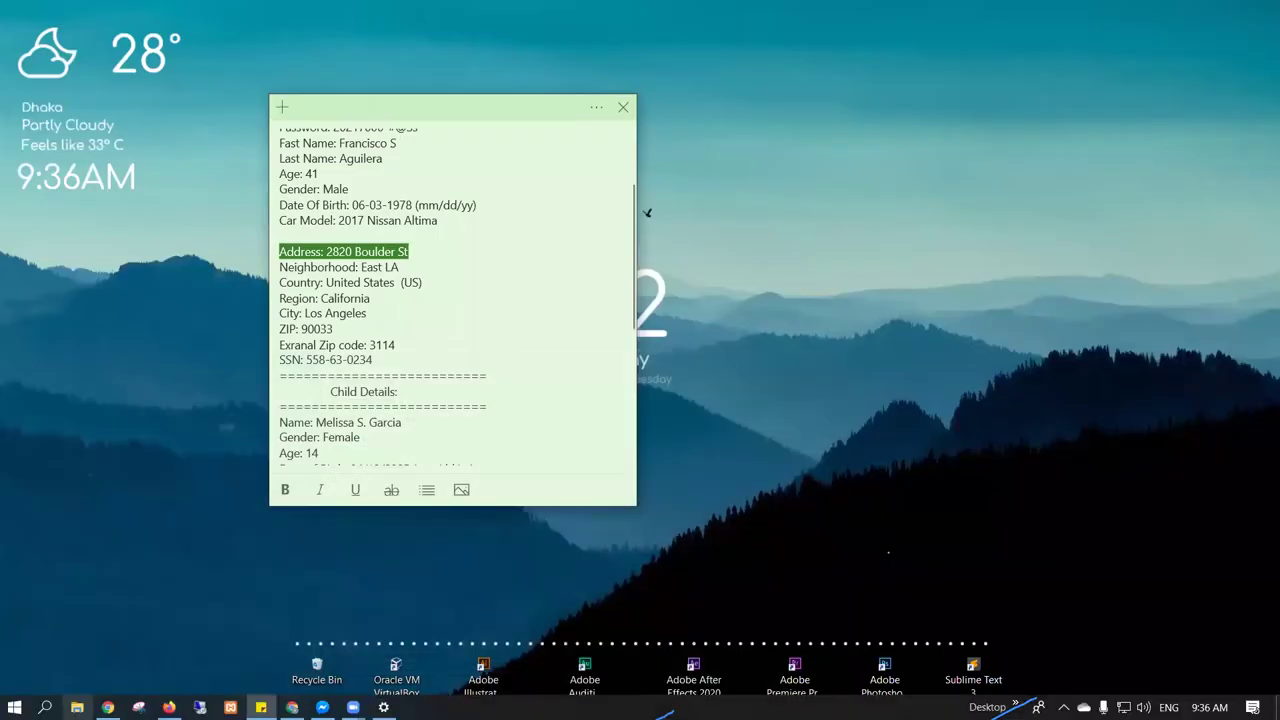
Return to whoer.net in Firefox and scroll through the Extended version sections.
key(alt+Tab)
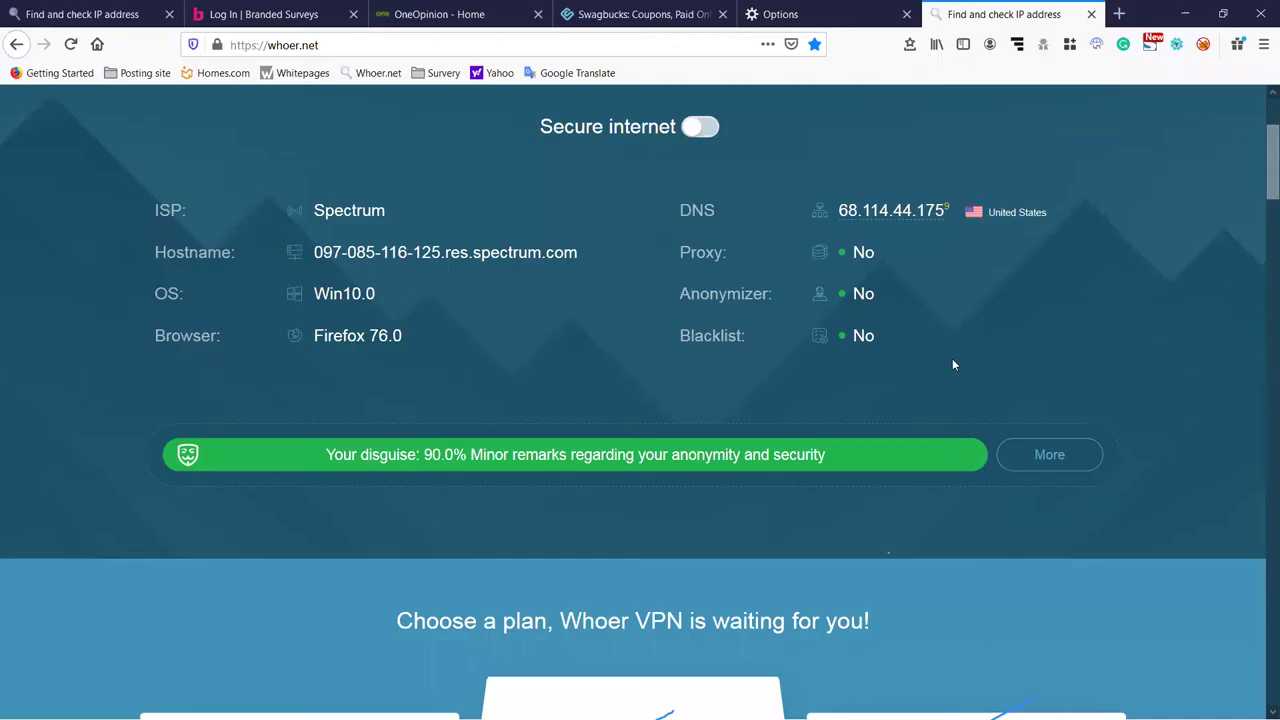
scroll(952, 364, down, 8)
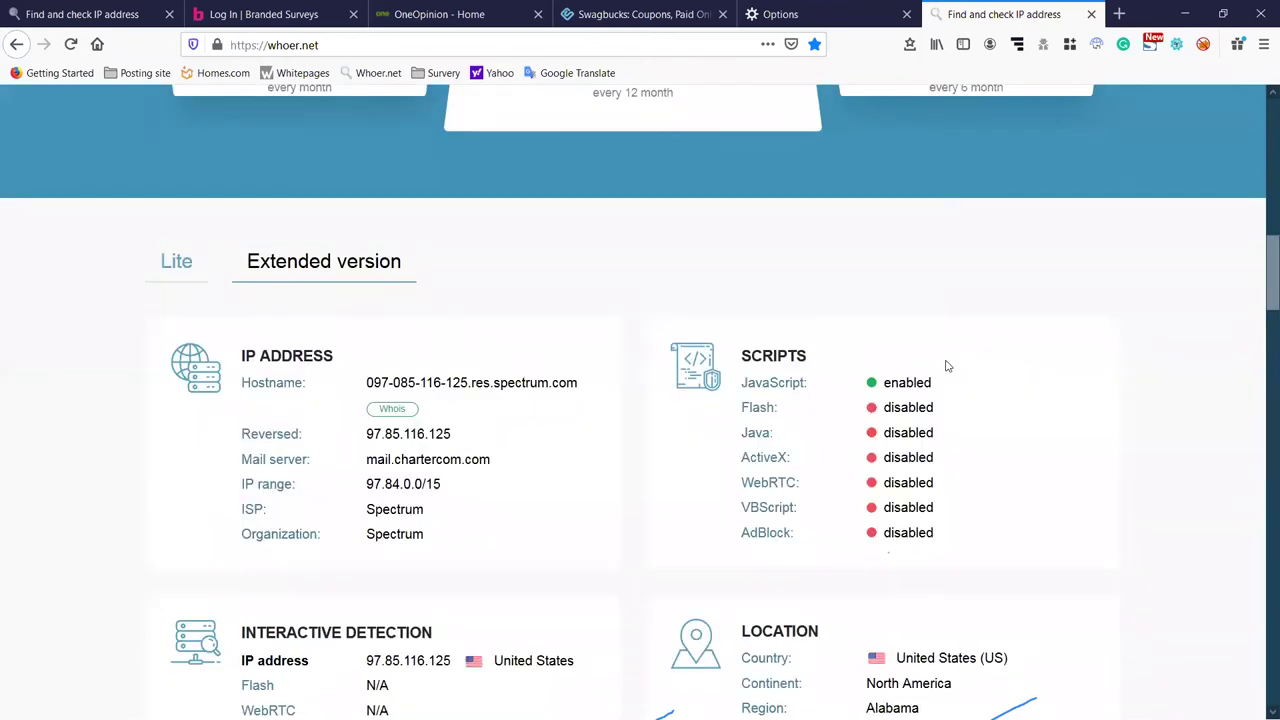
scroll(948, 366, down, 3)
scroll(445, 280, up, 3)
scroll(445, 280, down, 7)
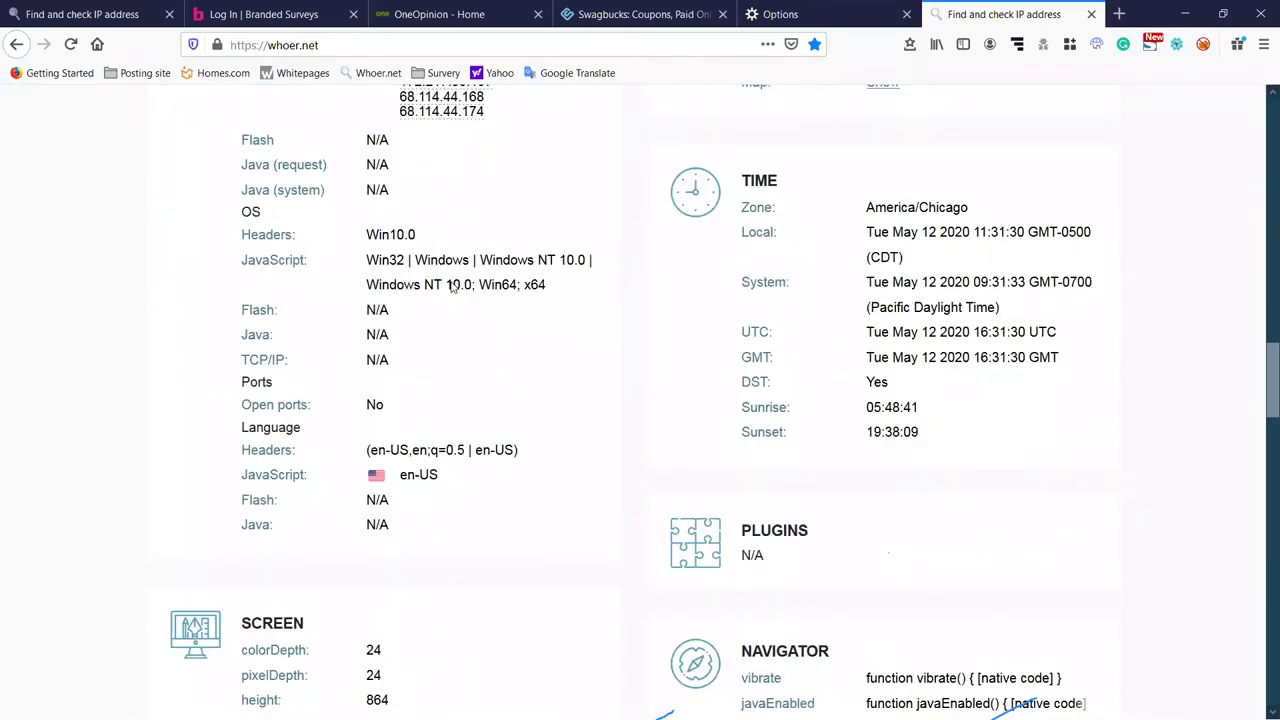
scroll(452, 286, down, 10)
scroll(455, 283, down, 5)
scroll(456, 283, up, 7)
scroll(456, 285, up, 15)
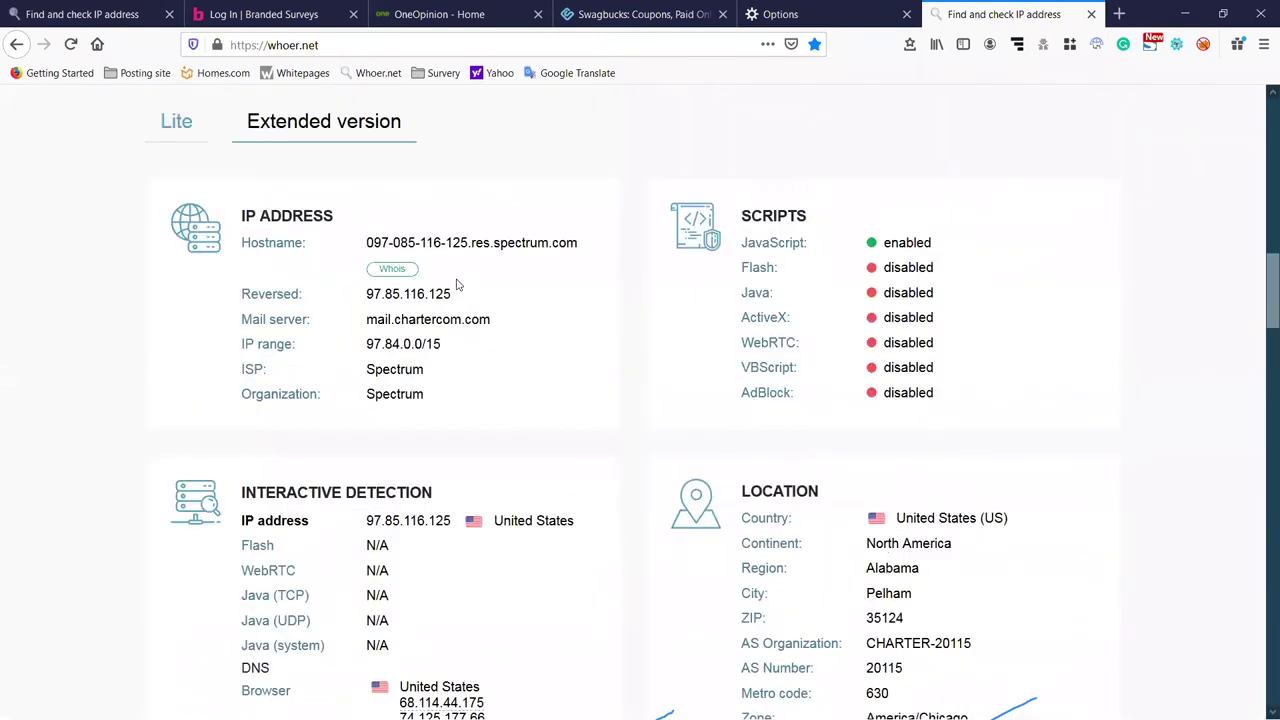
scroll(456, 286, up, 7)
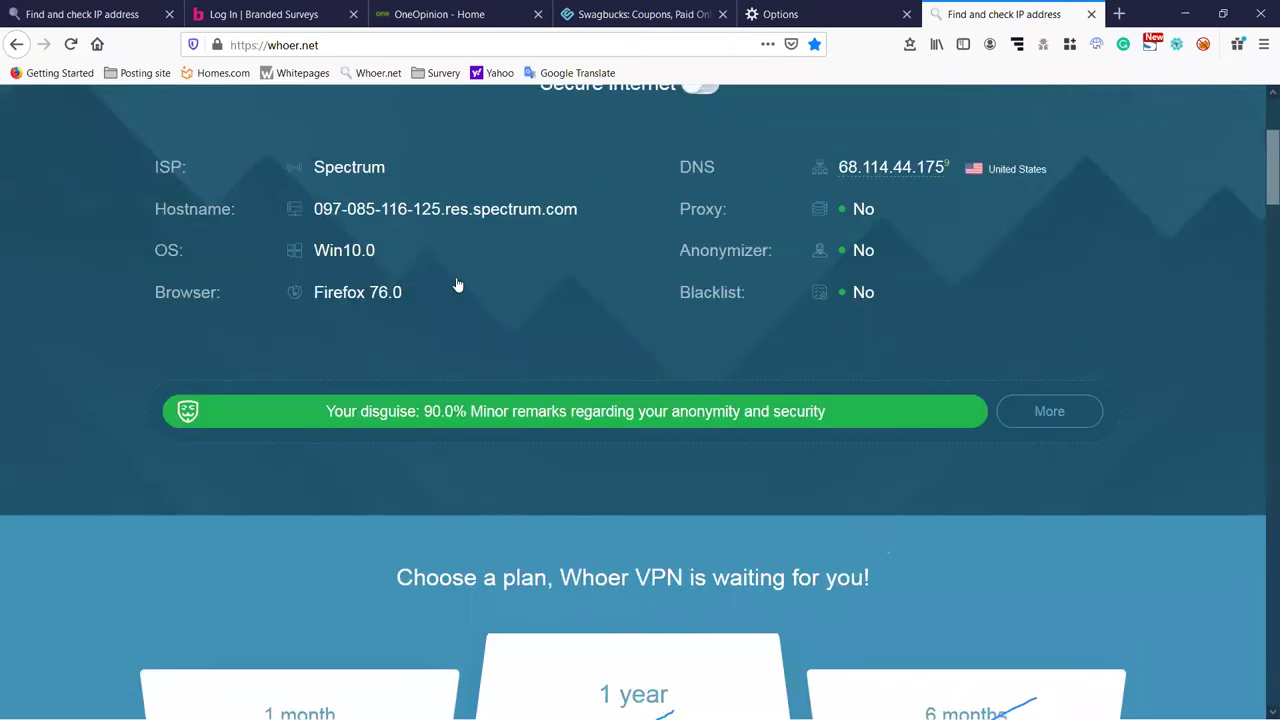
scroll(456, 286, down, 7)
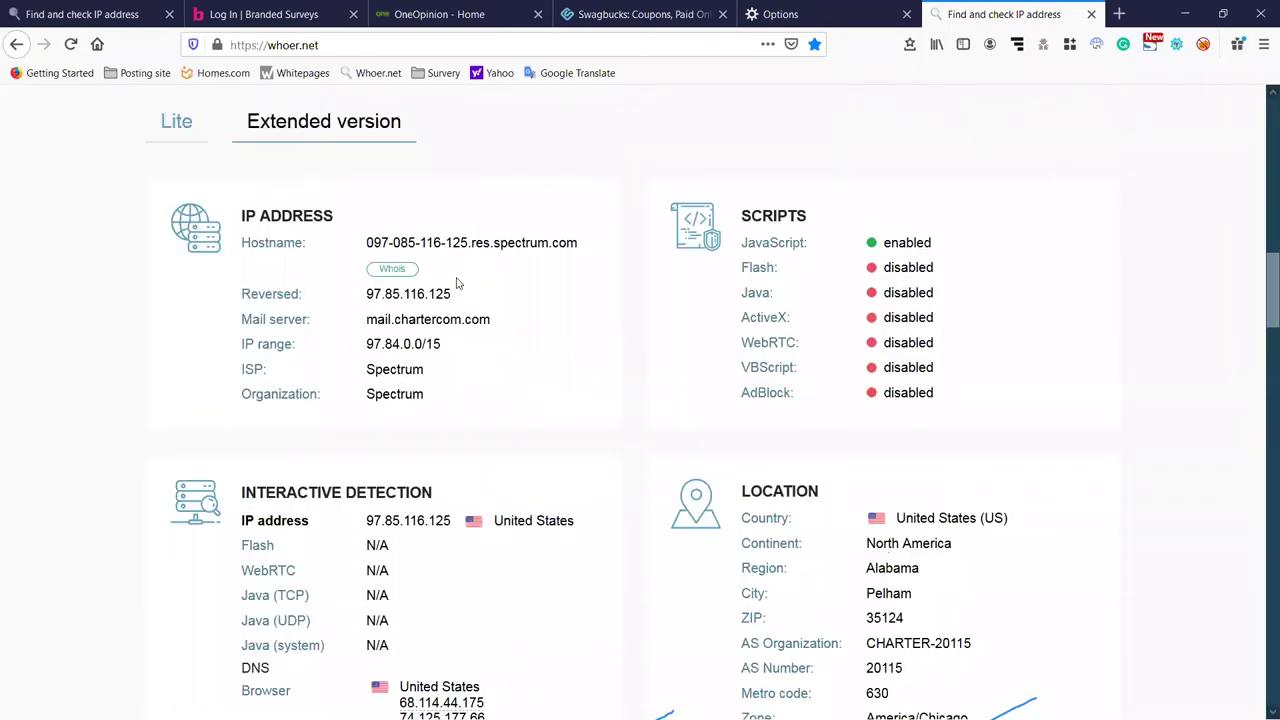
scroll(450, 362, down, 3)
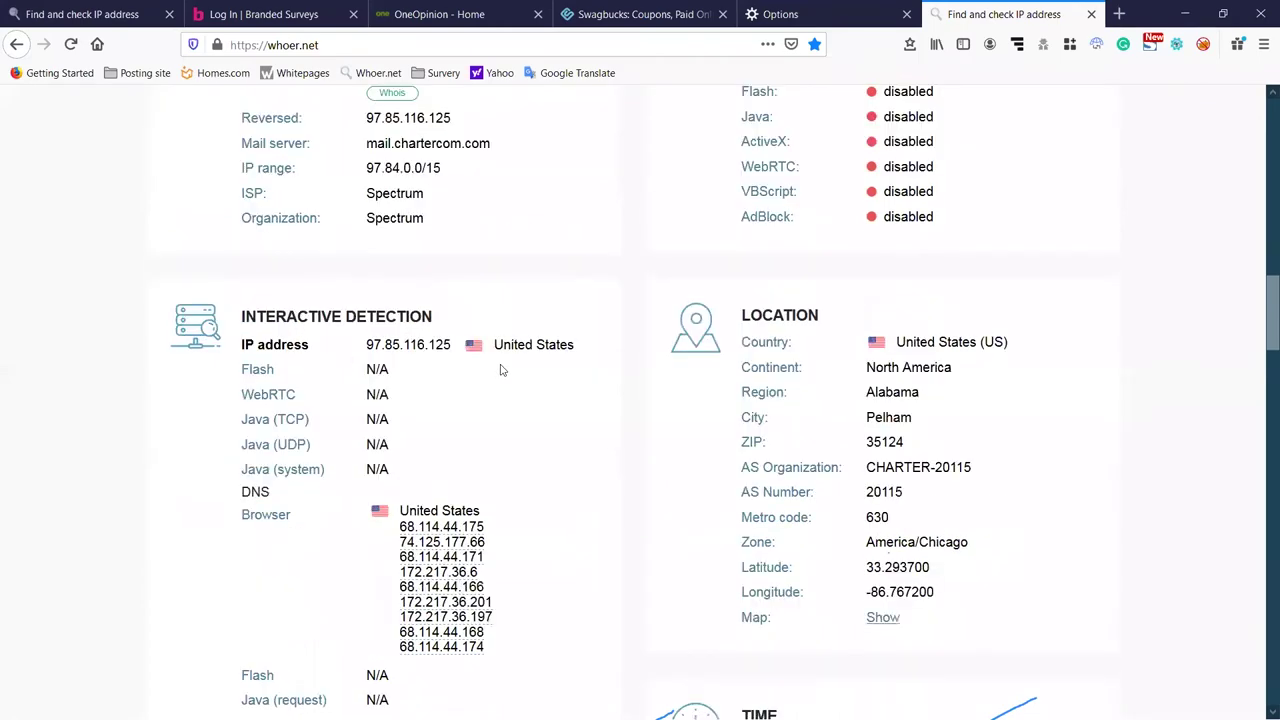
scroll(912, 370, down, 3)
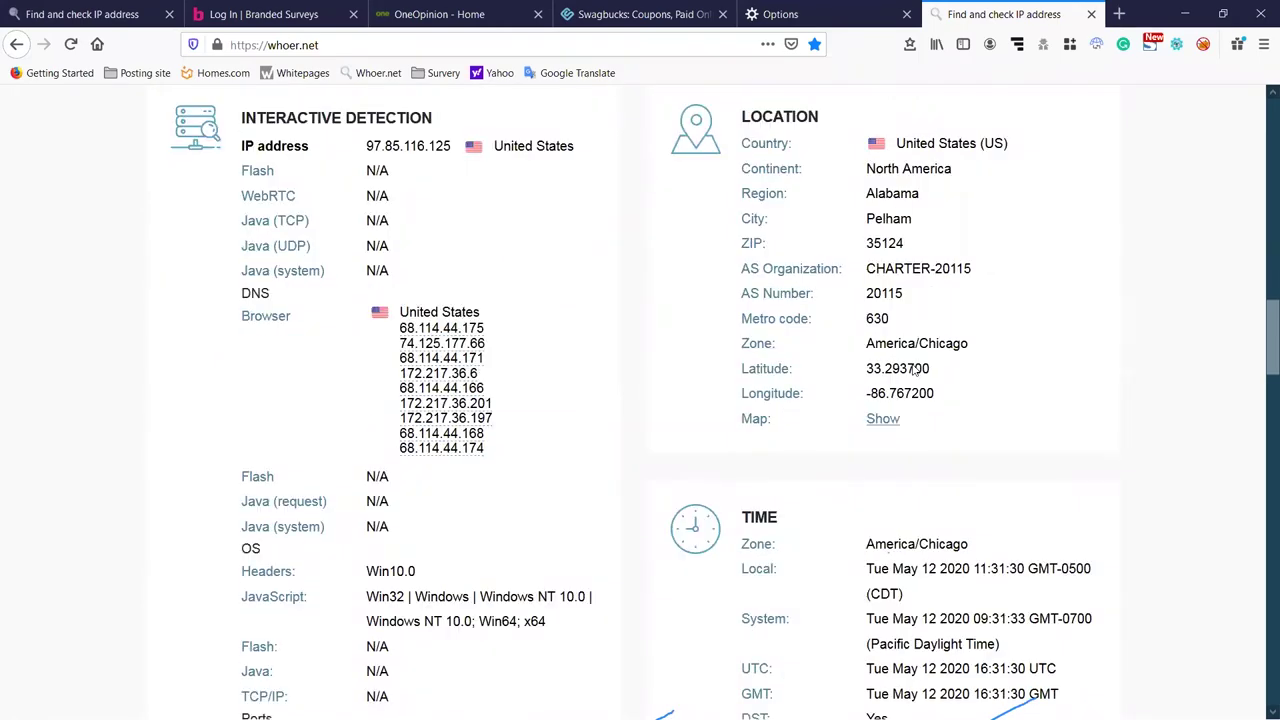
scroll(912, 370, down, 1)
scroll(945, 395, down, 2)
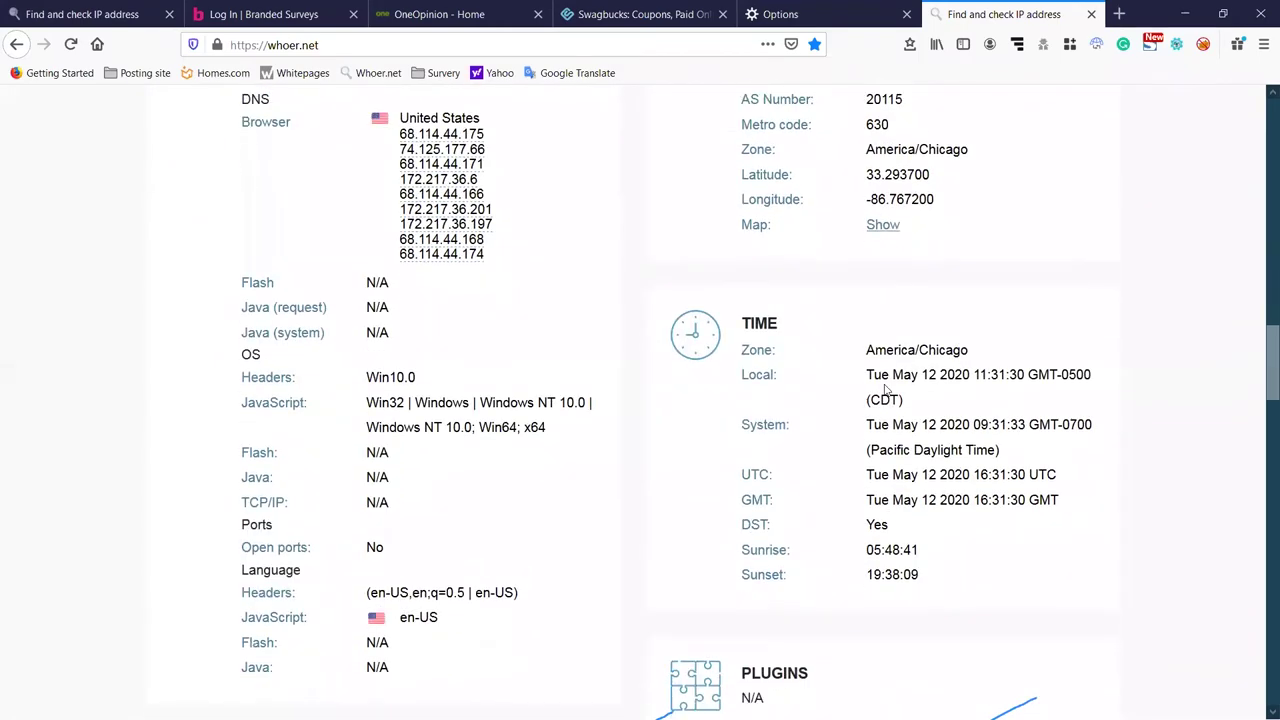
scroll(952, 401, down, 1)
Highlight the America/Chicago time zone value on the Time card.
drag(764, 302, 870, 303)
click(870, 303)
triple_click(1025, 307)
click(906, 301)
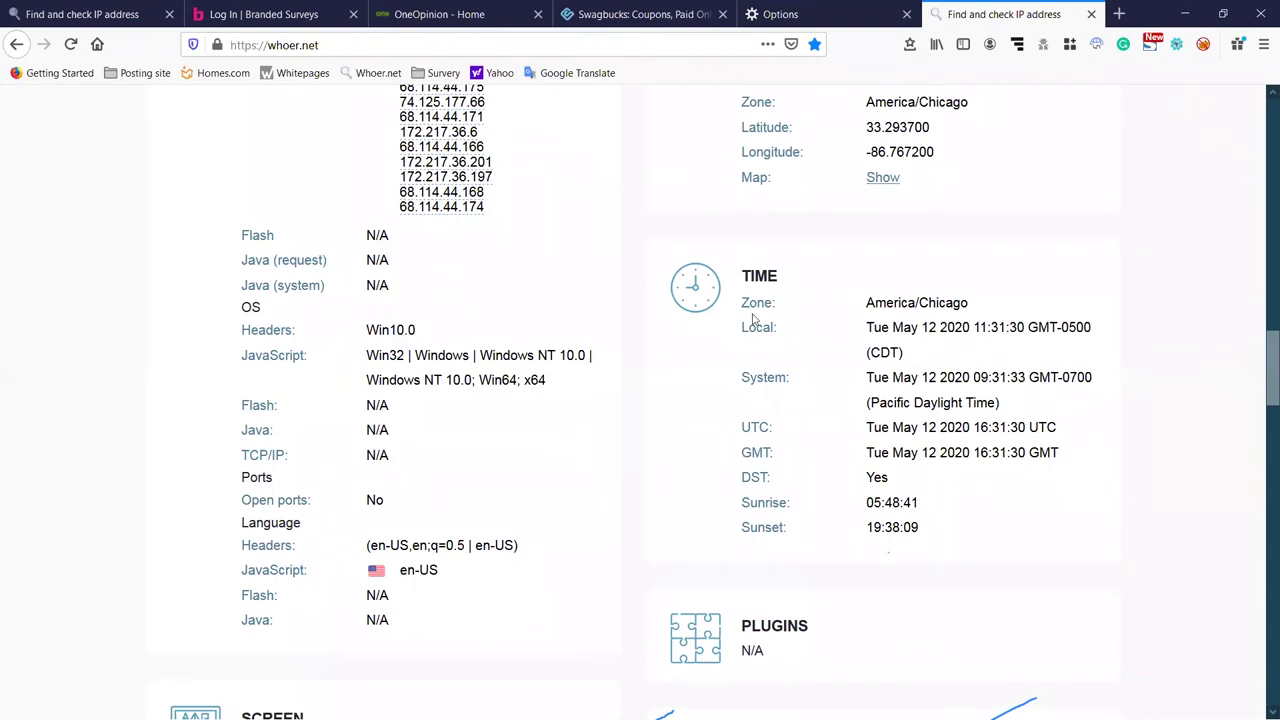
drag(862, 304, 1015, 310)
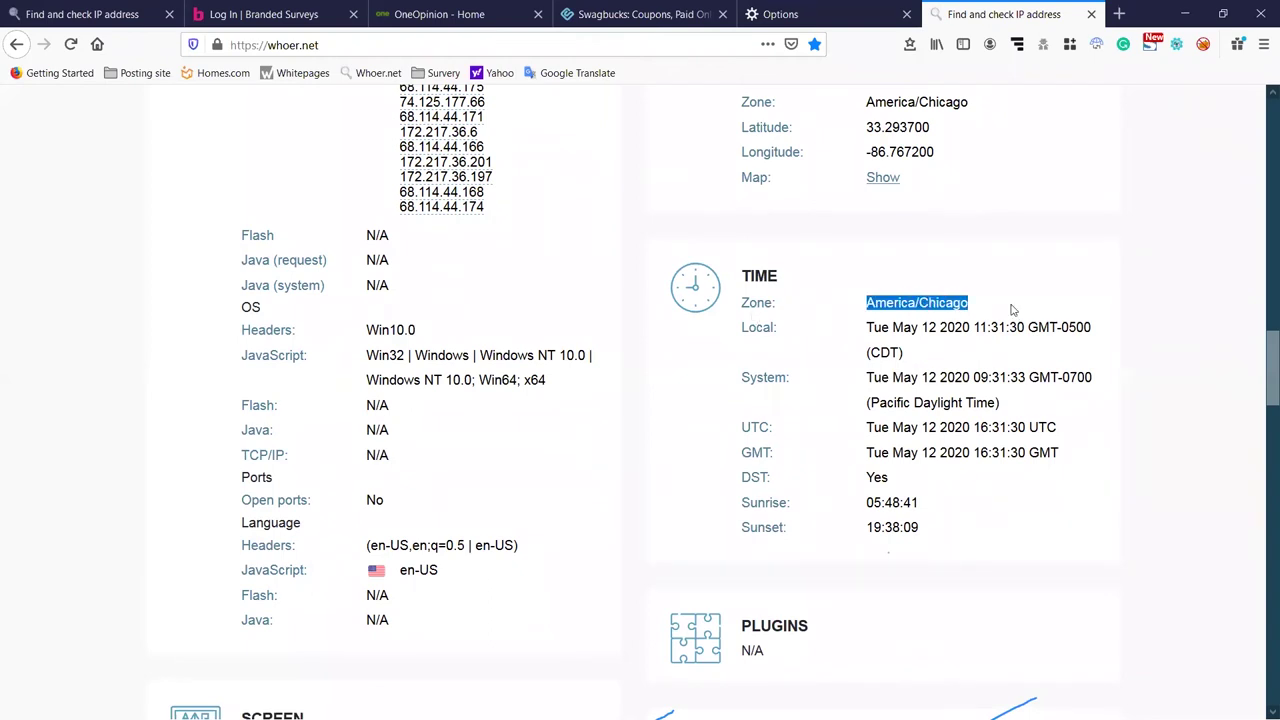
double_click(954, 306)
triple_click(952, 305)
double_click(952, 305)
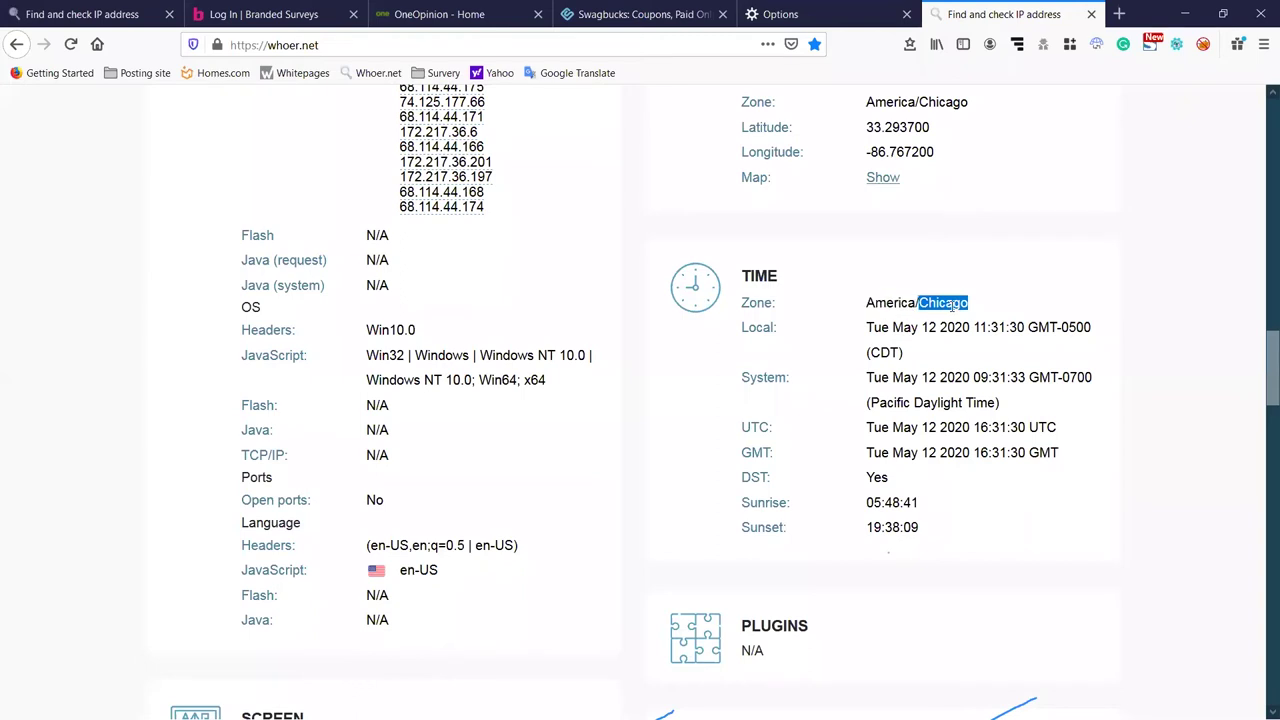
triple_click(952, 306)
double_click(952, 306)
click(952, 305)
drag(932, 532, 745, 302)
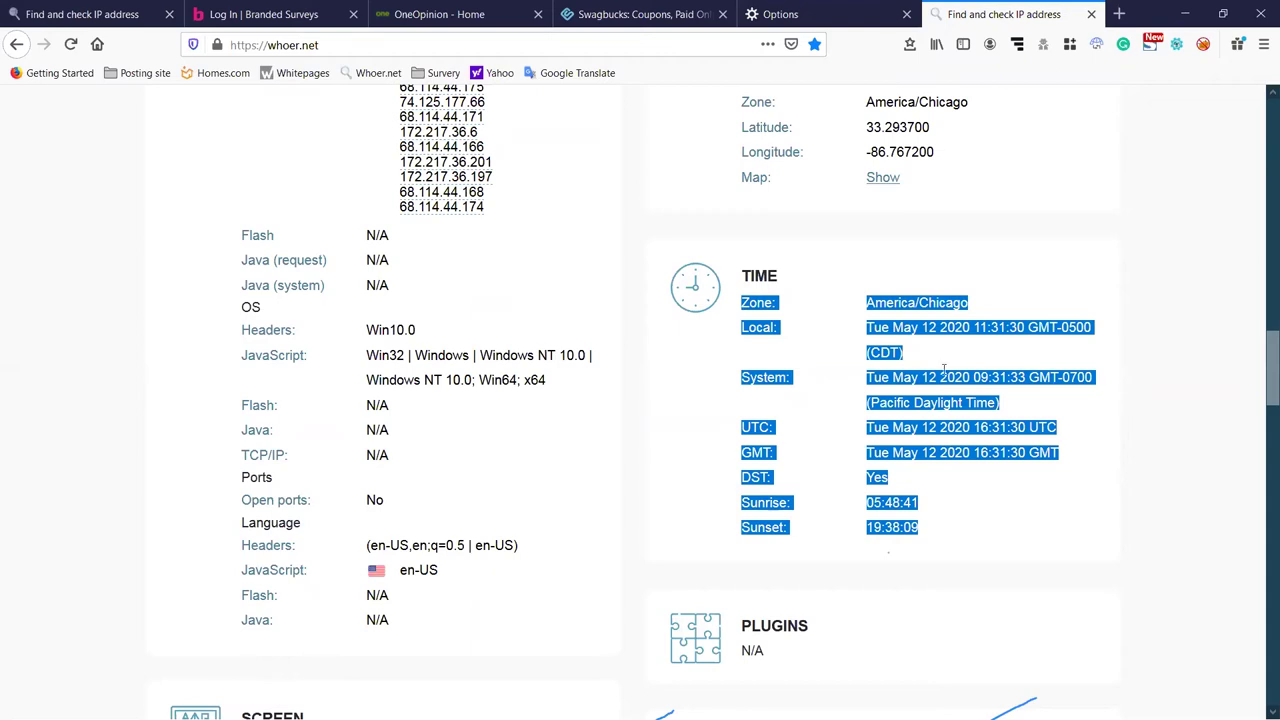
click(893, 326)
drag(867, 330, 1106, 332)
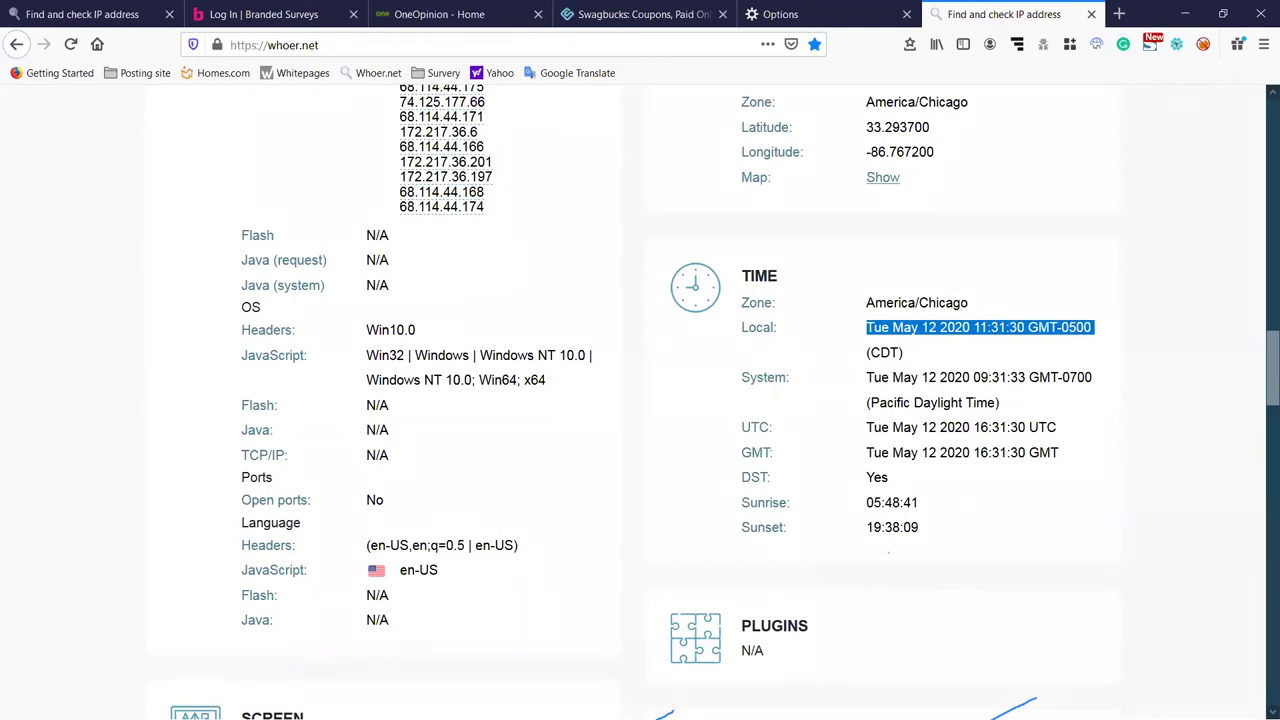
scroll(565, 265, up, 6)
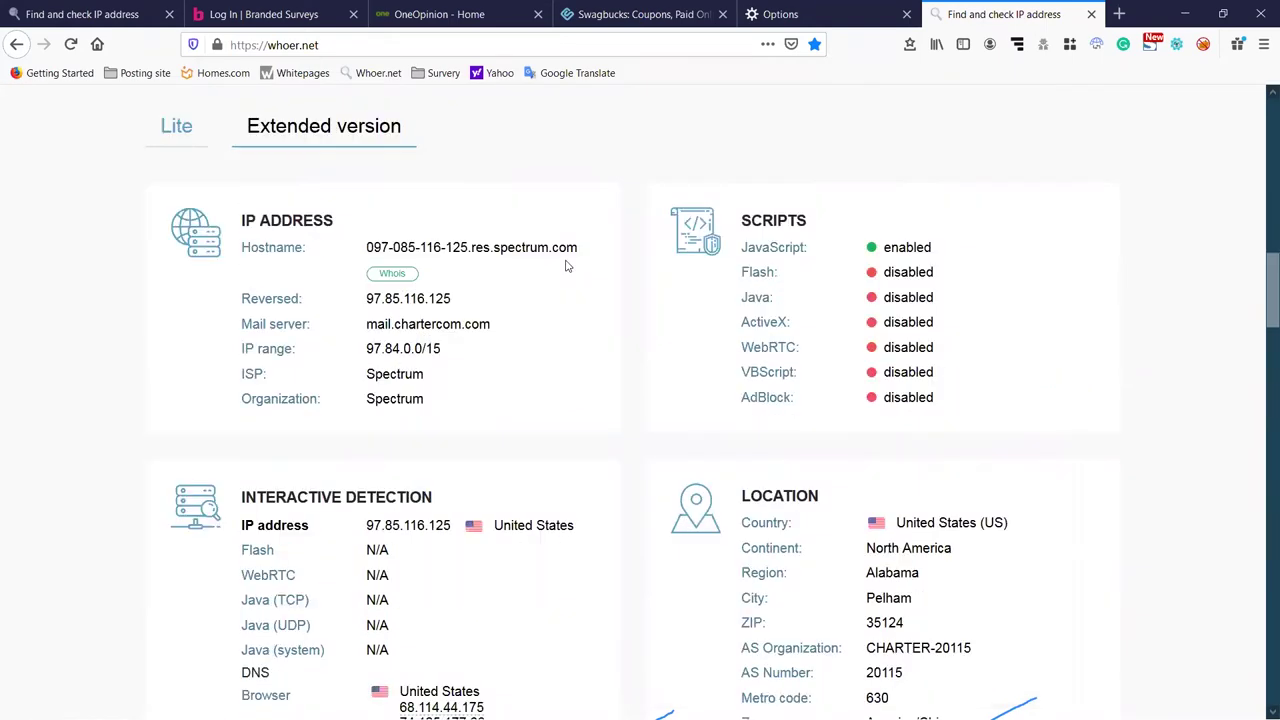
scroll(565, 265, down, 3)
scroll(565, 265, up, 8)
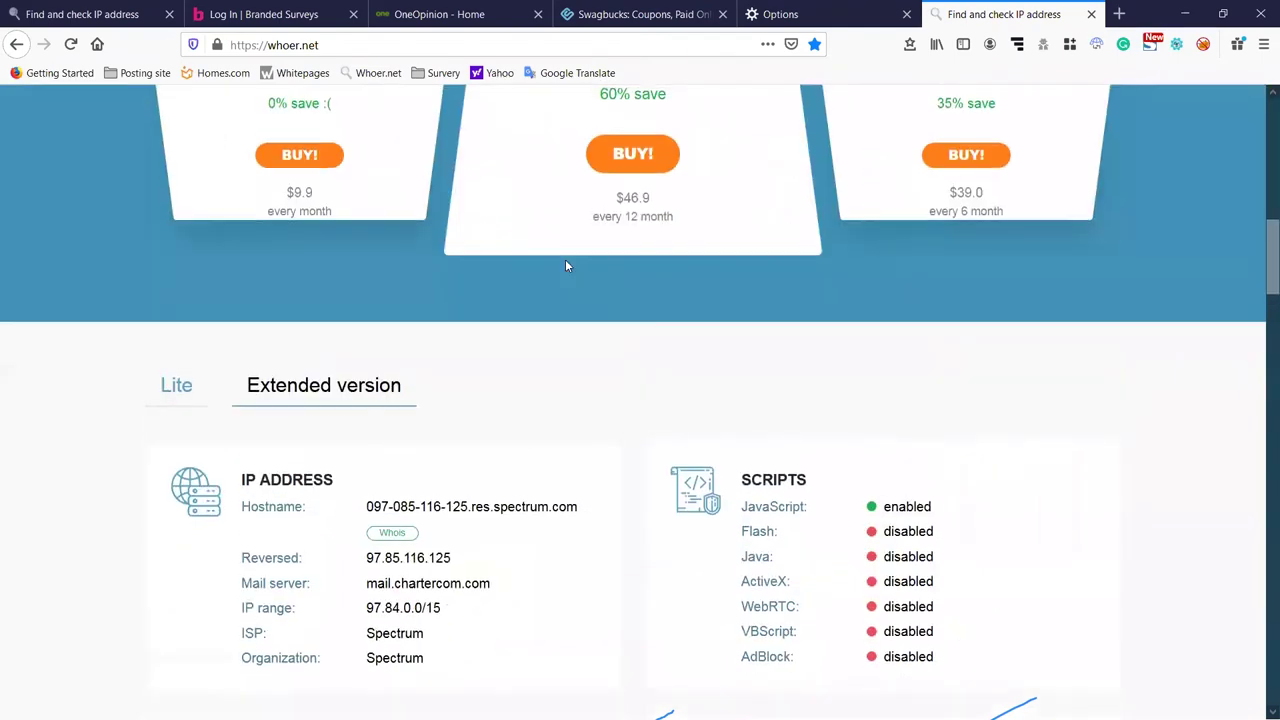
scroll(564, 260, up, 3)
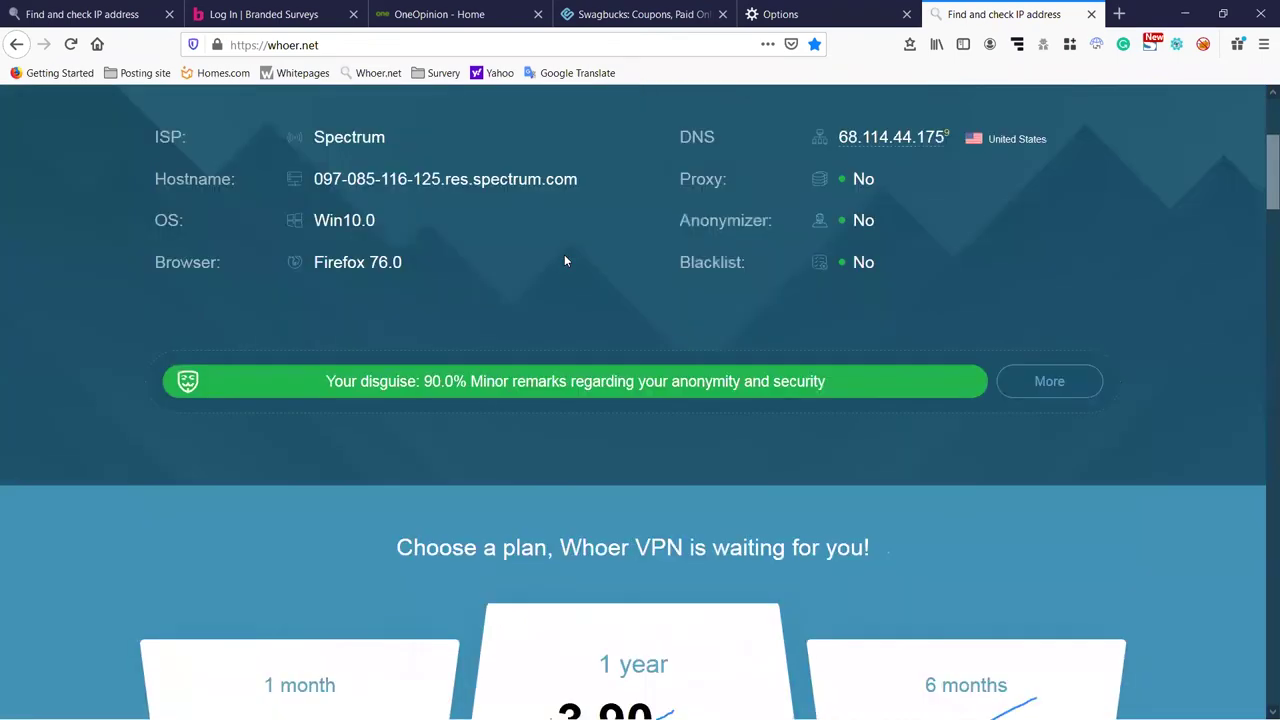
scroll(566, 266, down, 10)
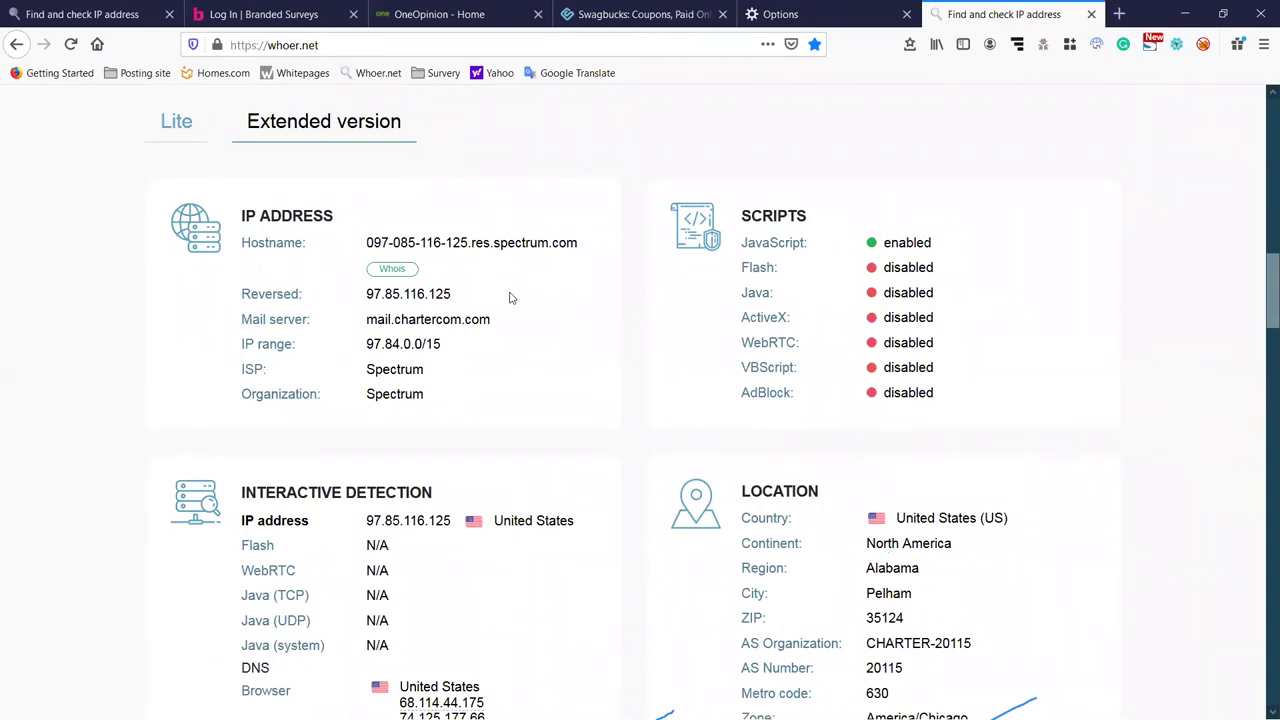
scroll(509, 297, down, 3)
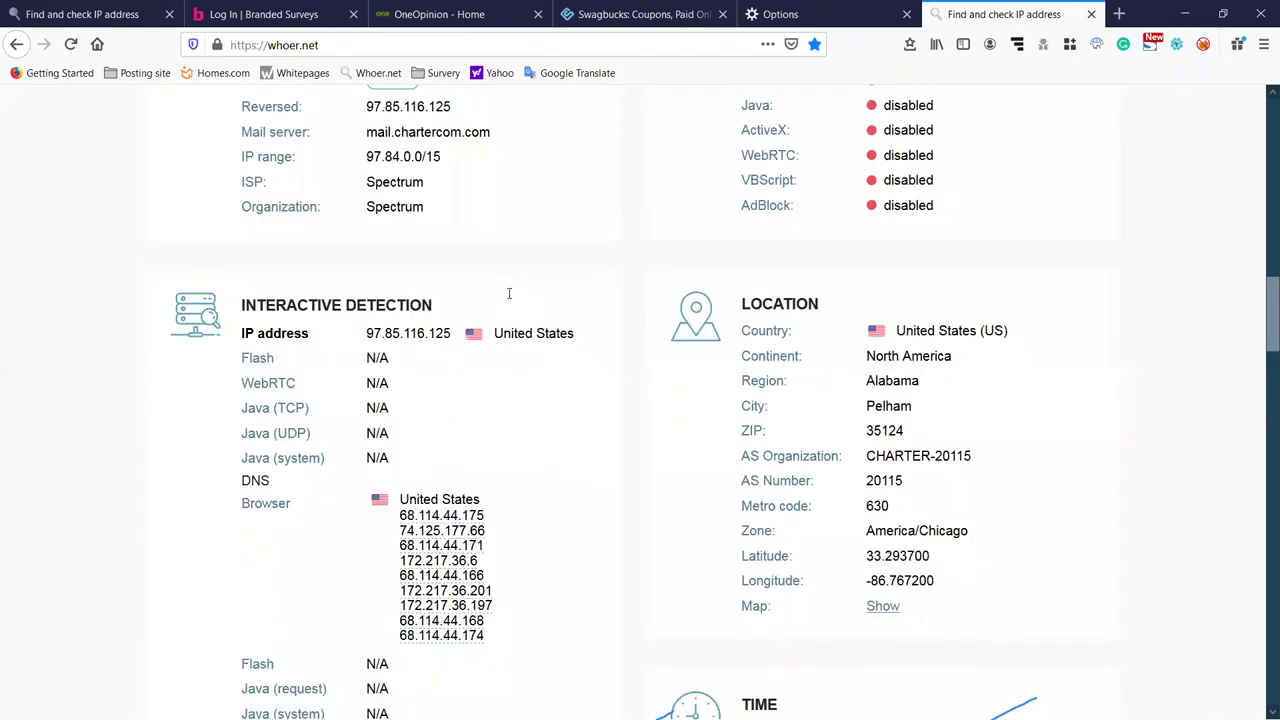
scroll(509, 293, down, 15)
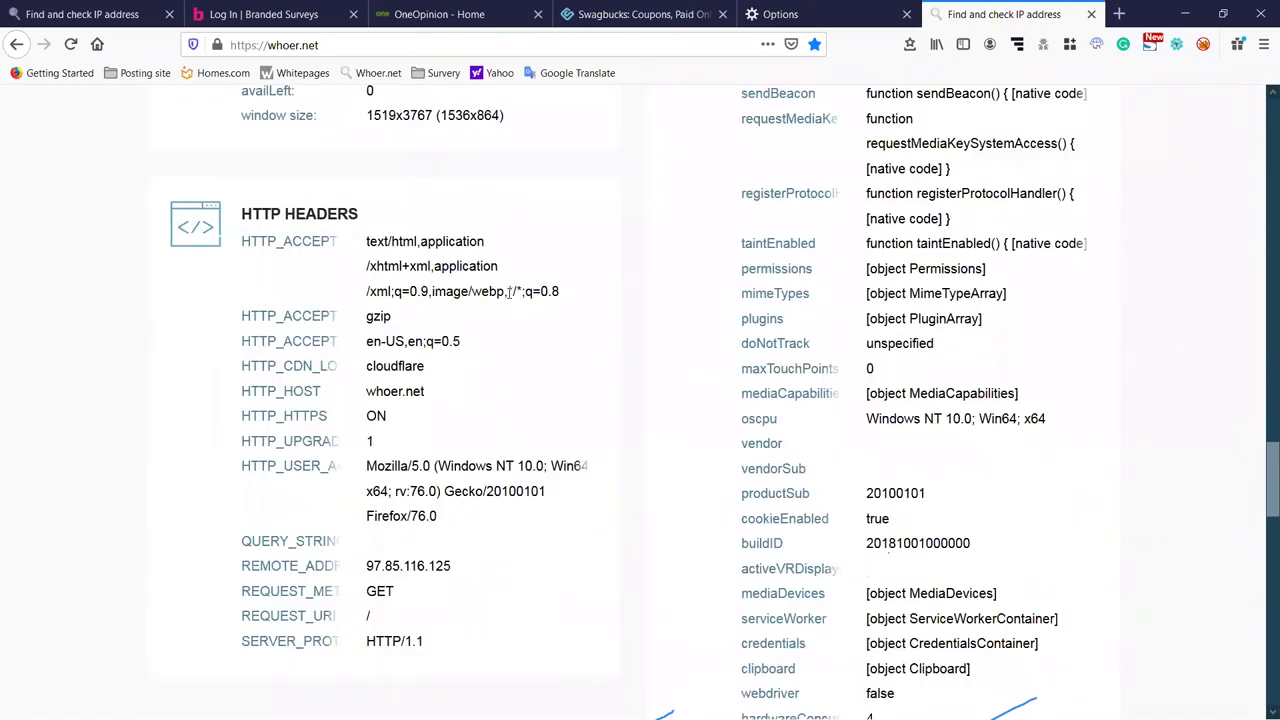
scroll(509, 293, up, 12)
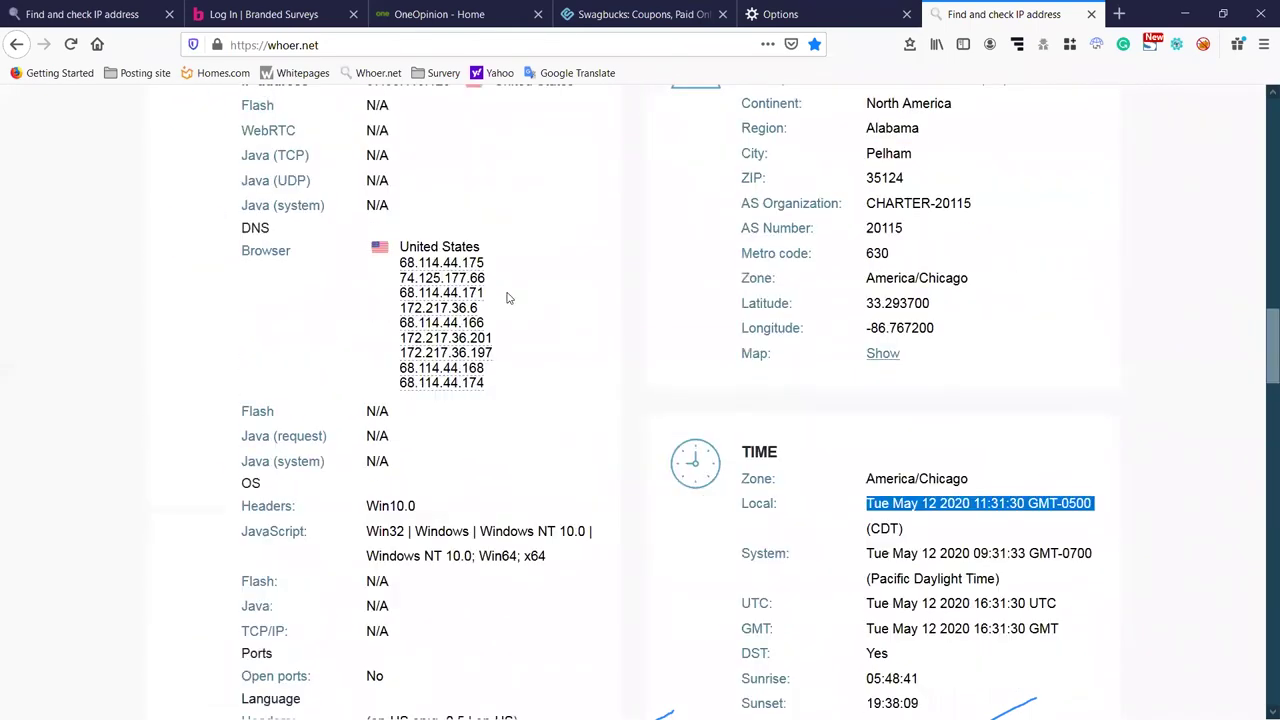
scroll(507, 297, up, 7)
scroll(507, 297, up, 4)
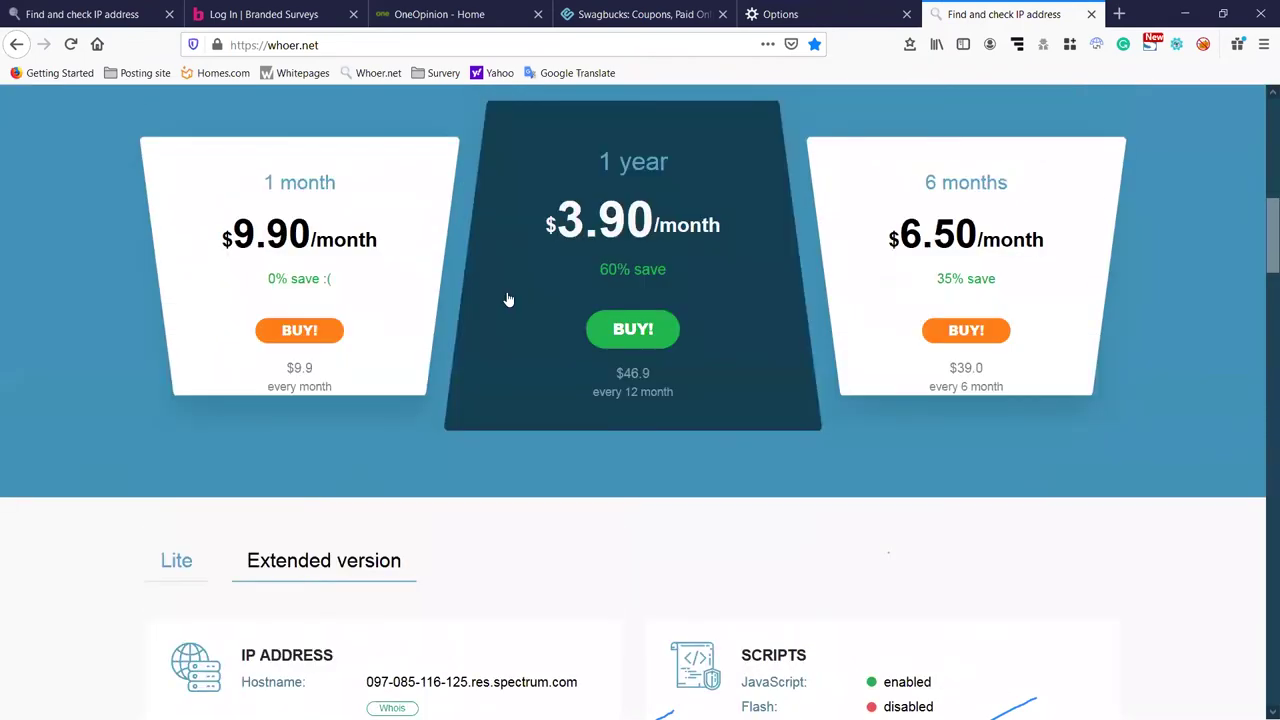
scroll(508, 299, down, 6)
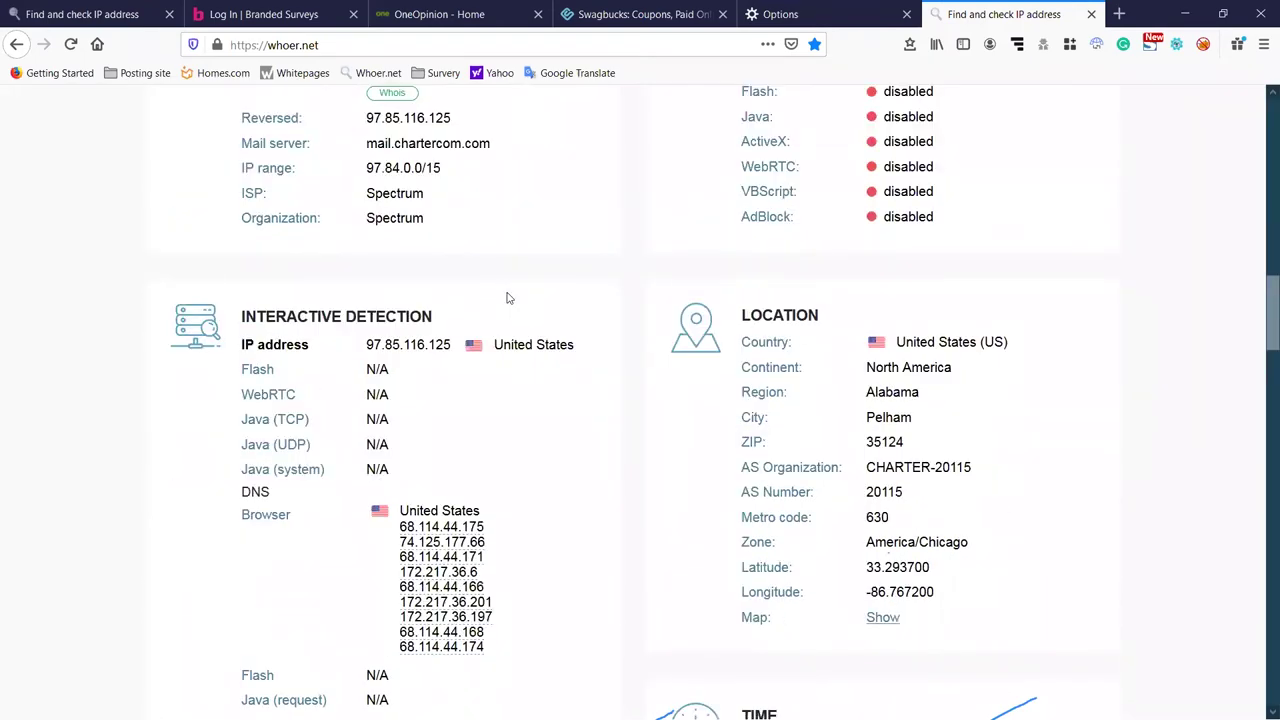
scroll(507, 297, down, 2)
scroll(705, 293, down, 1)
drag(773, 141, 846, 142)
click(846, 142)
drag(750, 139, 804, 140)
click(922, 264)
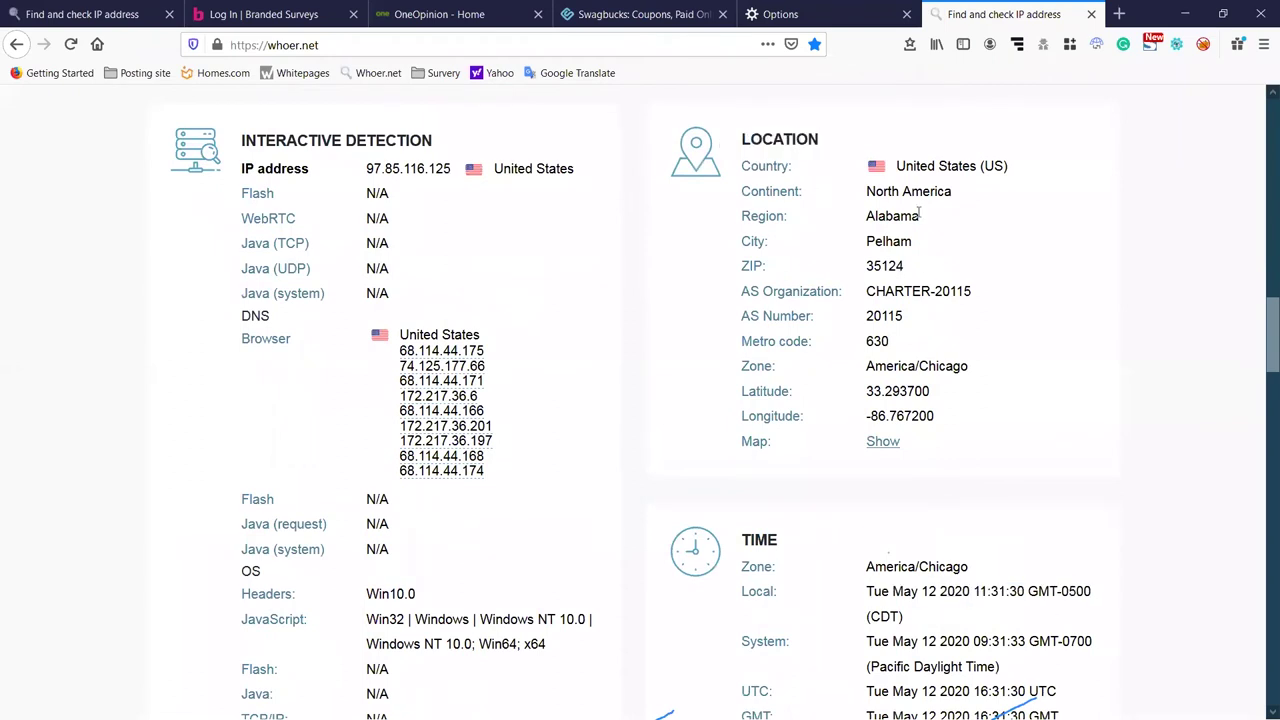
Select the region name 'Alabama' on whoer.net and copy it to the clipboard.
drag(862, 222, 932, 222)
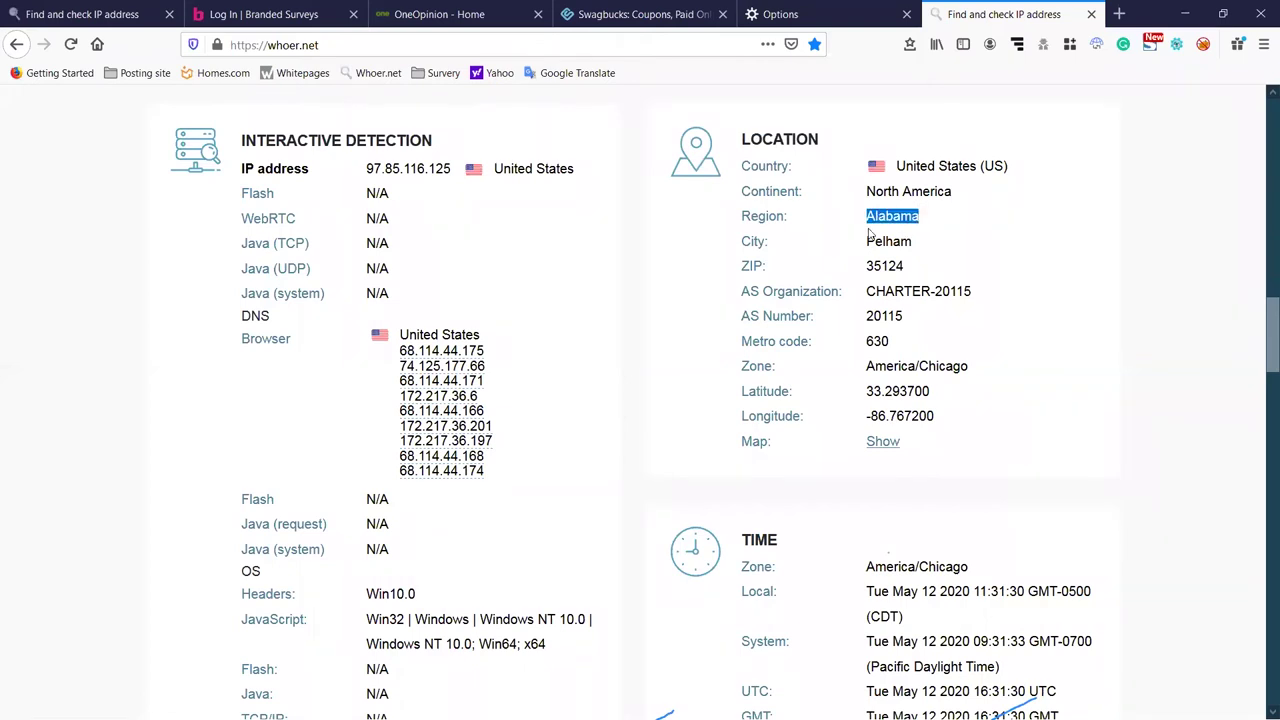
drag(866, 218, 925, 217)
click(925, 222)
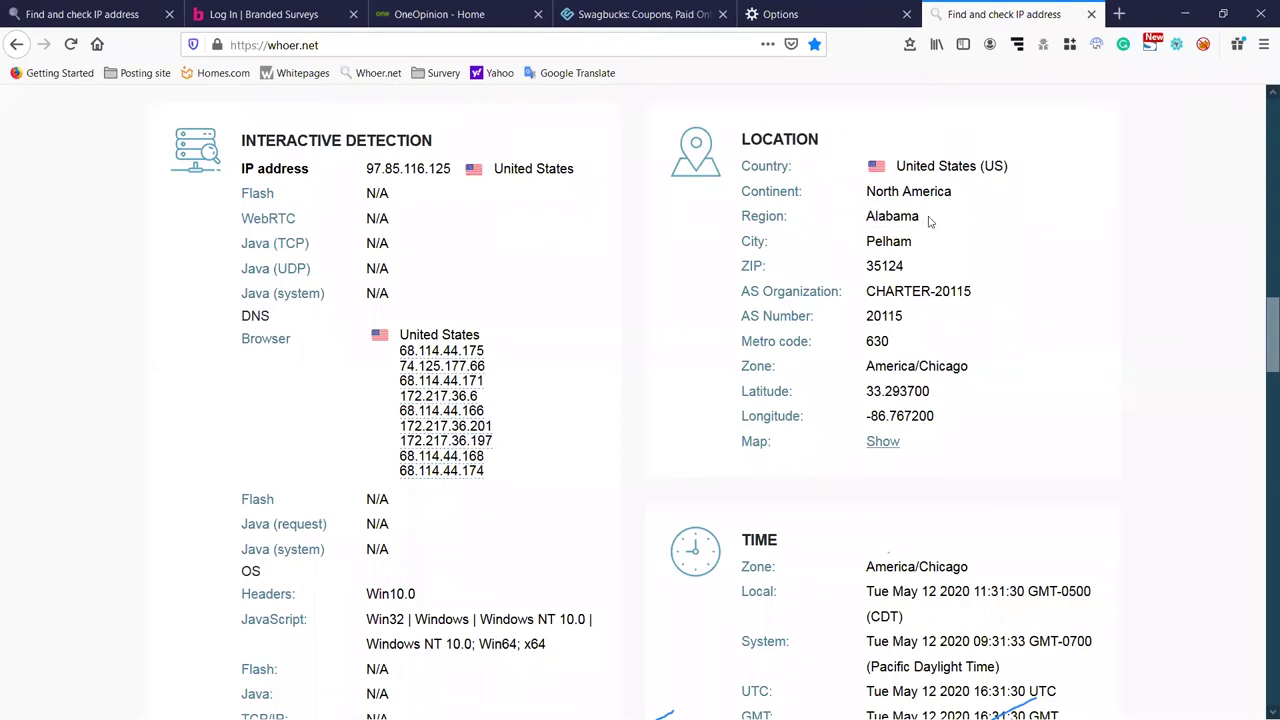
double_click(859, 225)
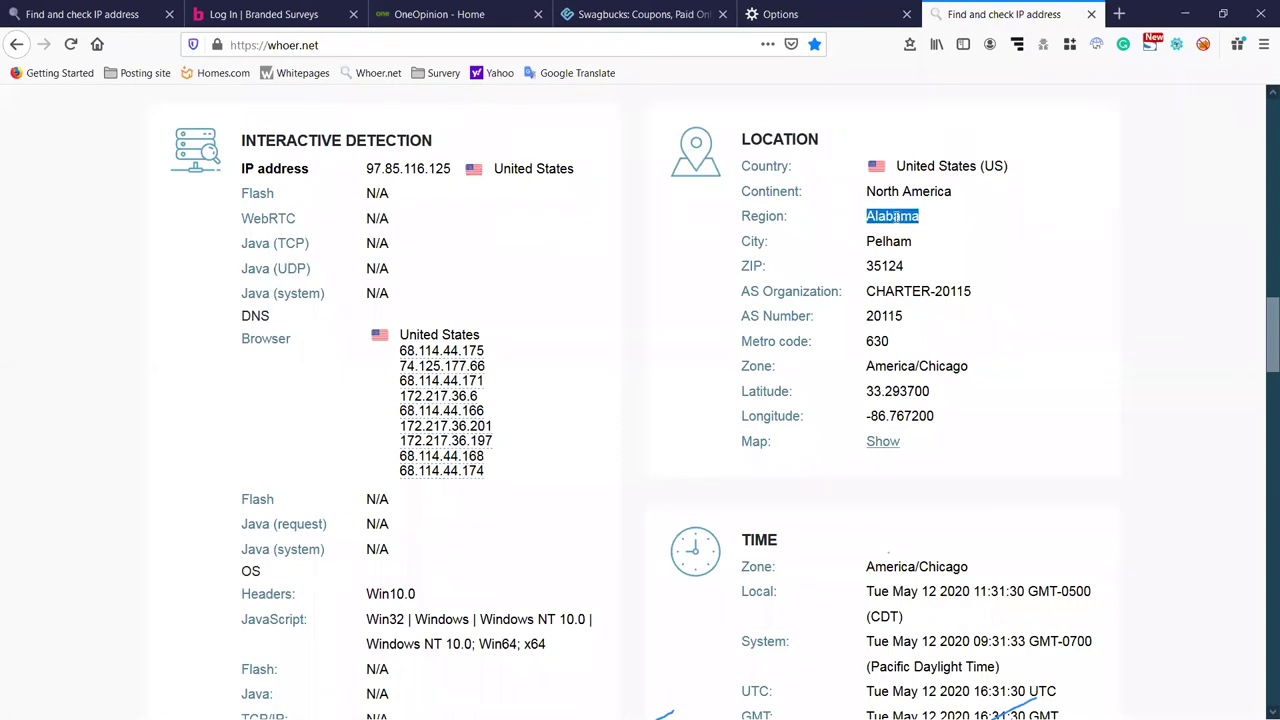
right_click(893, 217)
click(929, 228)
Search Google for 'Alabama time zone' in a new tab.
click(1119, 13)
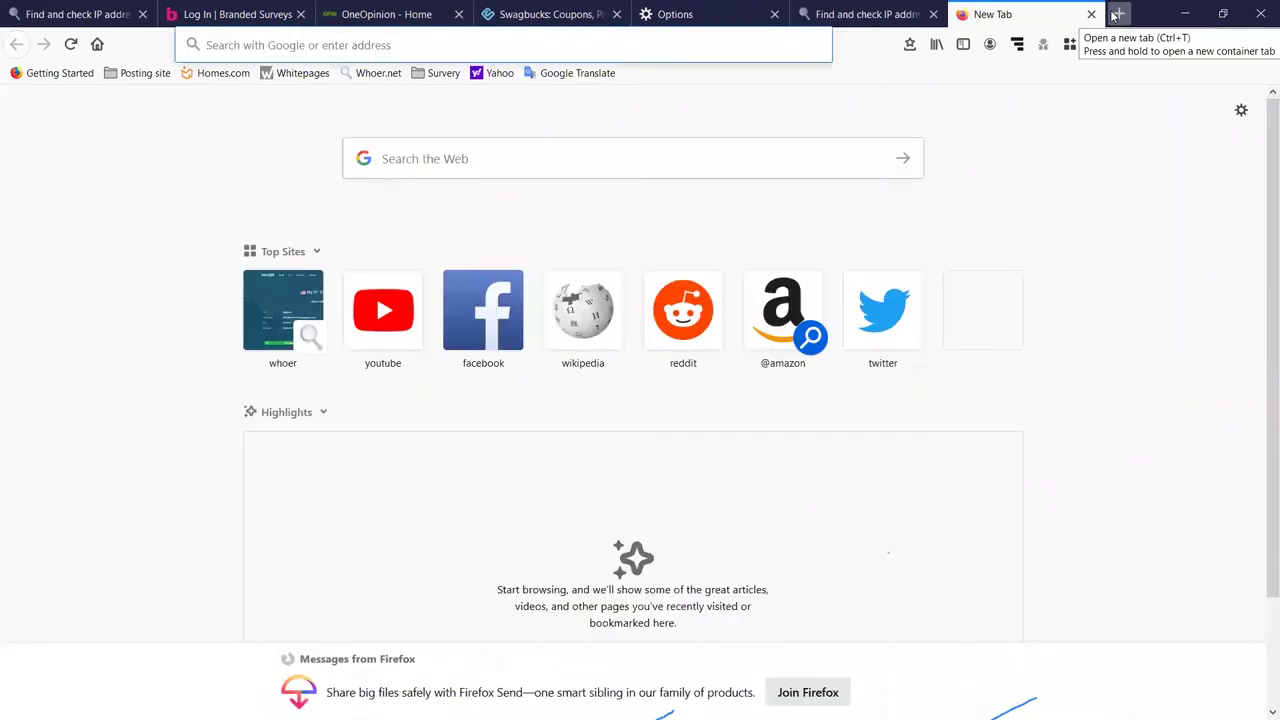
key(ctrl+v)
text(time)
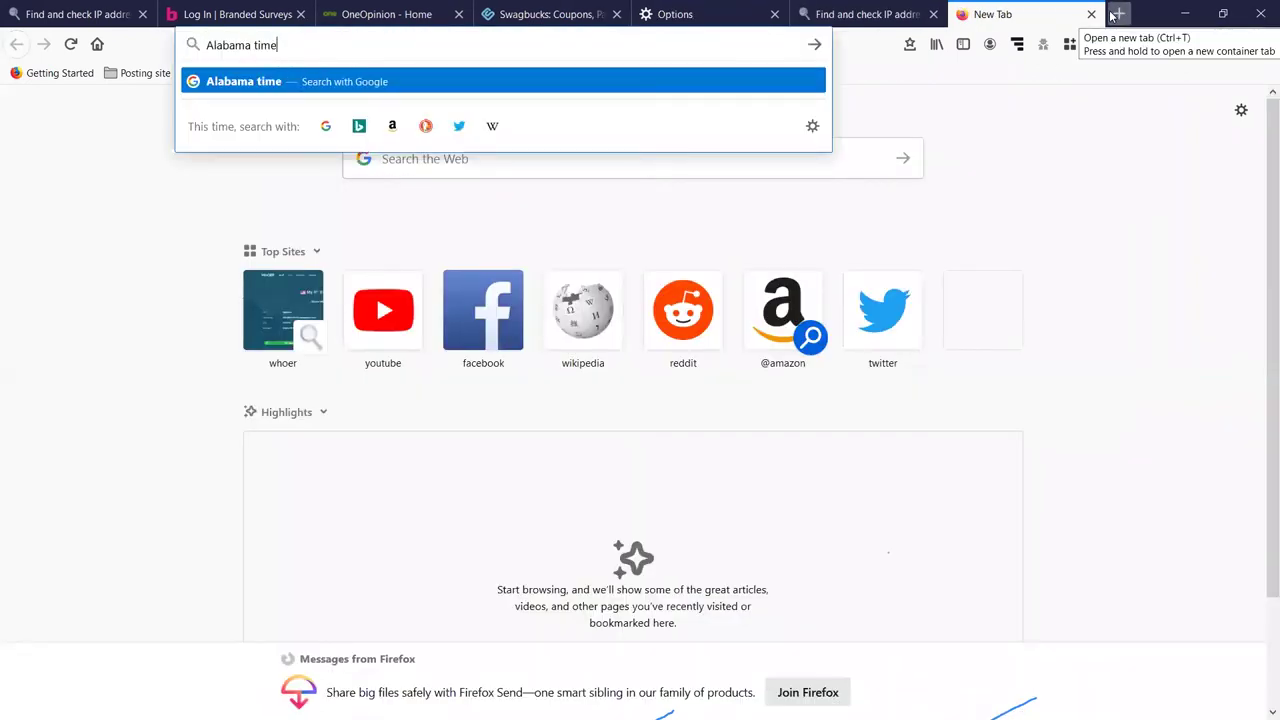
text( zone)
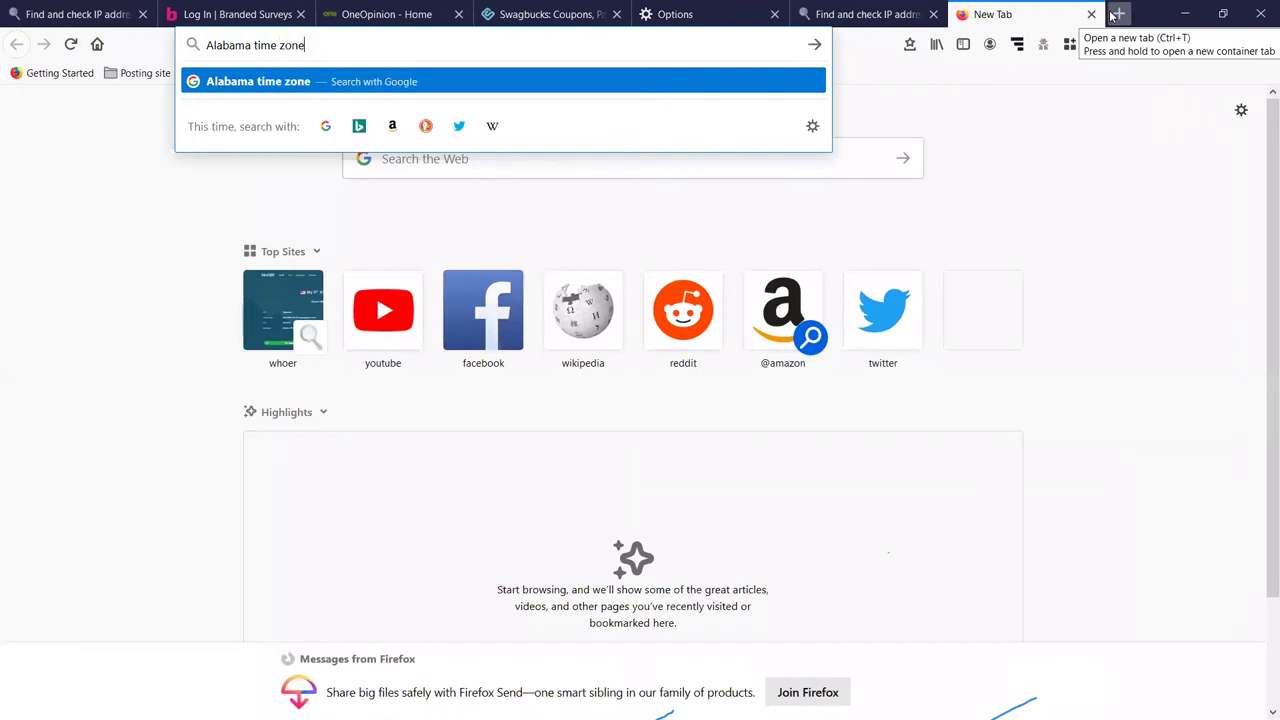
key(Return)
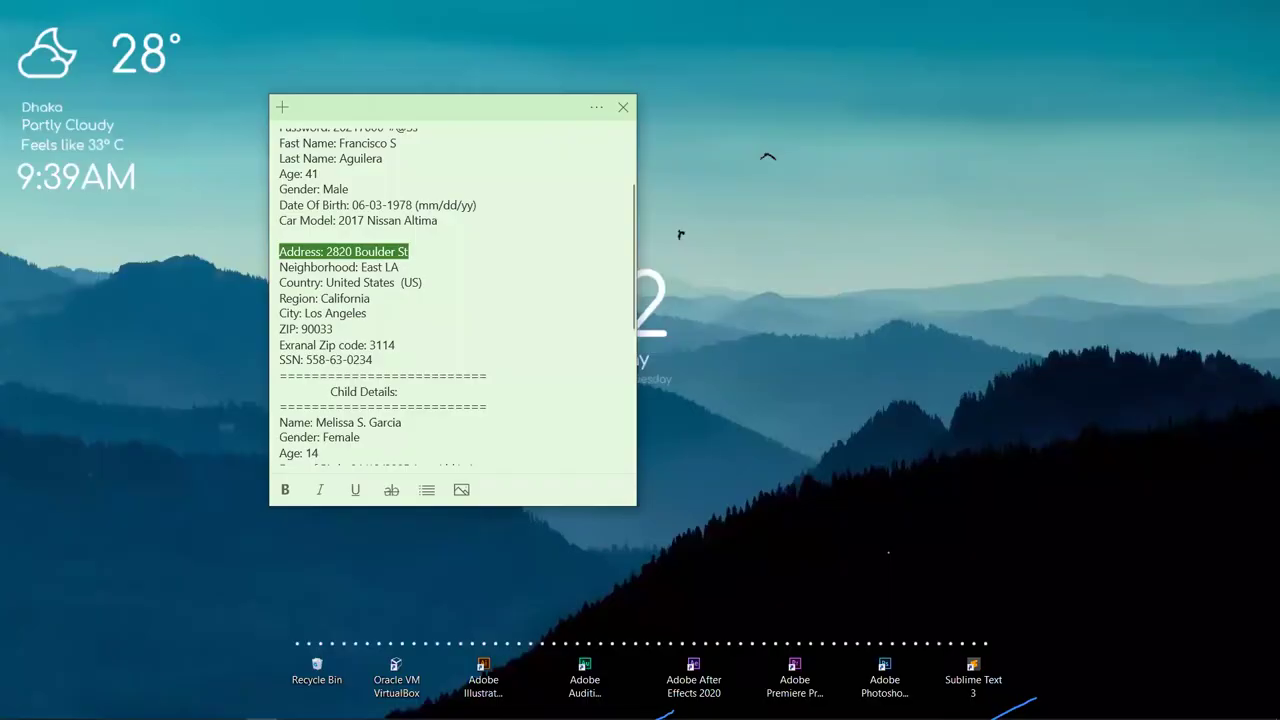
Restore the Windows Date & time settings page from the taskbar.
mouse_move(77, 710)
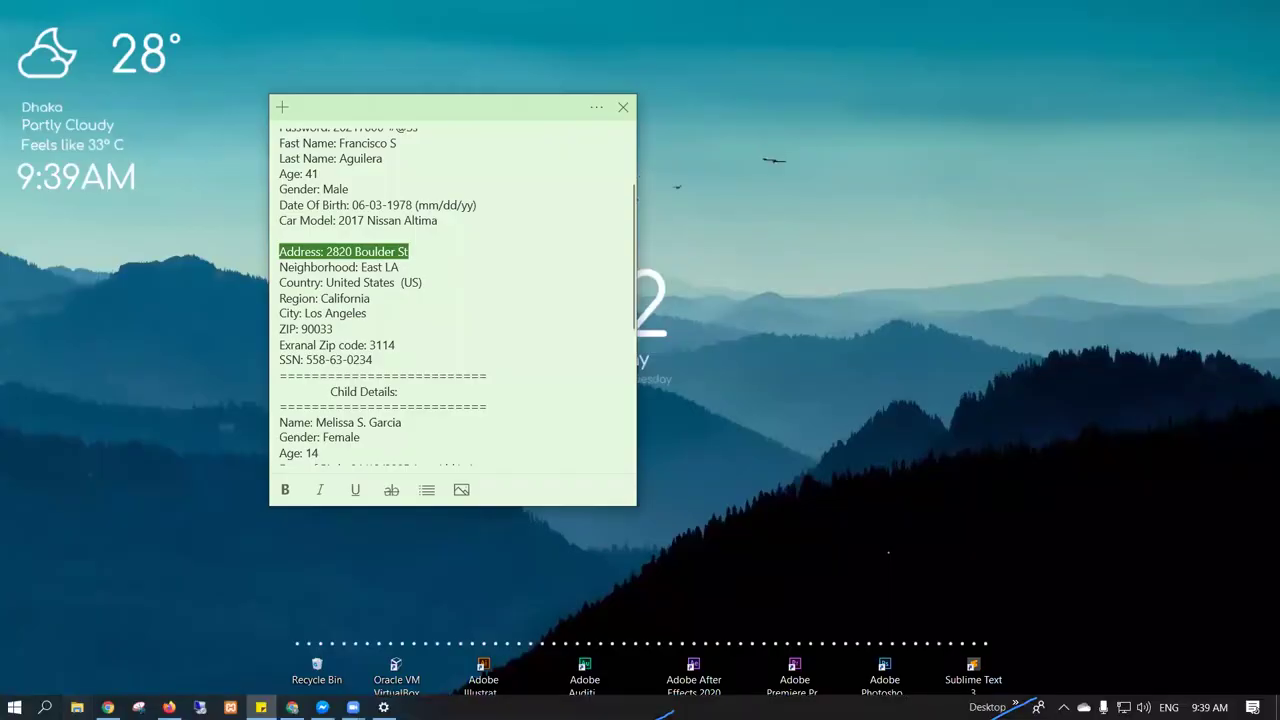
click(383, 707)
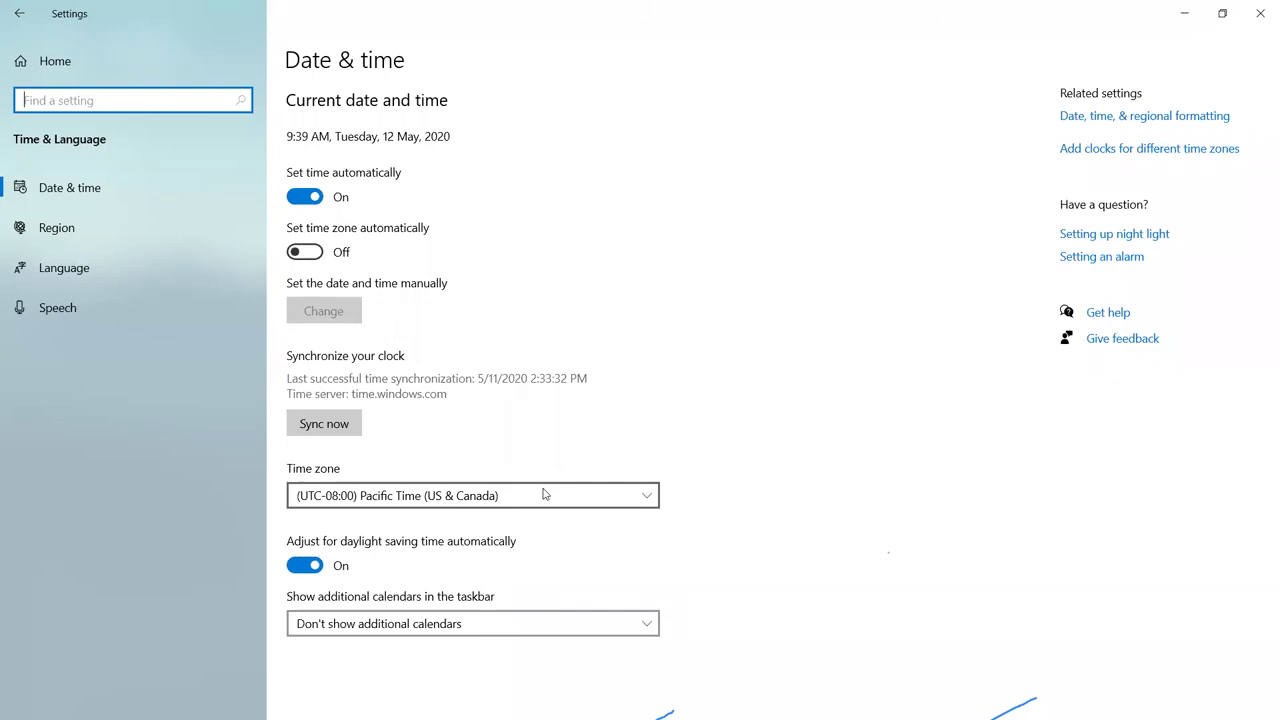
Choose (UTC-05:00) Eastern Time (US & Canada) from the time zone list.
click(546, 497)
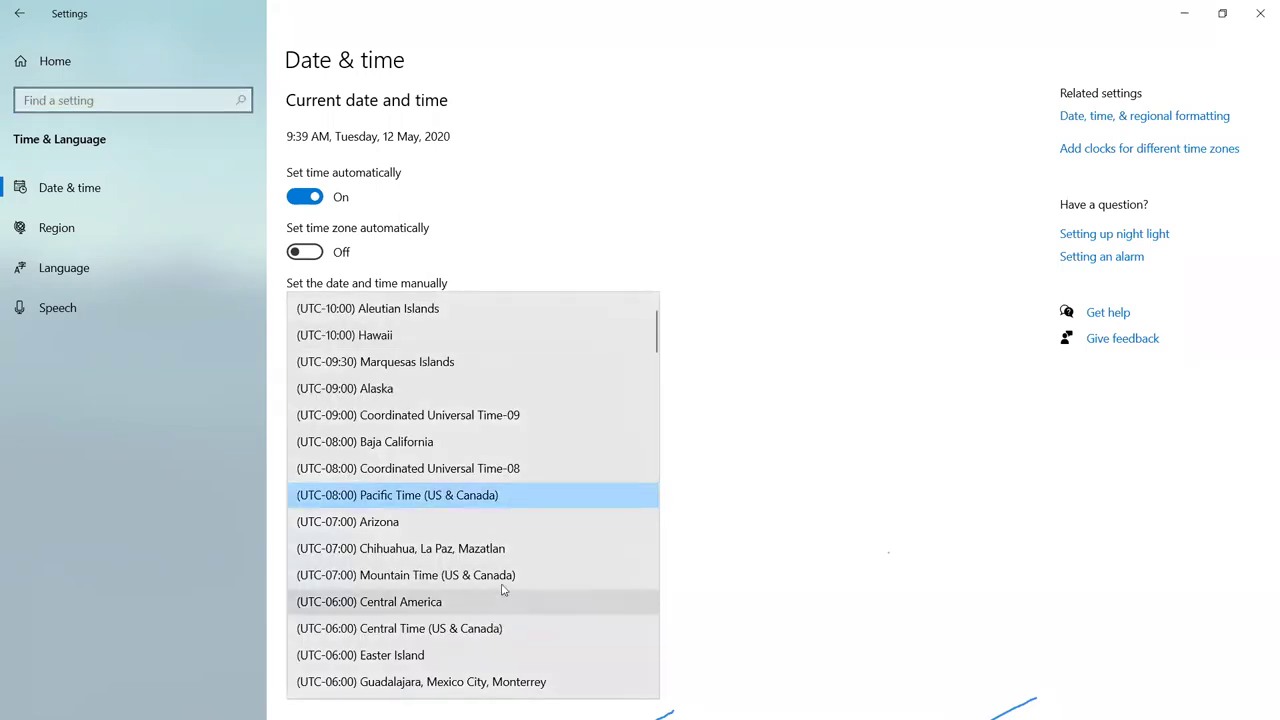
scroll(503, 590, up, 1)
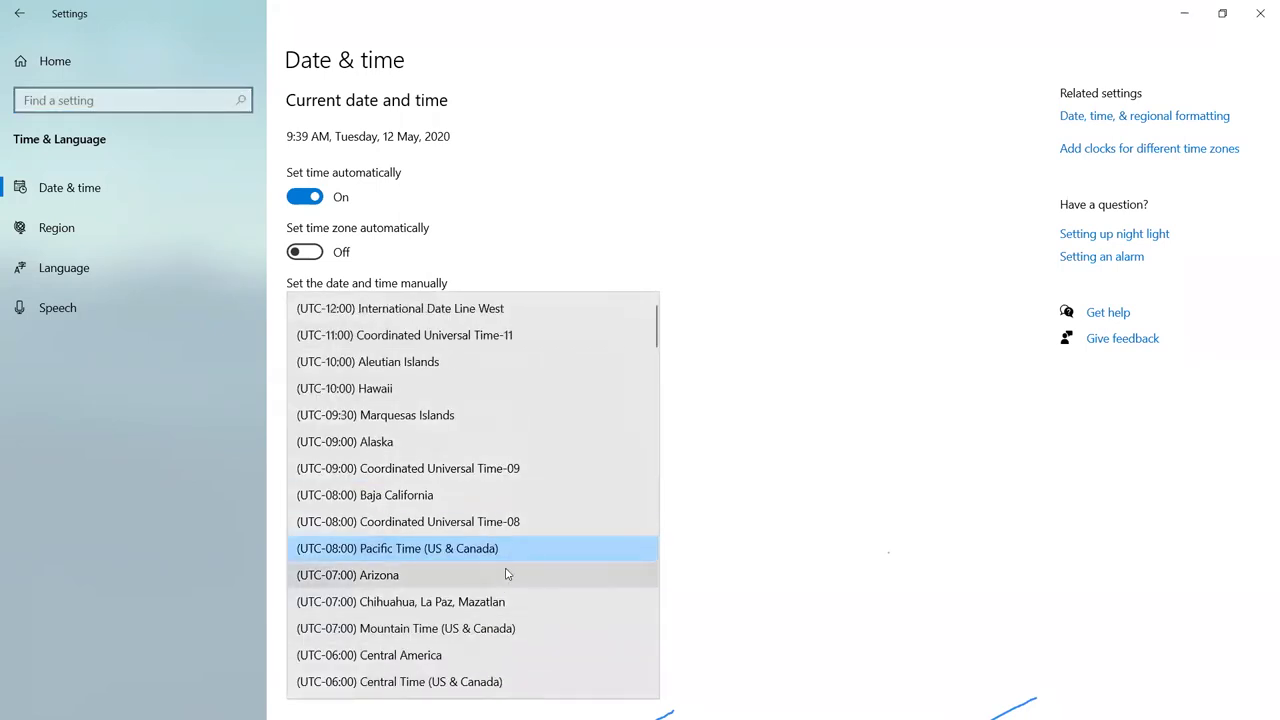
scroll(505, 580, down, 4)
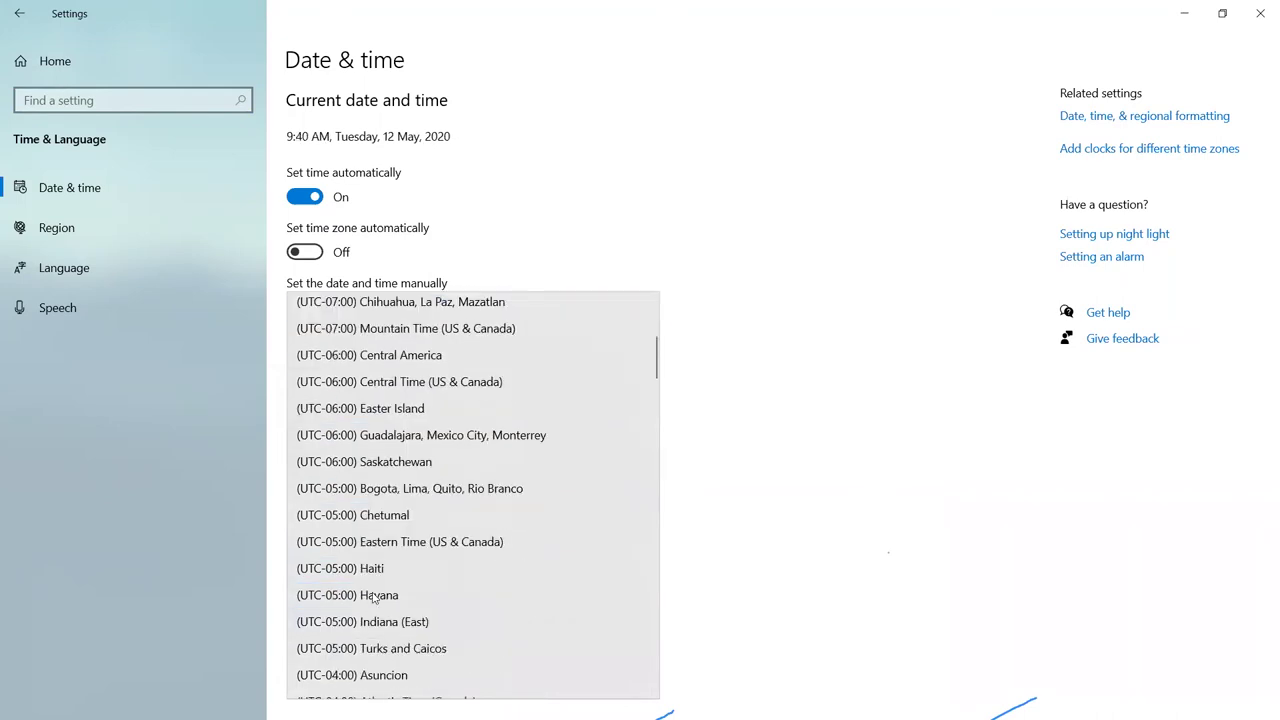
scroll(398, 582, down, 1)
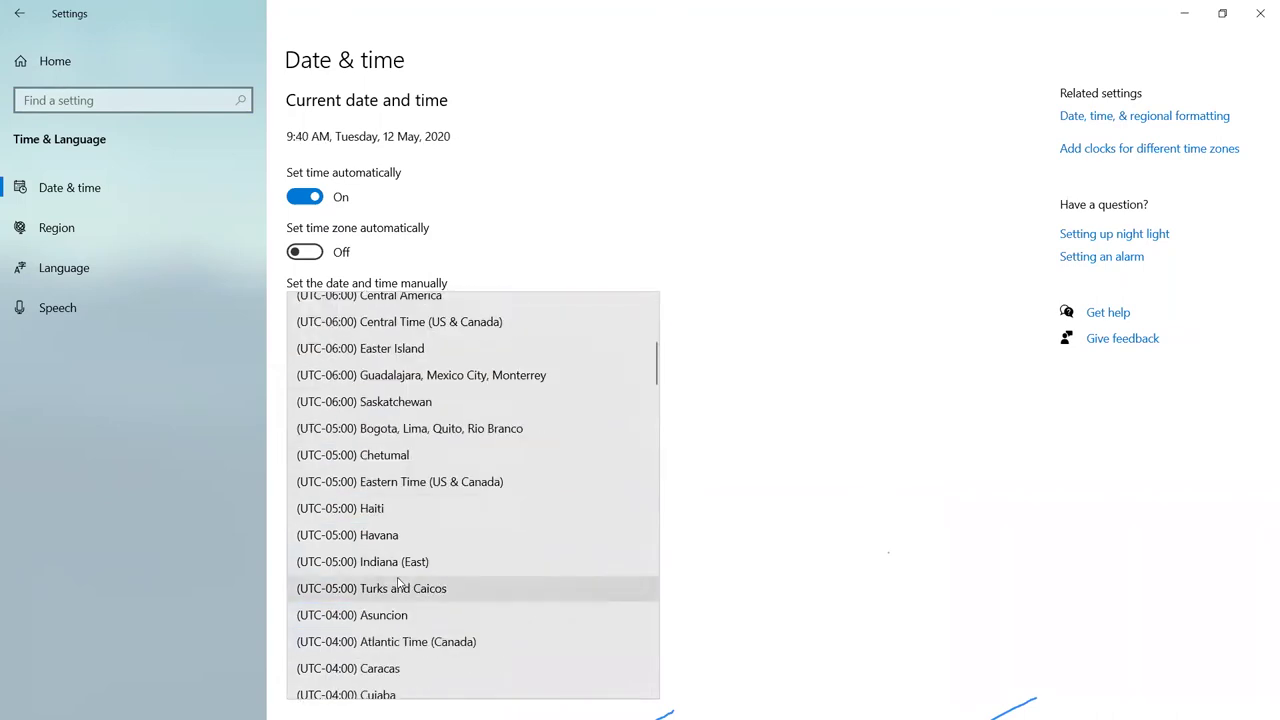
scroll(398, 582, down, 1)
scroll(405, 575, down, 2)
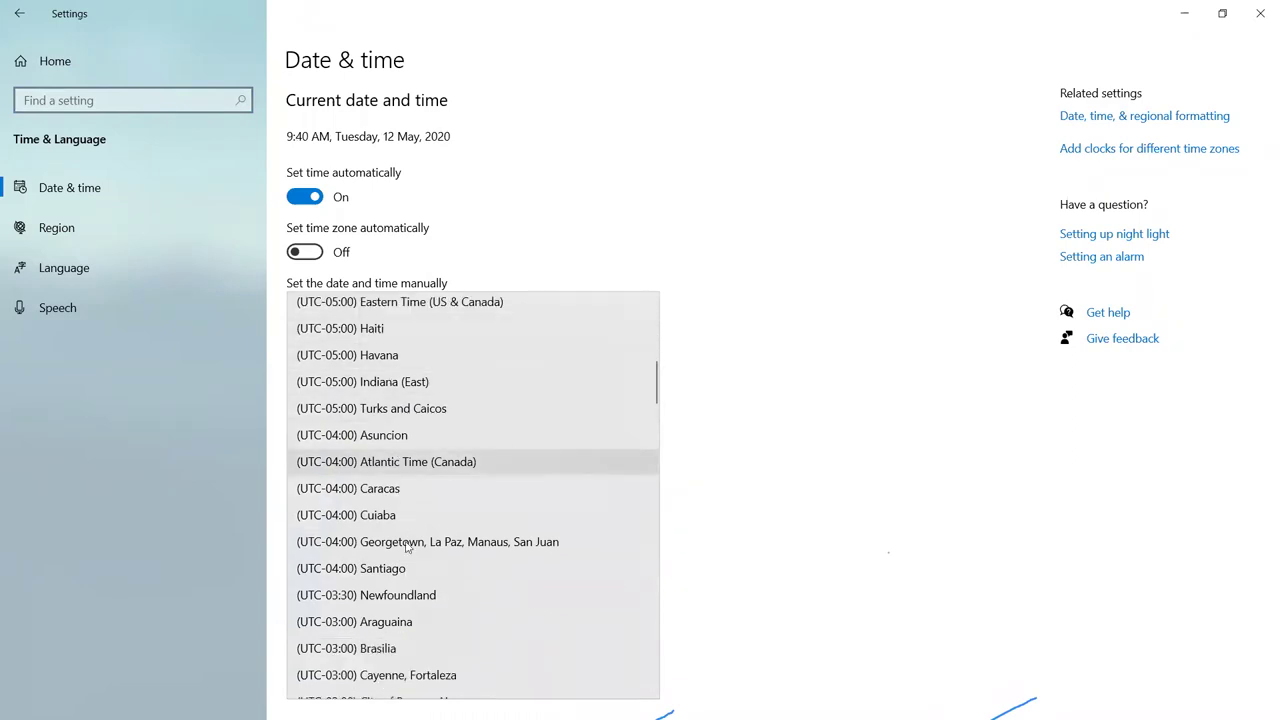
scroll(404, 585, down, 1)
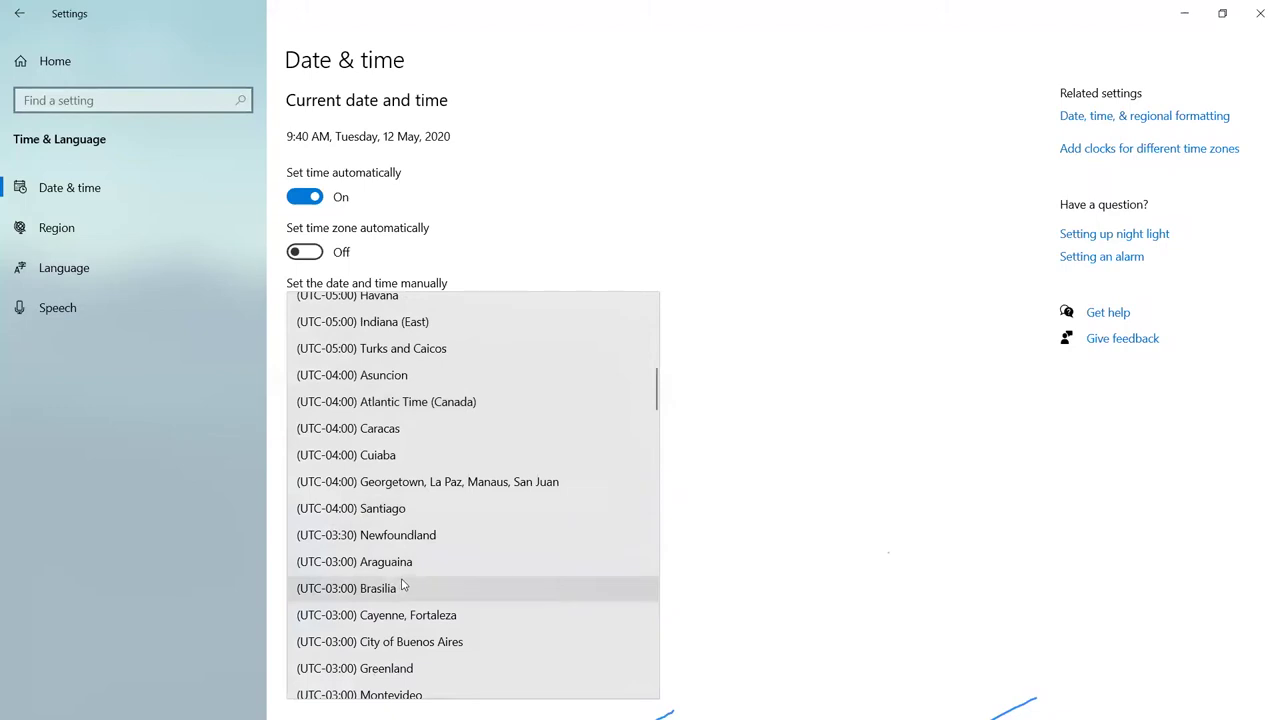
scroll(404, 585, down, 3)
scroll(405, 582, up, 2)
scroll(410, 578, up, 4)
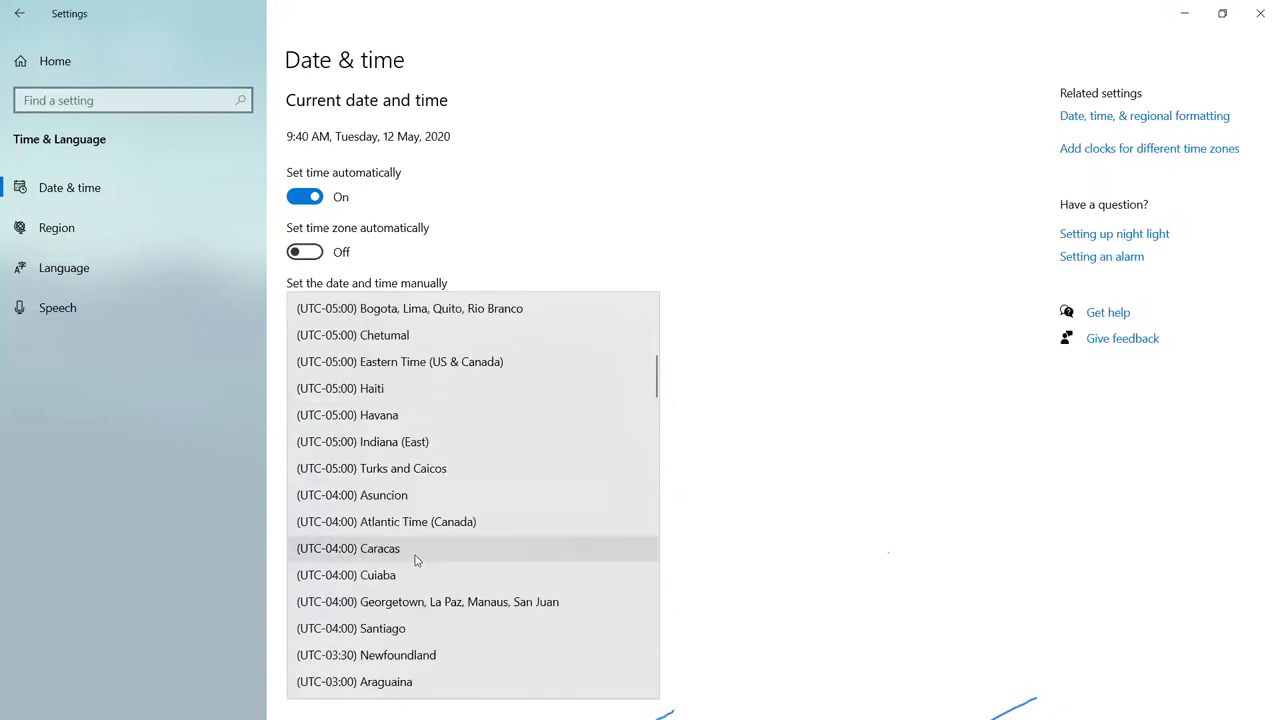
scroll(416, 560, up, 1)
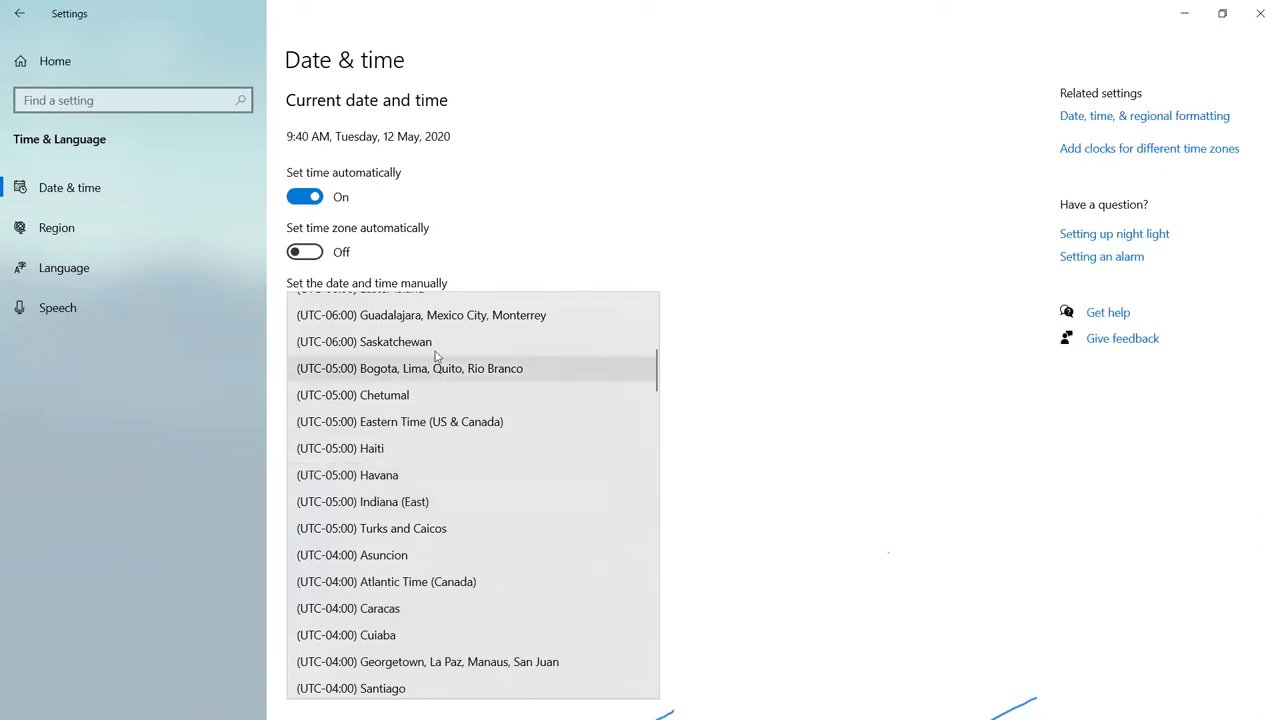
click(465, 427)
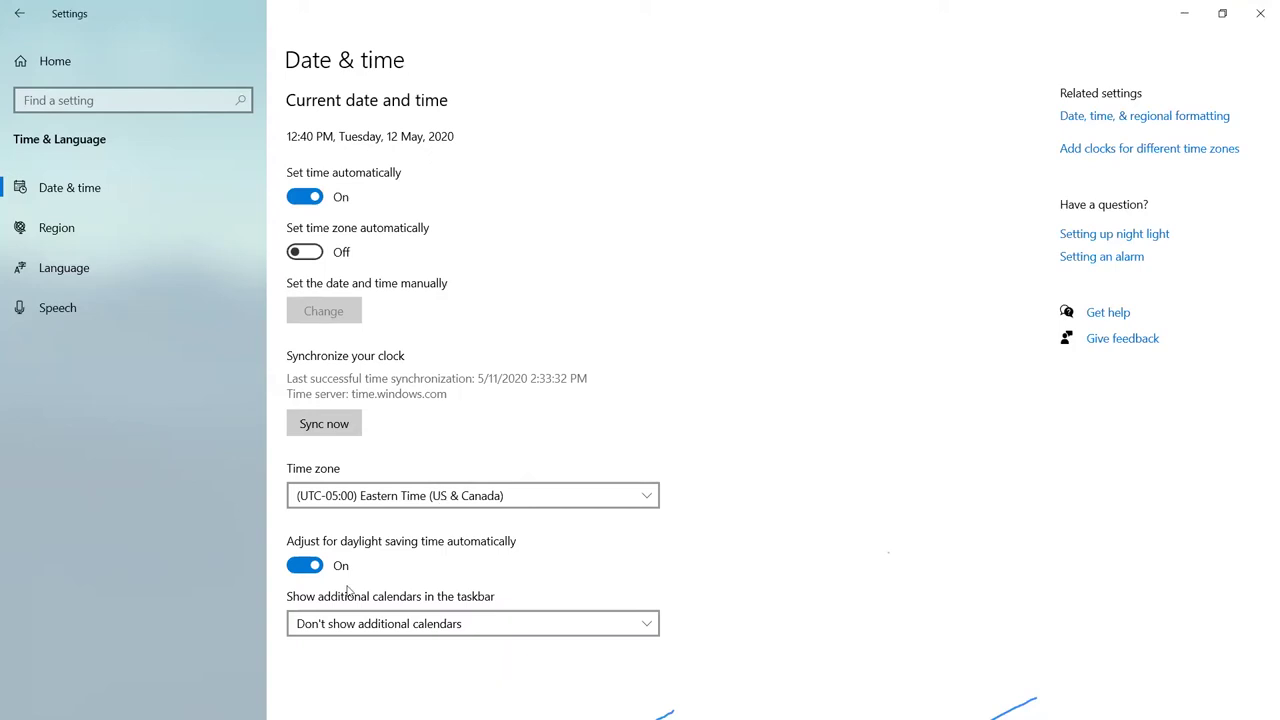
Toggle 'Set time automatically' off and on to resync, then refresh the desktop.
click(310, 198)
click(314, 197)
click(1184, 13)
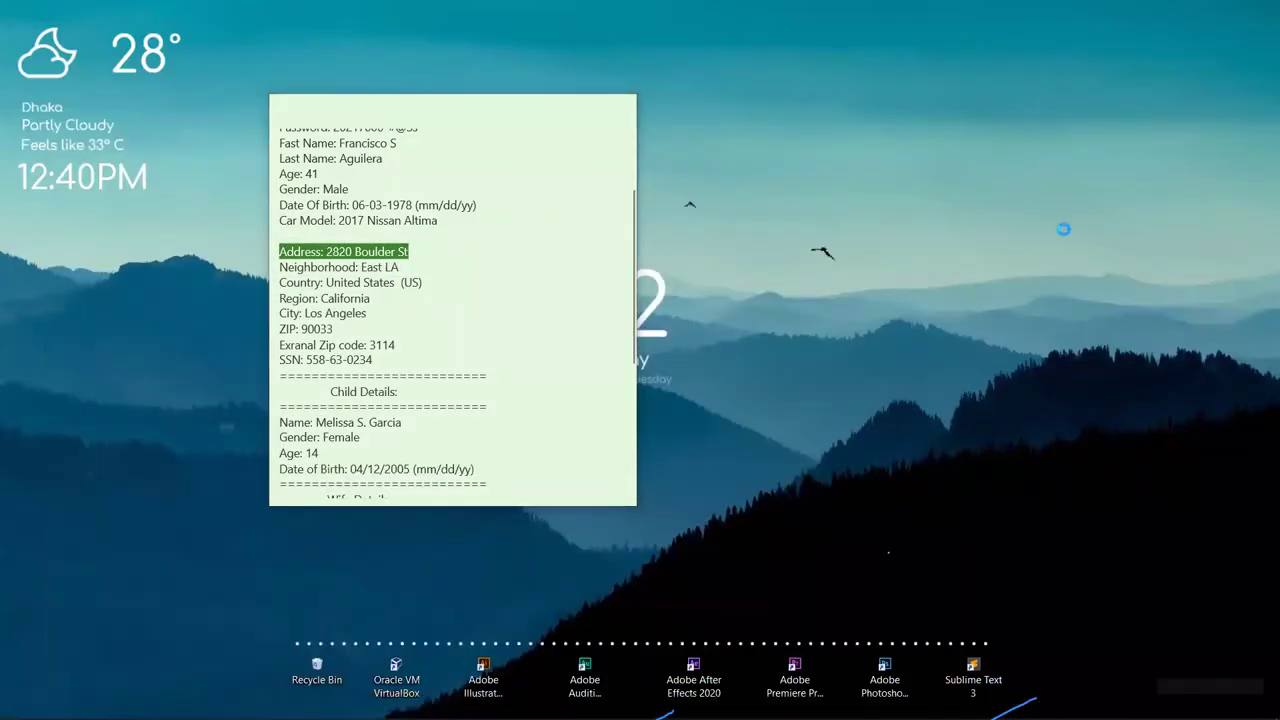
right_click(1022, 172)
click(1068, 222)
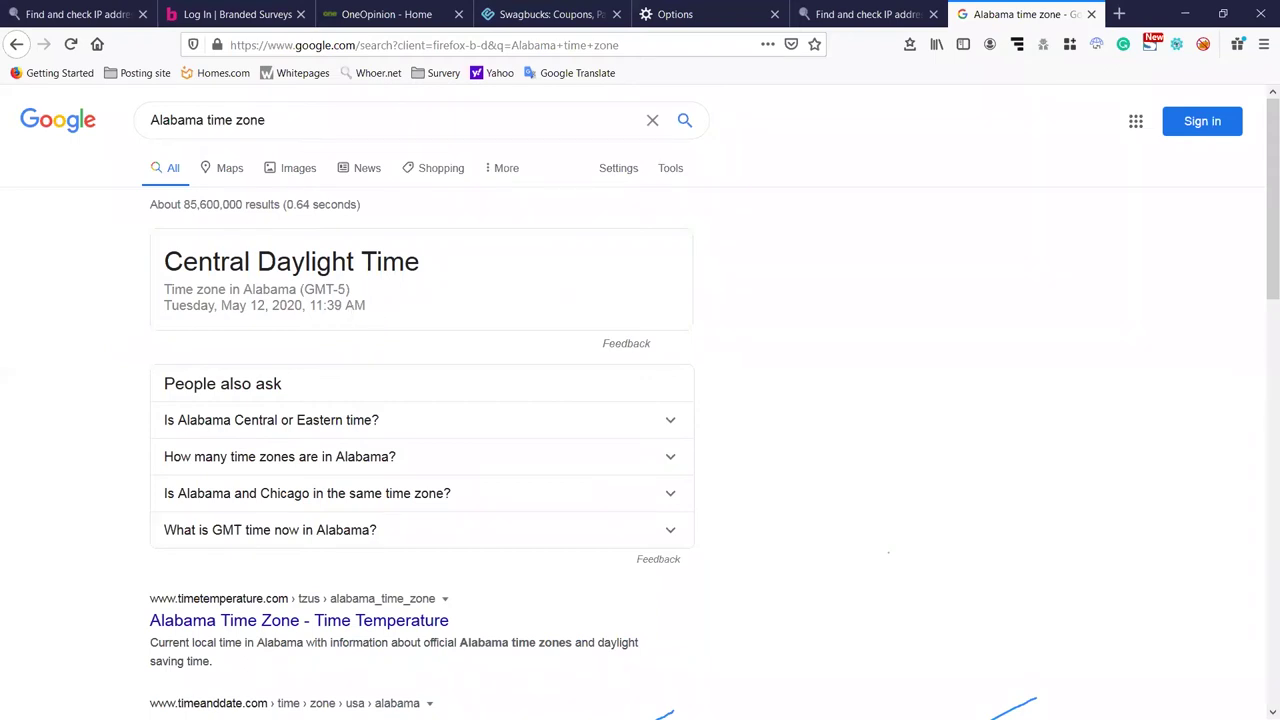
Refresh the desktop again and return to the whoer.net tab in Firefox.
click(1186, 13)
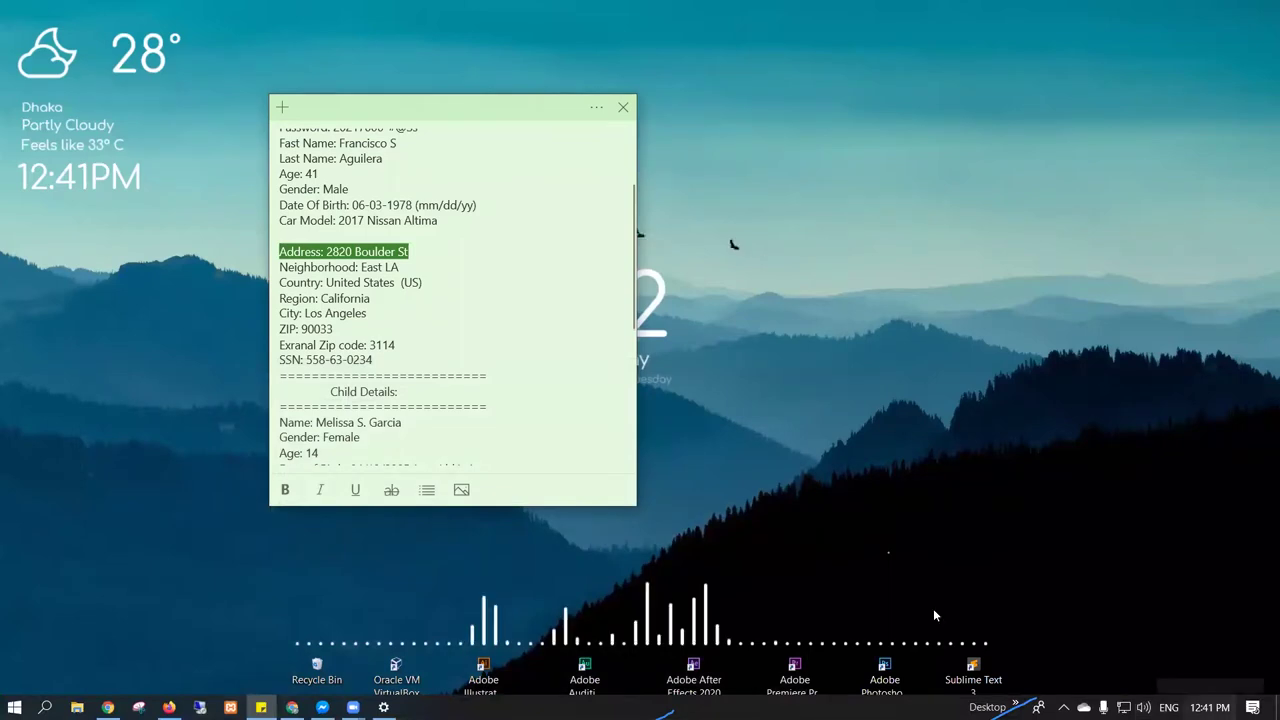
click(836, 173)
right_click(892, 214)
click(884, 220)
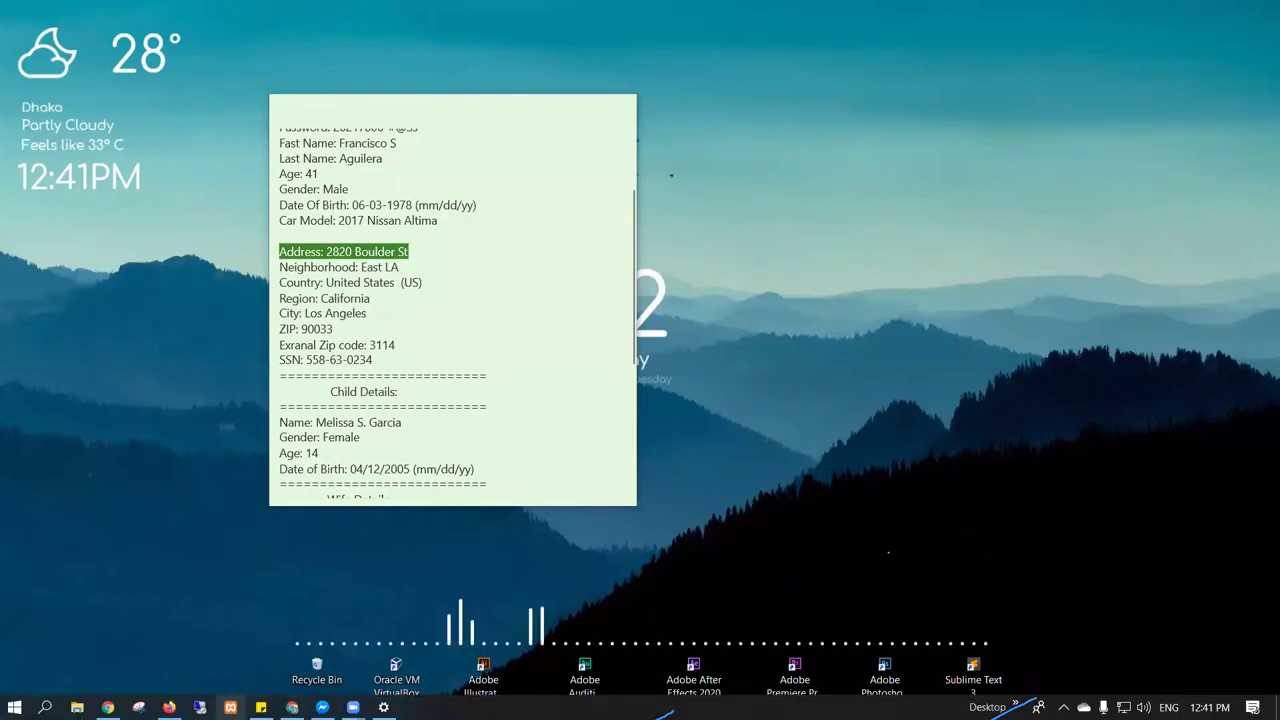
click(192, 707)
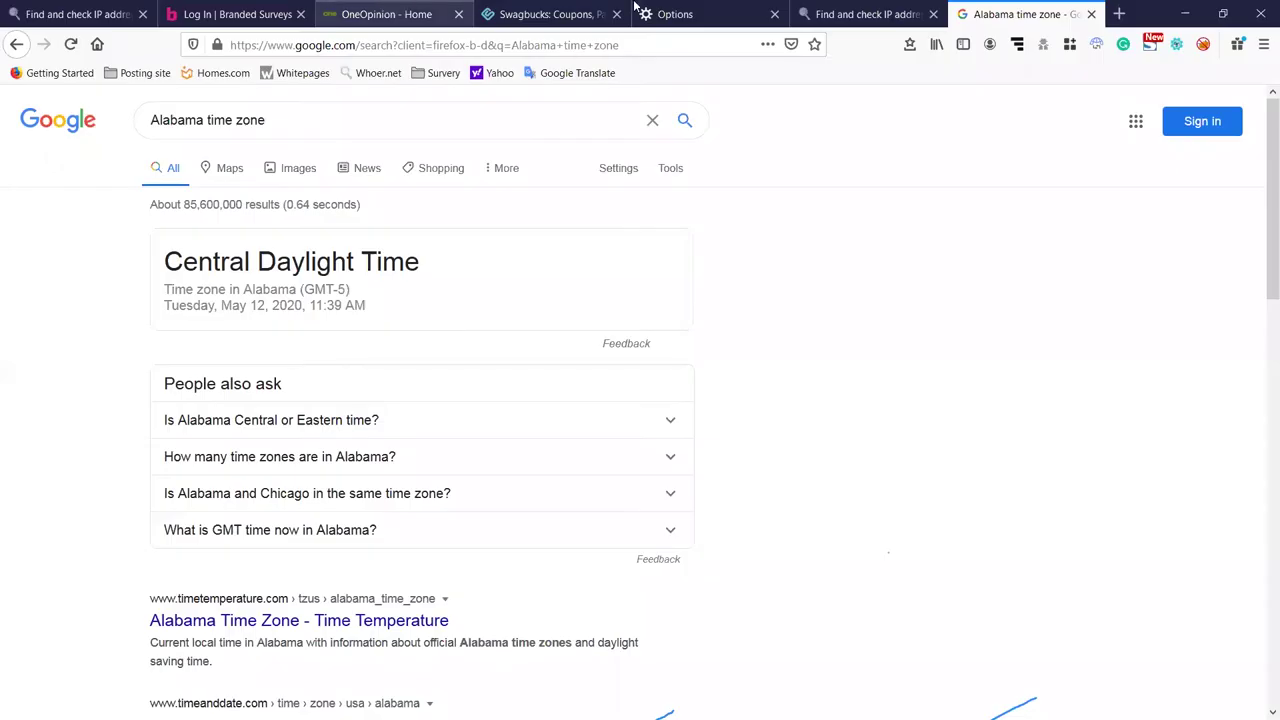
click(862, 14)
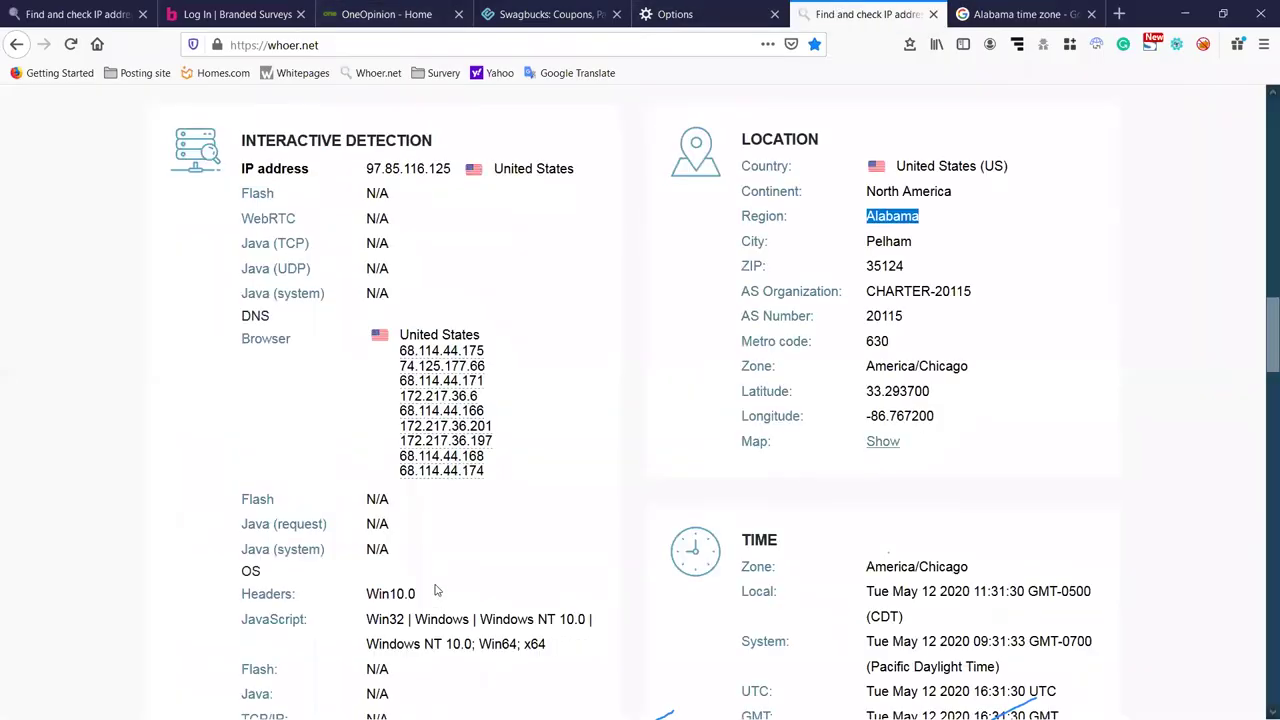
scroll(452, 595, up, 6)
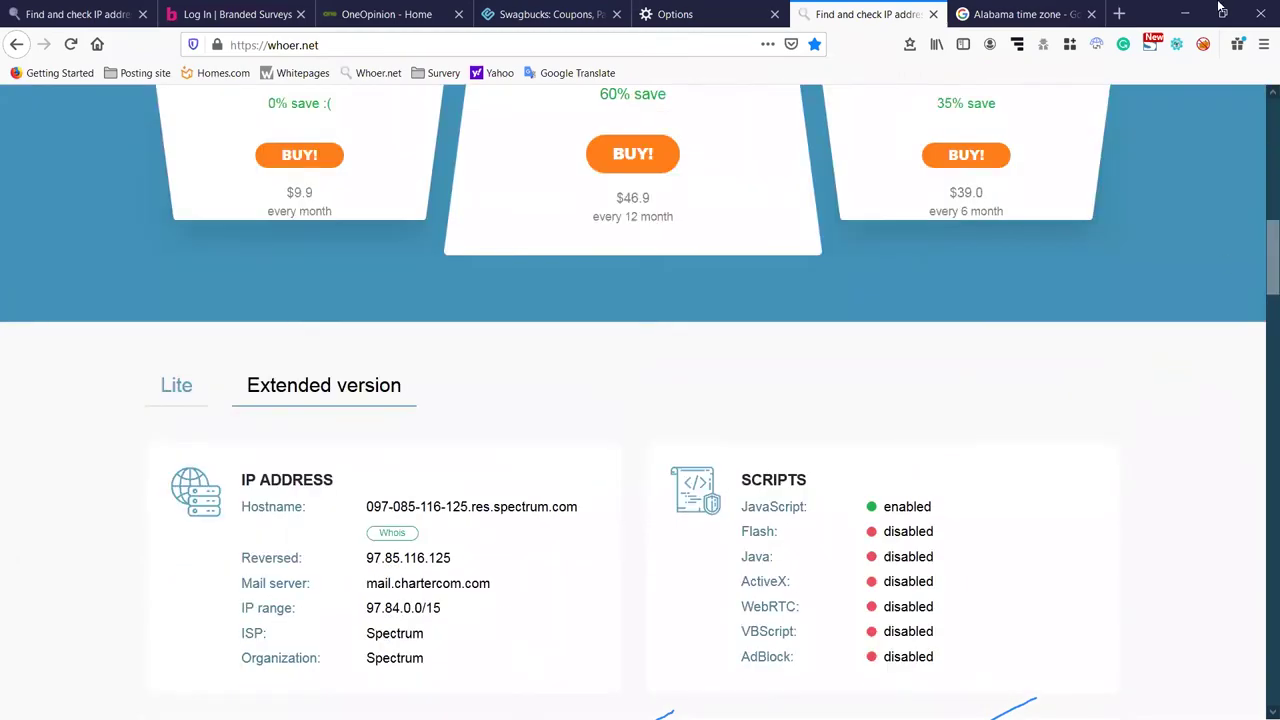
Check the clock flyout and reopen the Date & time settings.
click(1185, 14)
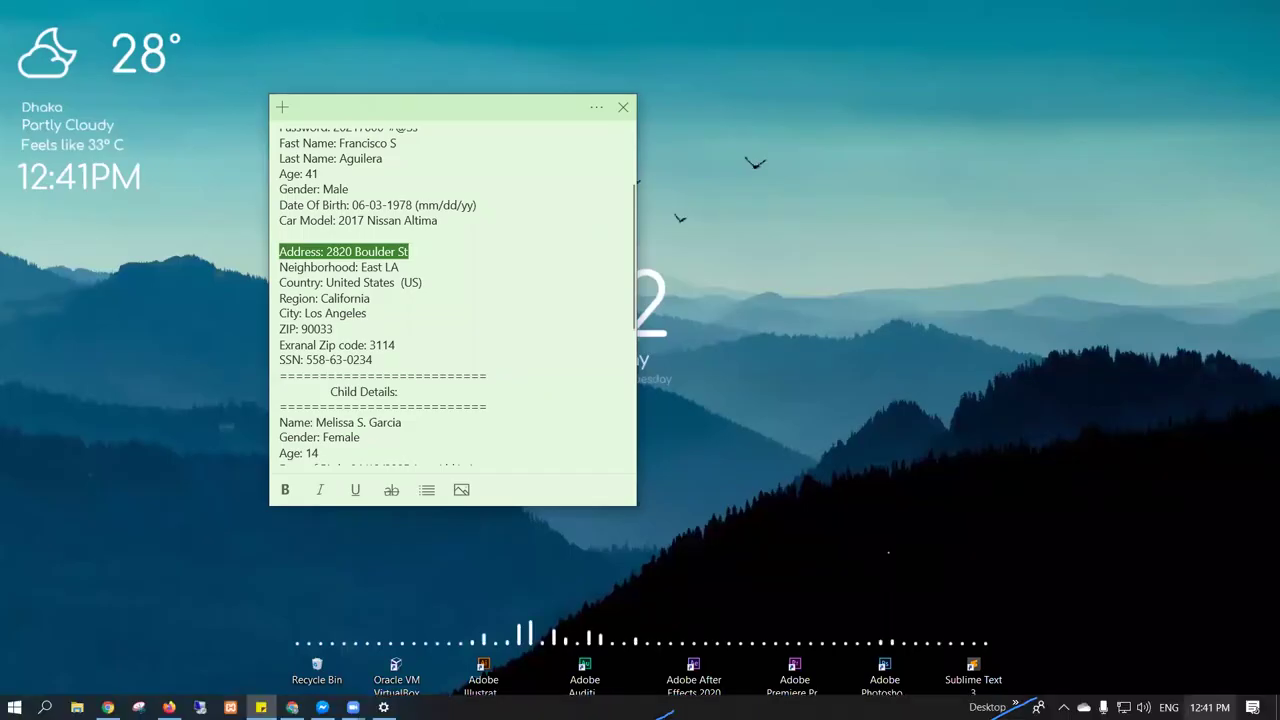
click(508, 642)
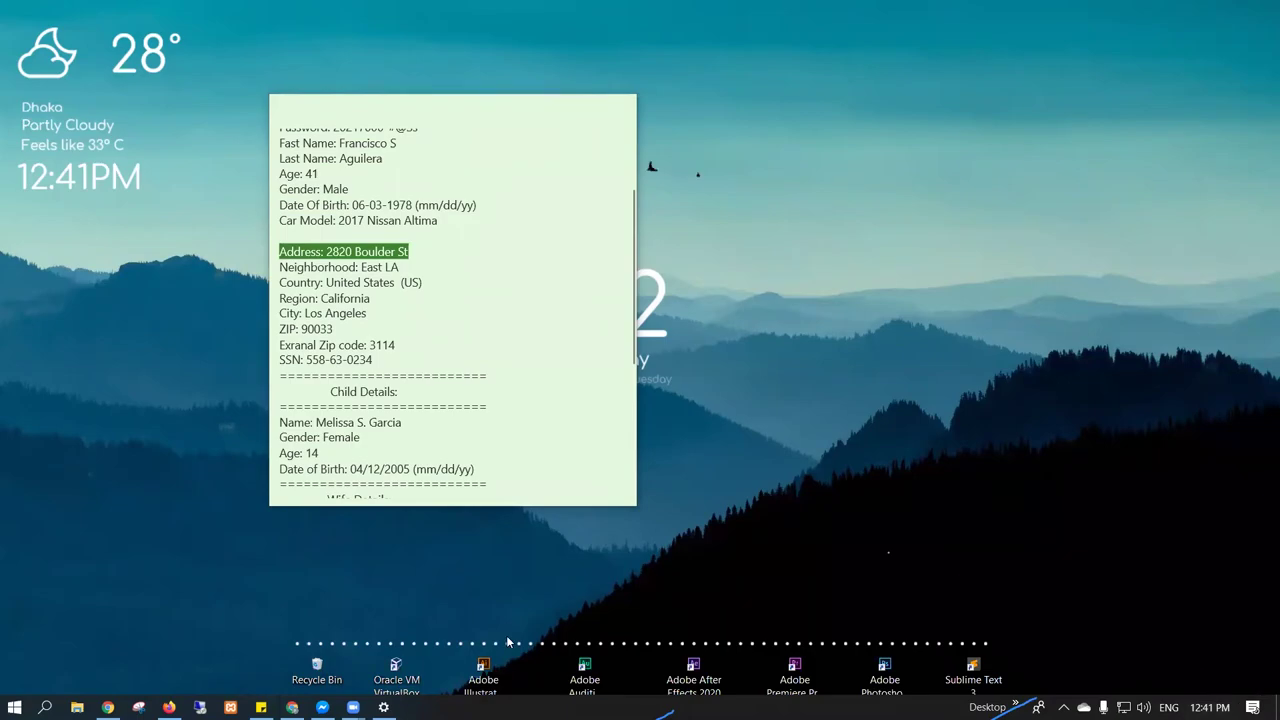
key(super+alt+d)
click(384, 706)
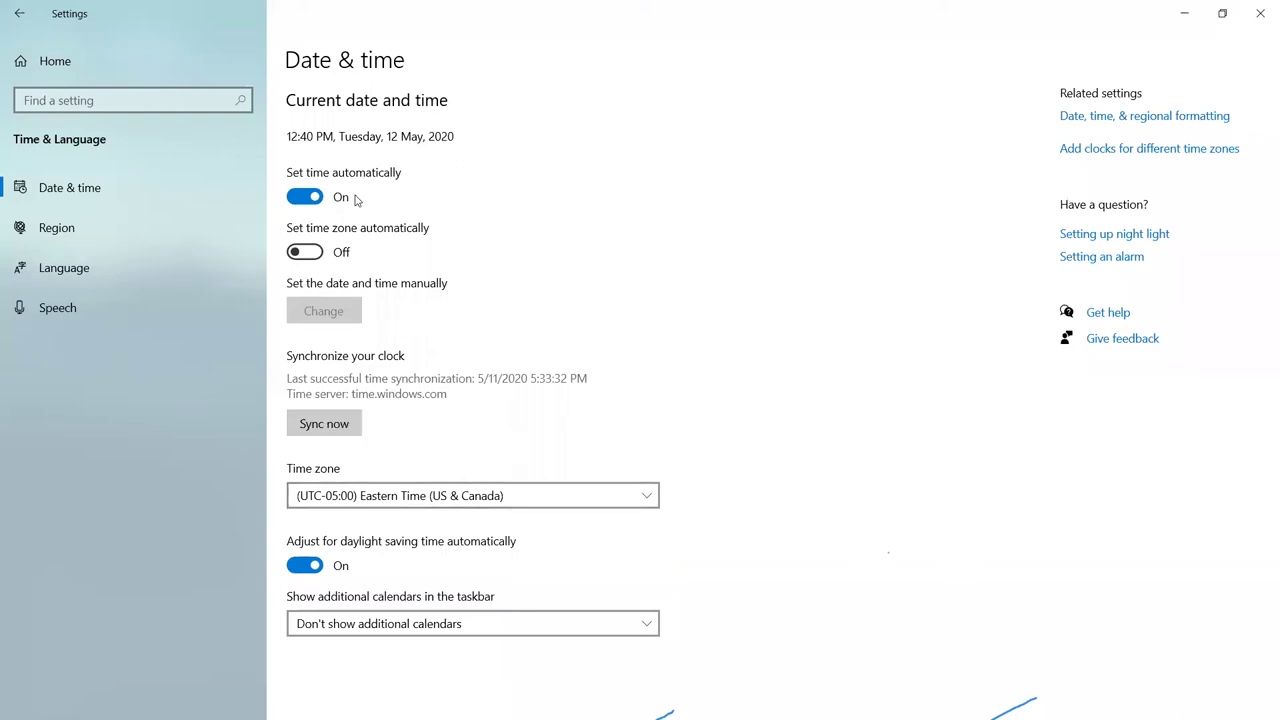
Turn on 'Set time zone automatically', check the 12:41 PM clock, and return to Firefox.
click(313, 256)
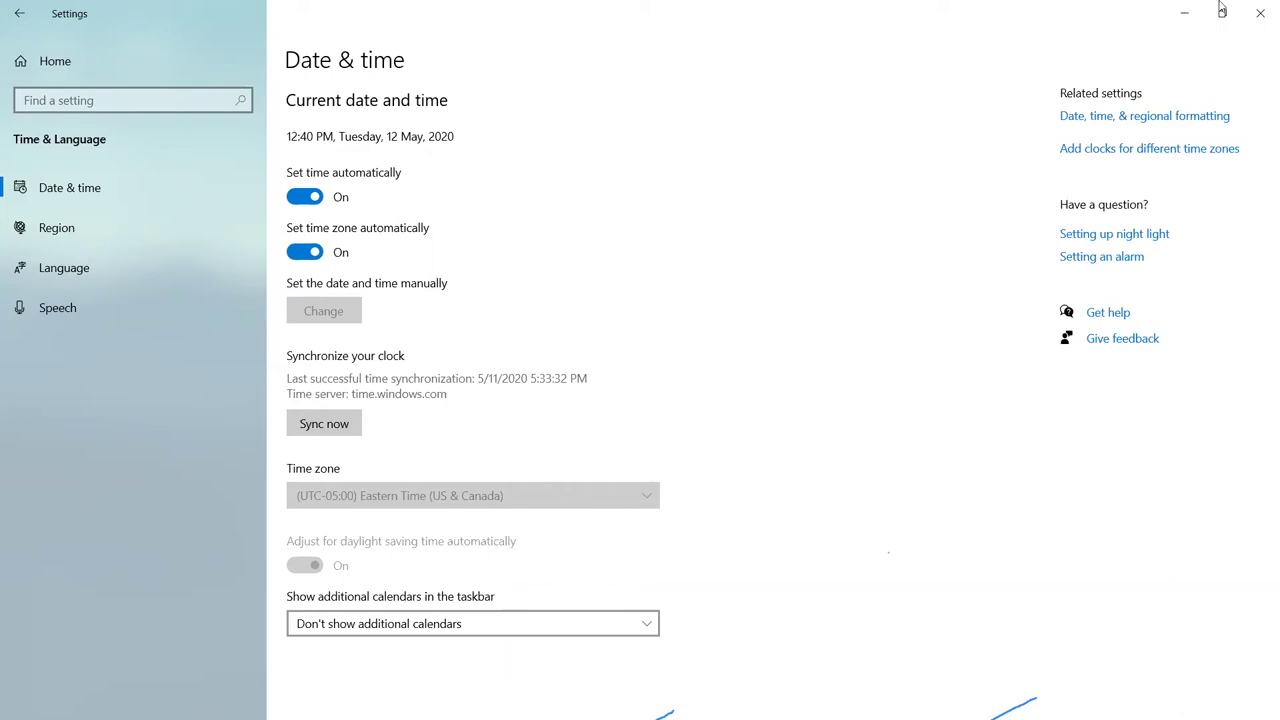
click(1187, 11)
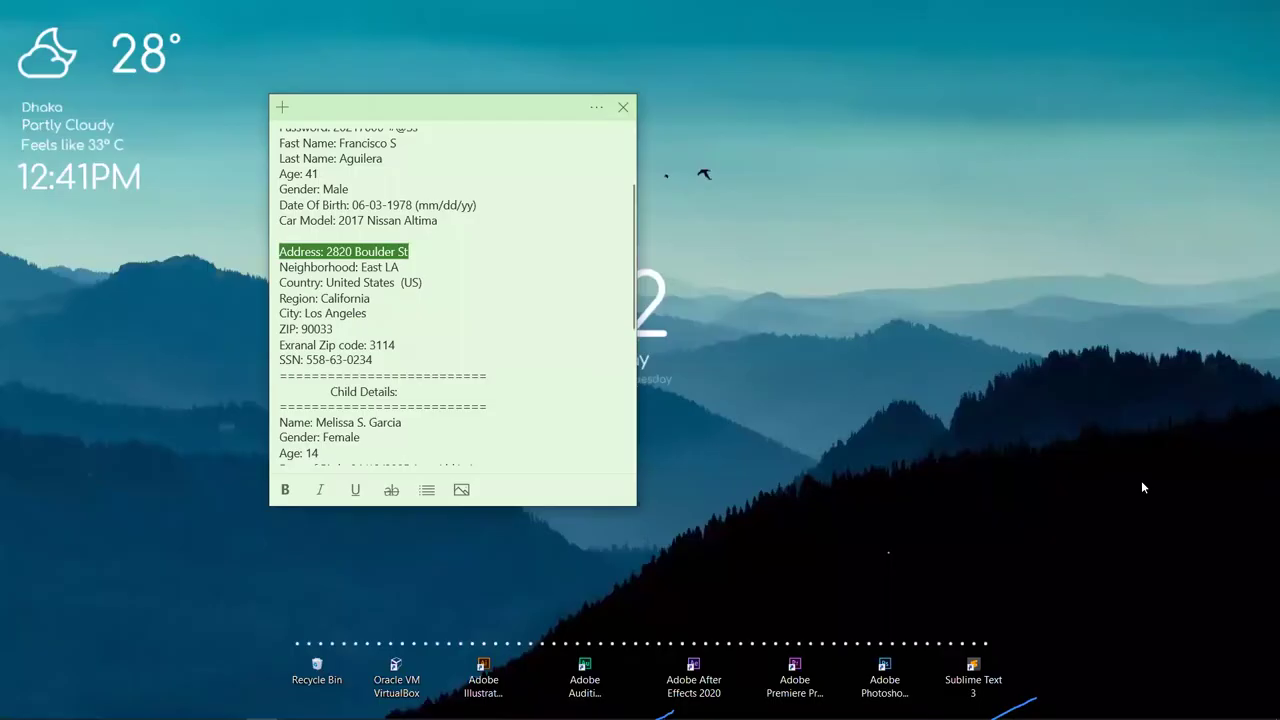
right_click(888, 66)
click(931, 116)
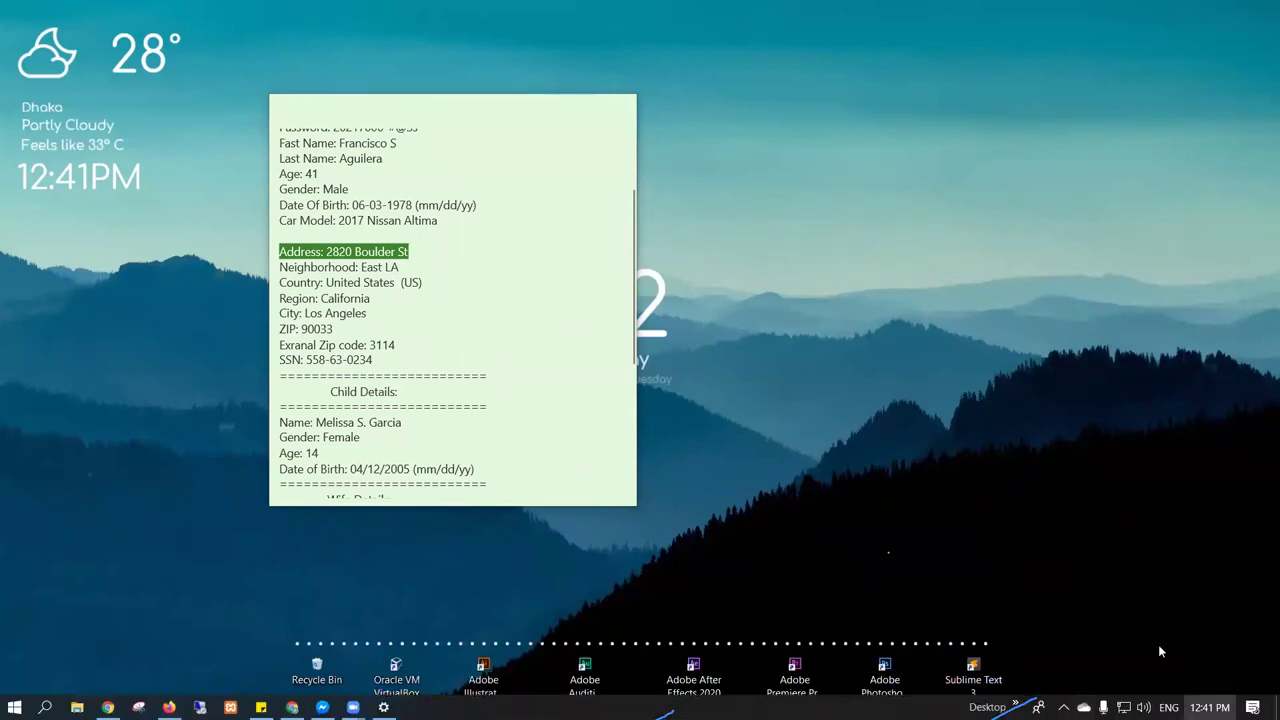
key(super+alt+d)
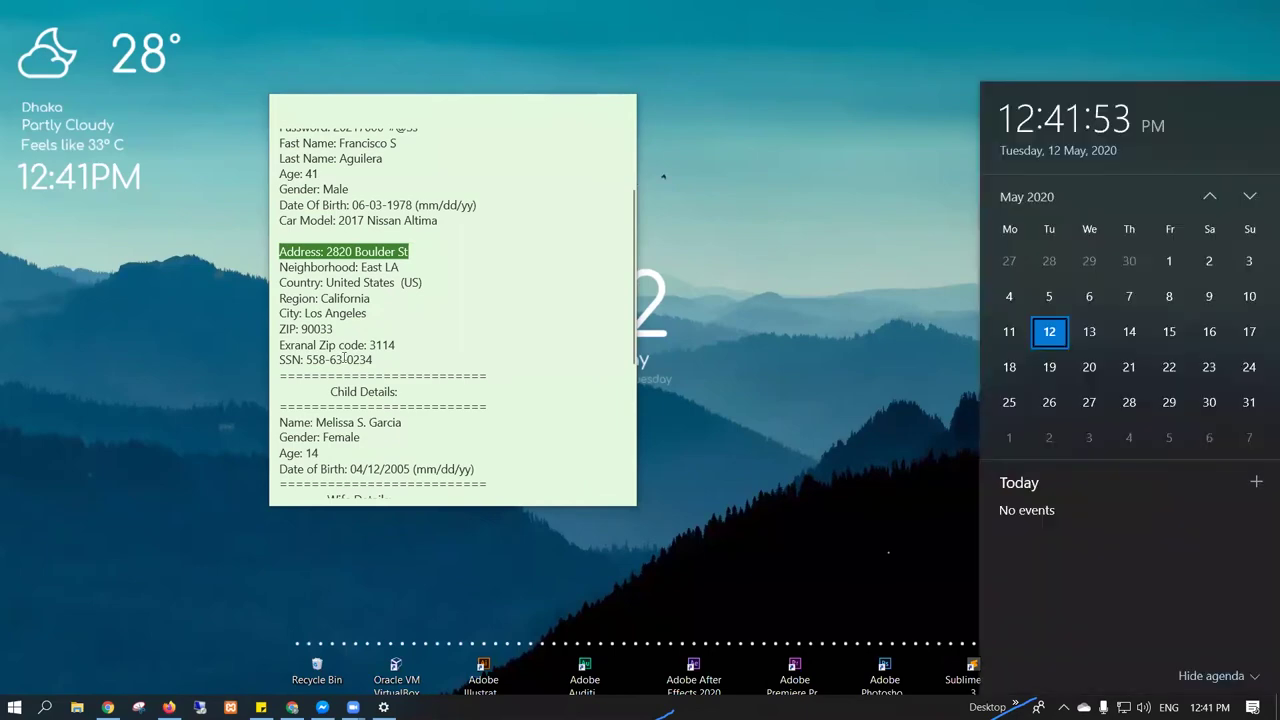
click(169, 707)
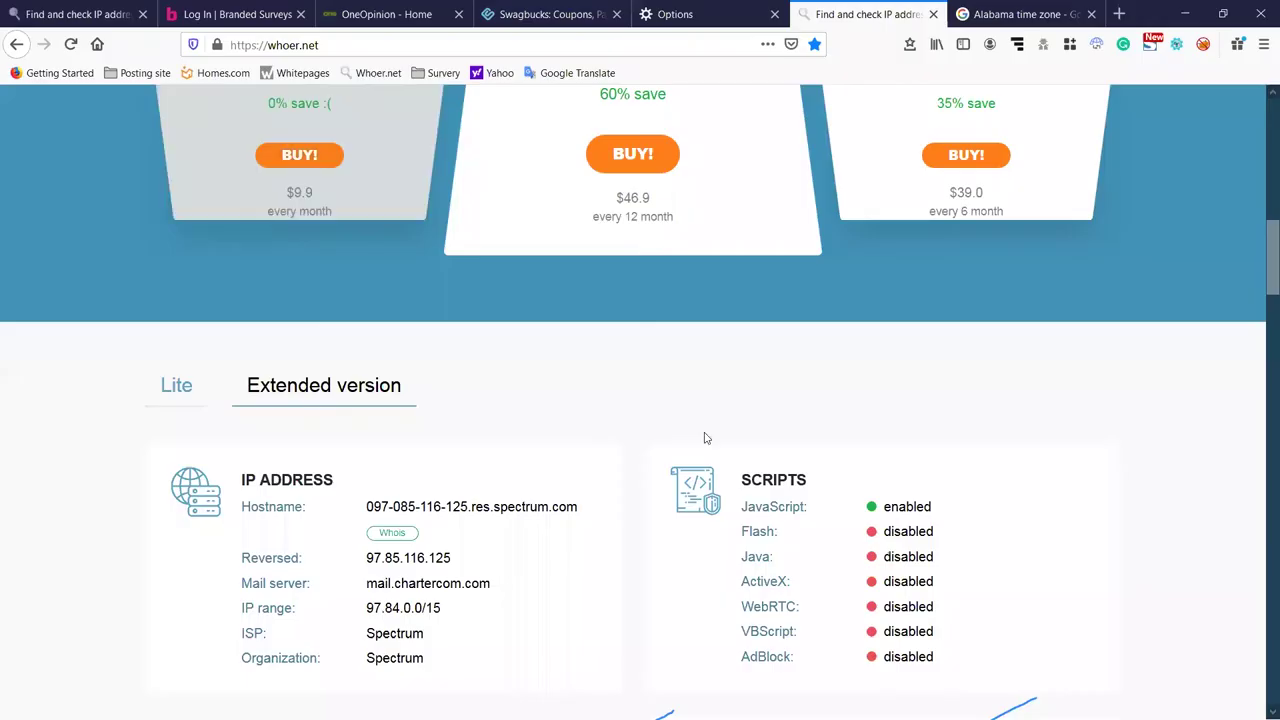
Select city Pelham and ZIP 35124 in whoer.net's Location panel, then minimize Firefox.
scroll(738, 449, down, 8)
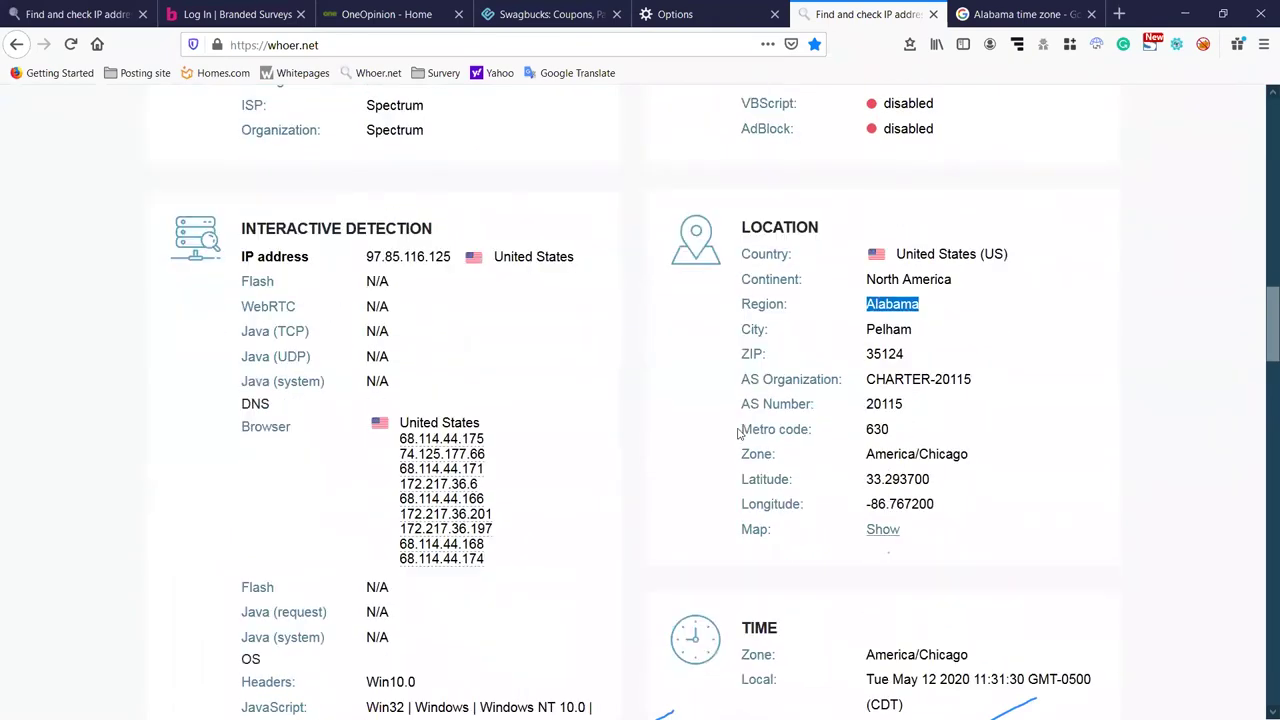
scroll(1034, 422, up, 2)
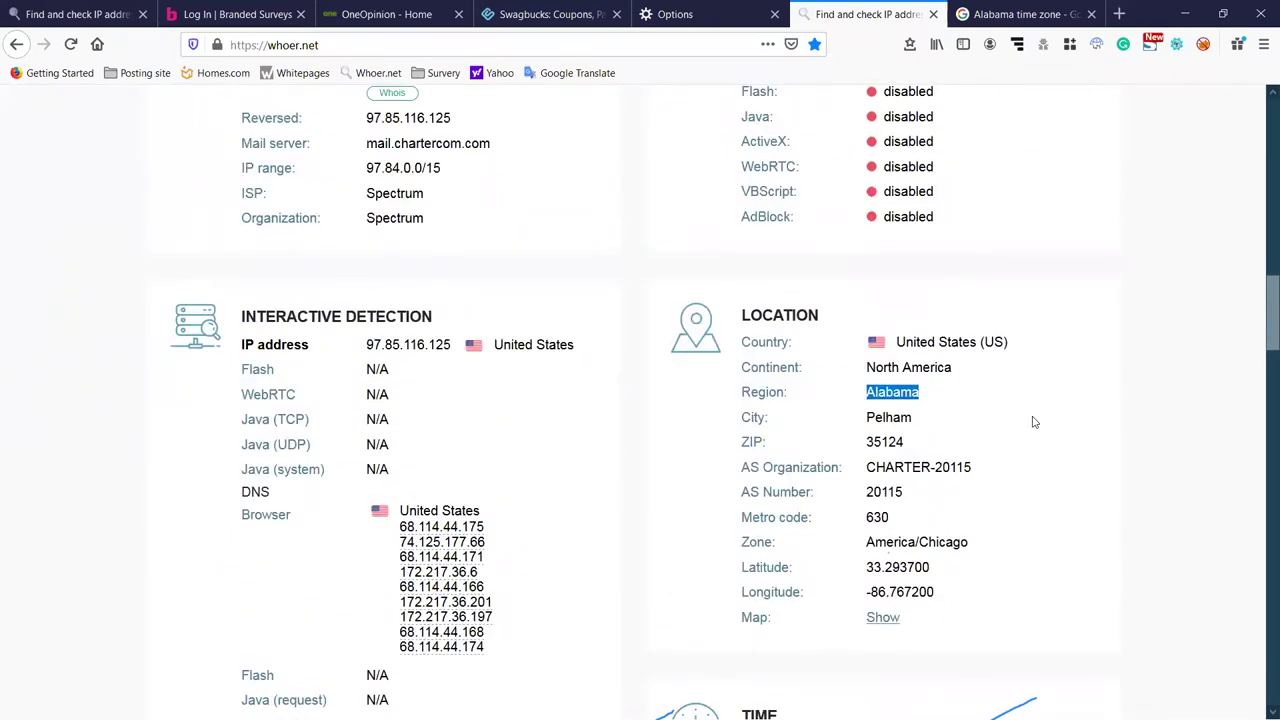
scroll(1034, 422, up, 2)
scroll(1034, 422, down, 2)
scroll(1034, 422, up, 1)
scroll(1031, 421, down, 3)
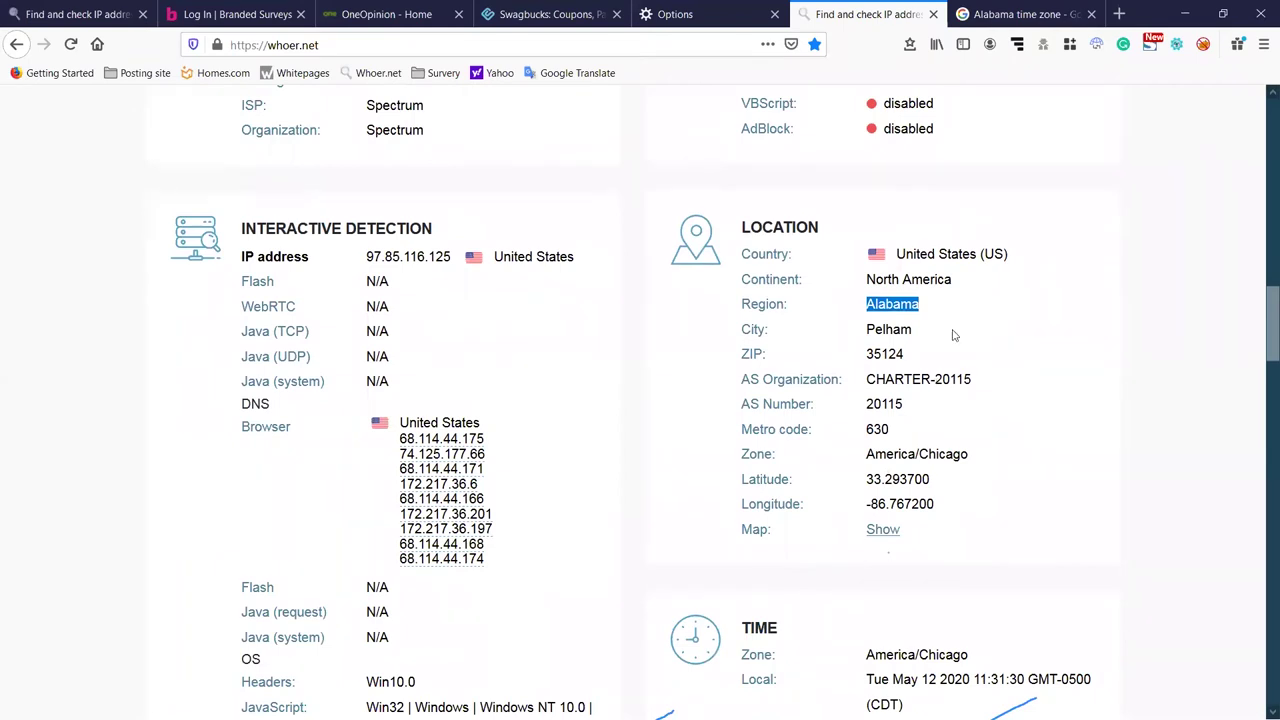
click(918, 337)
double_click(889, 329)
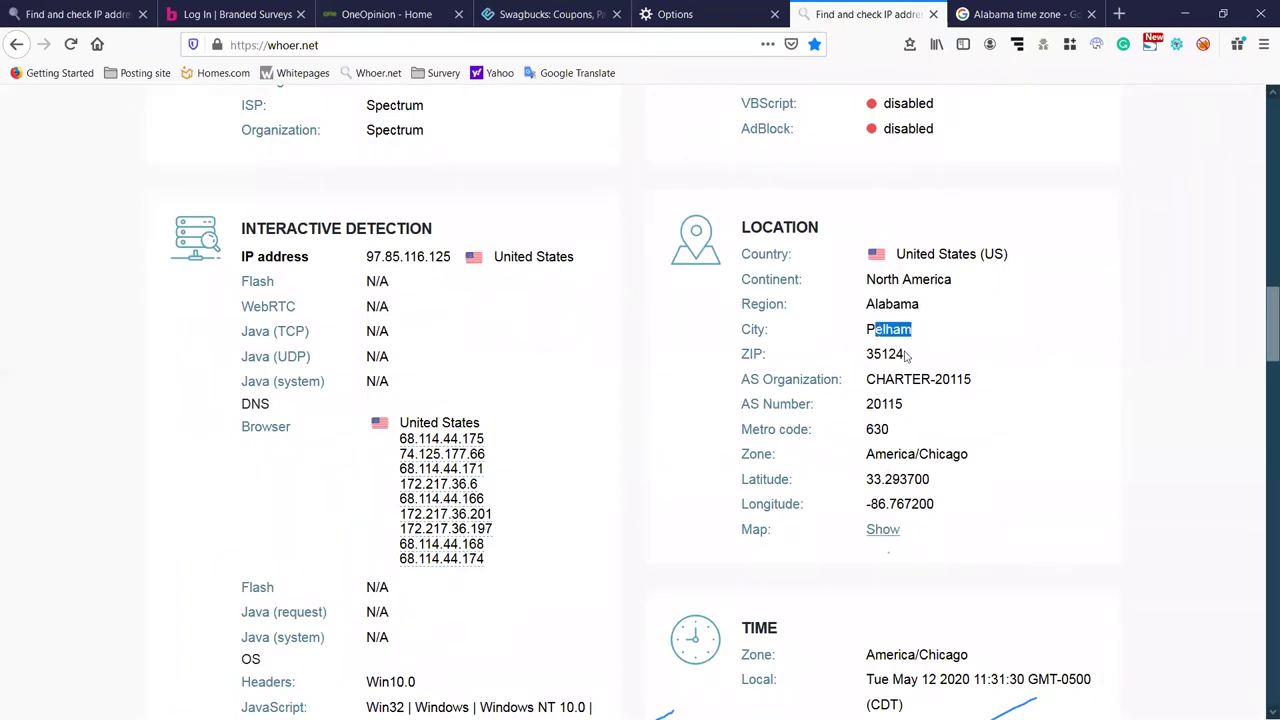
double_click(901, 354)
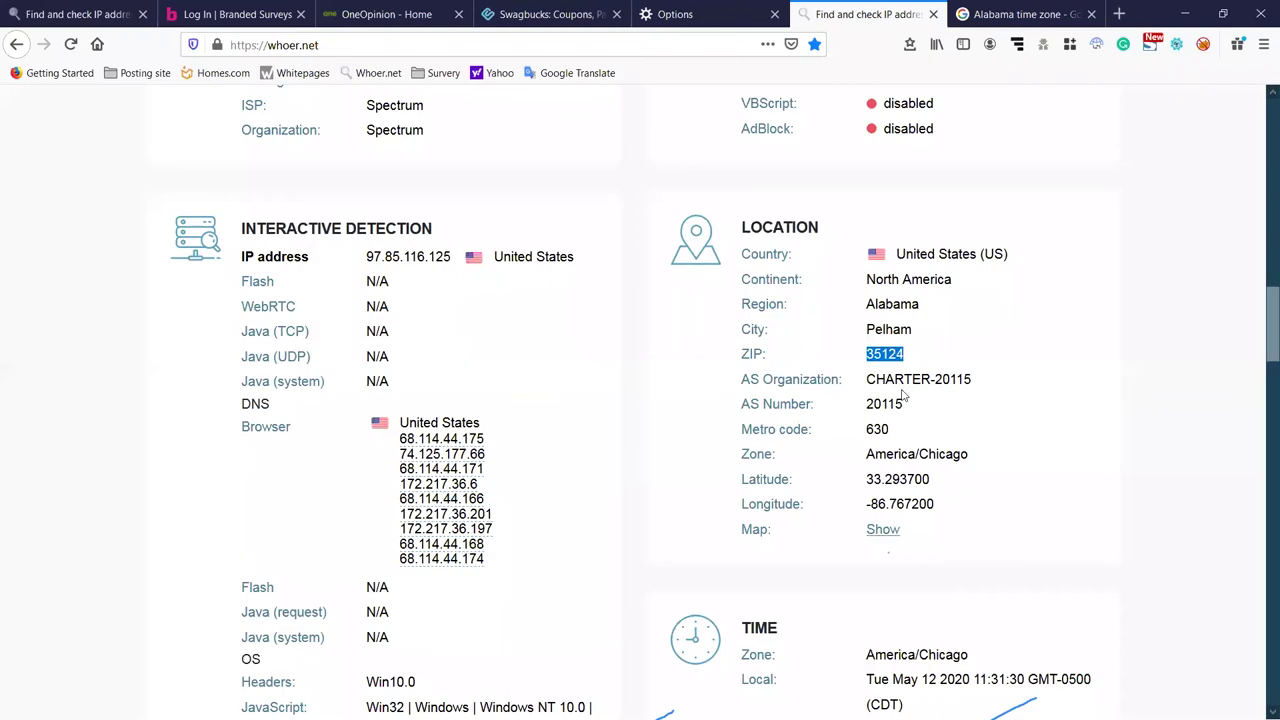
click(1186, 8)
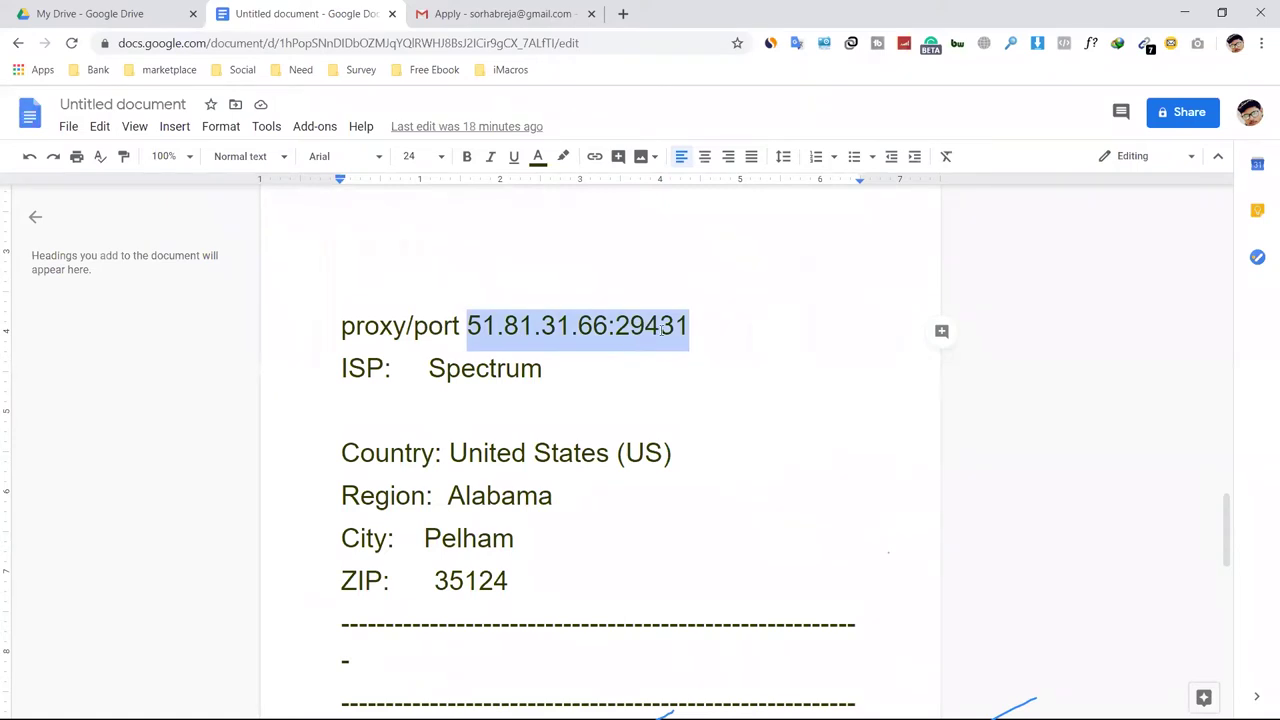
Select the recorded ZIP 35124 in the notes, then switch back to Firefox.
click(660, 330)
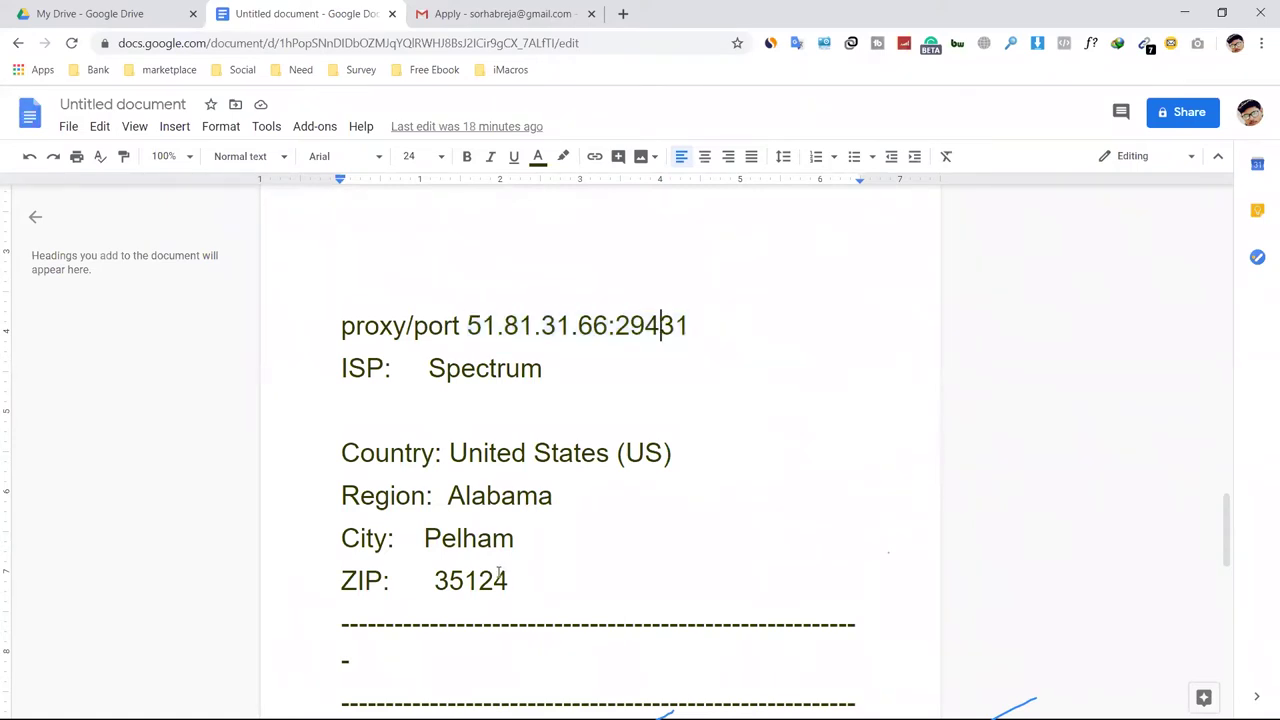
drag(521, 580, 433, 582)
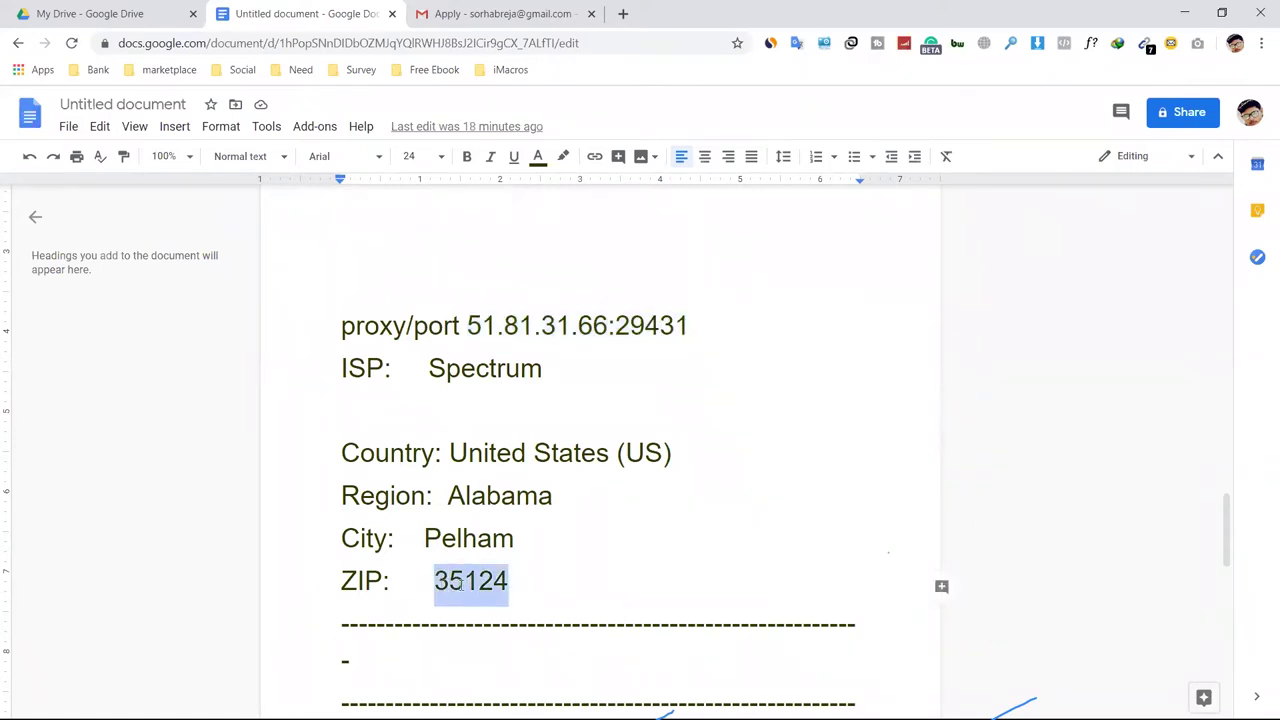
click(1184, 12)
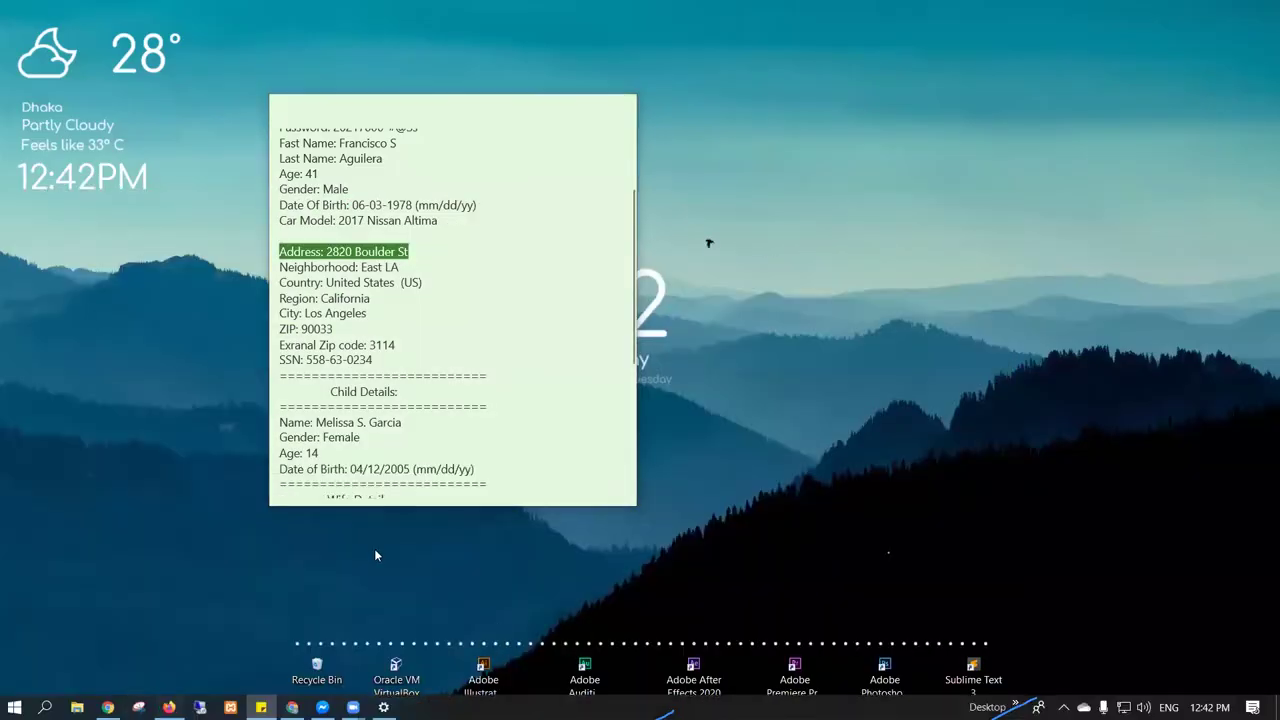
key(alt+Tab)
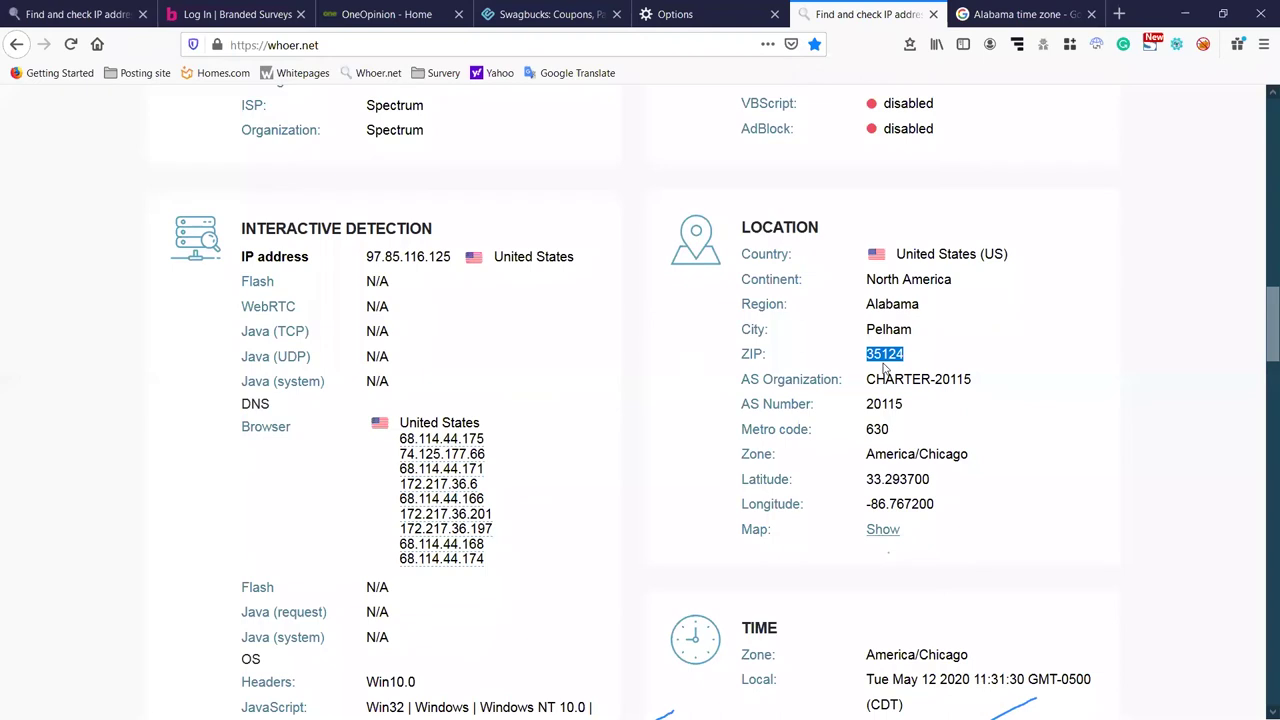
Highlight ZIP 35124 on whoer.net, then open Clear All History with Ctrl+Shift+Delete.
drag(906, 358, 832, 354)
scroll(906, 360, down, 5)
scroll(900, 368, up, 20)
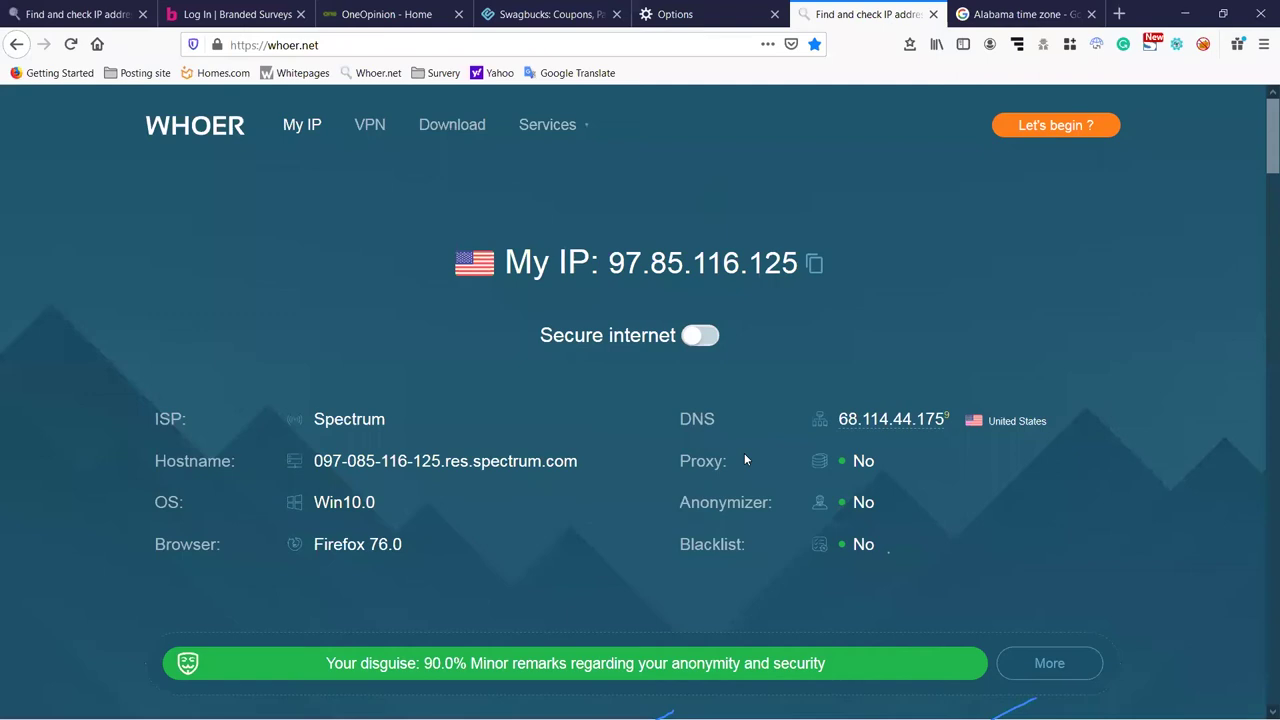
scroll(625, 386, down, 1)
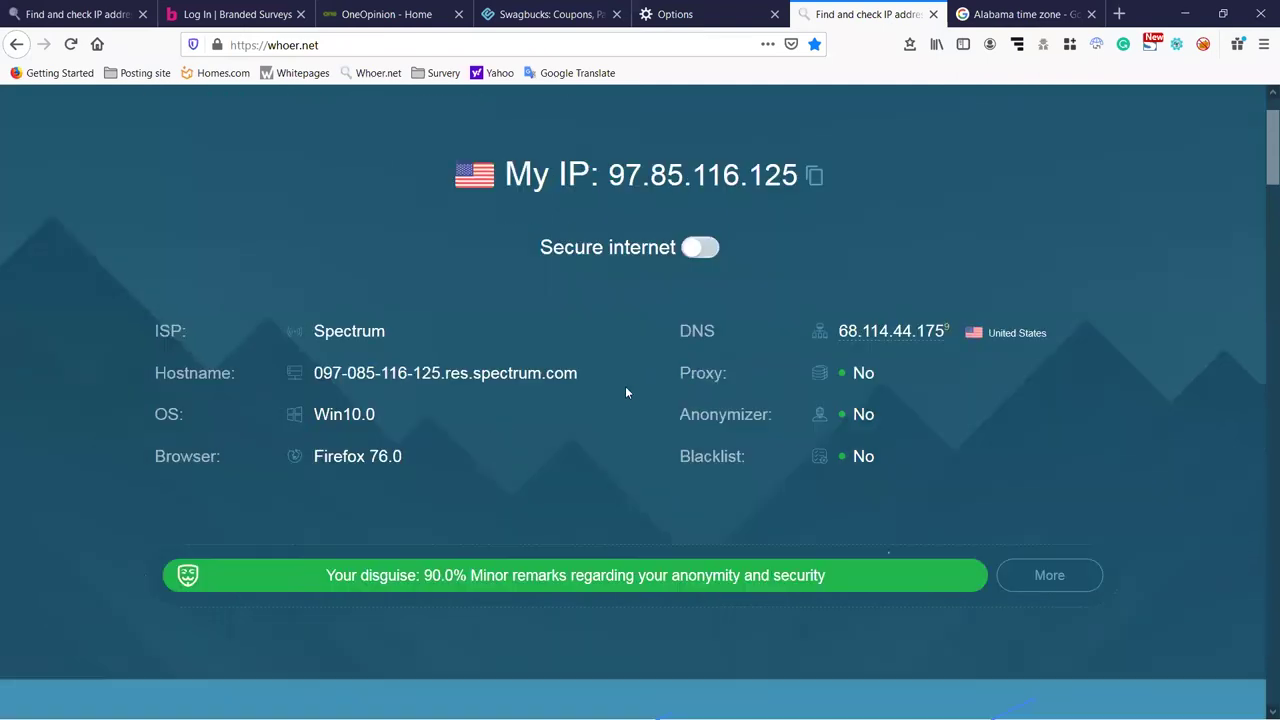
scroll(625, 386, up, 1)
scroll(612, 595, down, 1)
key(ctrl+shift+Delete)
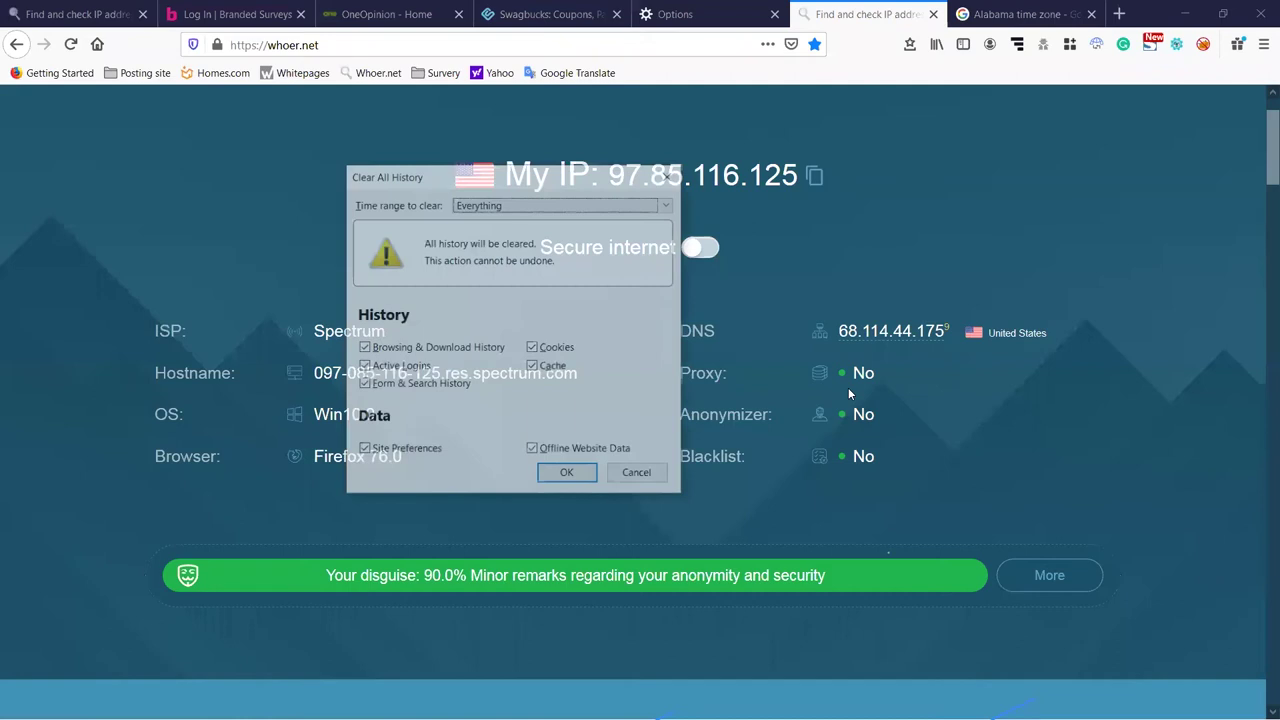
Confirm clearing all history, cookies, cache, logins and site data for the Everything range.
key(Return)
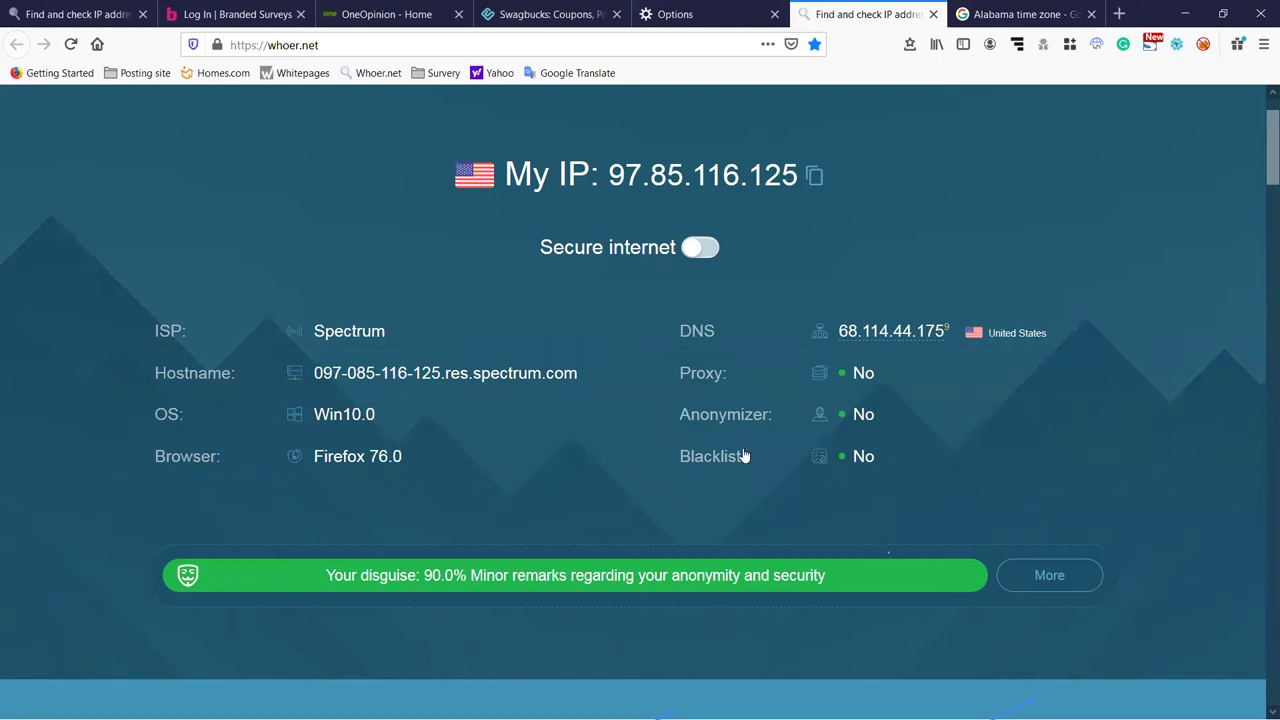
Scroll the whoer.net result (90.0% disguise, Proxy No) down to the plans and back.
scroll(742, 448, down, 3)
scroll(742, 450, up, 4)
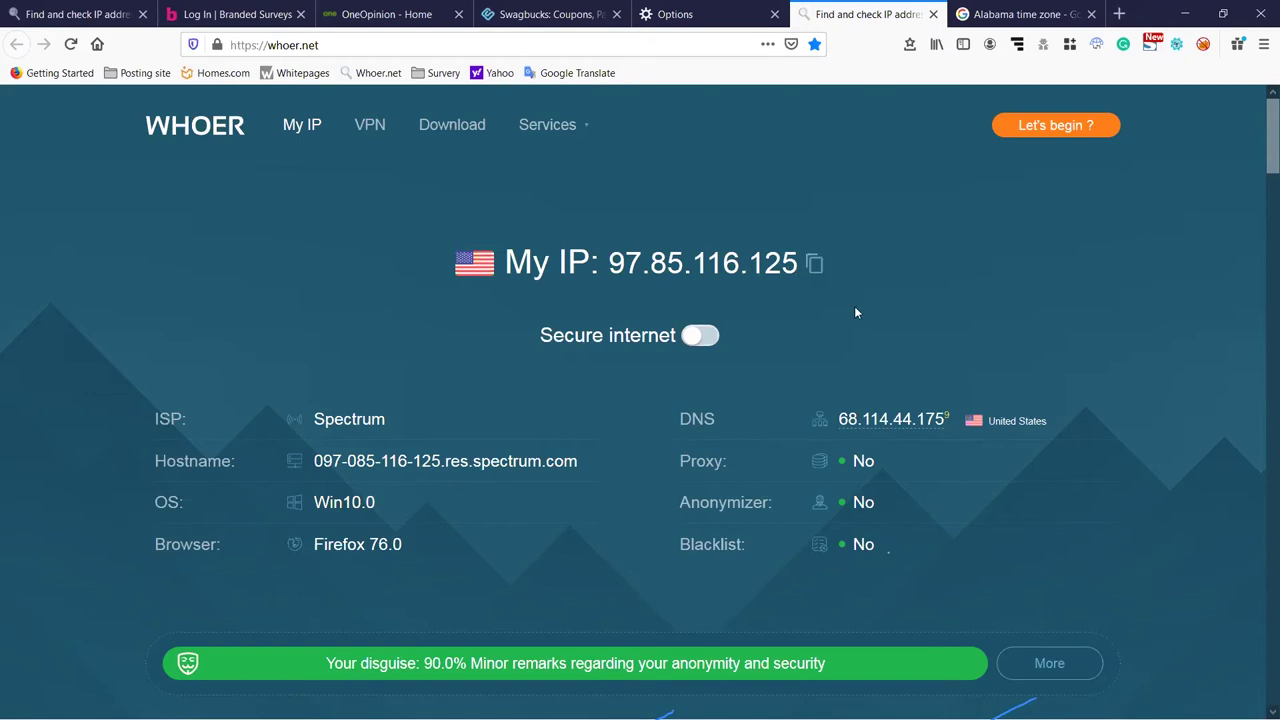
scroll(902, 350, down, 2)
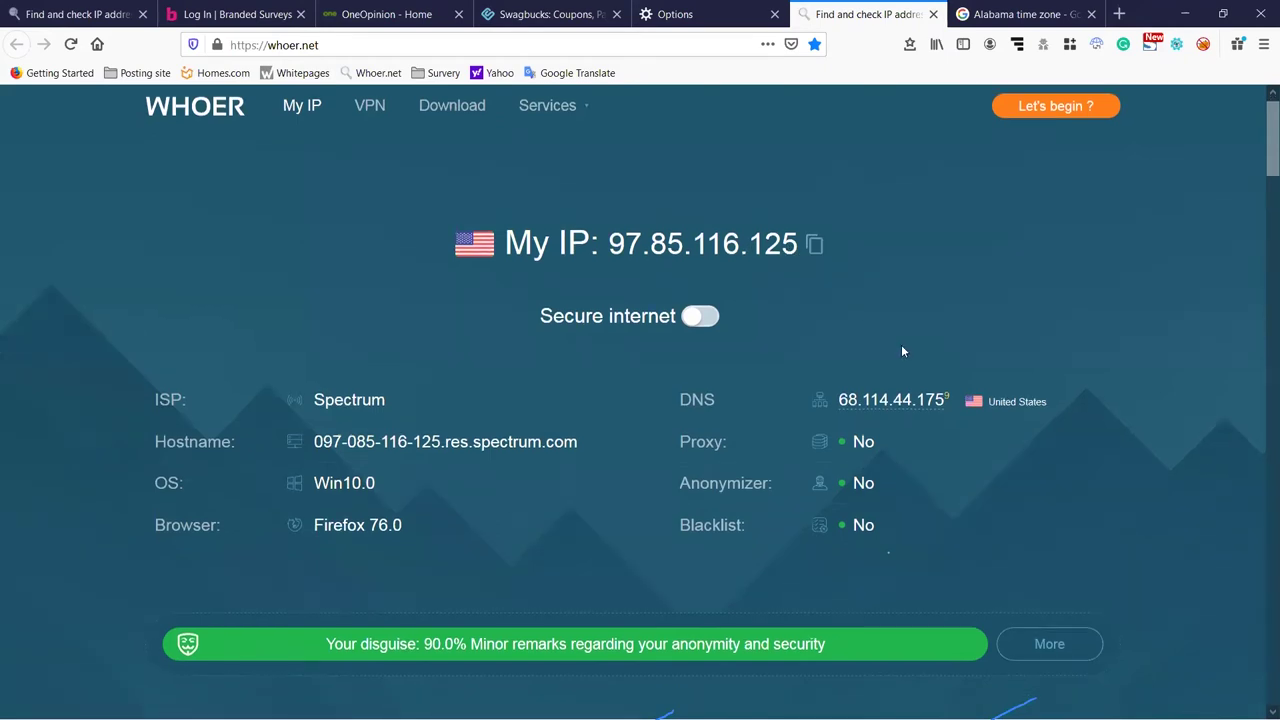
scroll(902, 350, up, 1)
scroll(902, 351, up, 1)
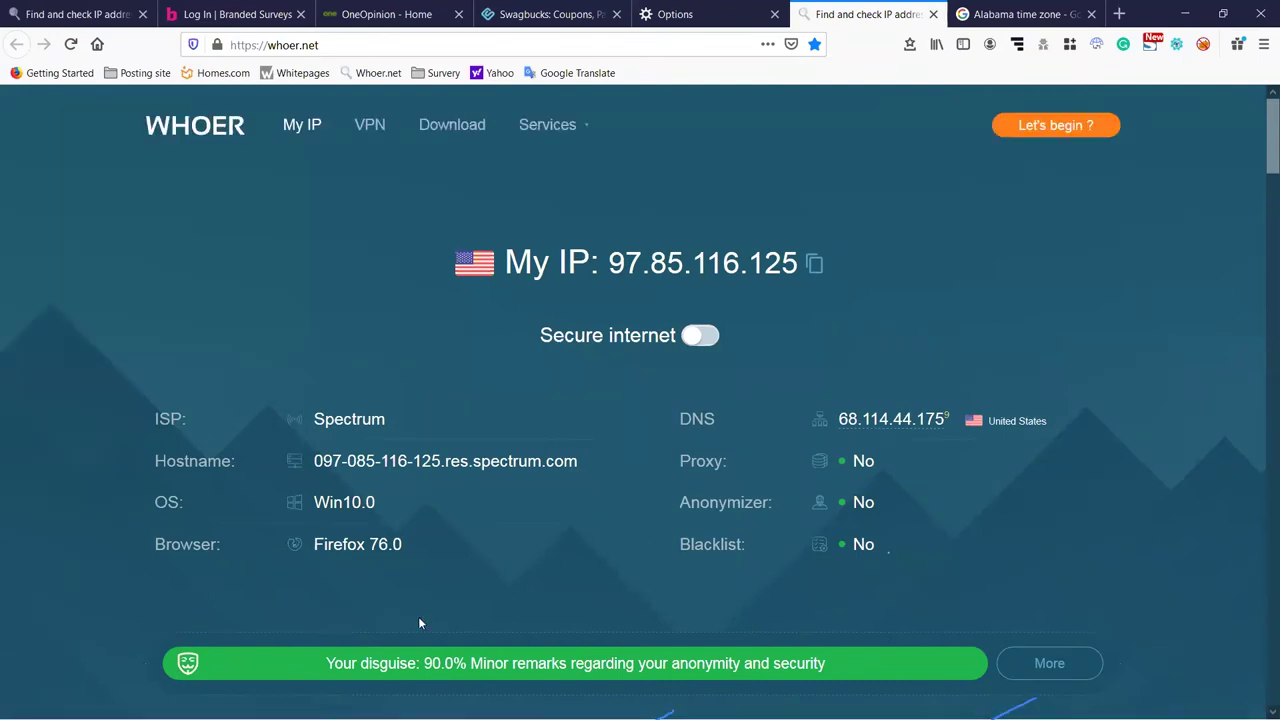
scroll(588, 490, down, 2)
scroll(594, 484, up, 2)
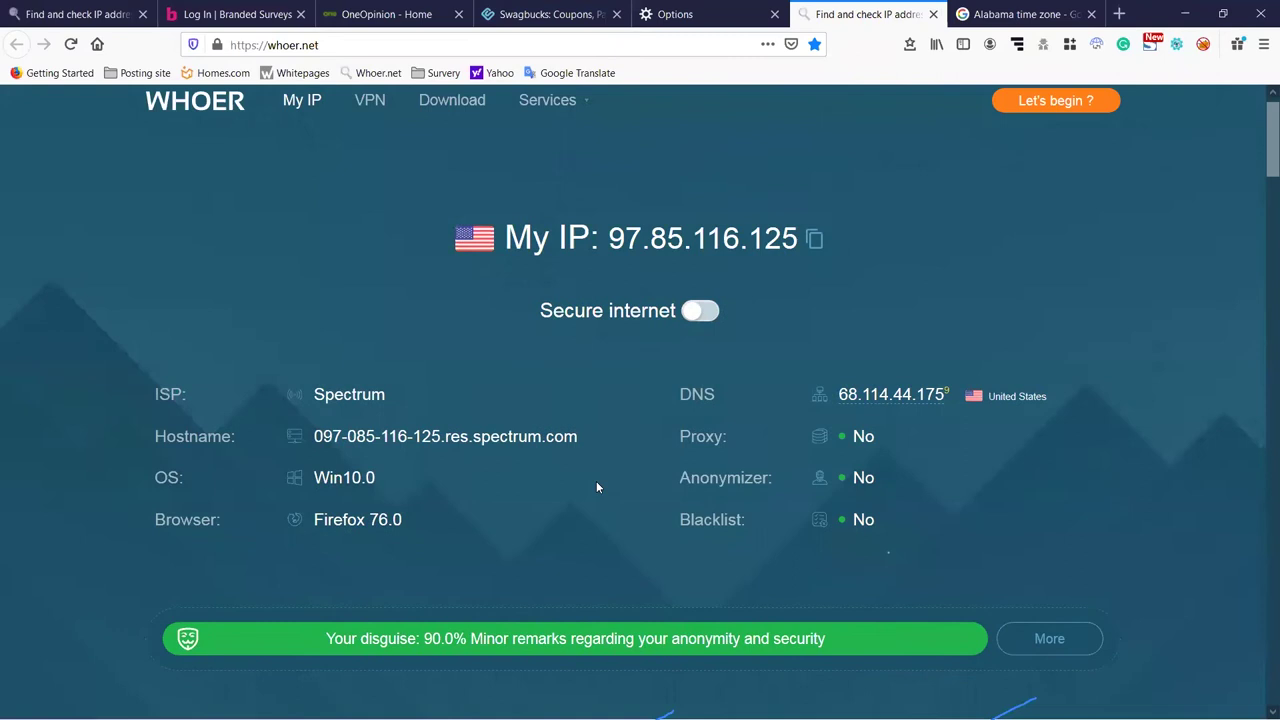
scroll(598, 482, down, 4)
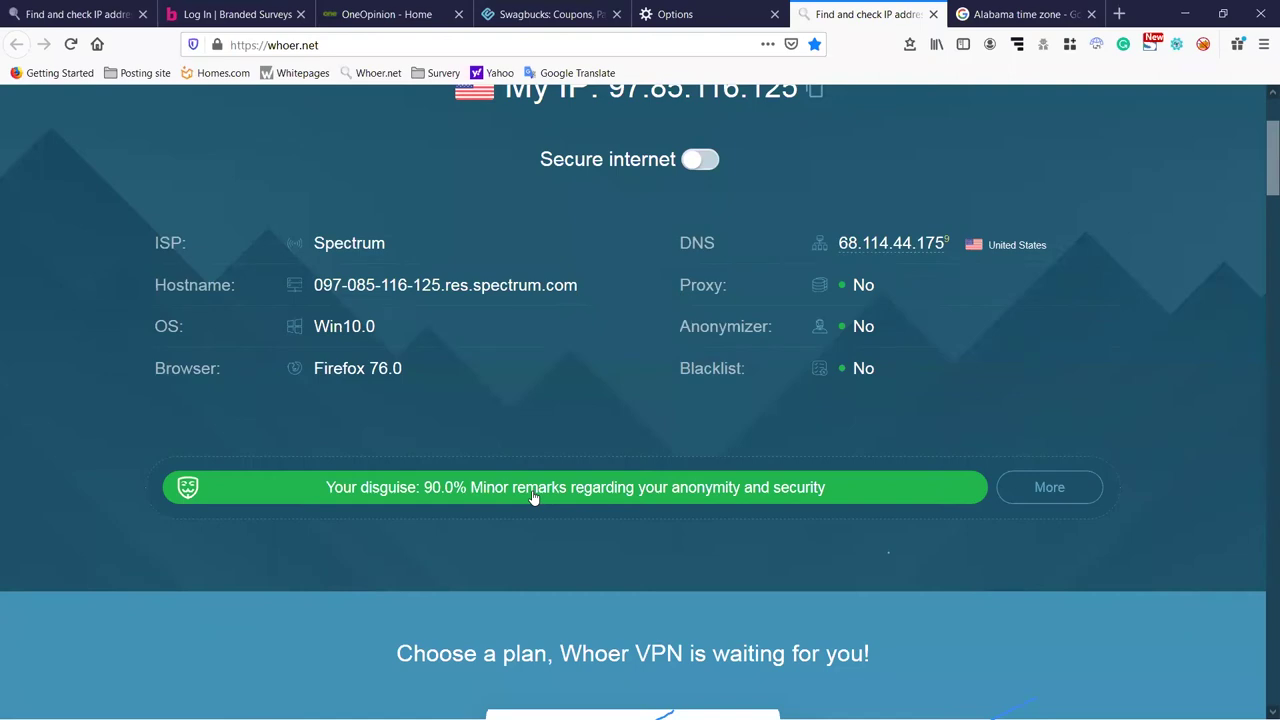
scroll(477, 509, down, 10)
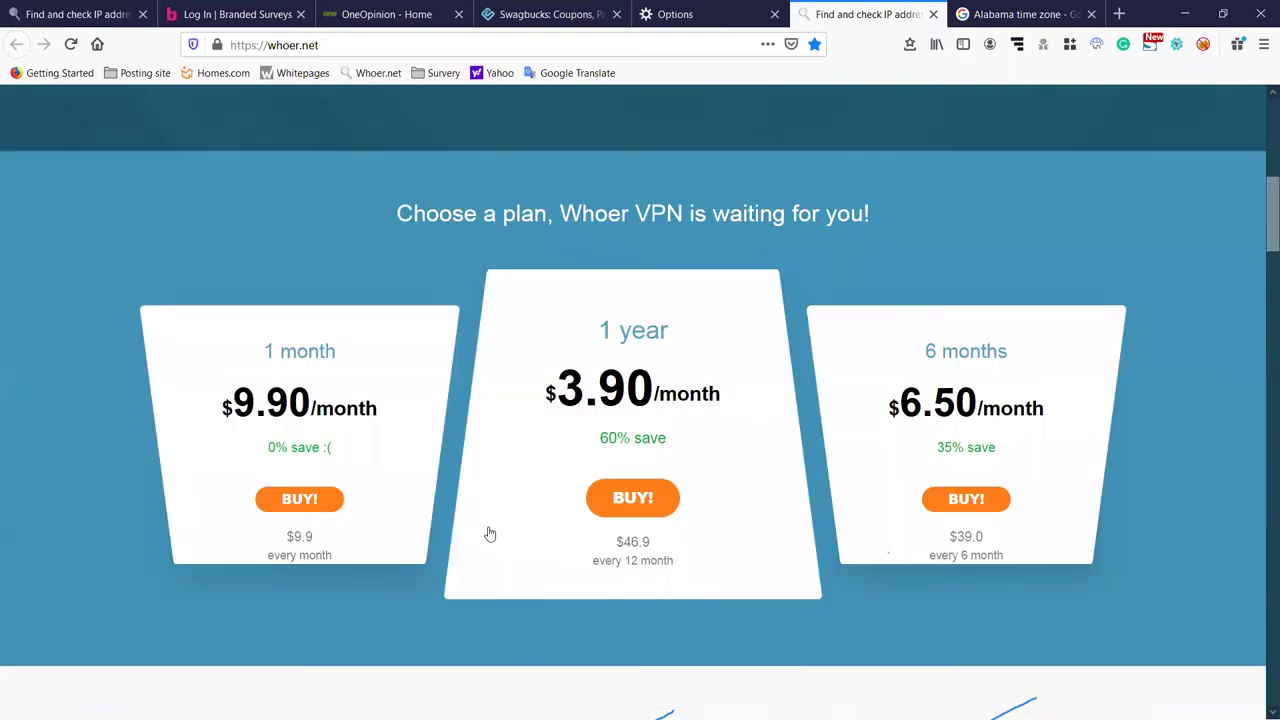
scroll(480, 520, up, 9)
scroll(477, 520, up, 5)
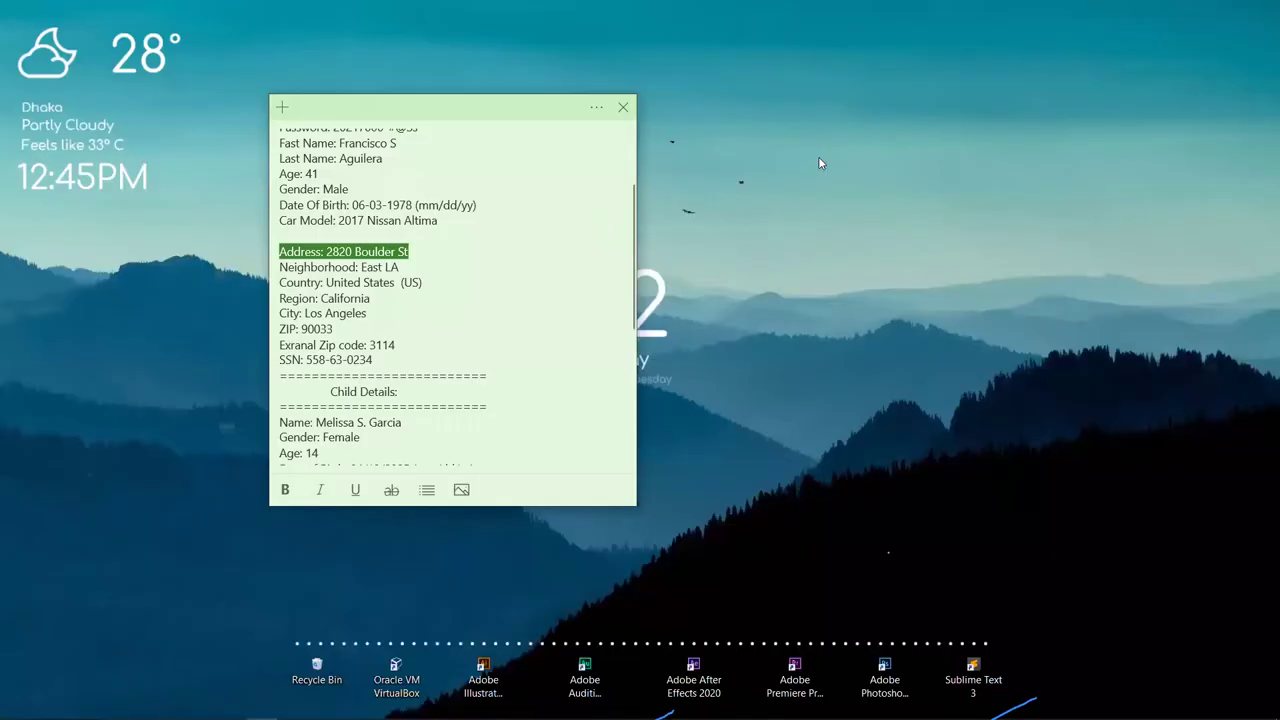
Refresh the Windows desktop from its right-click menu.
right_click(820, 160)
click(872, 208)
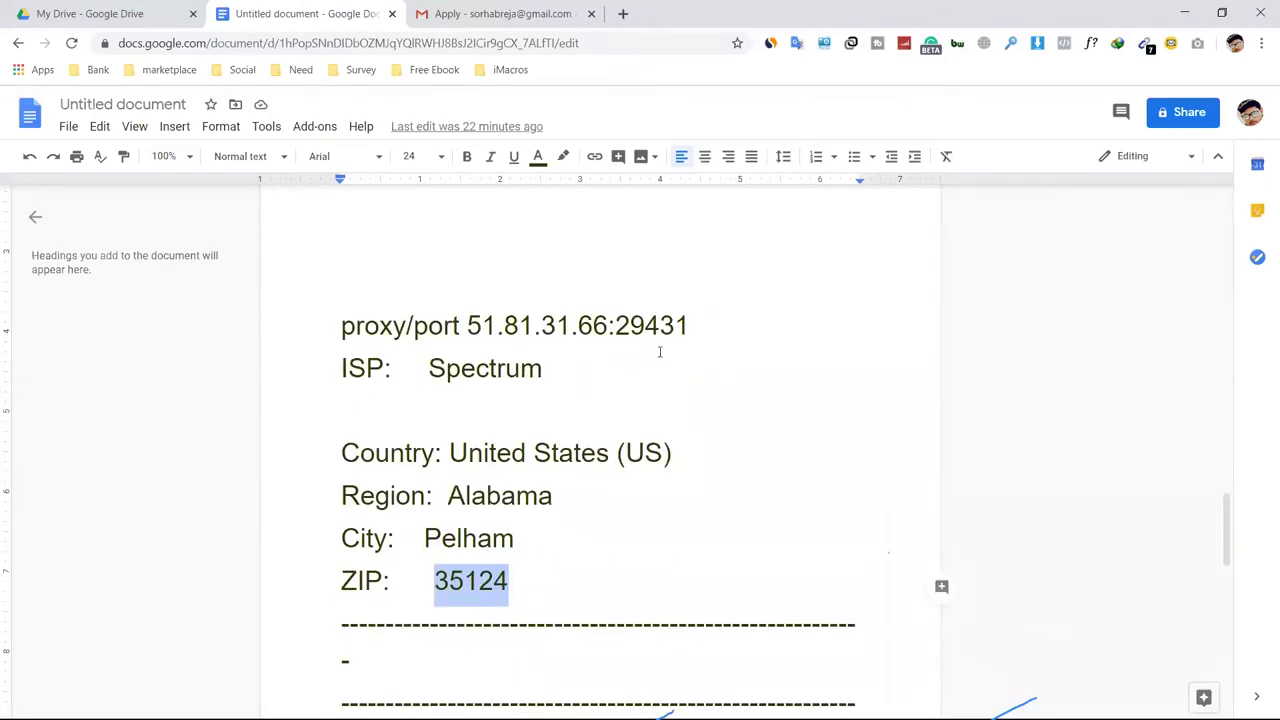
Select the proxy address 51.81.31.66:29431 in the Google Docs notes.
scroll(659, 351, down, 2)
scroll(659, 351, up, 1)
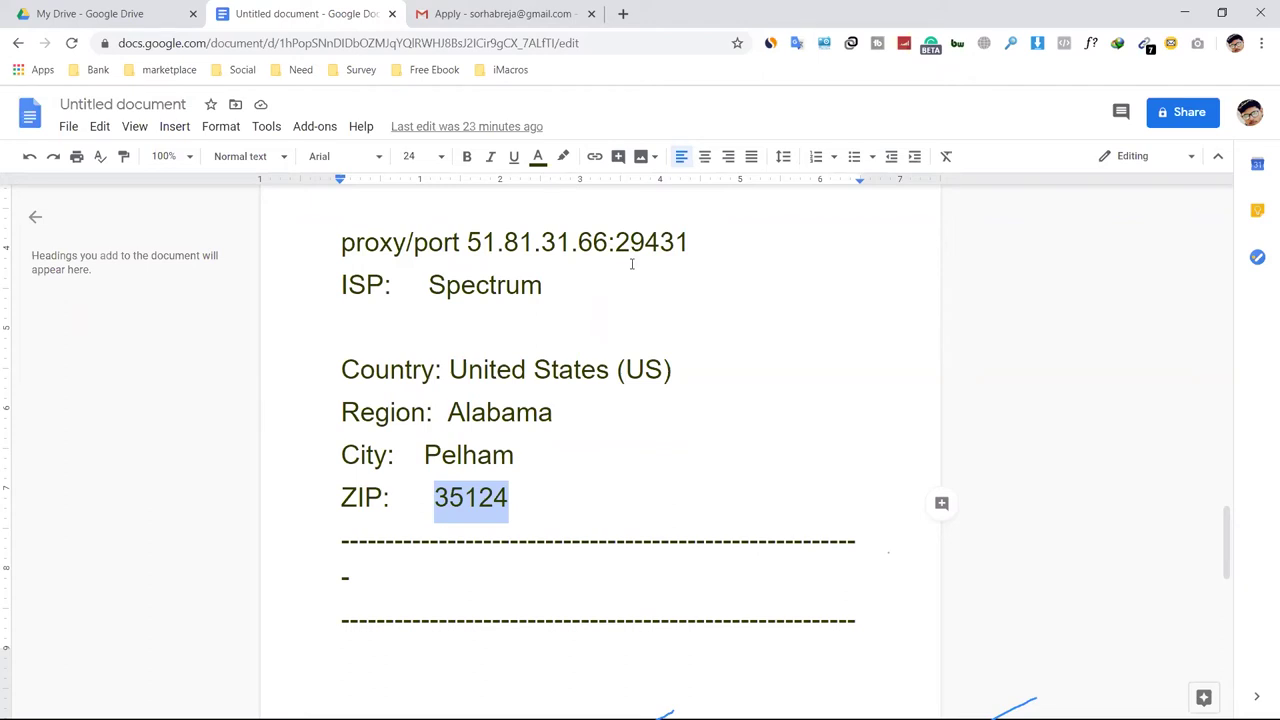
drag(688, 248, 473, 249)
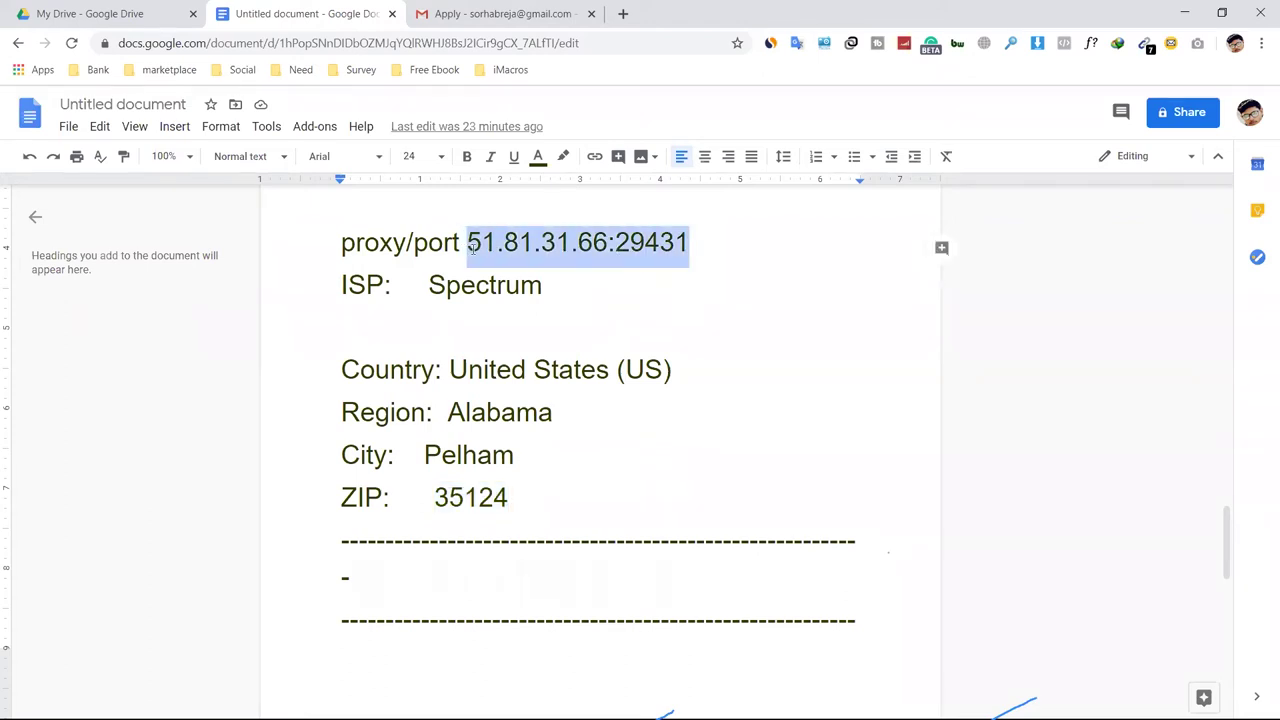
click(694, 257)
drag(690, 248, 466, 247)
Minimize the Chrome Docs window to reveal the desktop sticky note.
scroll(814, 426, up, 3)
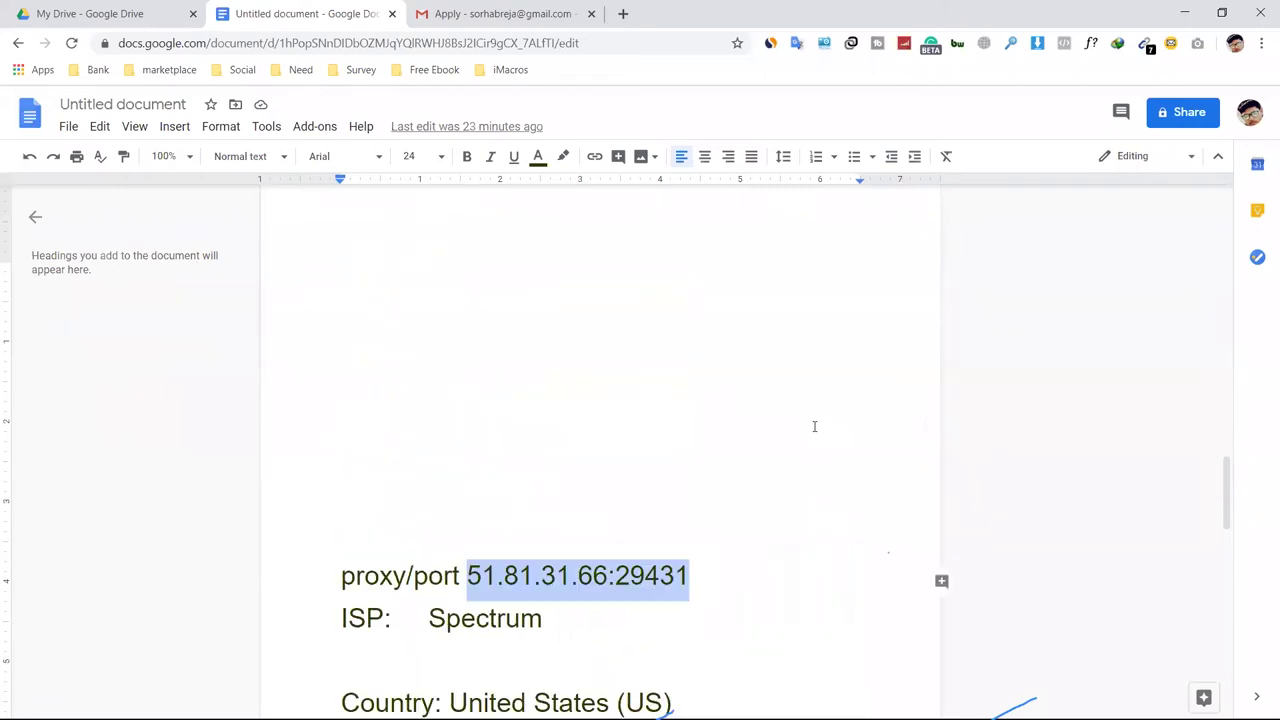
scroll(812, 533, down, 2)
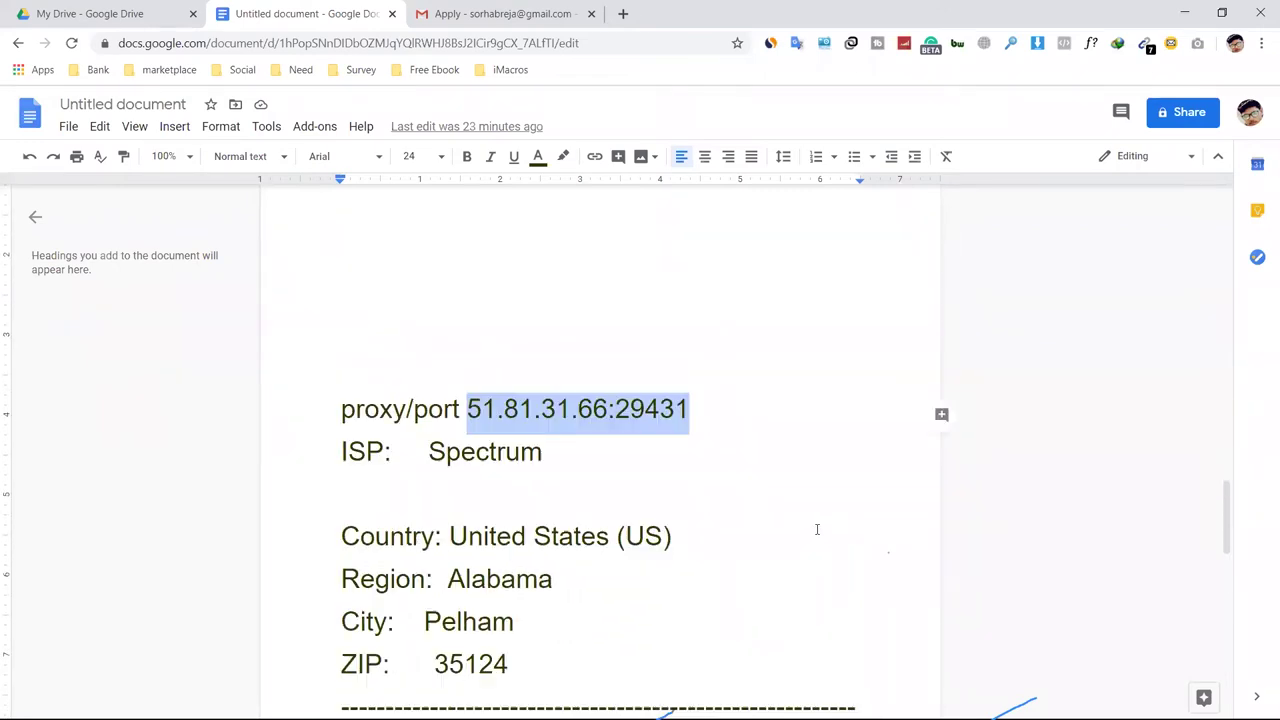
click(1184, 12)
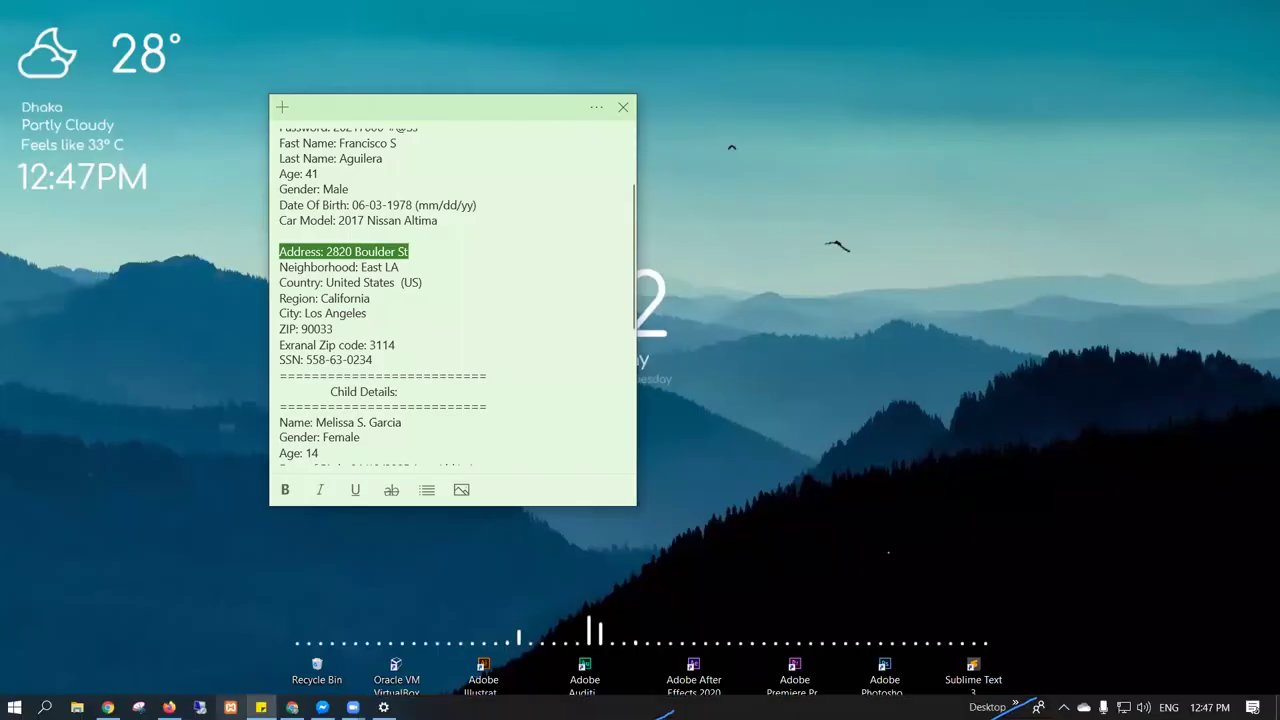
Restore the Firefox whoer.net window from the taskbar.
click(231, 707)
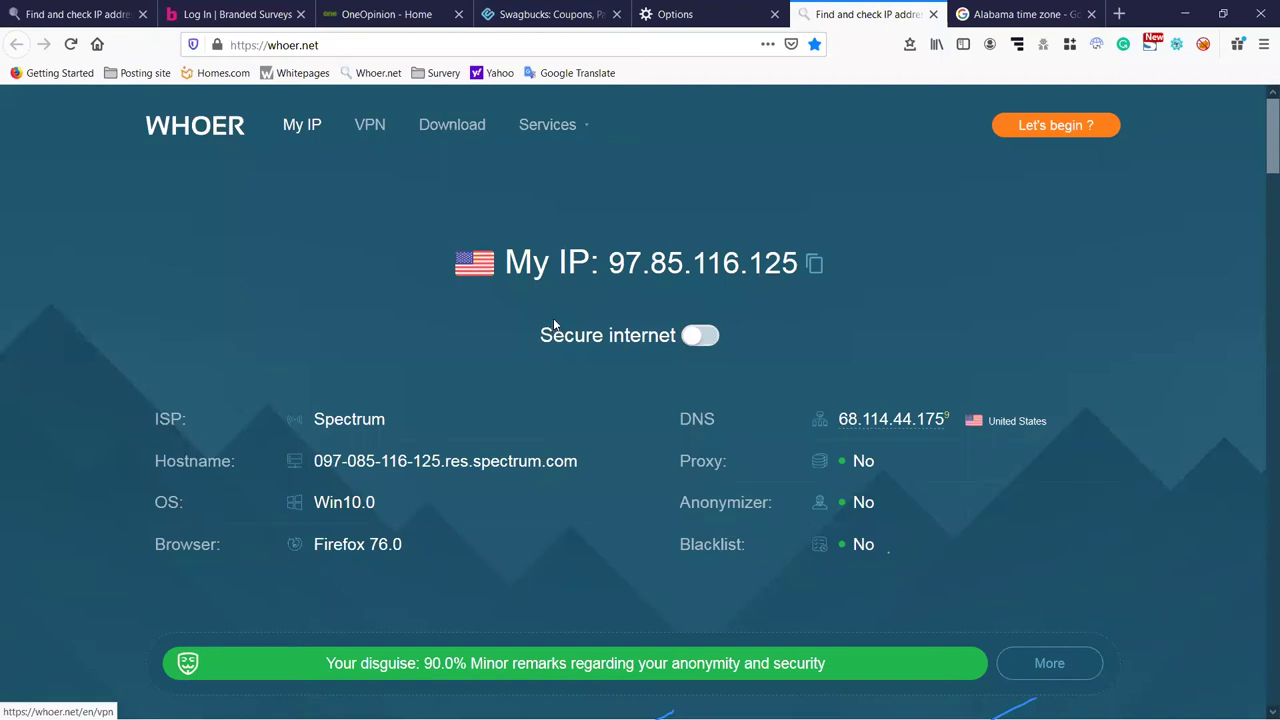
Clear all browsing history with time range Everything, then minimize Firefox.
key(ctrl+shift+Delete)
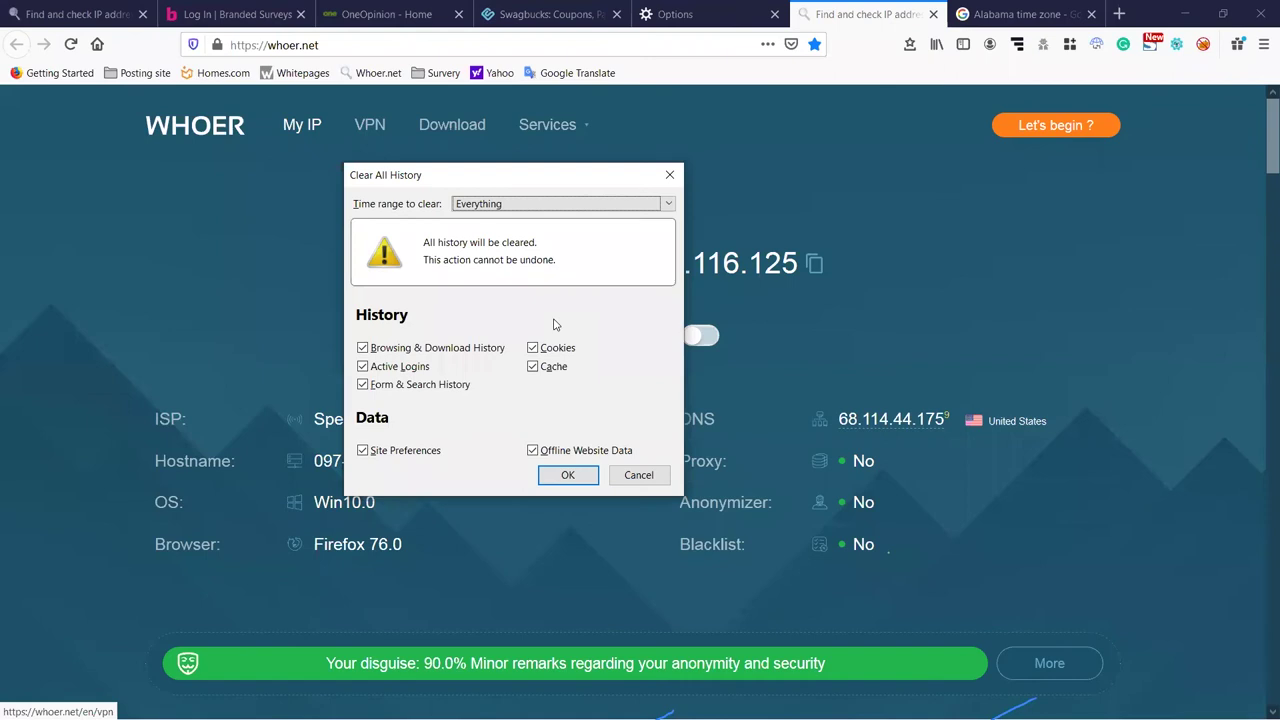
click(566, 204)
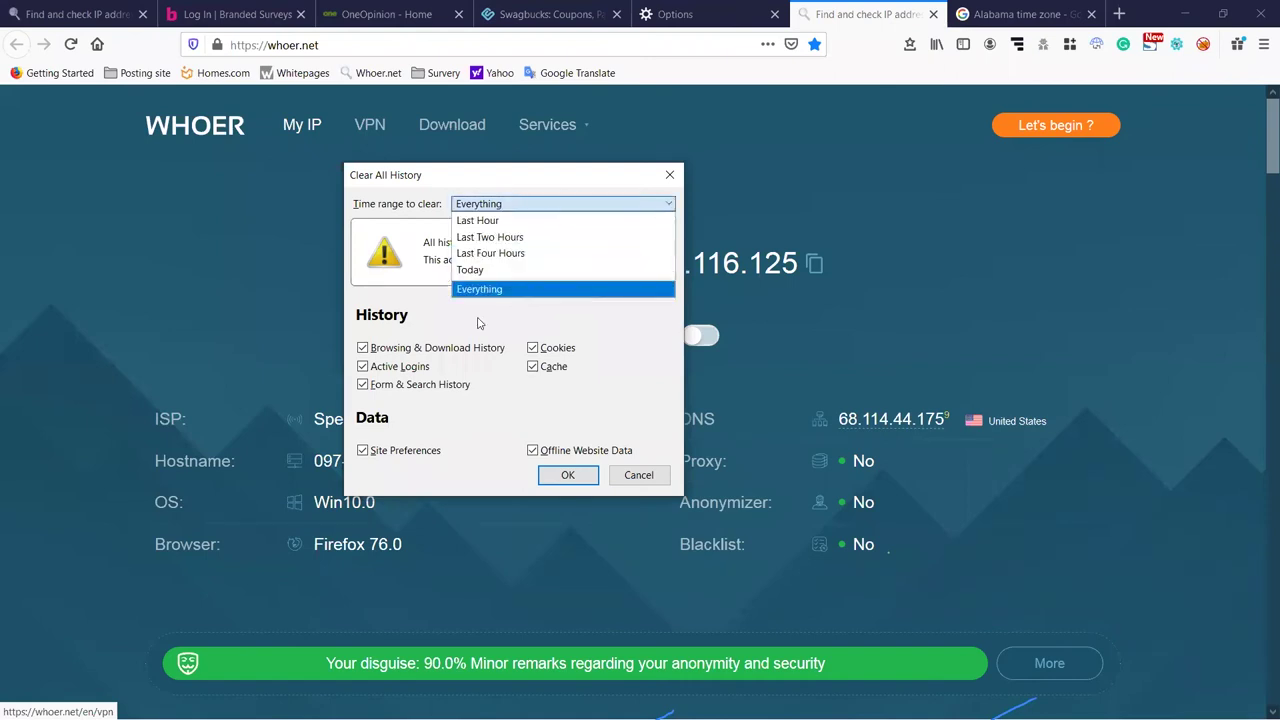
click(405, 340)
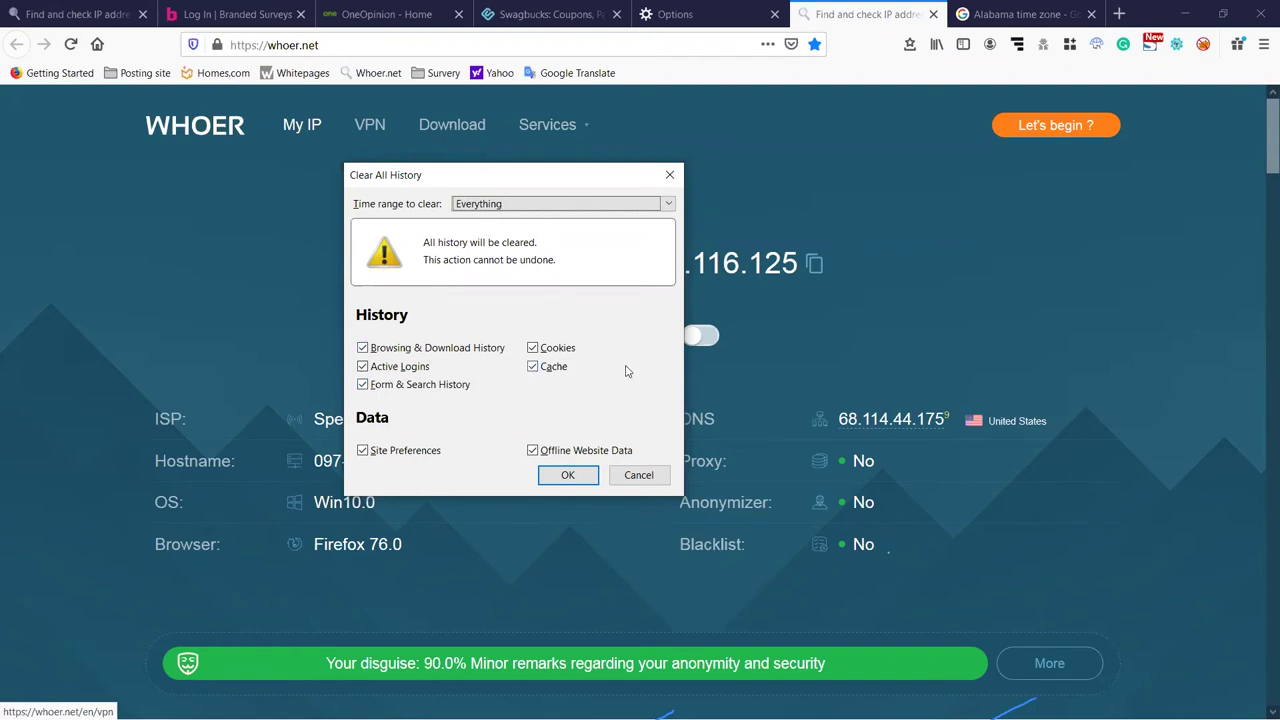
key(Return)
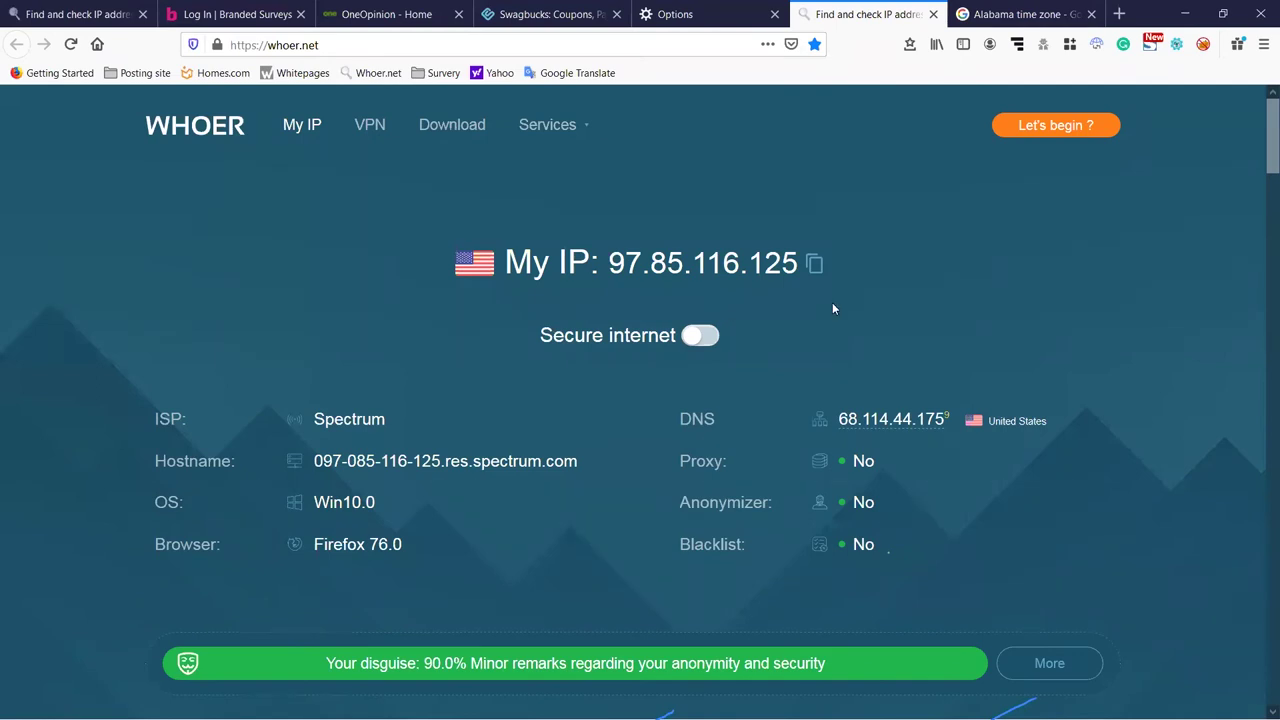
click(1184, 14)
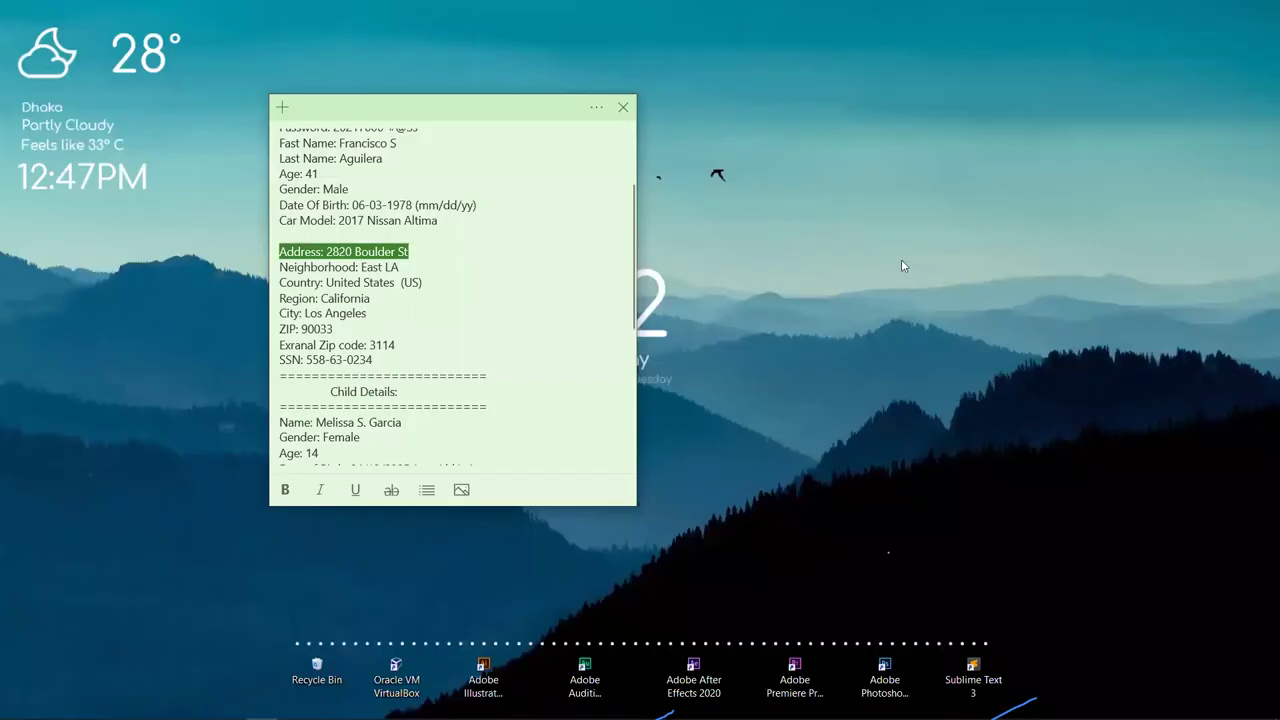
Refresh the desktop repeatedly via its right-click menu.
right_click(881, 95)
click(920, 146)
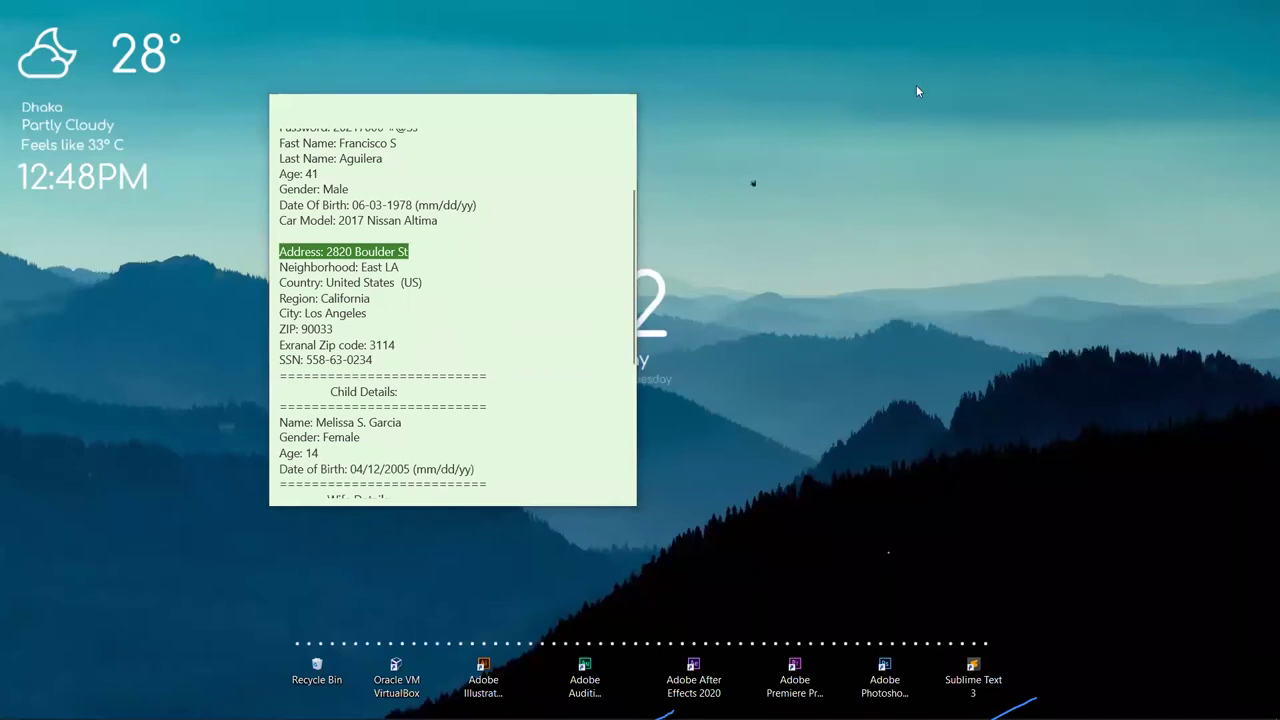
right_click(917, 91)
click(942, 144)
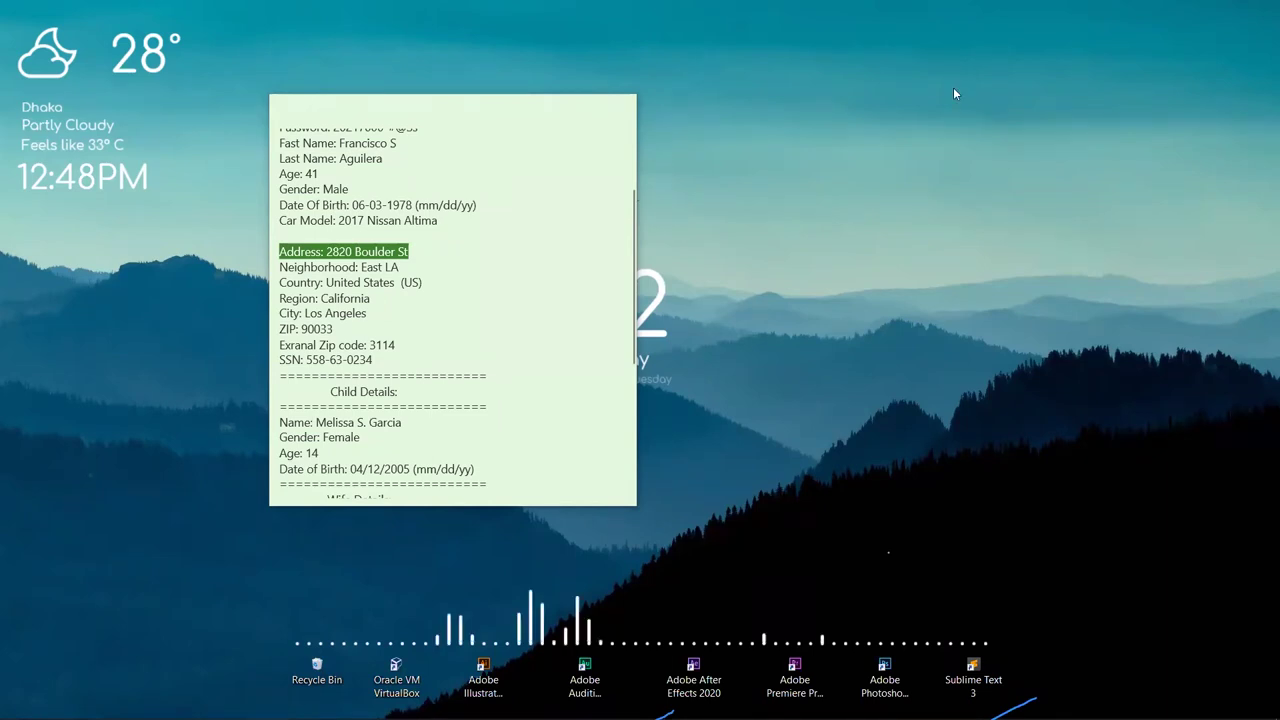
right_click(951, 88)
click(975, 134)
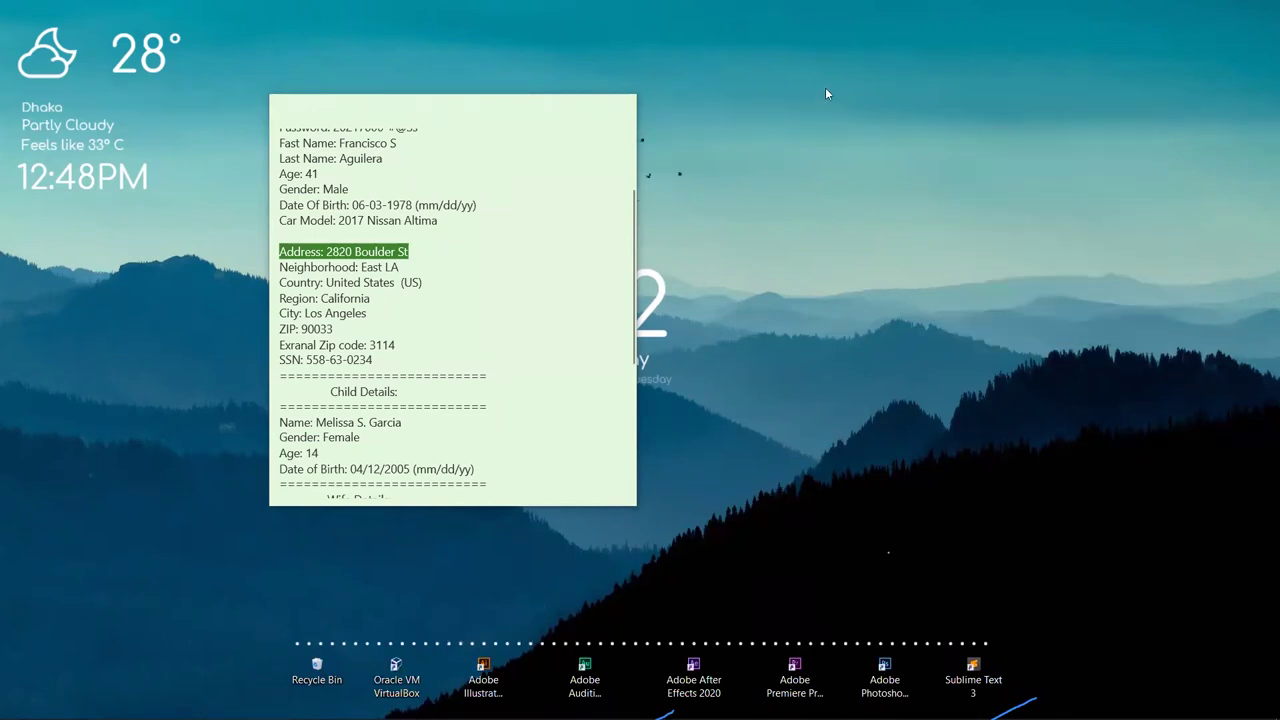
right_click(905, 140)
click(905, 136)
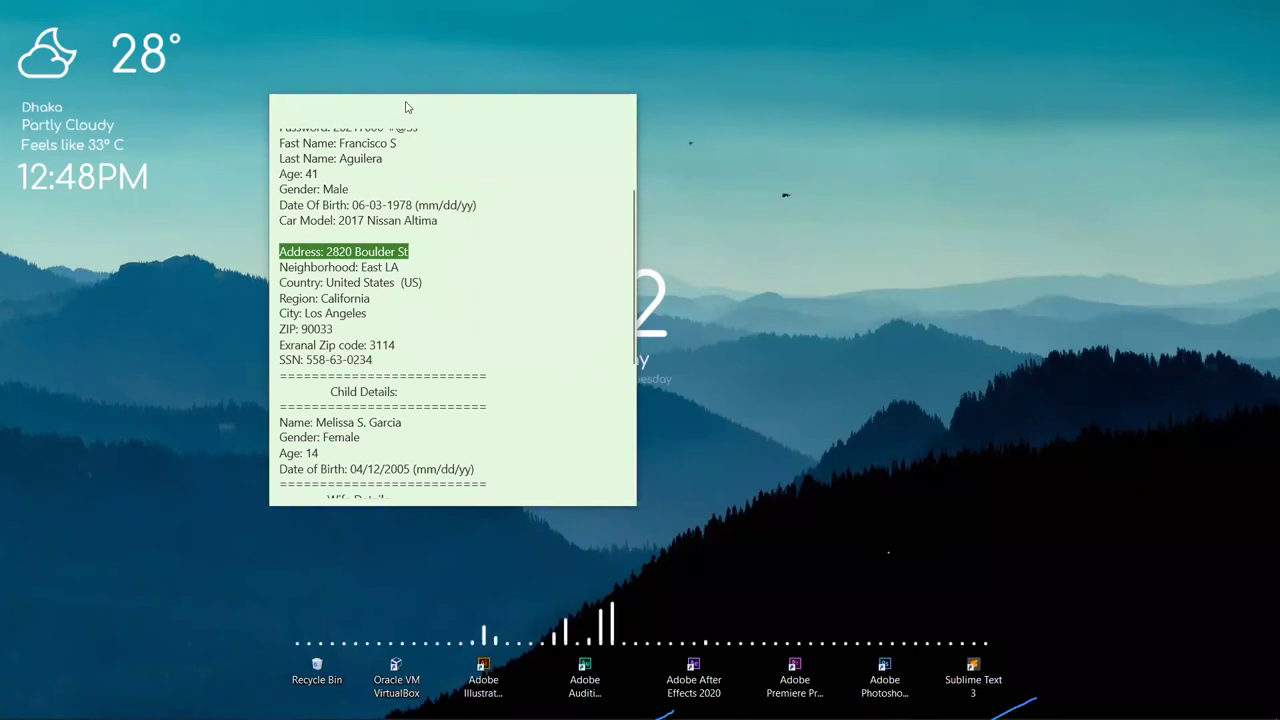
Drag the sticky note left to uncover the date widget, then refresh the desktop.
click(344, 112)
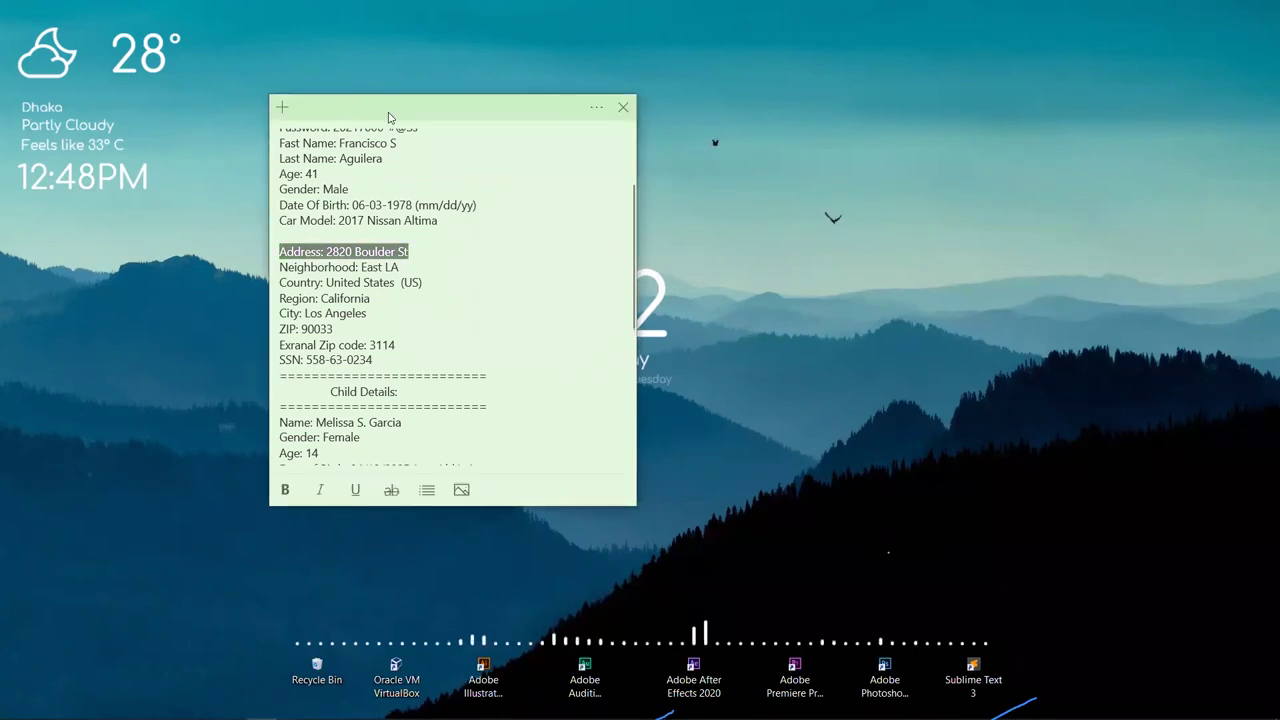
drag(390, 118, 299, 112)
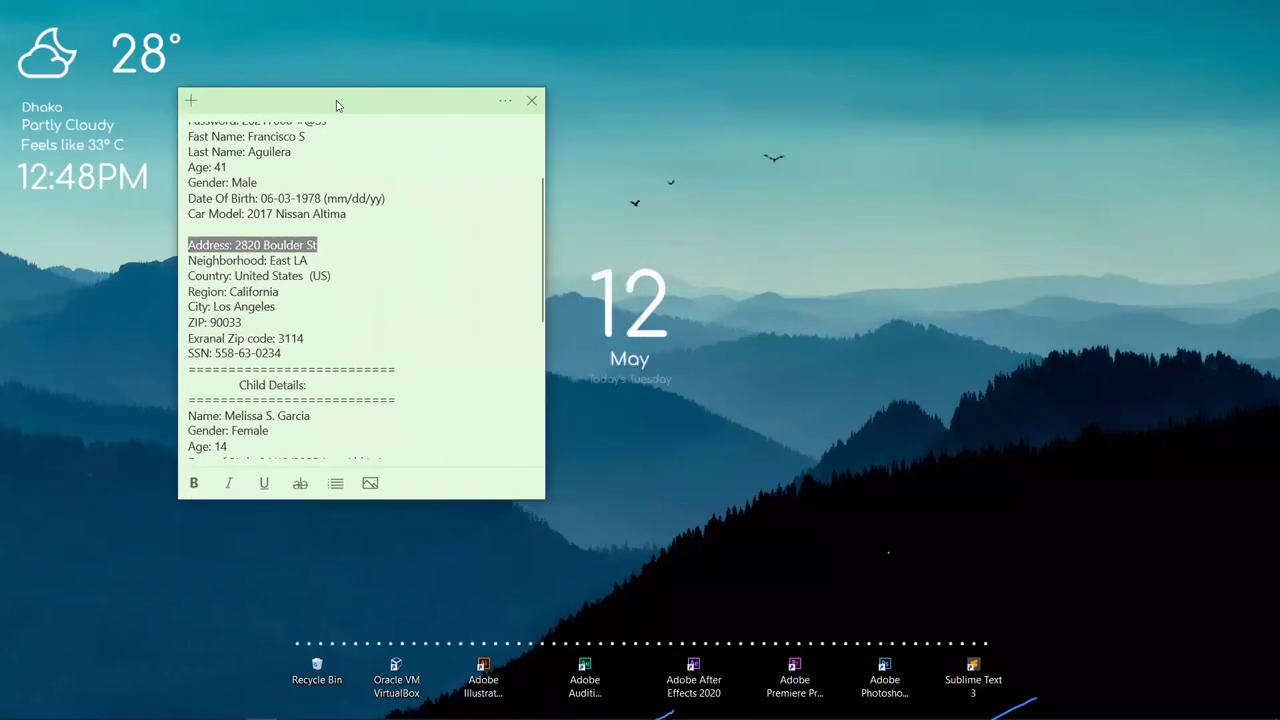
right_click(1030, 104)
click(1076, 150)
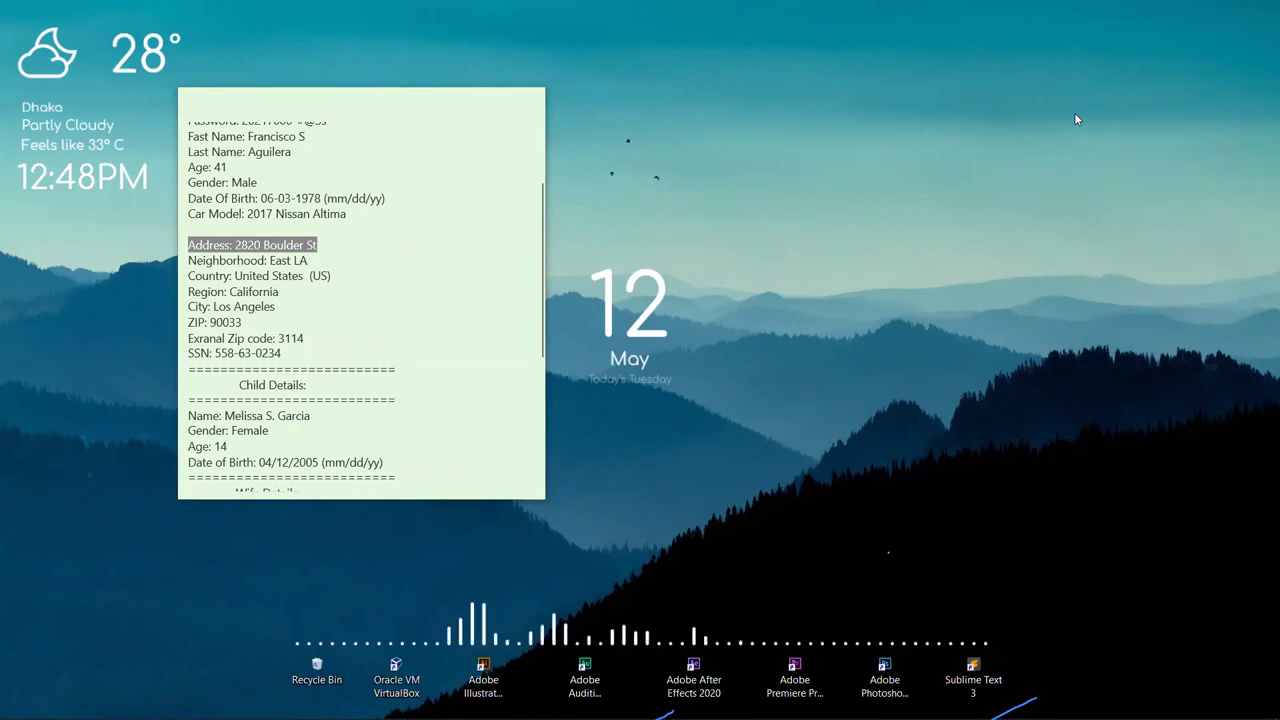
right_click(1046, 90)
click(1090, 141)
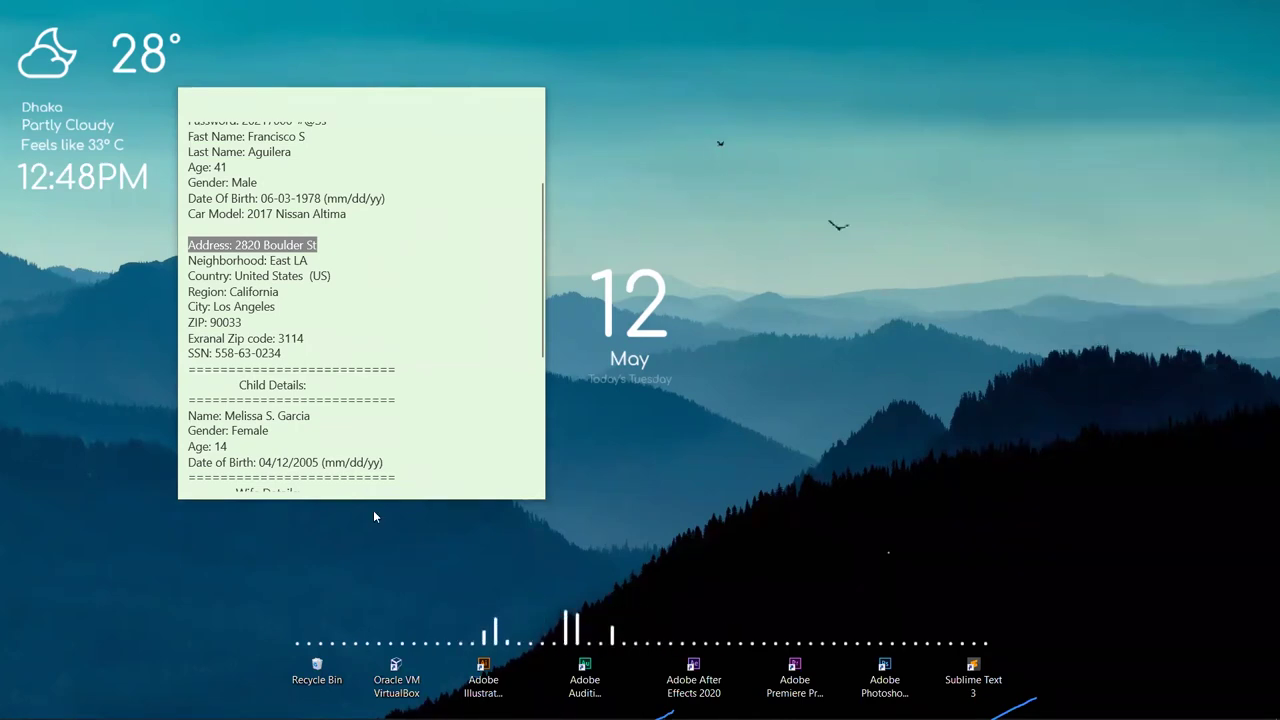
Bring the Google Docs proxy notes back from the Chrome taskbar icon.
mouse_move(374, 718)
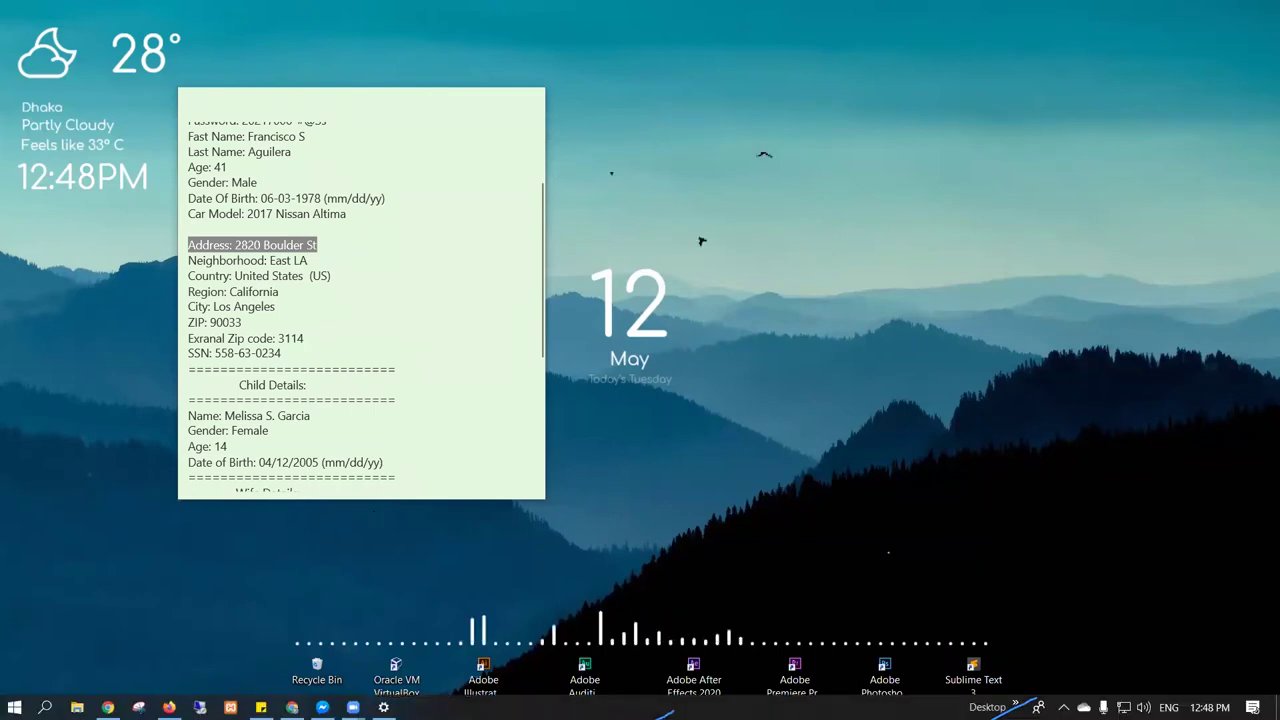
mouse_move(169, 707)
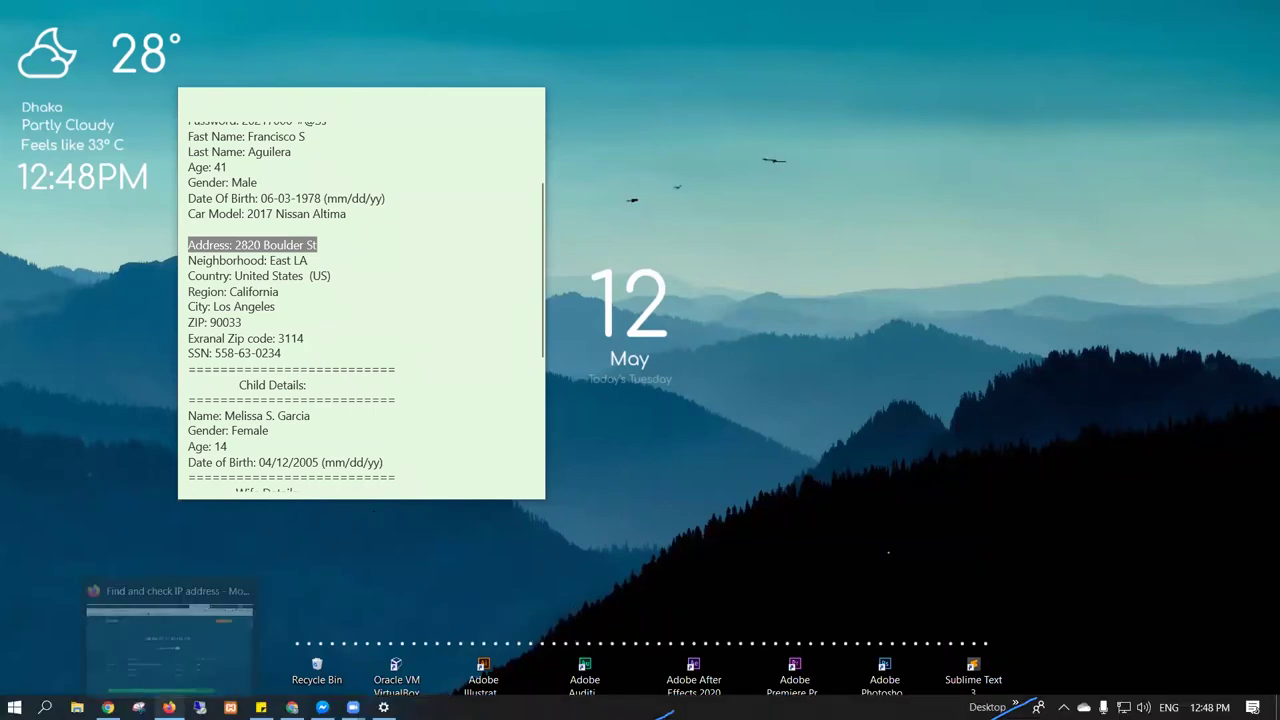
click(107, 707)
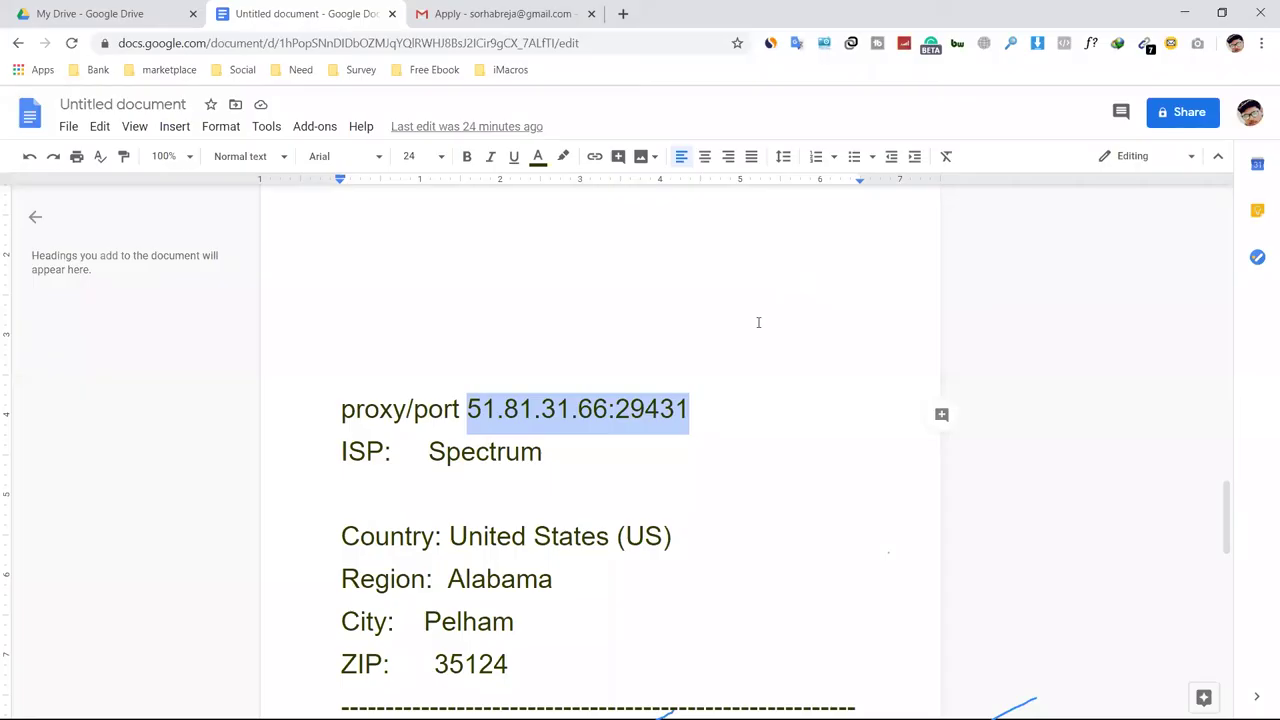
Select item 5's heading text across its first two lines.
scroll(758, 325, up, 15)
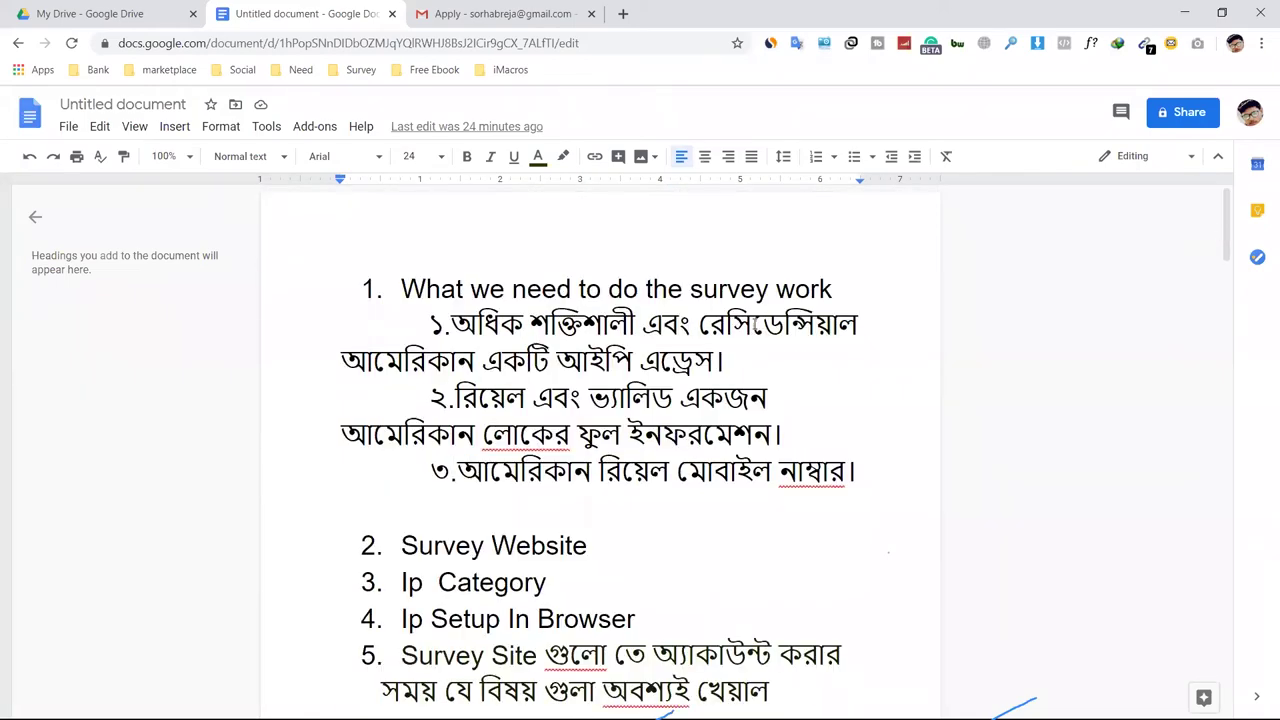
scroll(757, 321, down, 3)
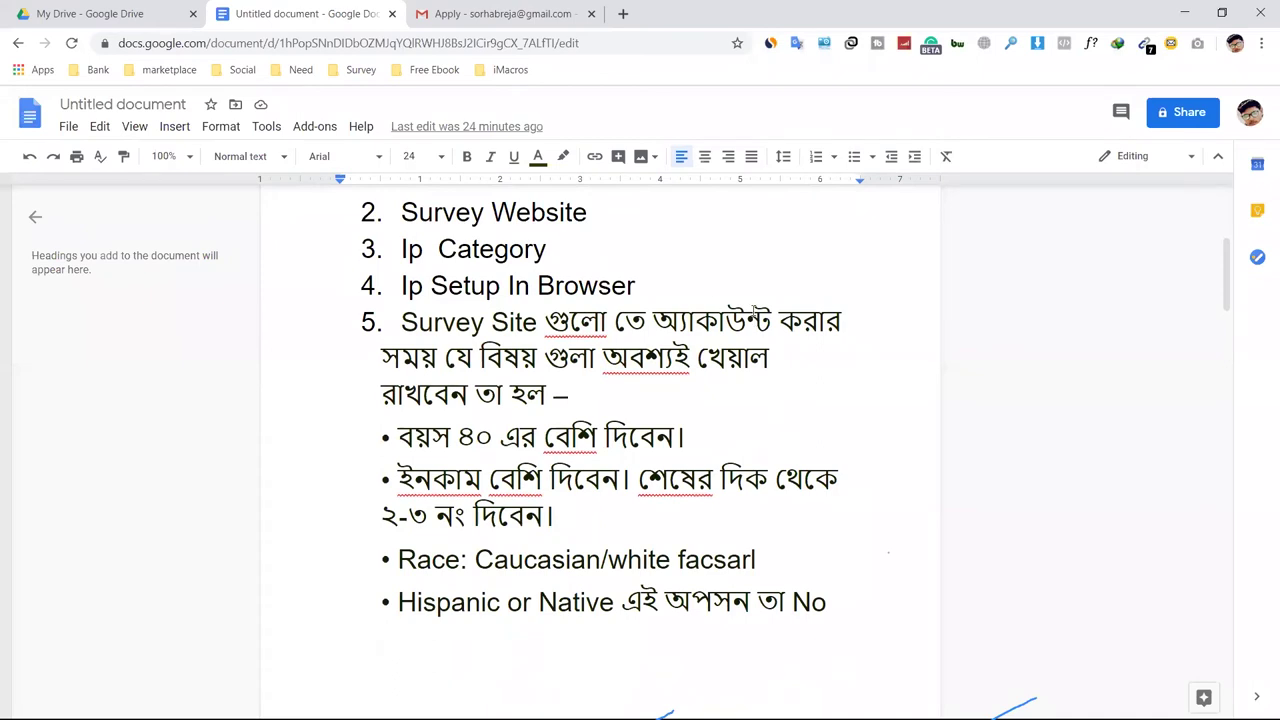
click(397, 325)
drag(463, 323, 802, 322)
drag(671, 341, 616, 388)
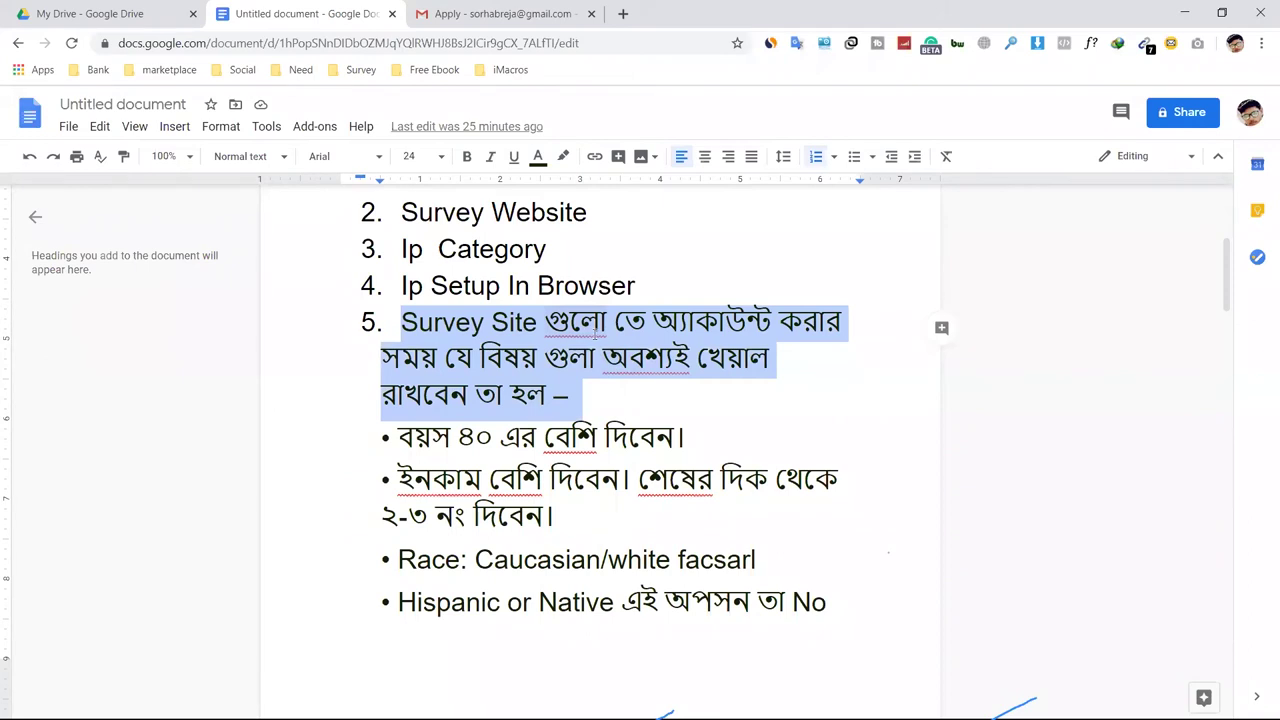
Select the first Bengali bullet, the age-over-40 rule.
scroll(589, 331, down, 2)
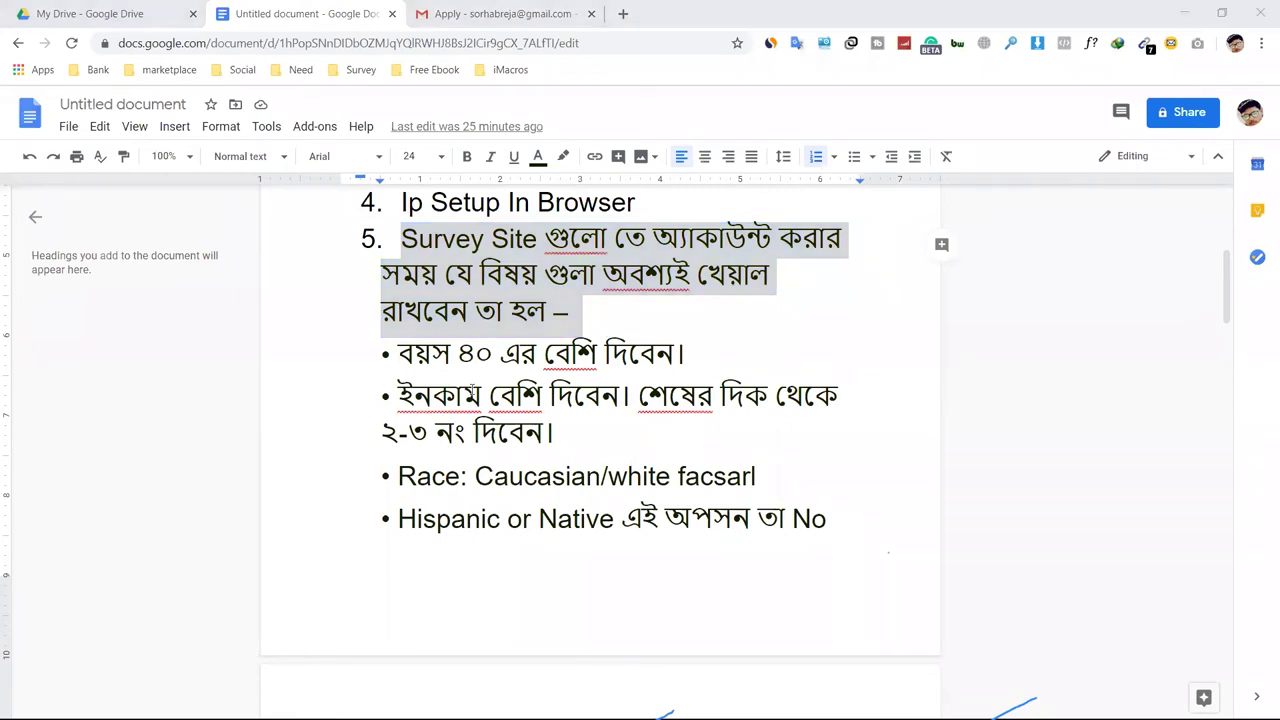
click(511, 310)
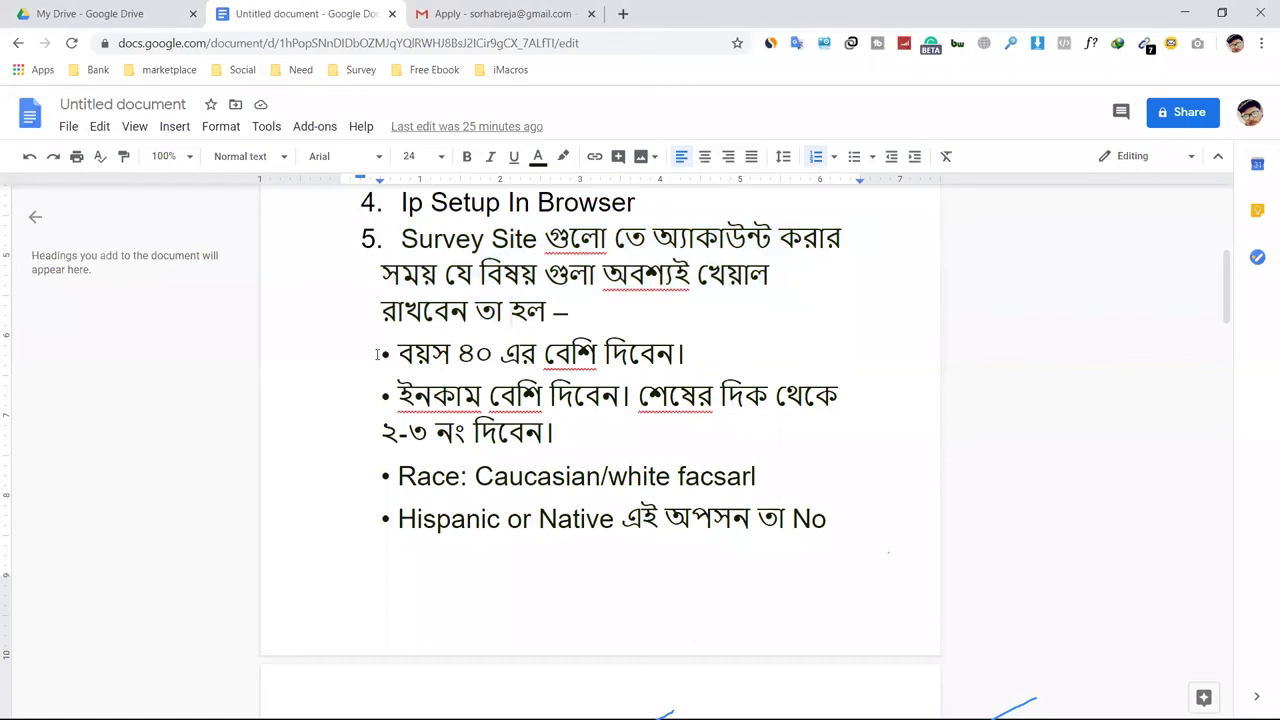
drag(382, 354, 697, 362)
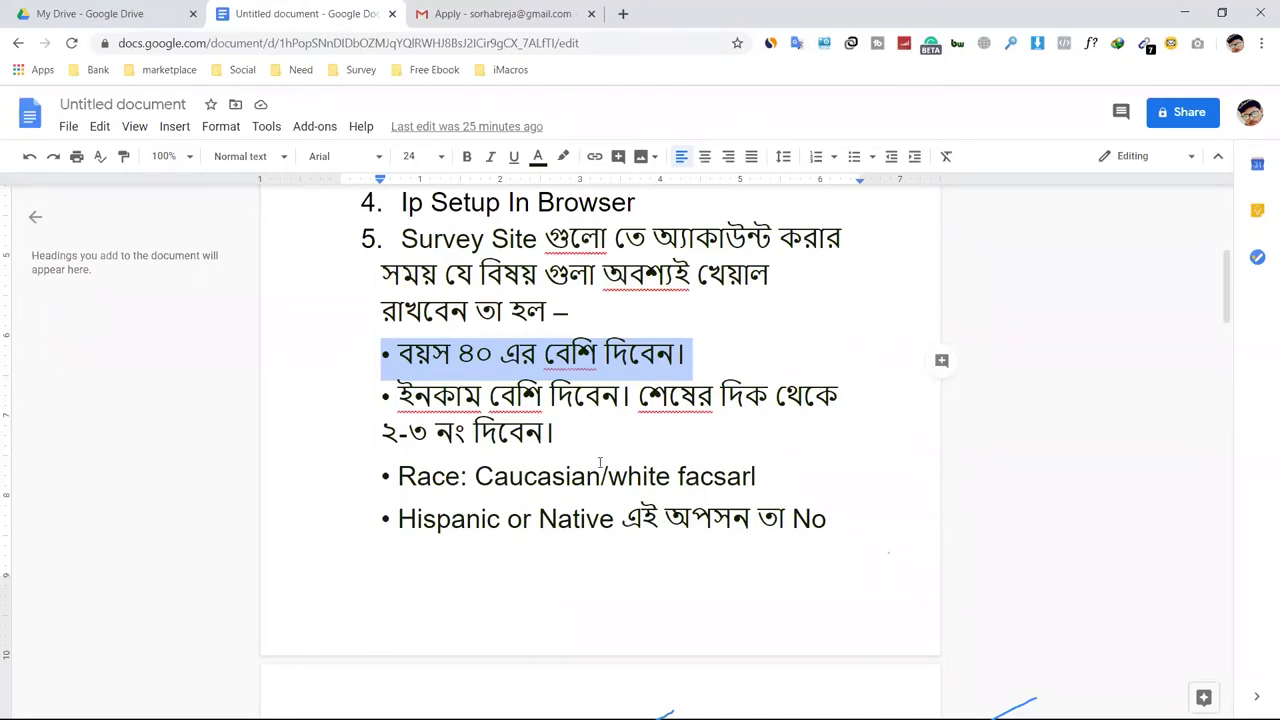
click(694, 358)
drag(694, 358, 386, 362)
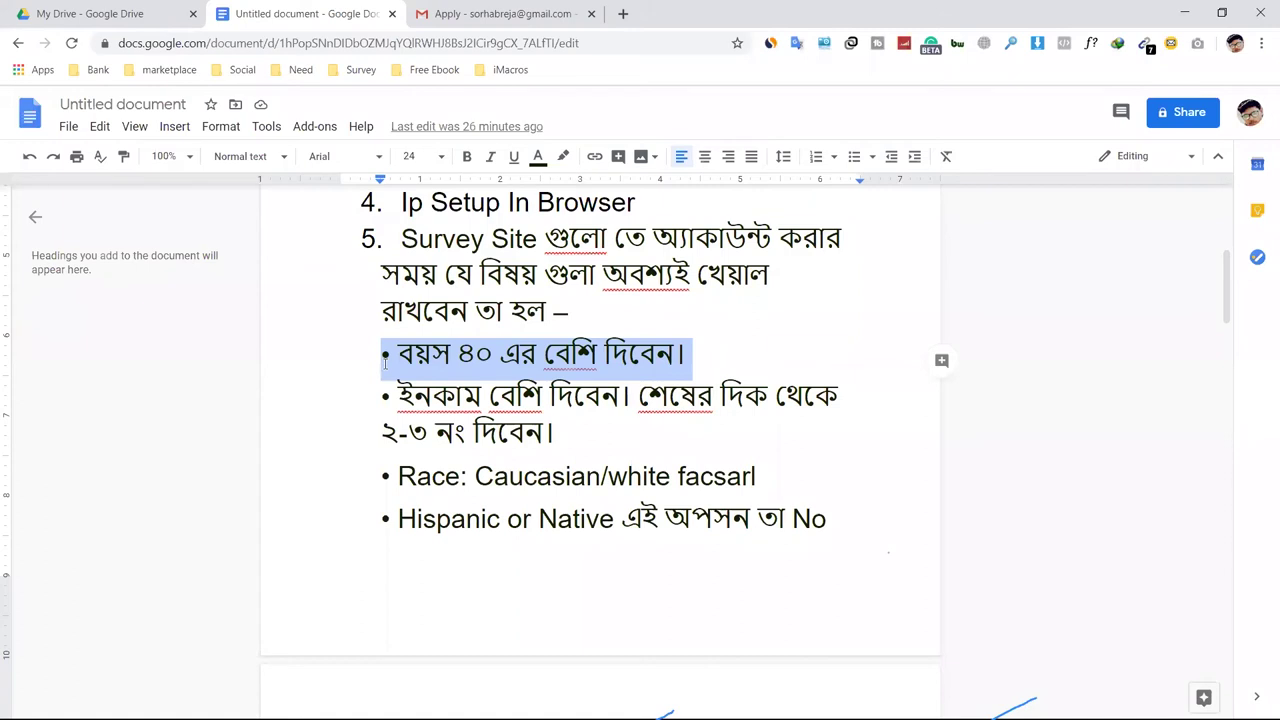
Highlight and clear the age-over-40 bullet line several times.
click(425, 357)
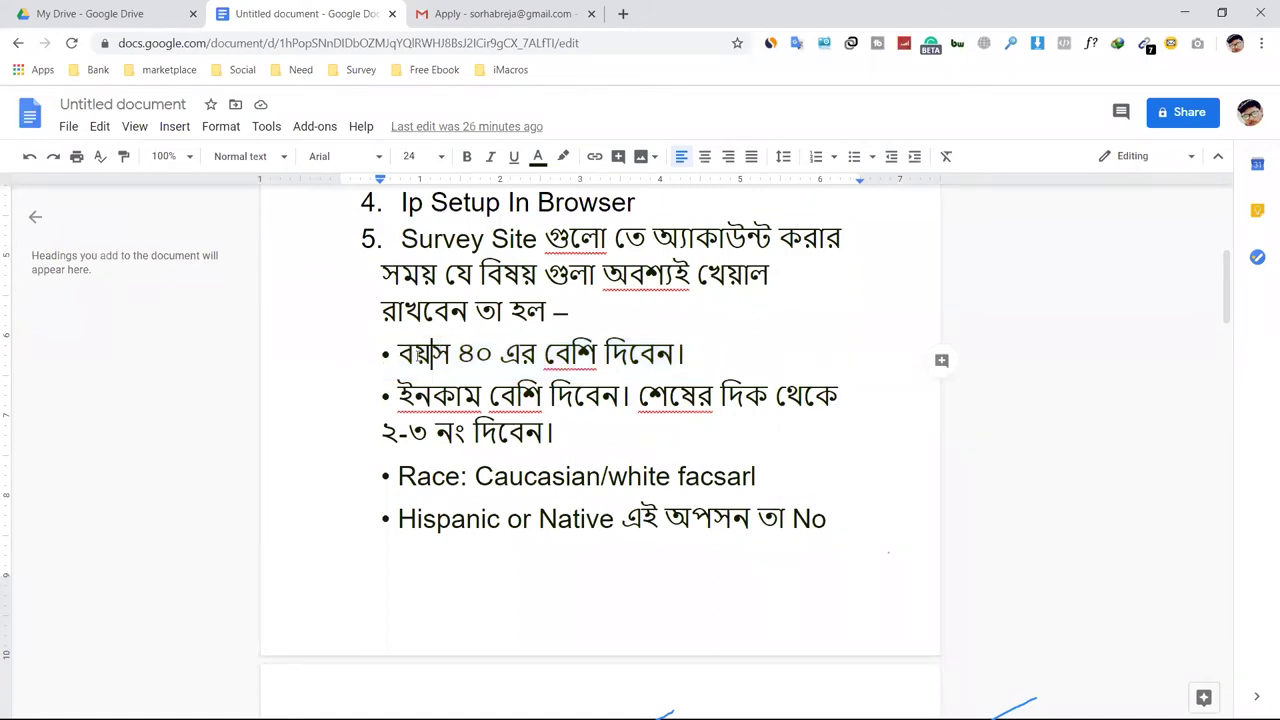
drag(399, 358, 724, 358)
click(726, 358)
drag(708, 360, 353, 360)
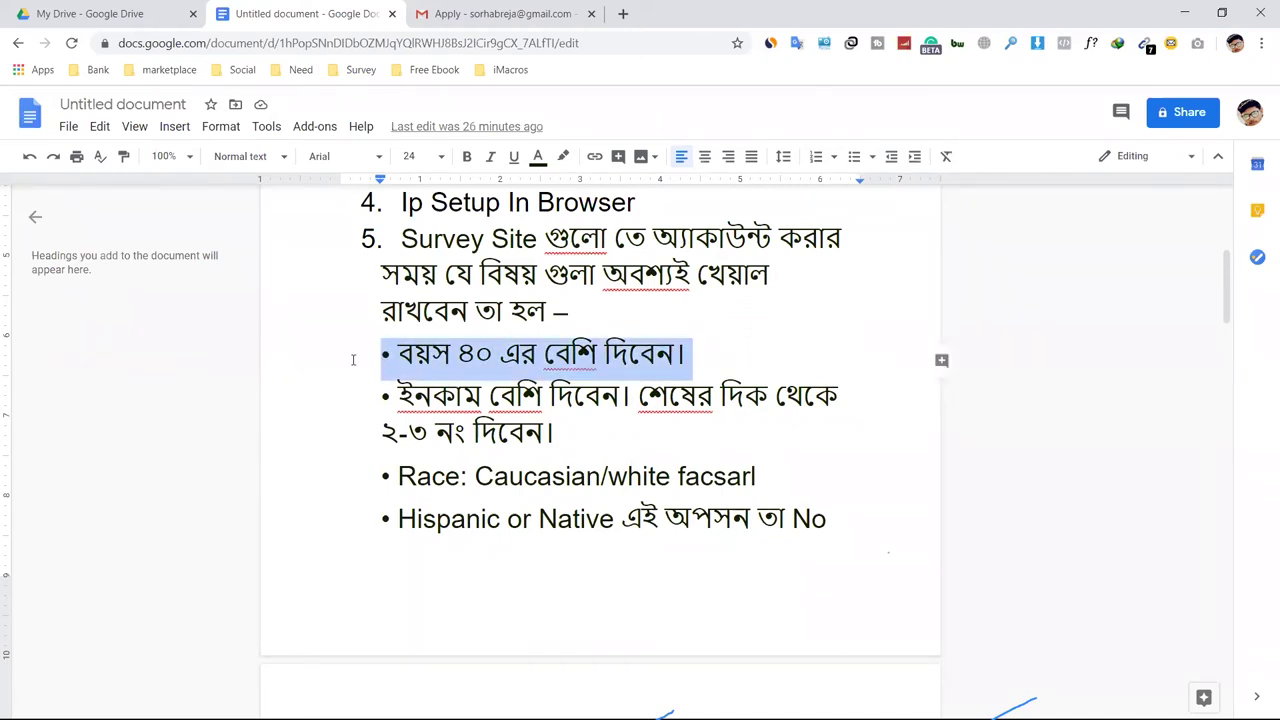
click(353, 360)
shift+click(768, 356)
click(466, 355)
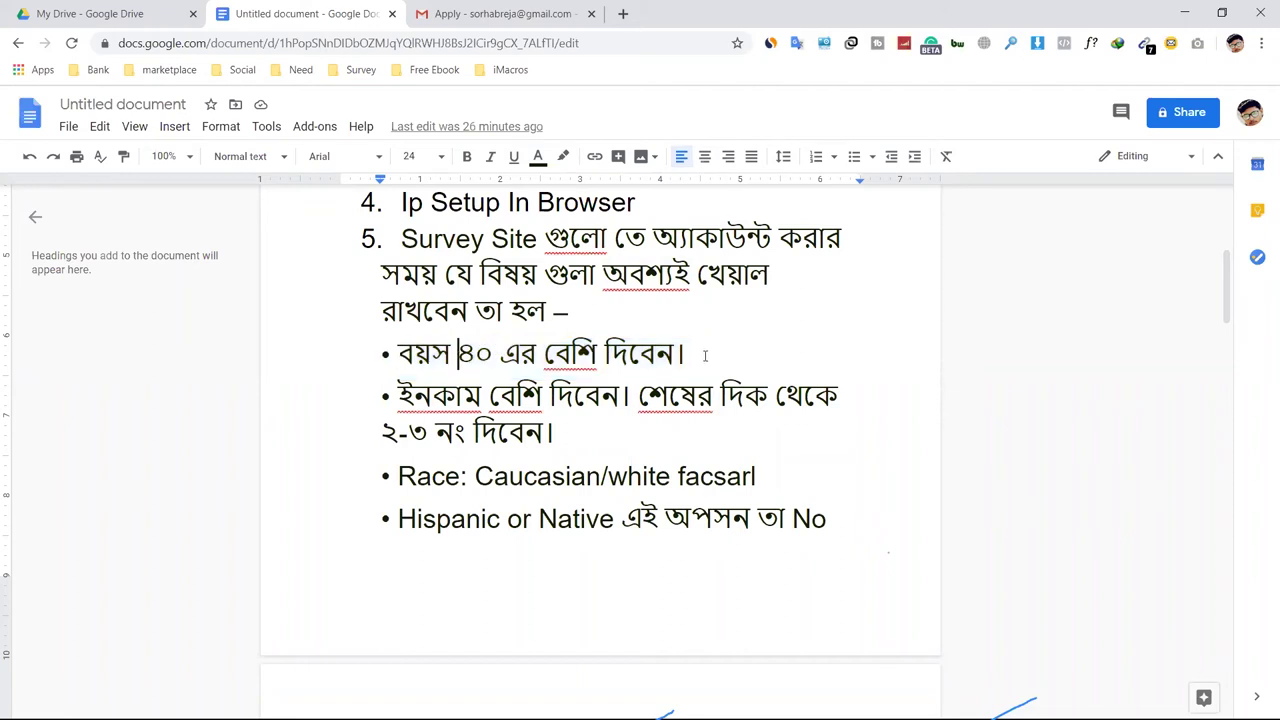
scroll(705, 357, down, 2)
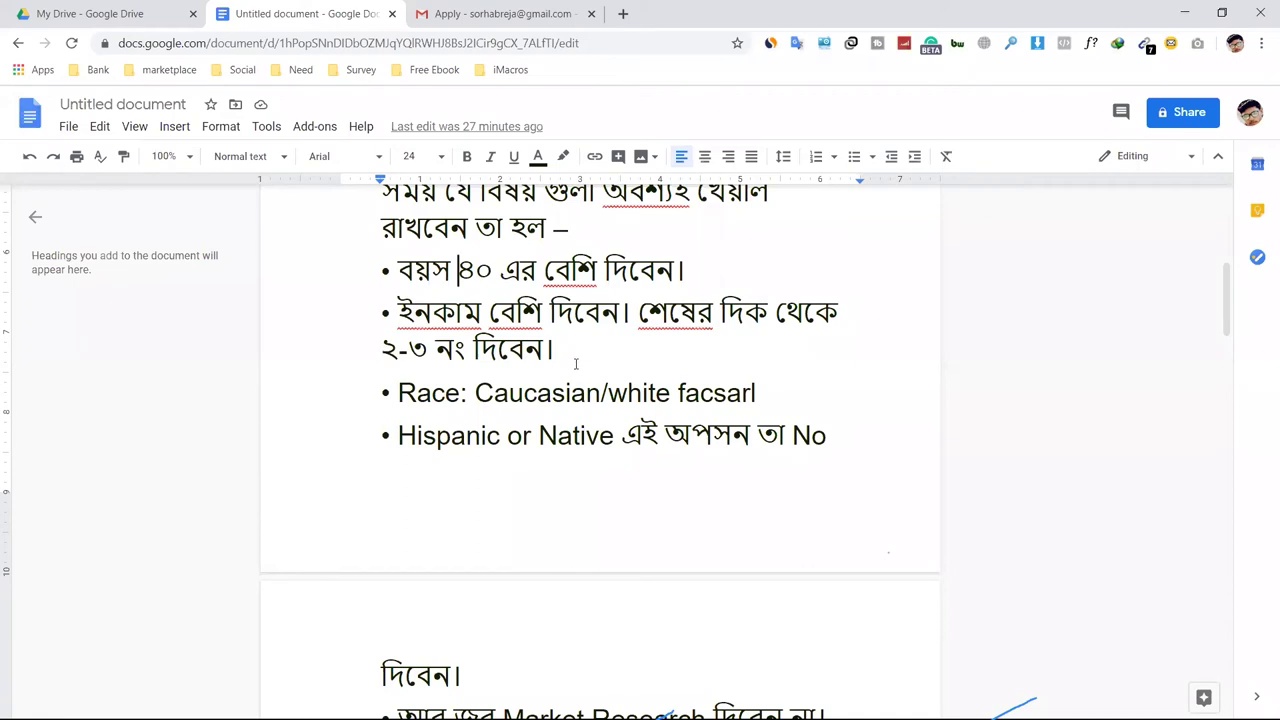
Highlight the survey tip bullets from Ip Category to Hispanic, then place the caret after the income bullet.
drag(452, 435, 365, 290)
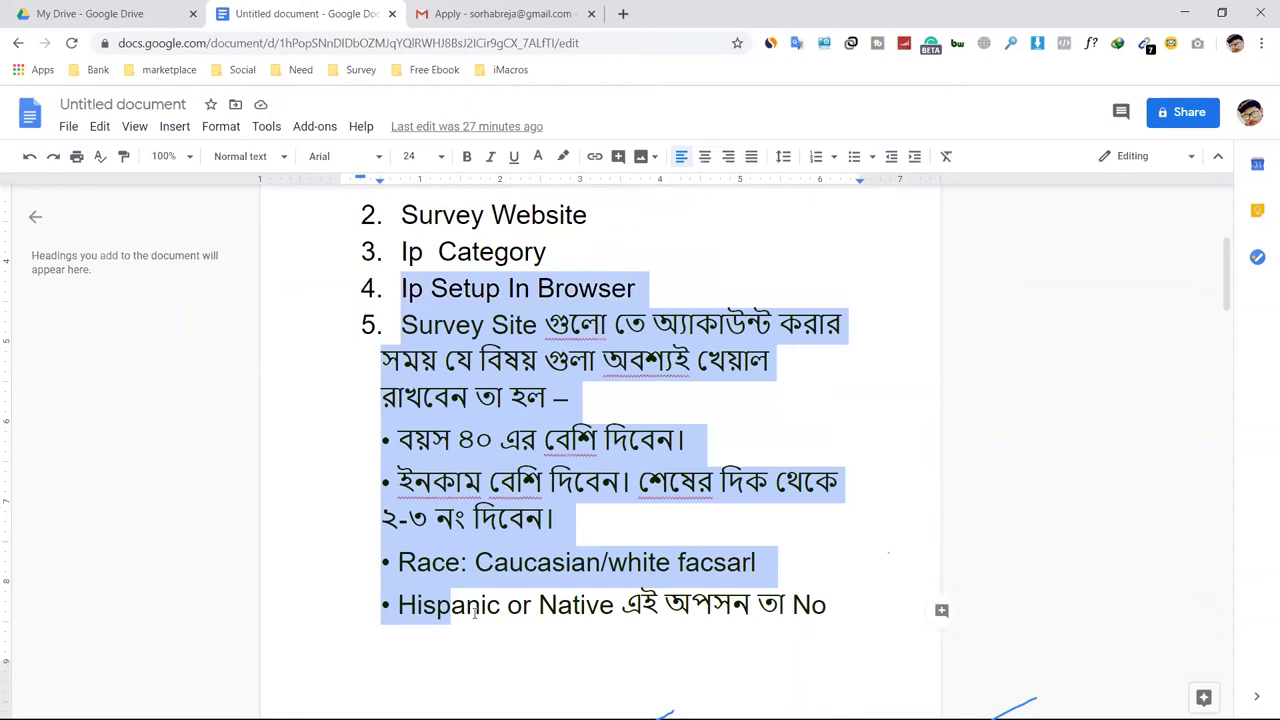
drag(838, 605, 358, 616)
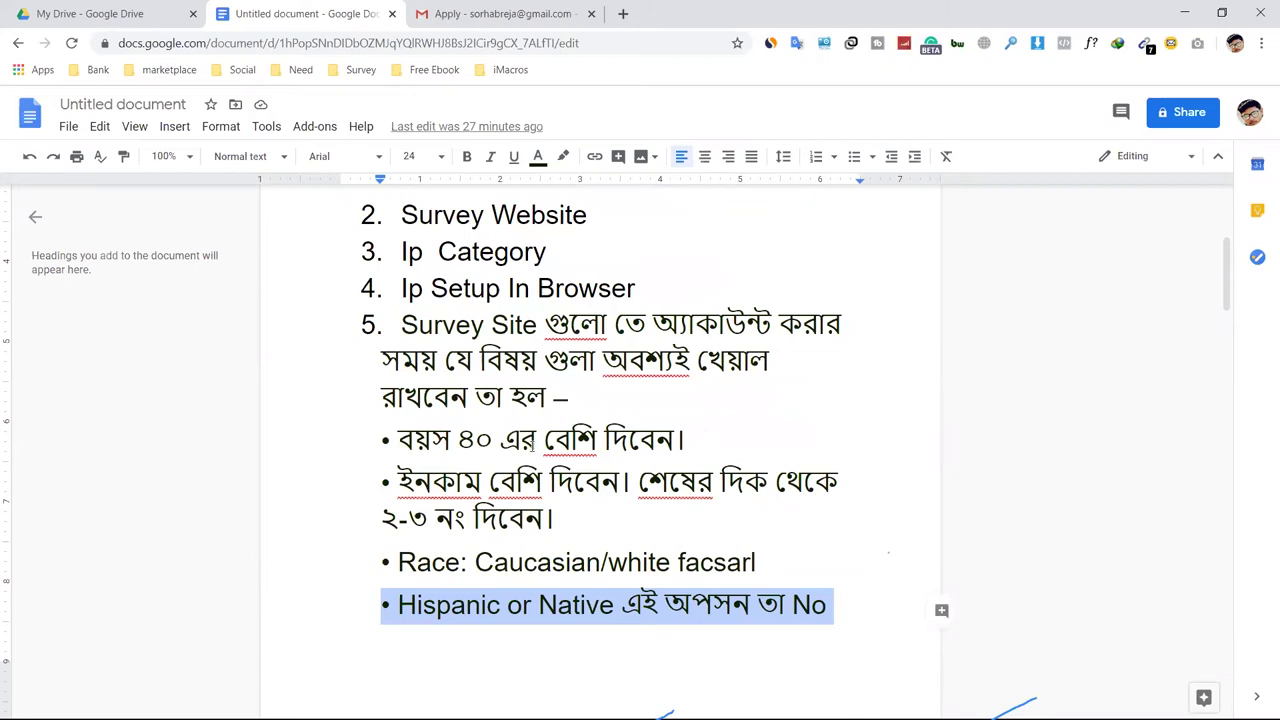
drag(321, 431, 868, 634)
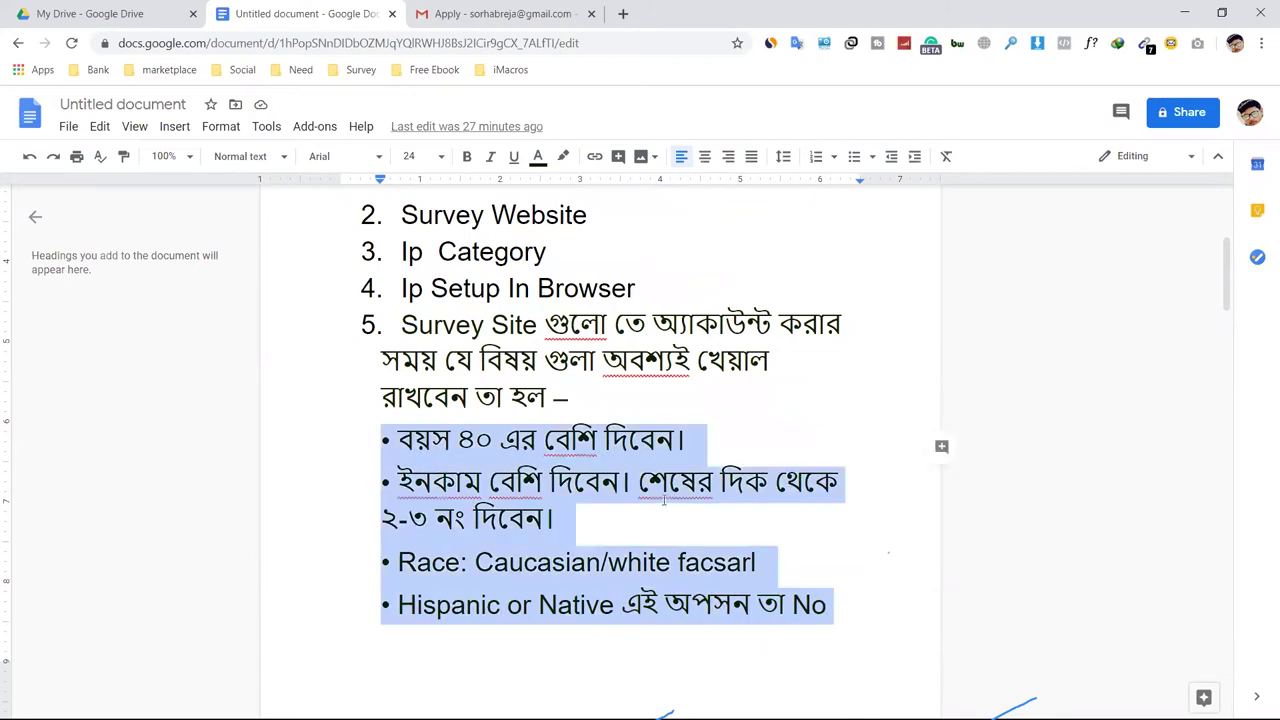
scroll(540, 568, up, 1)
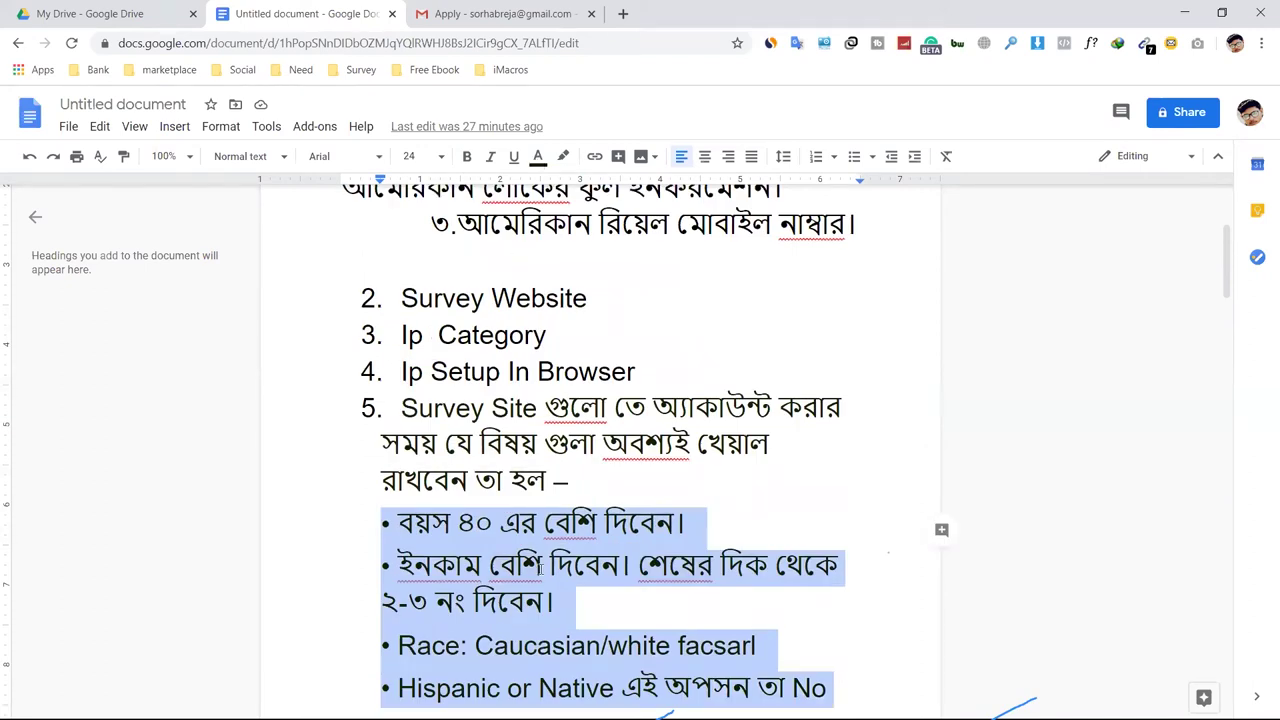
double_click(580, 478)
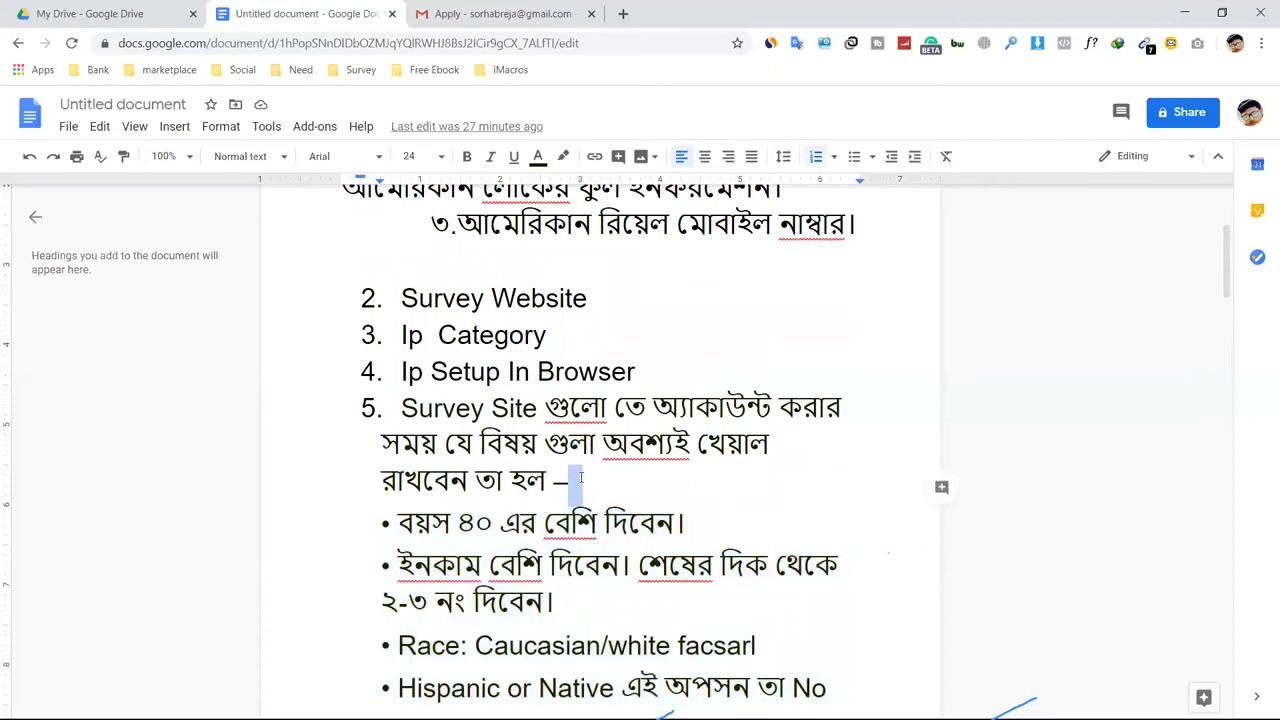
scroll(580, 478, down, 1)
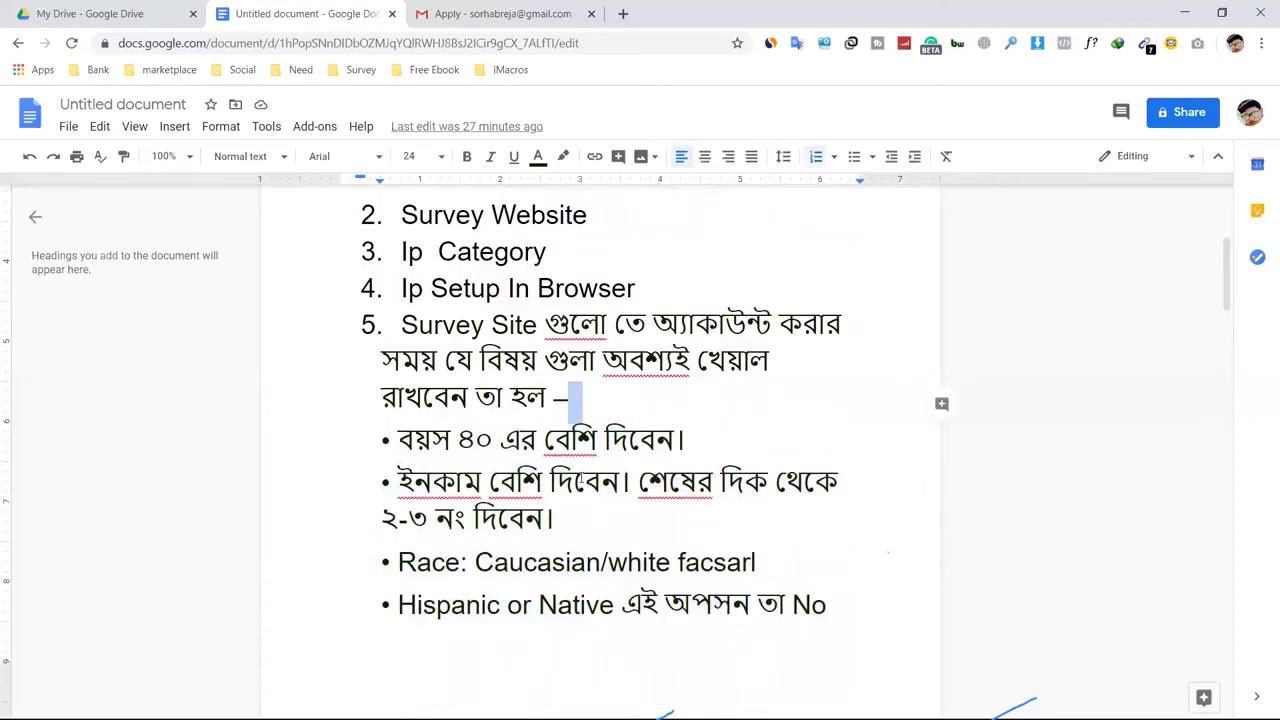
scroll(580, 479, down, 1)
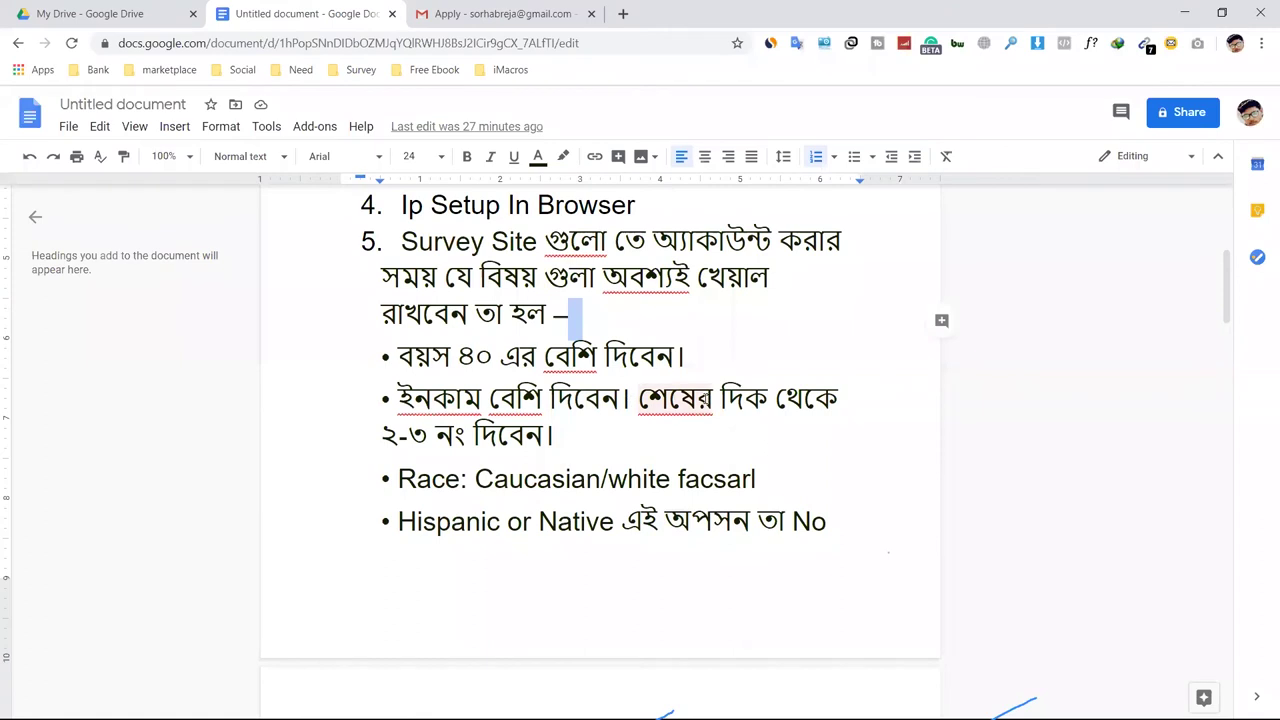
click(573, 440)
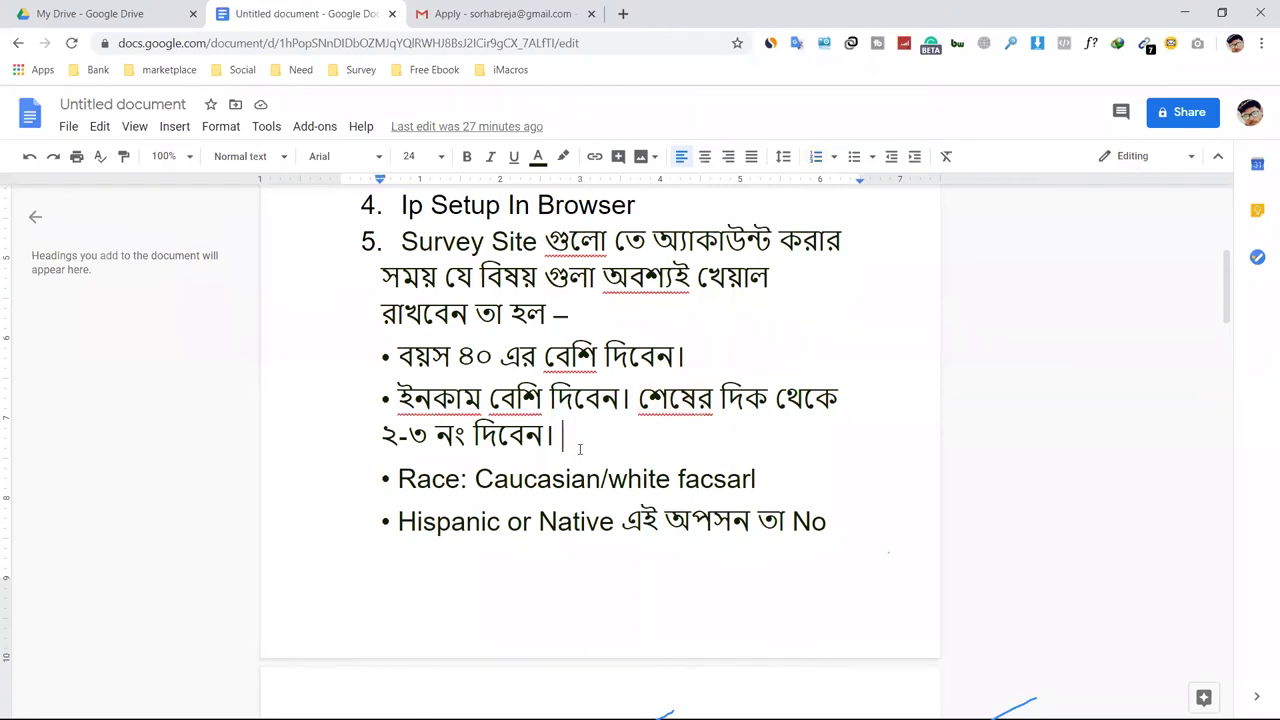
scroll(437, 390, down, 1)
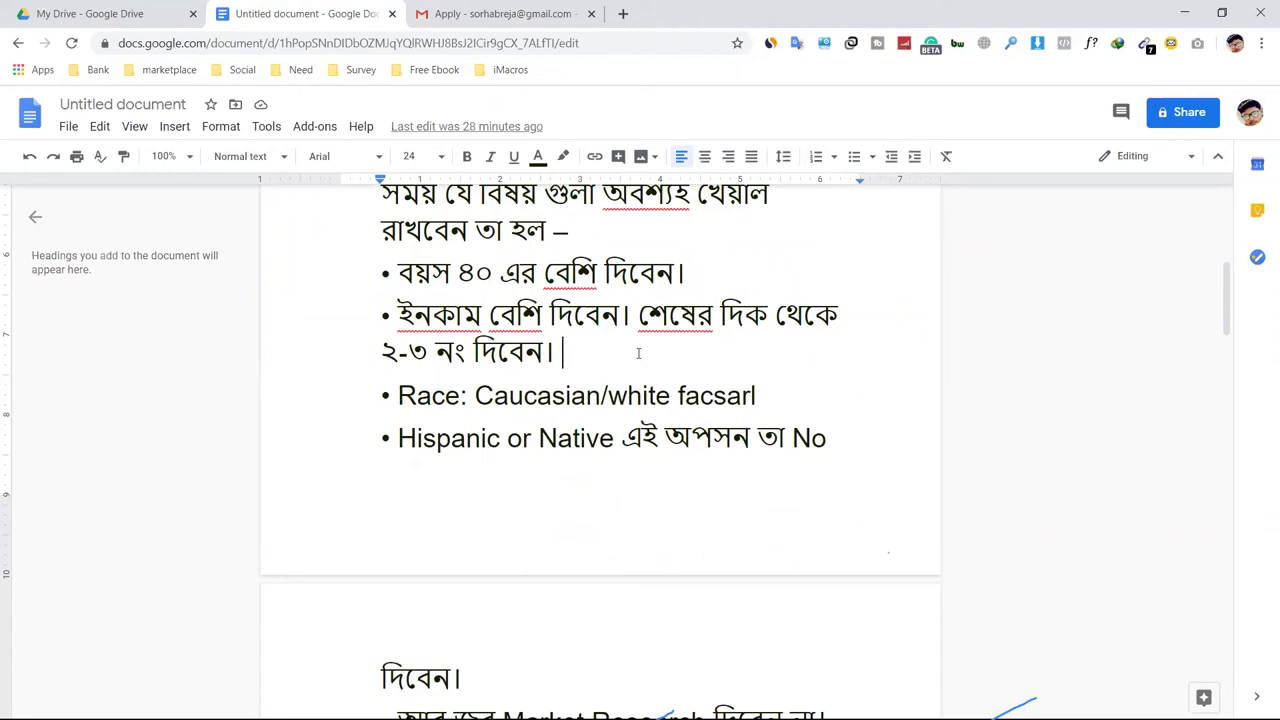
Highlight the income bullet and the Caucasian/white answer on the Race line.
drag(572, 352, 367, 311)
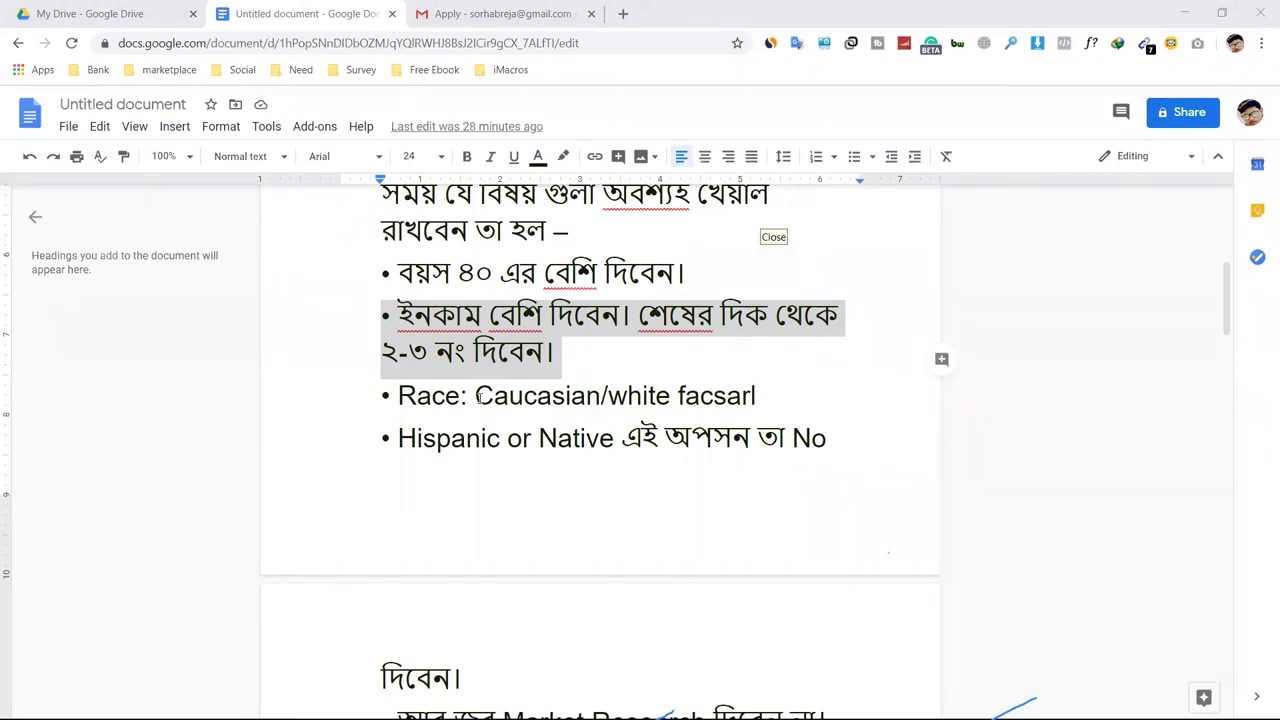
click(500, 396)
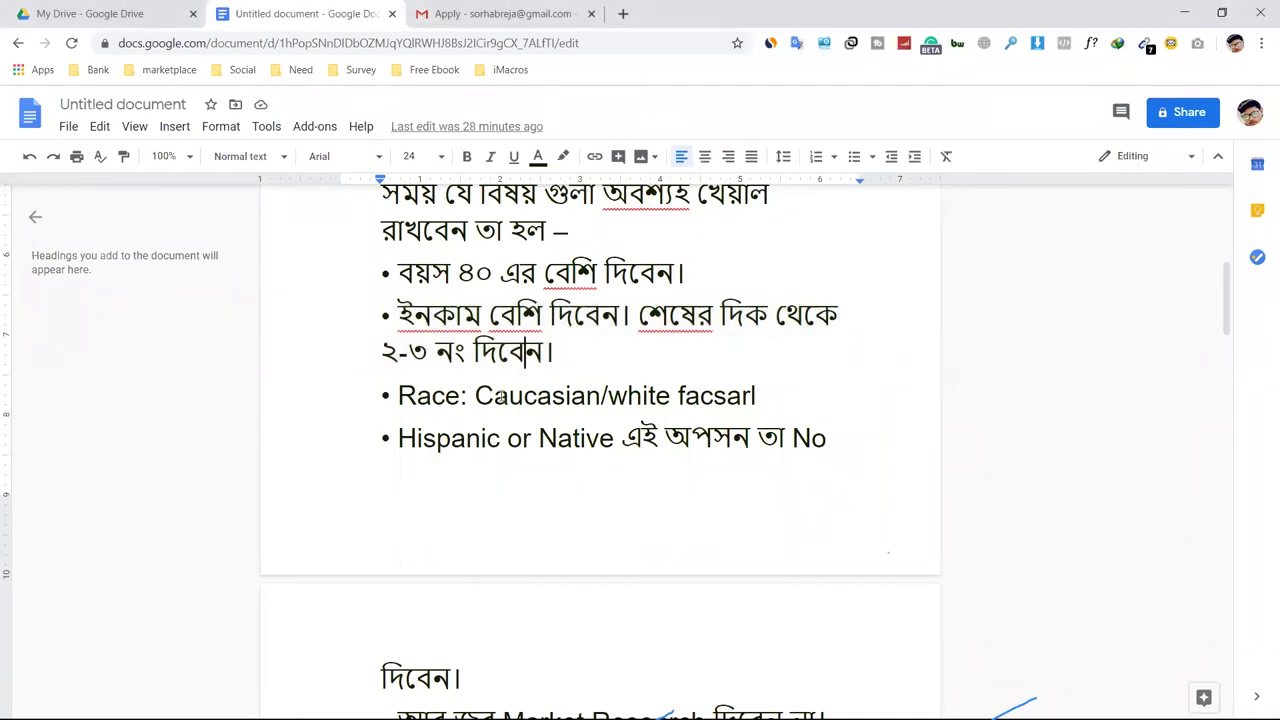
drag(475, 396, 763, 397)
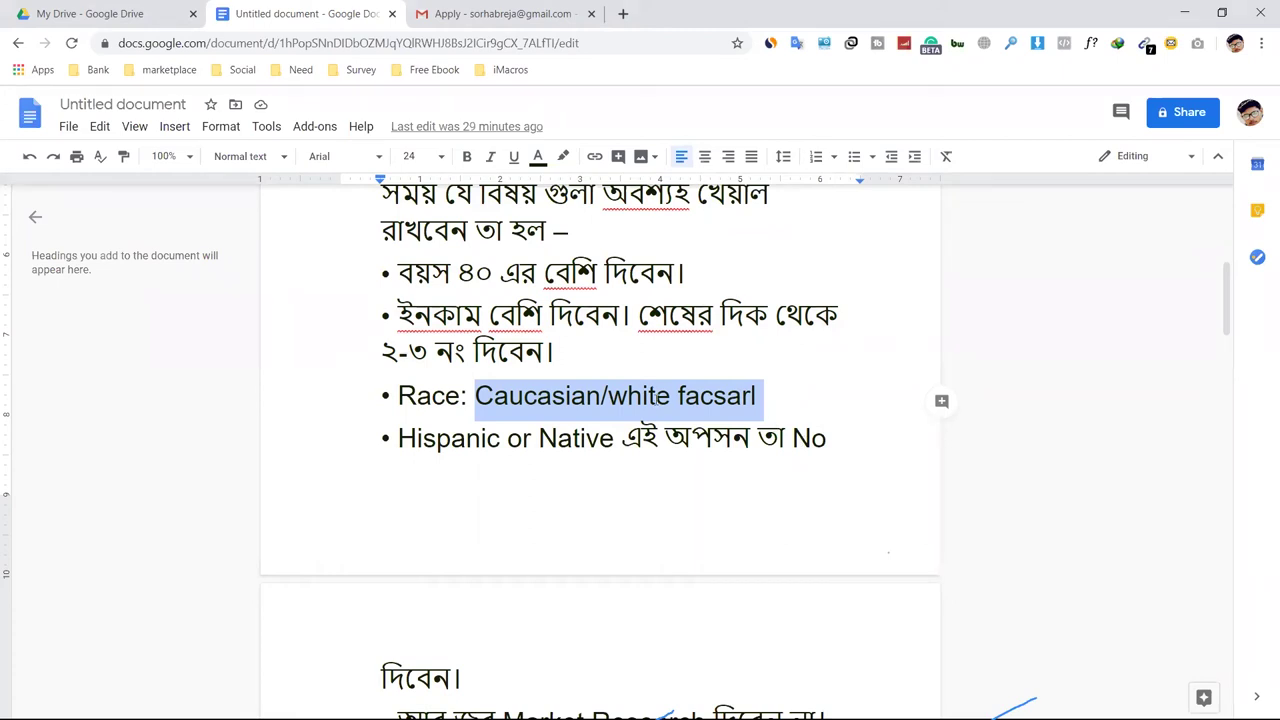
click(654, 396)
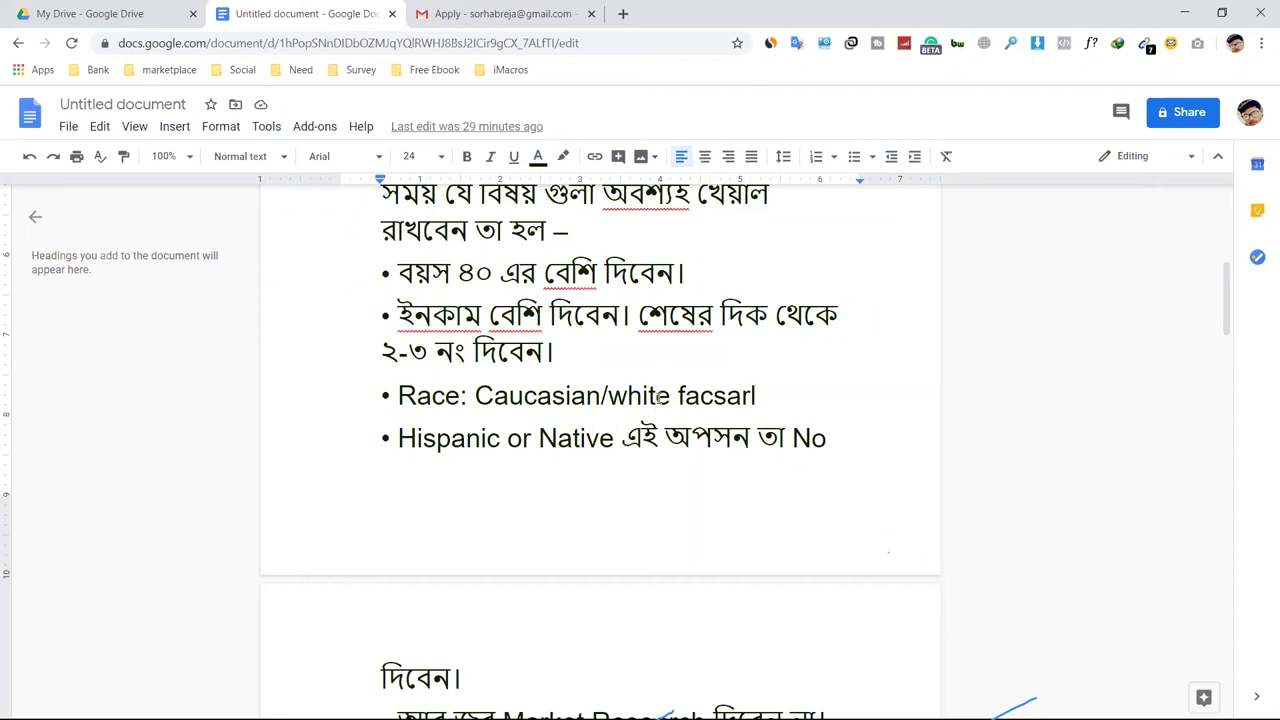
drag(781, 398, 404, 399)
click(500, 402)
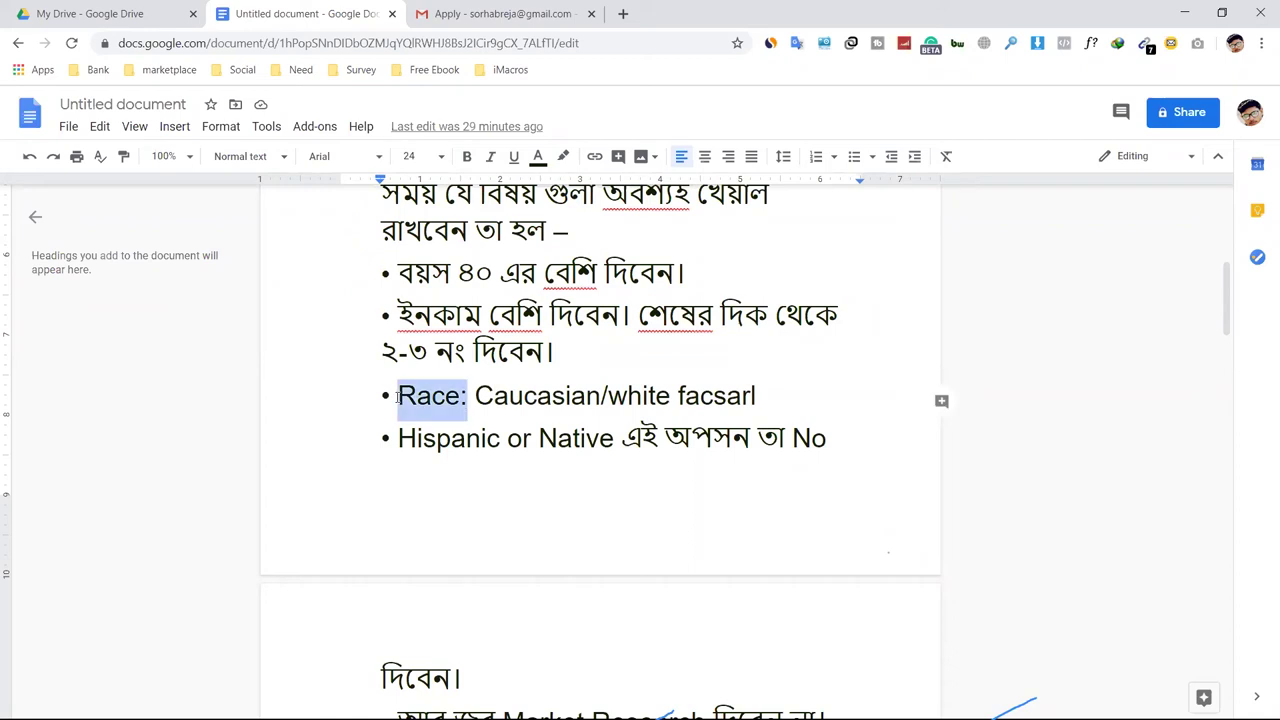
click(399, 396)
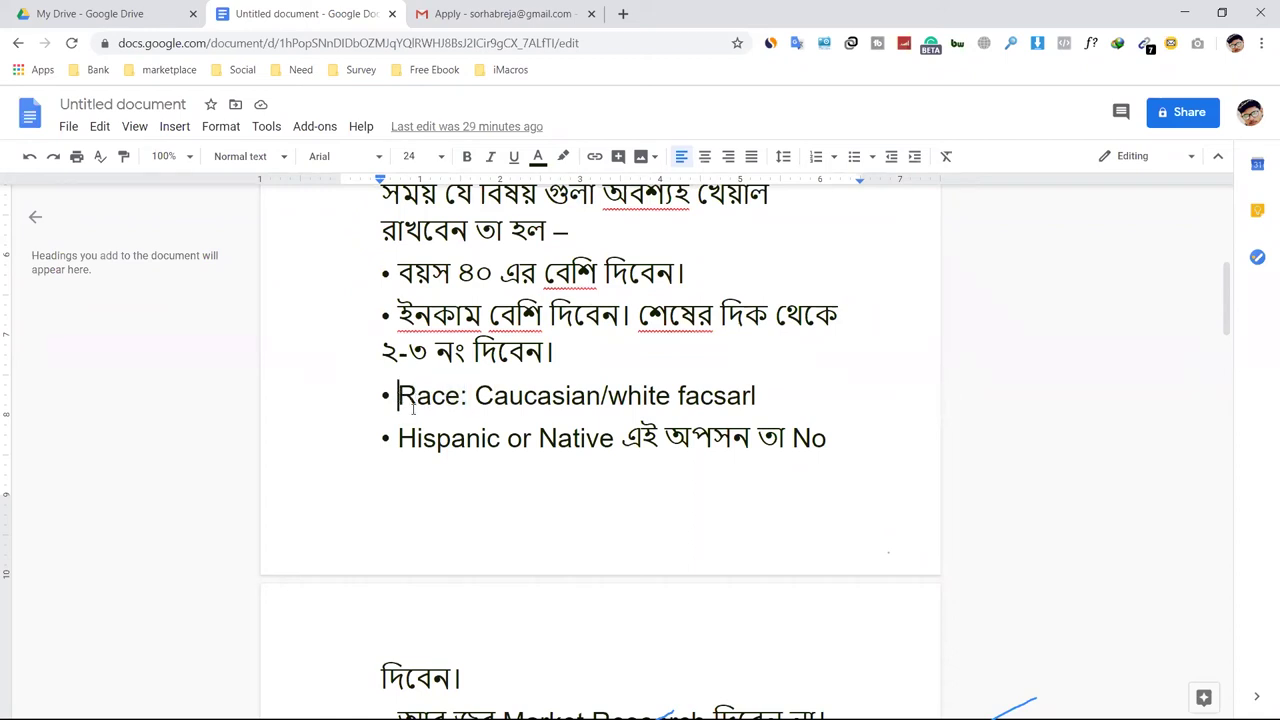
mouse_move(477, 397)
mouse_down()
mouse_move(735, 411)
mouse_move(481, 398)
mouse_up()
click(669, 410)
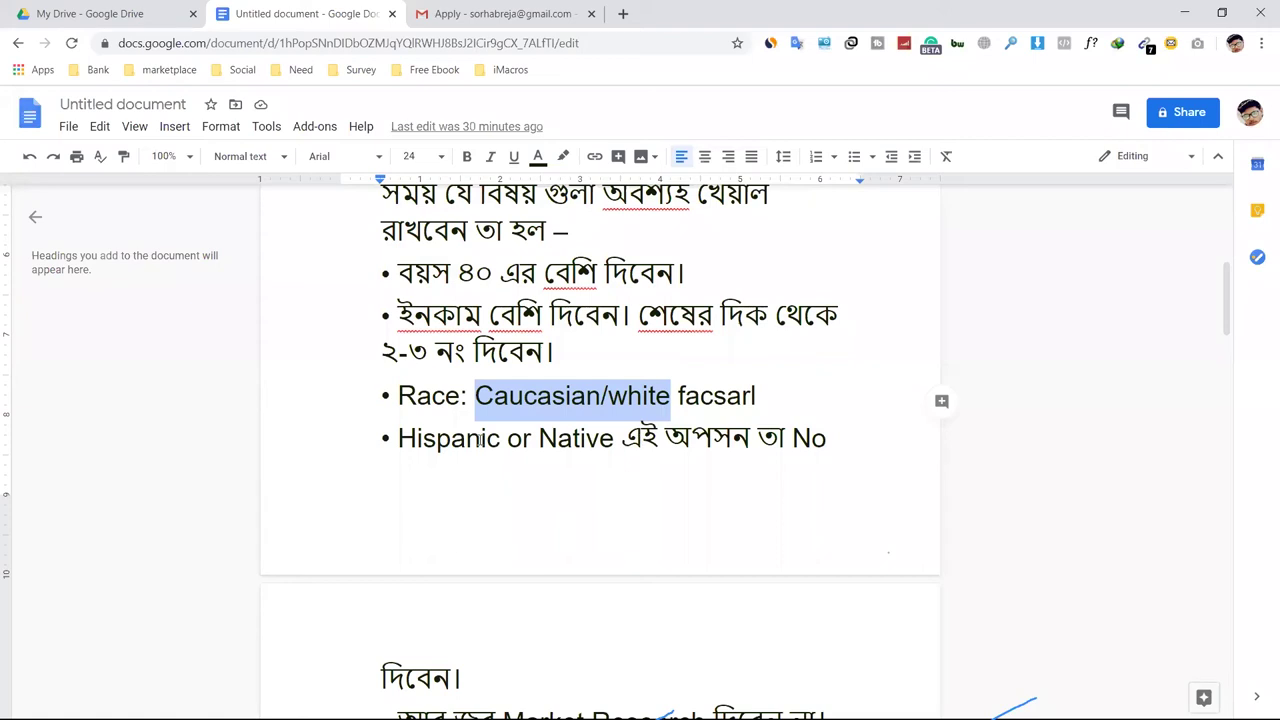
Highlight the Hispanic or Native bullet line.
drag(372, 446, 614, 456)
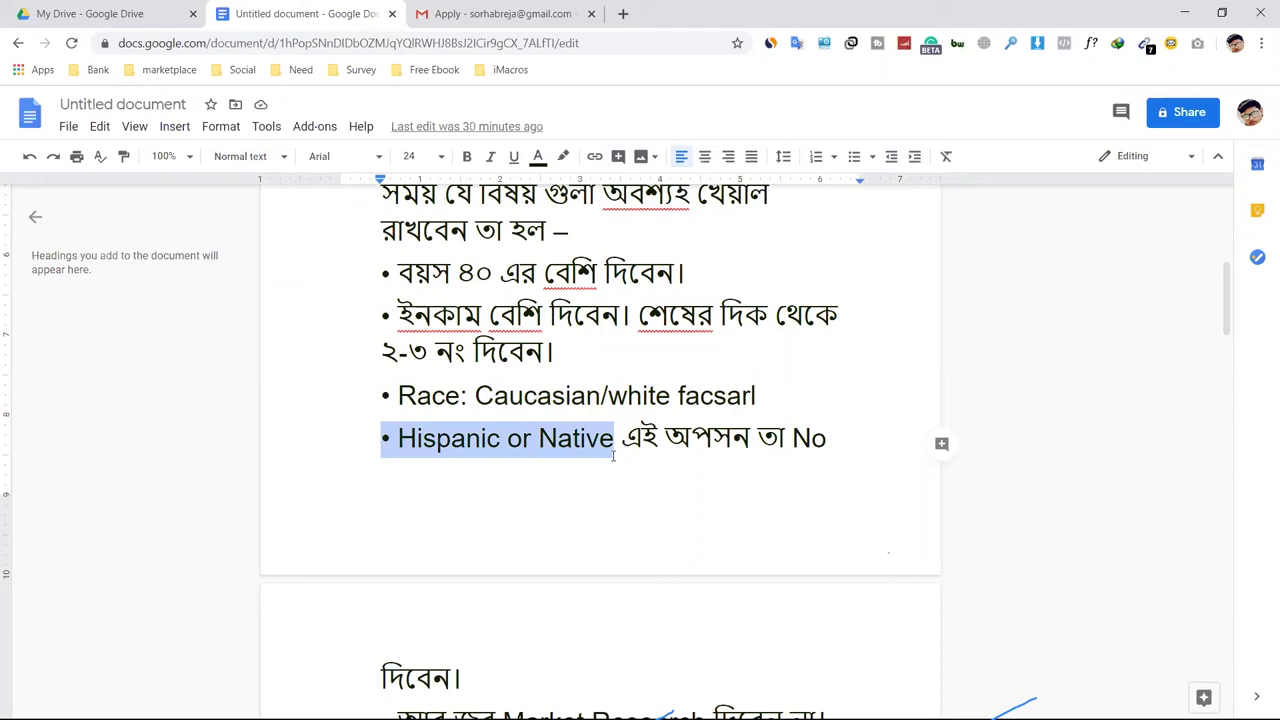
click(383, 438)
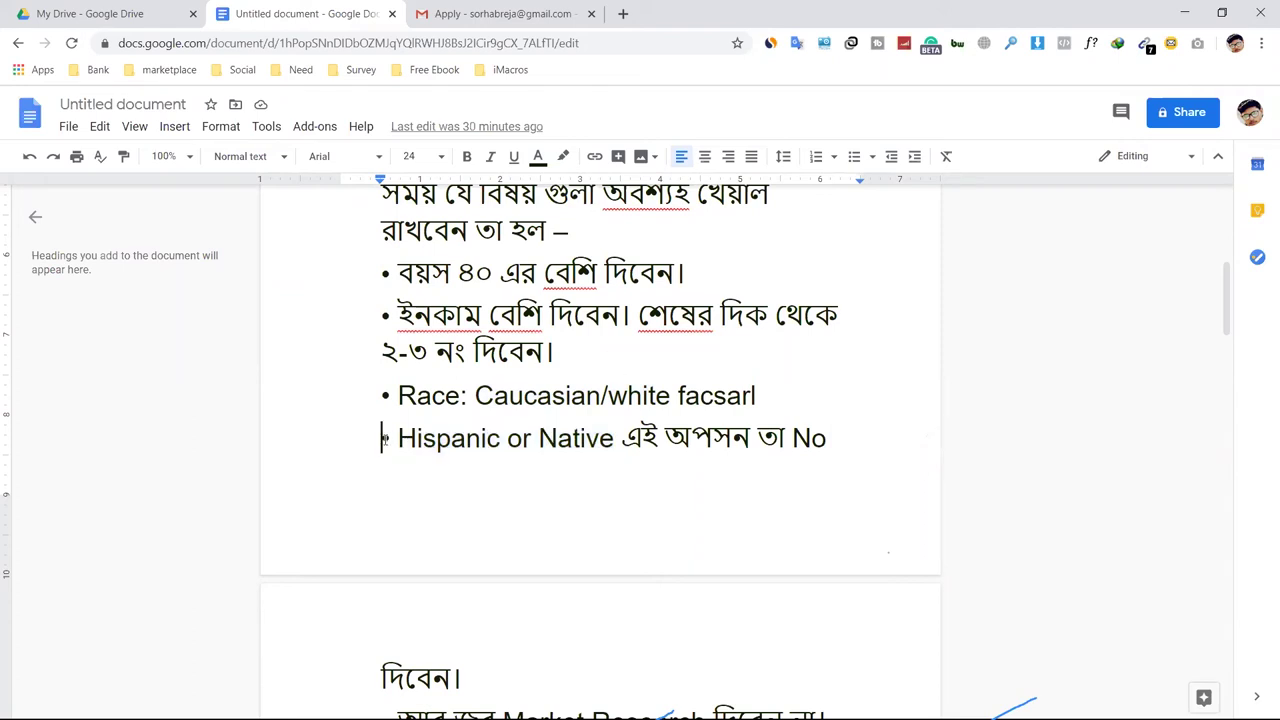
mouse_move(383, 438)
mouse_down()
mouse_move(737, 447)
mouse_move(390, 453)
mouse_up()
drag(390, 450, 837, 458)
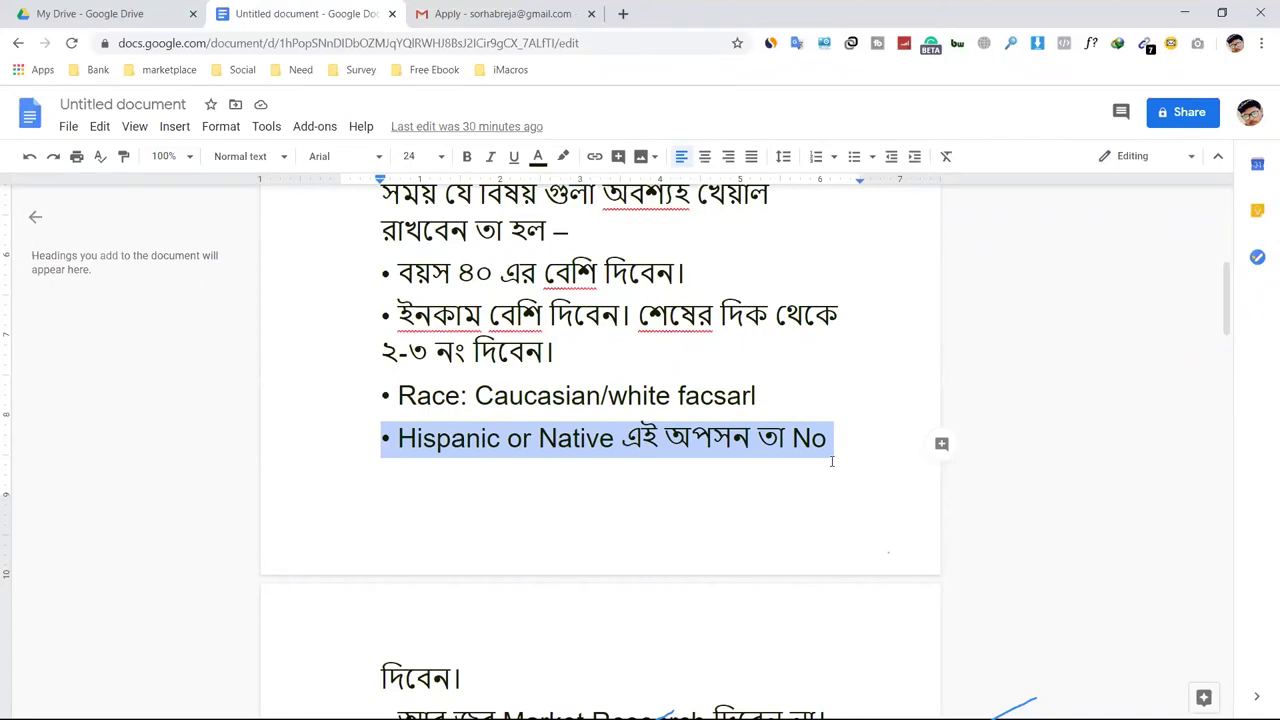
scroll(600, 471, down, 3)
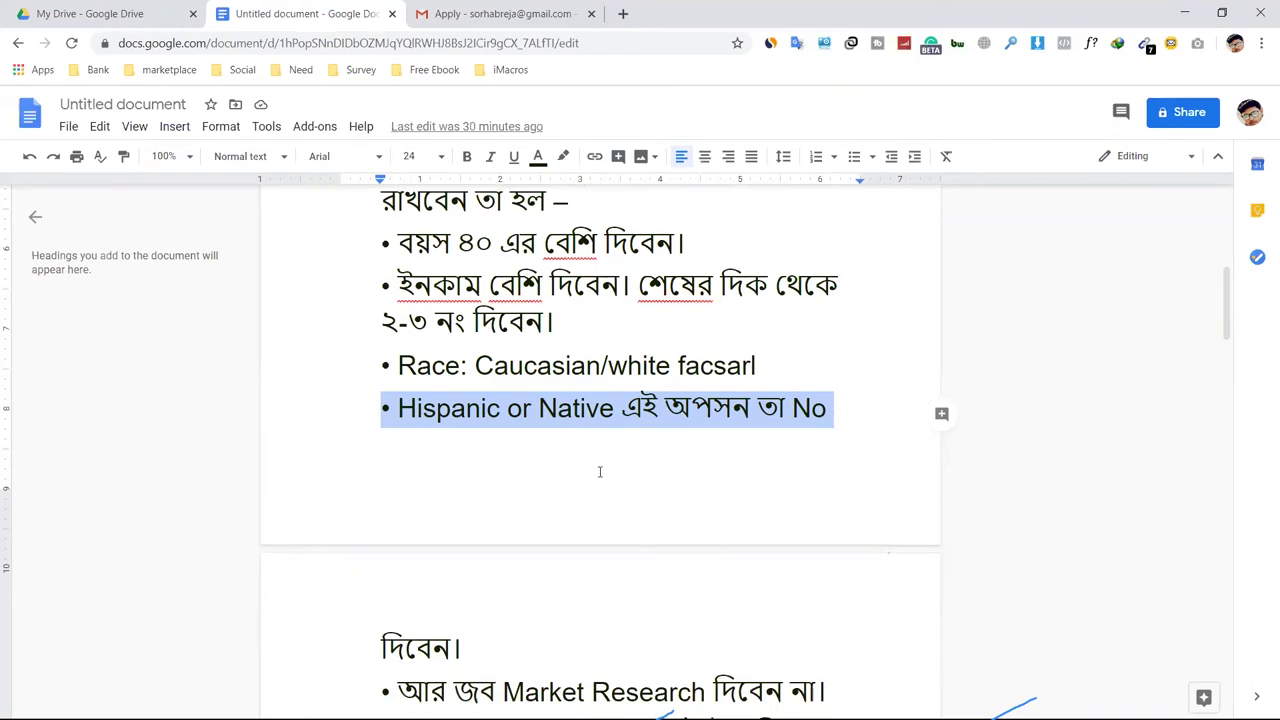
scroll(600, 471, up, 1)
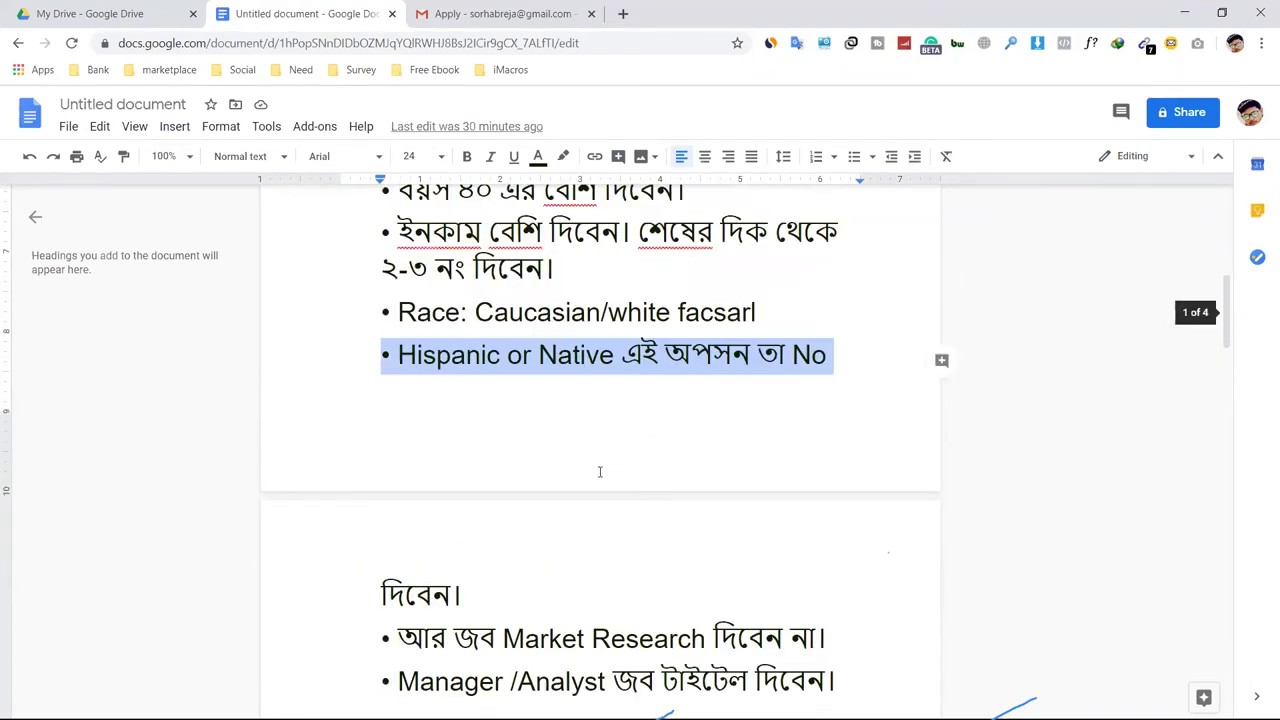
scroll(598, 474, down, 2)
scroll(570, 500, down, 1)
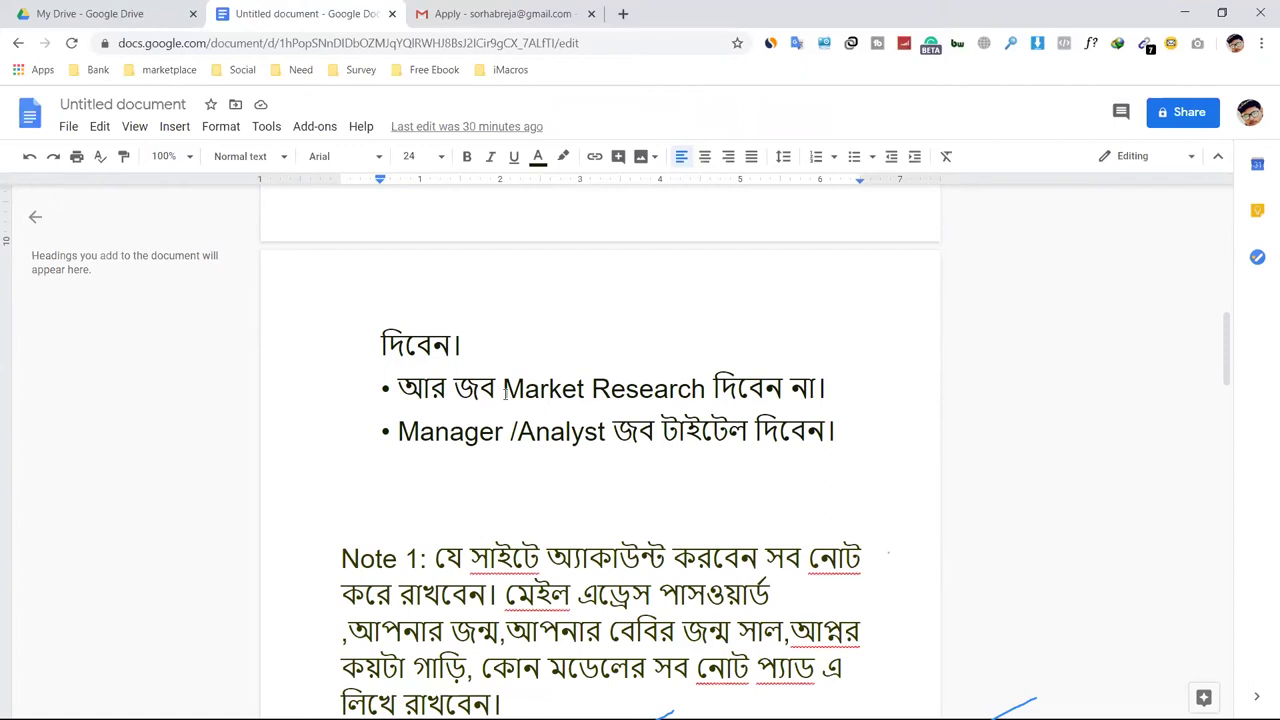
Highlight the word Market and the Manager /Analyst job title.
drag(507, 392, 705, 390)
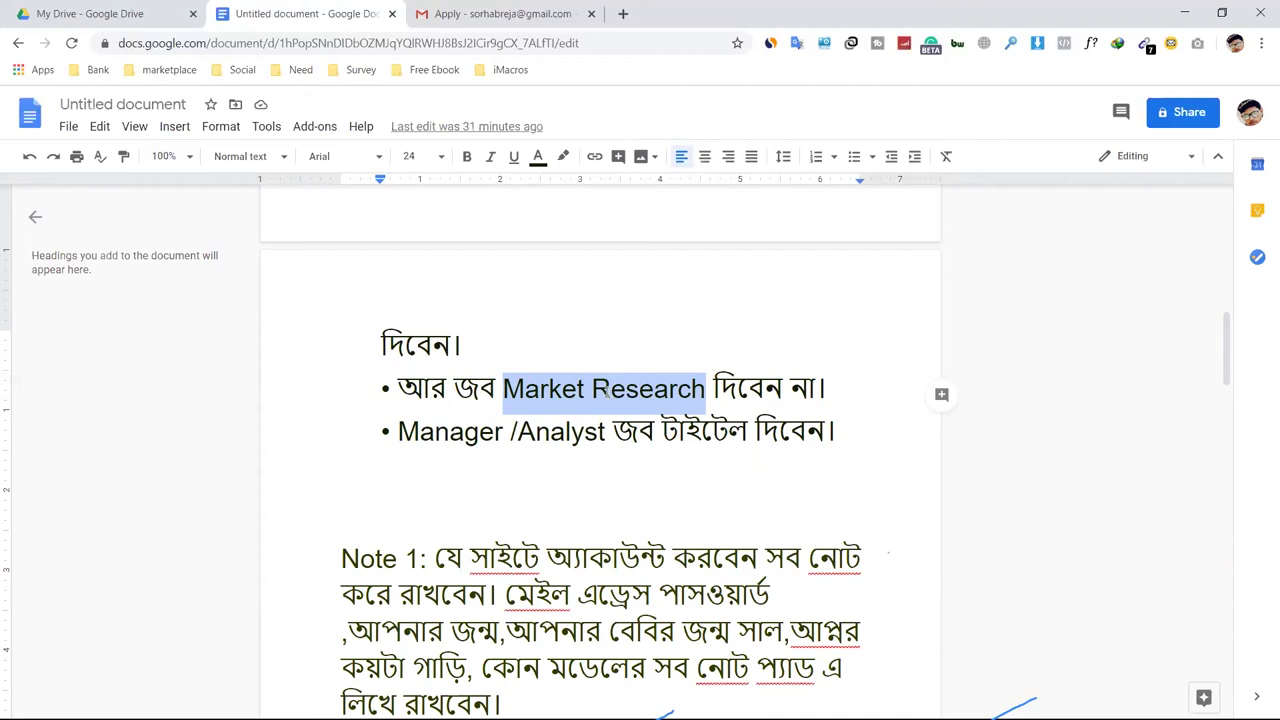
drag(401, 446, 586, 432)
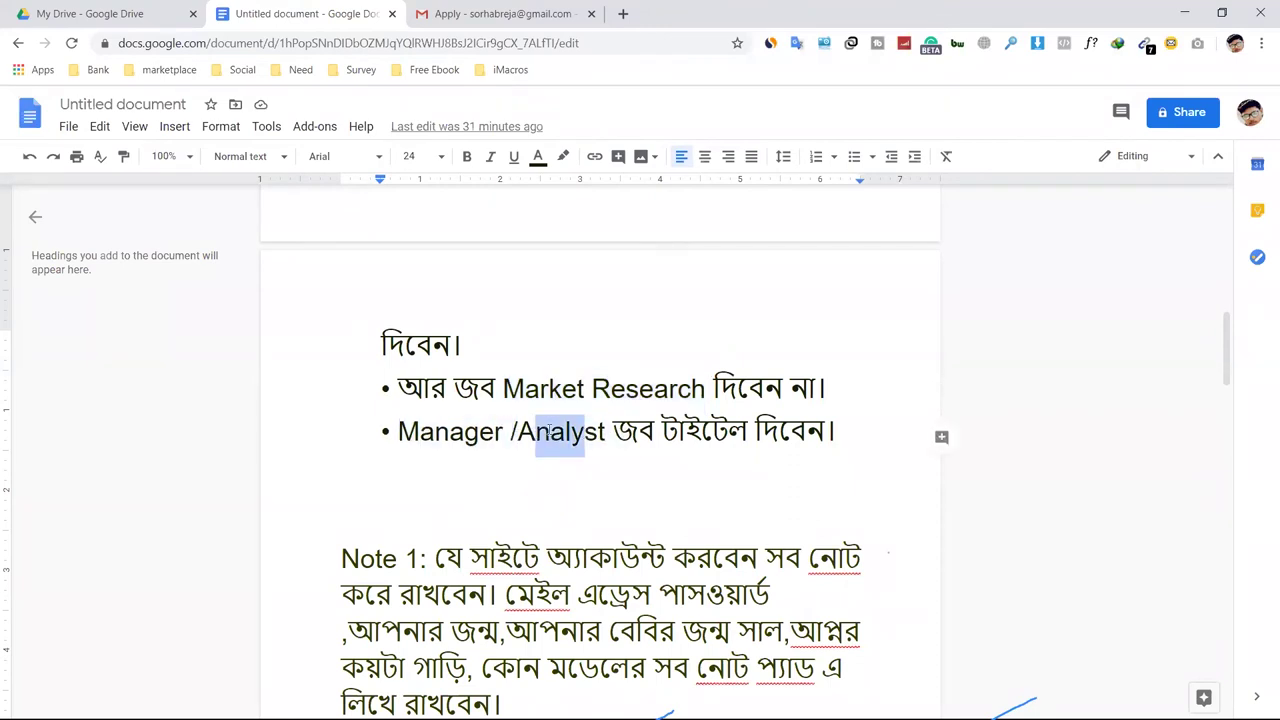
click(519, 432)
drag(519, 432, 584, 432)
click(422, 436)
scroll(534, 437, down, 2)
drag(399, 350, 601, 360)
click(601, 360)
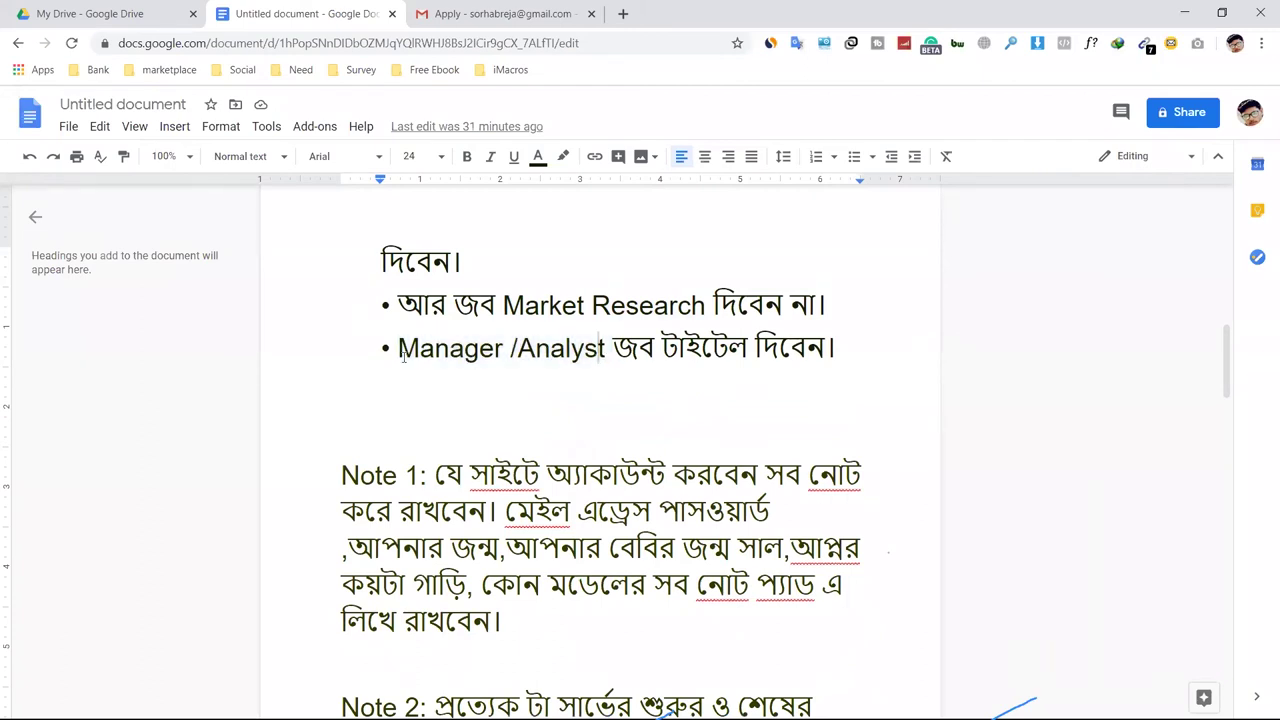
drag(399, 350, 598, 348)
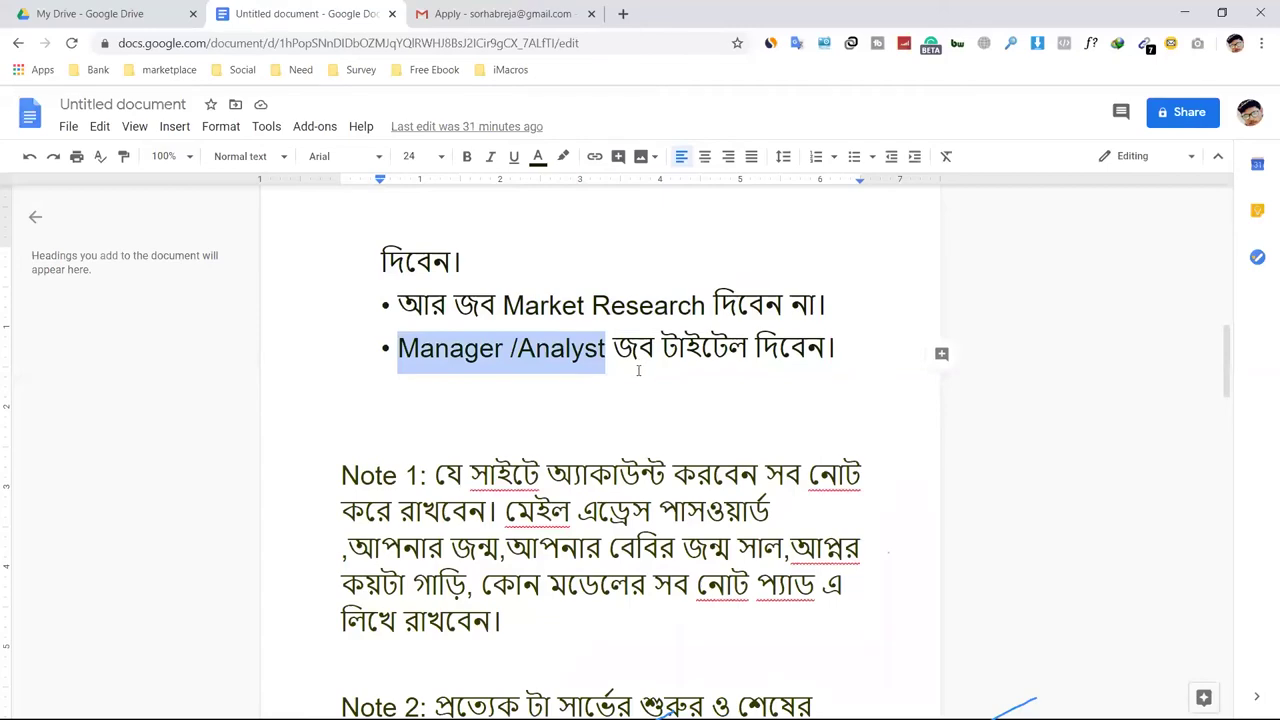
scroll(638, 370, down, 3)
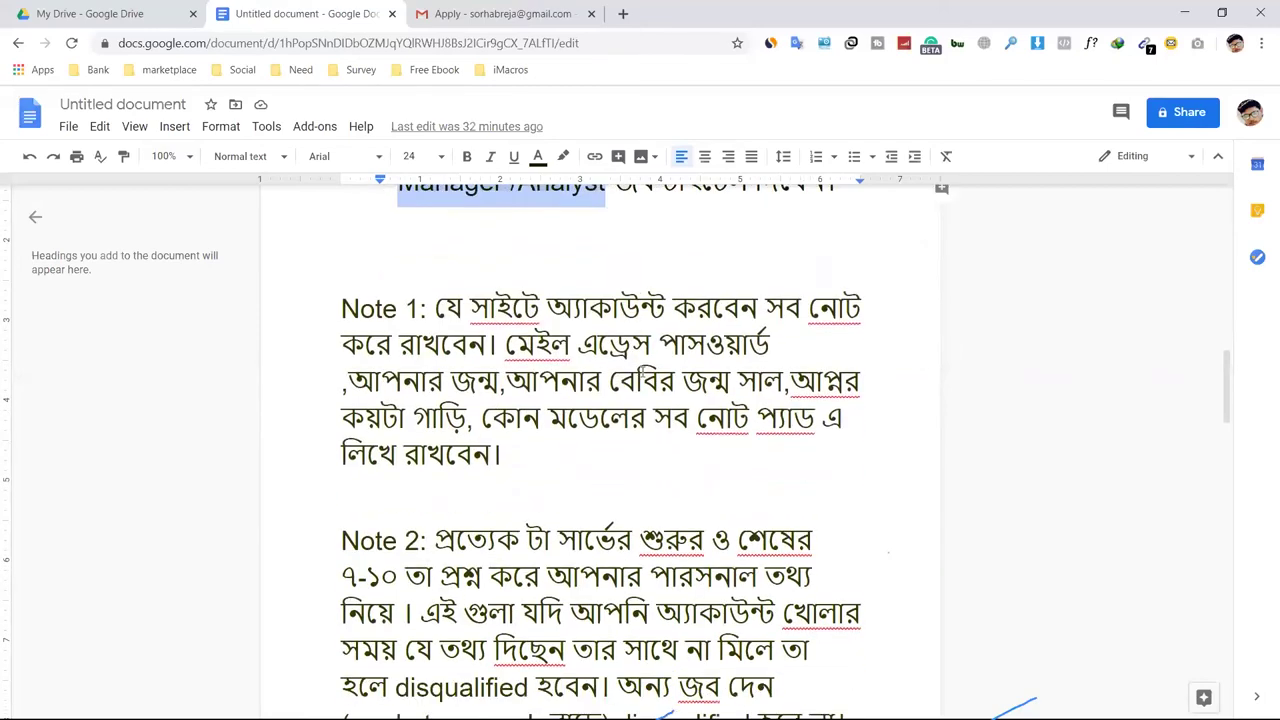
scroll(642, 371, down, 2)
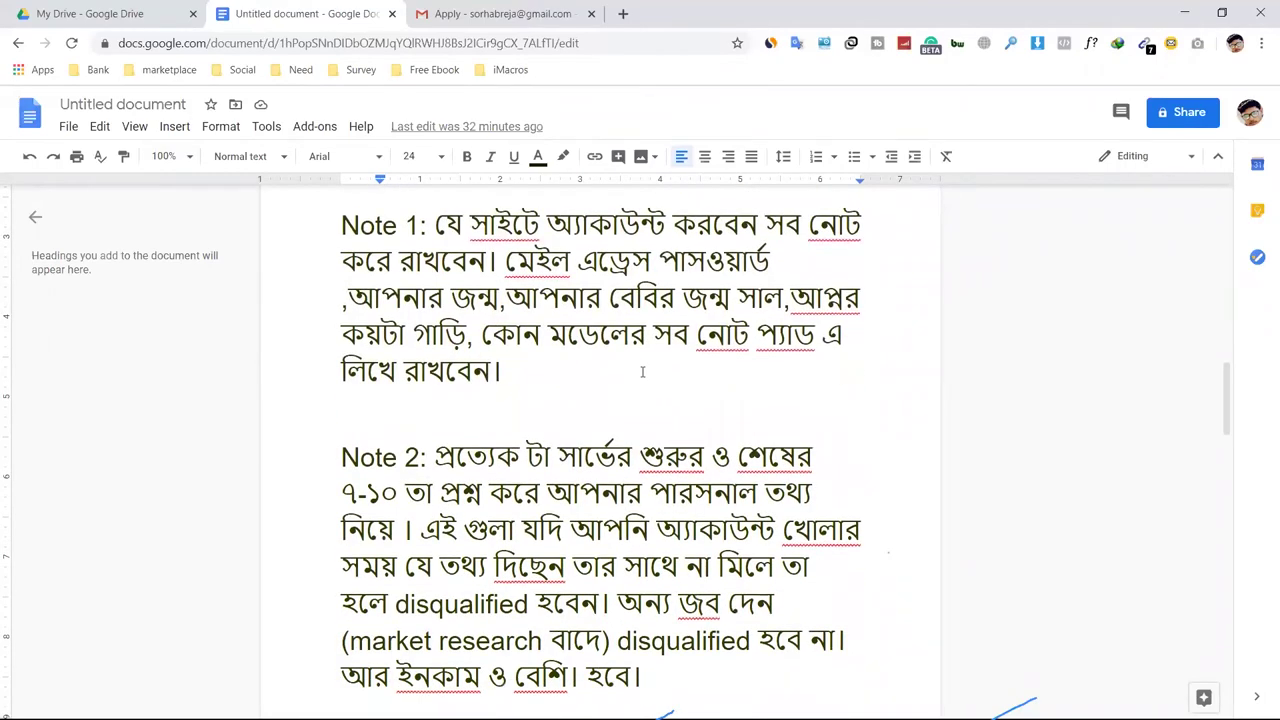
Highlight the e-mail address, password and birth-date details in Note 1.
drag(588, 225, 760, 225)
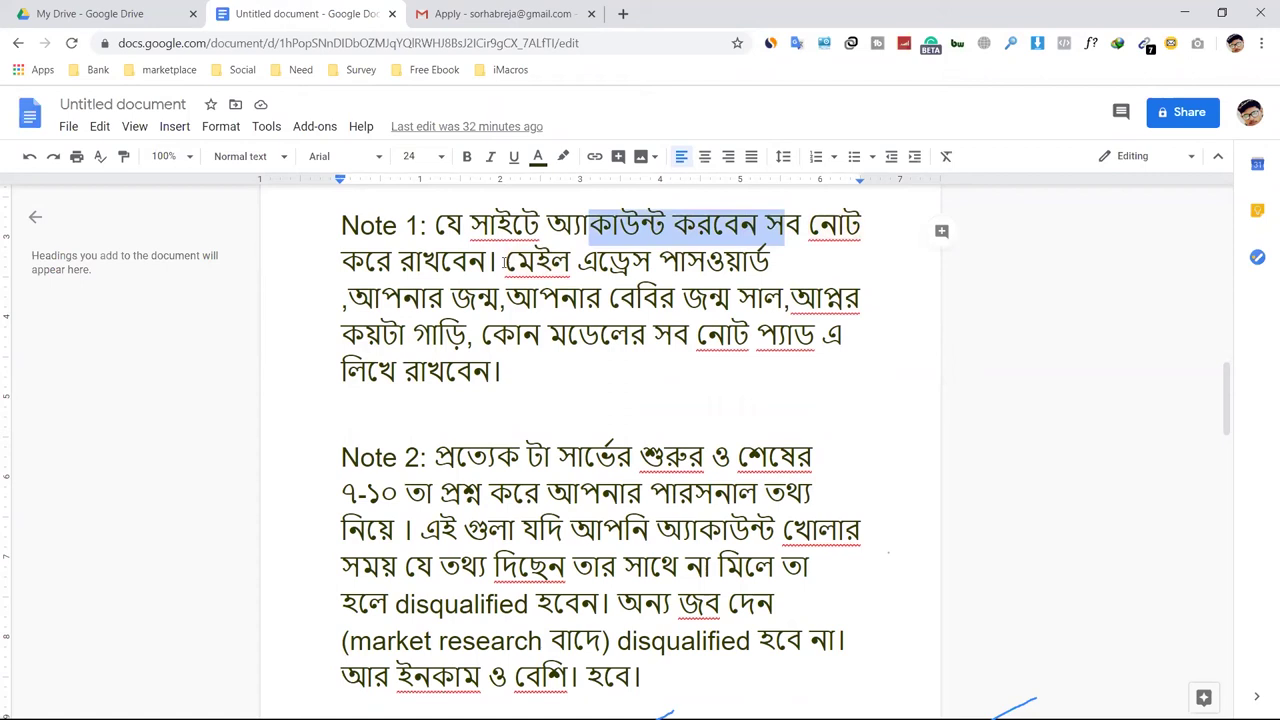
click(450, 262)
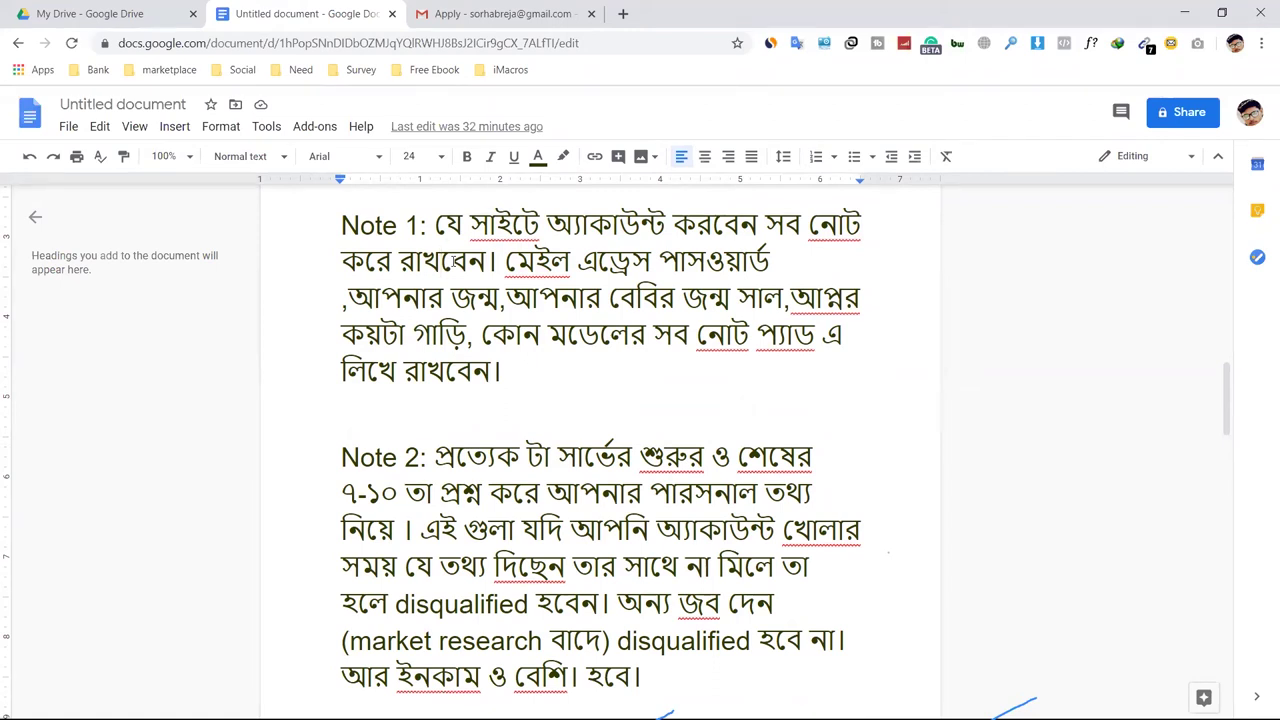
drag(505, 263, 652, 263)
drag(750, 262, 770, 262)
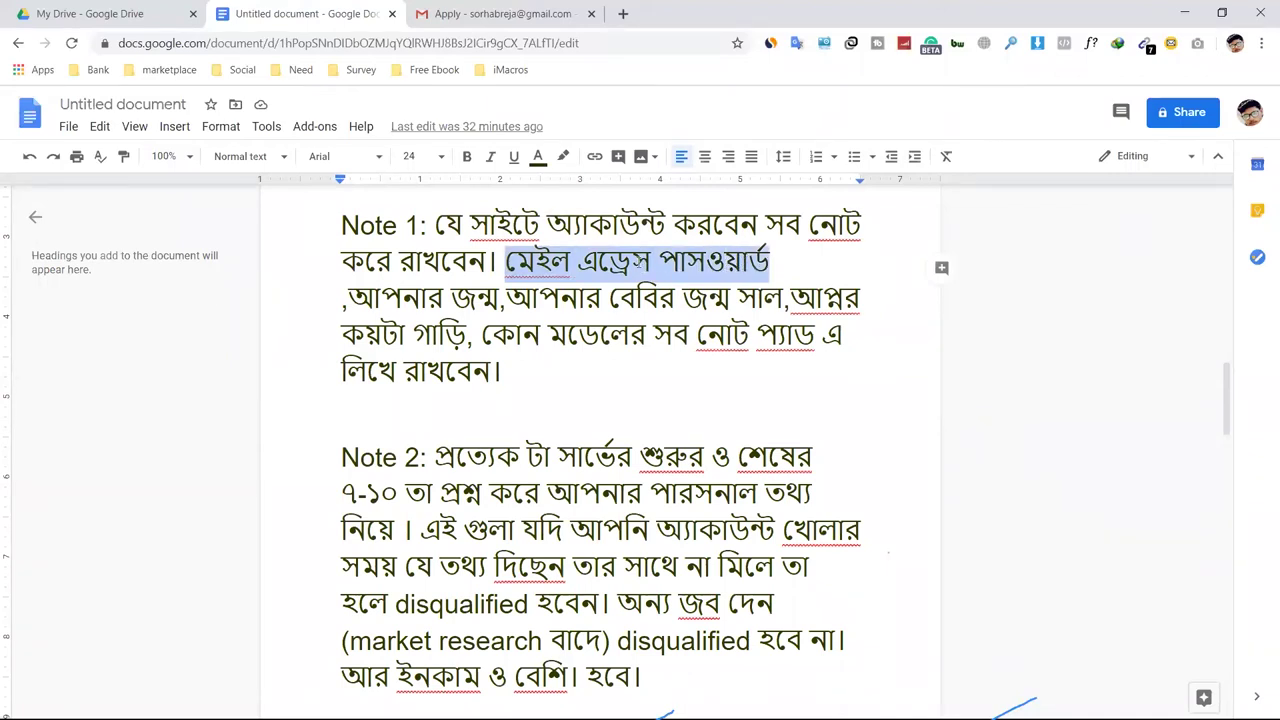
drag(388, 299, 705, 300)
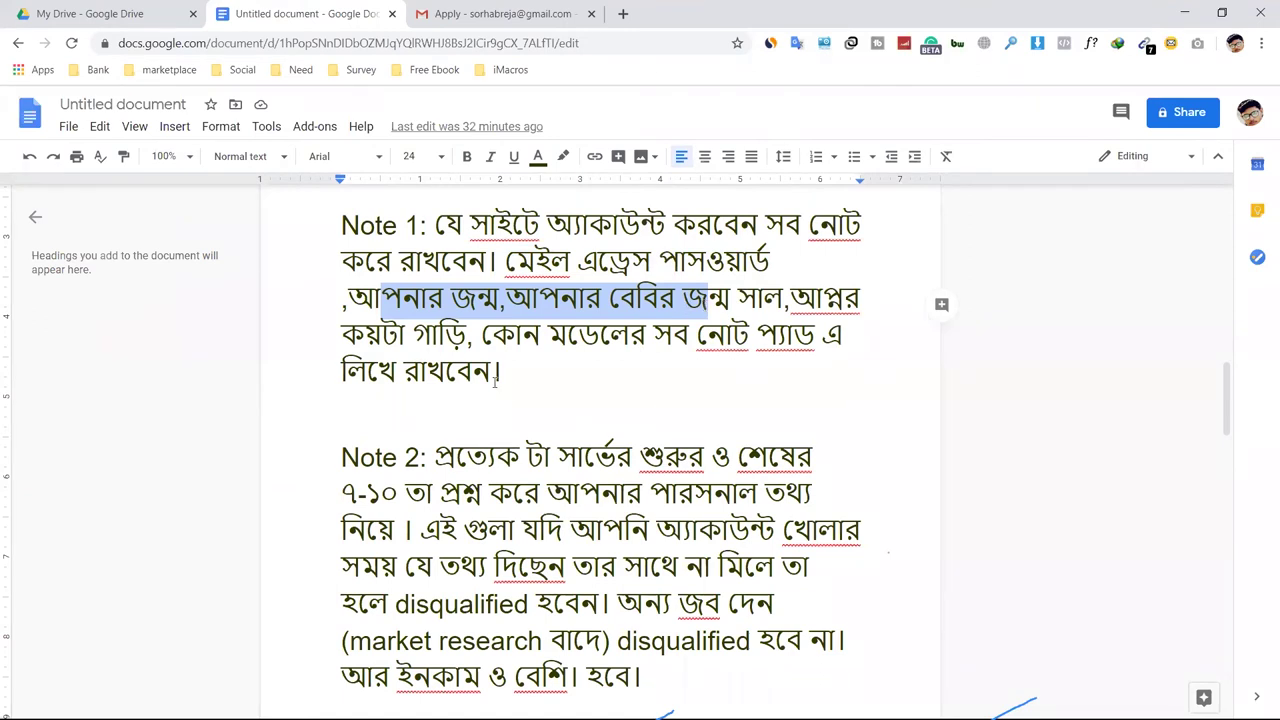
scroll(518, 390, down, 2)
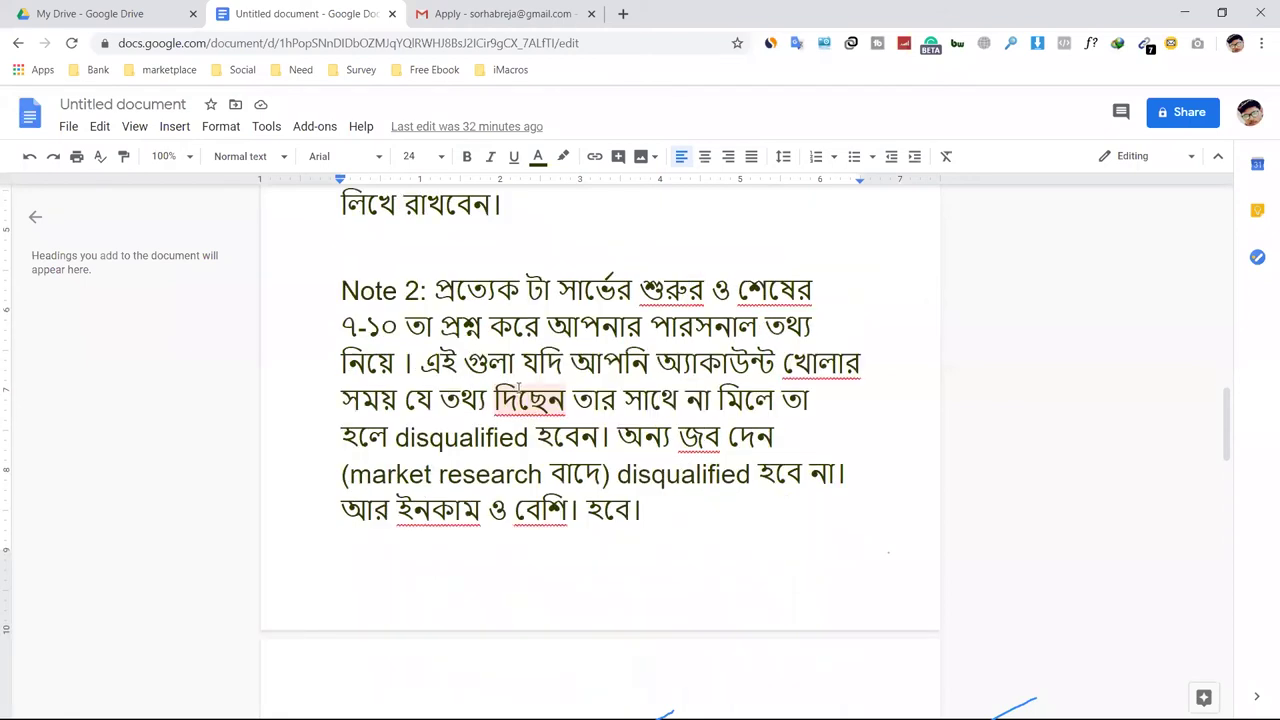
Highlight the opening words and the disqualification phrase in Note 2.
drag(436, 290, 486, 310)
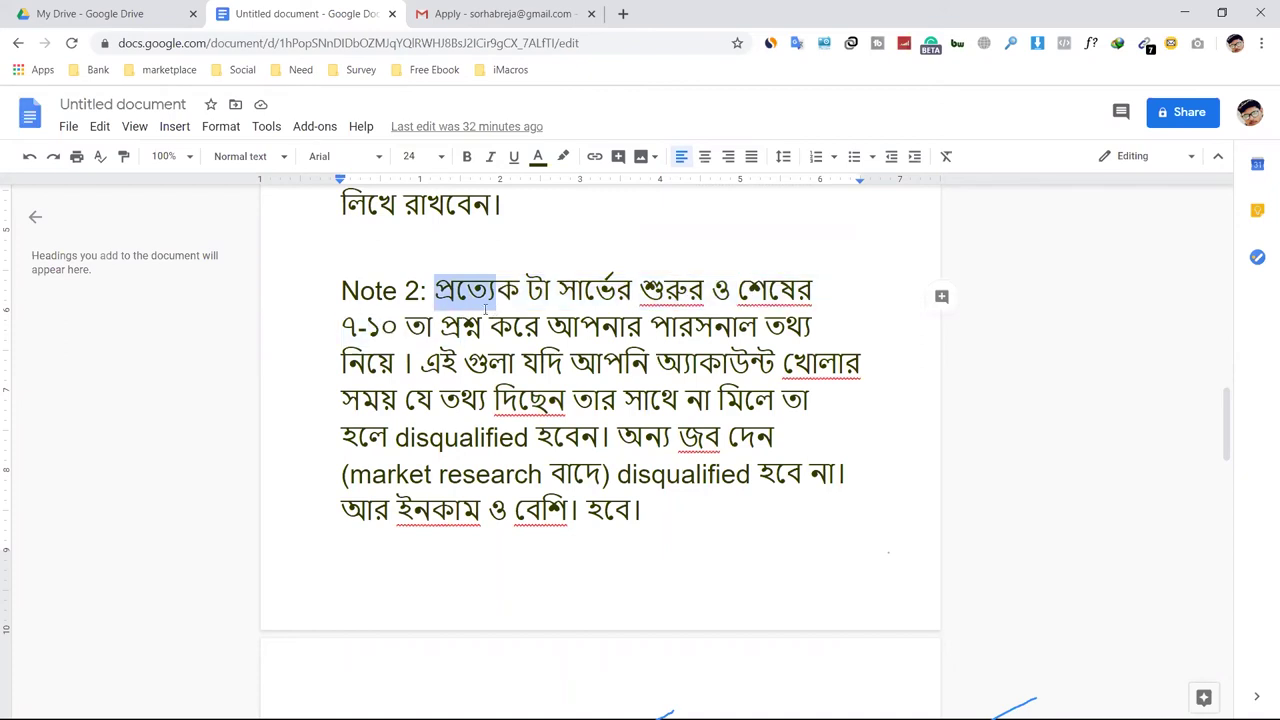
click(437, 296)
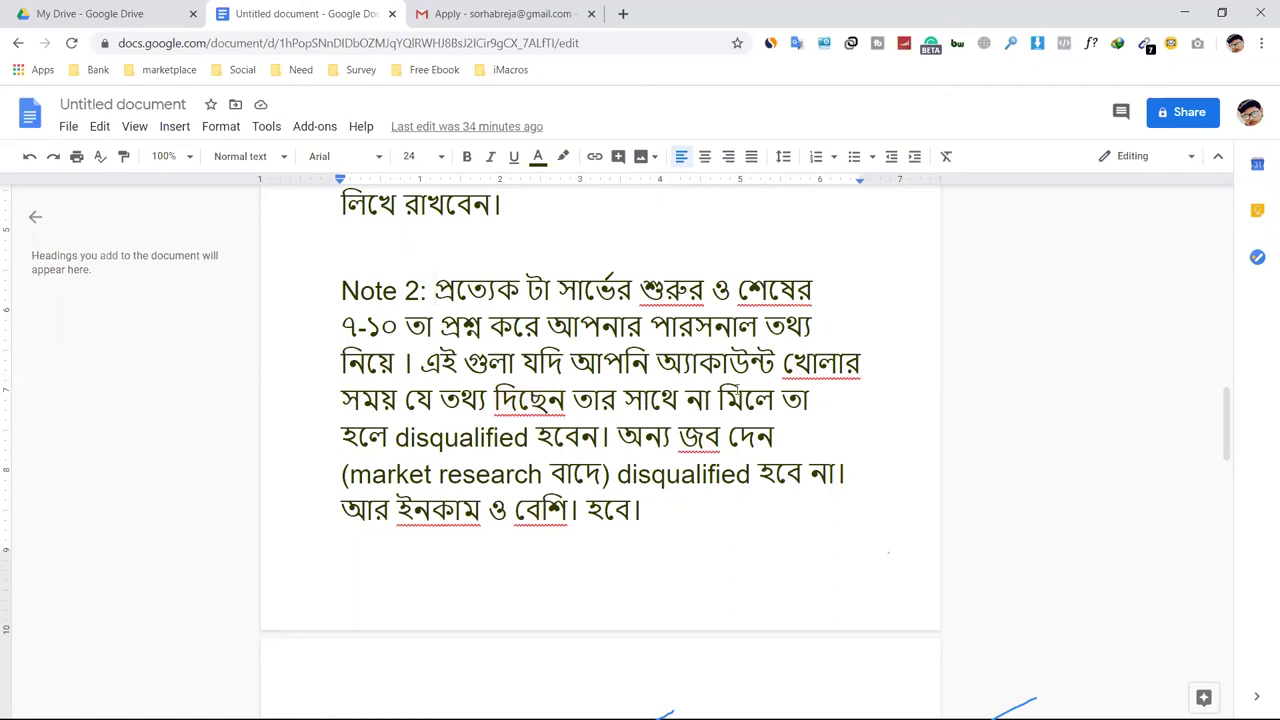
drag(573, 401, 822, 401)
drag(341, 437, 588, 441)
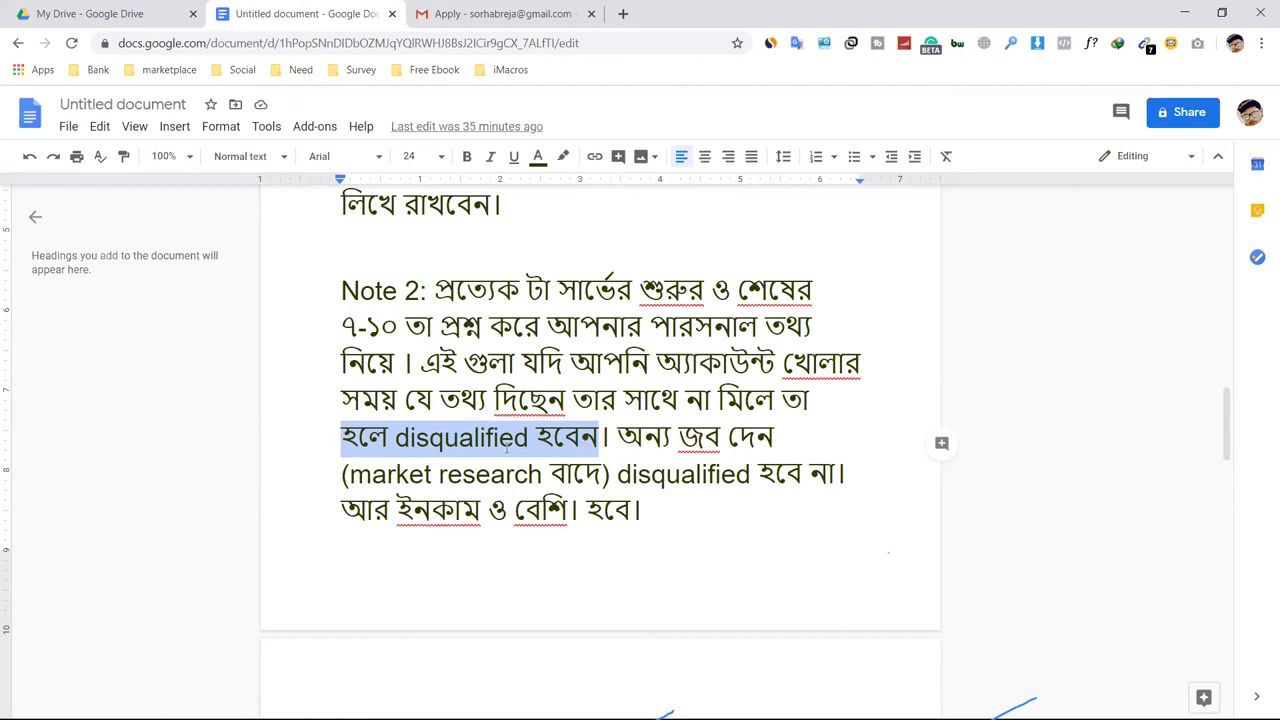
scroll(686, 437, down, 1)
scroll(686, 438, down, 1)
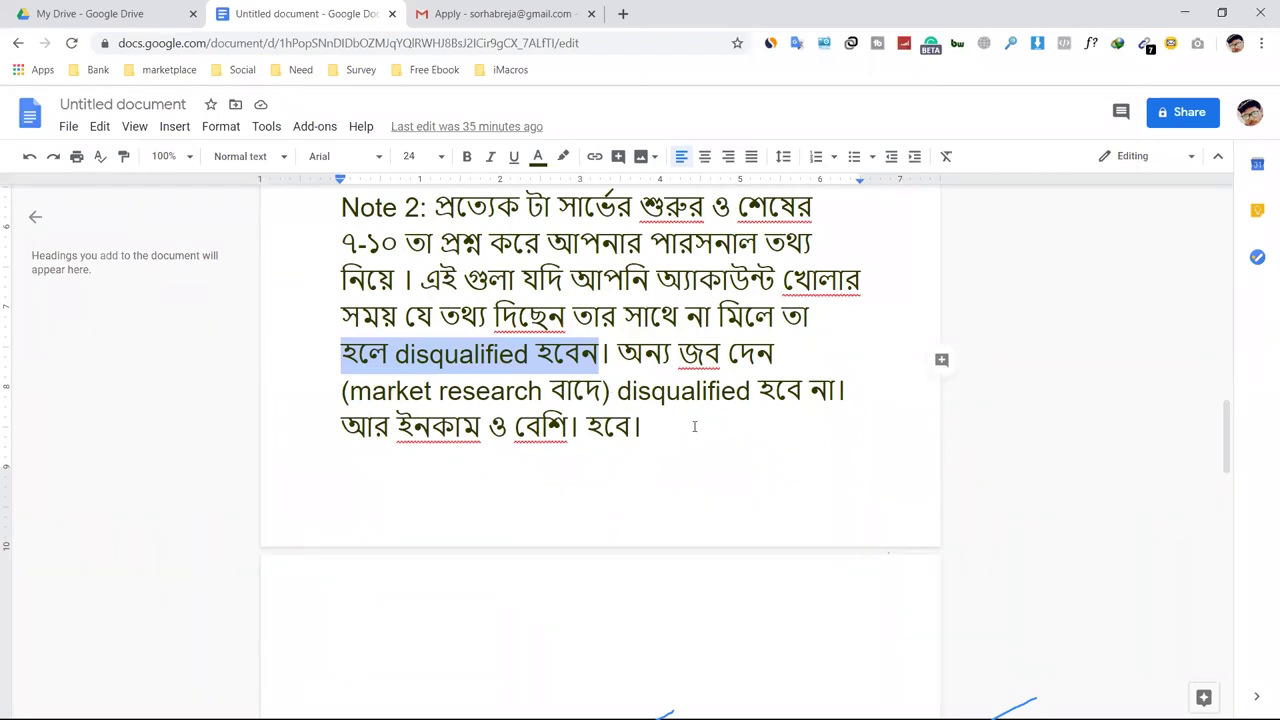
scroll(694, 428, down, 3)
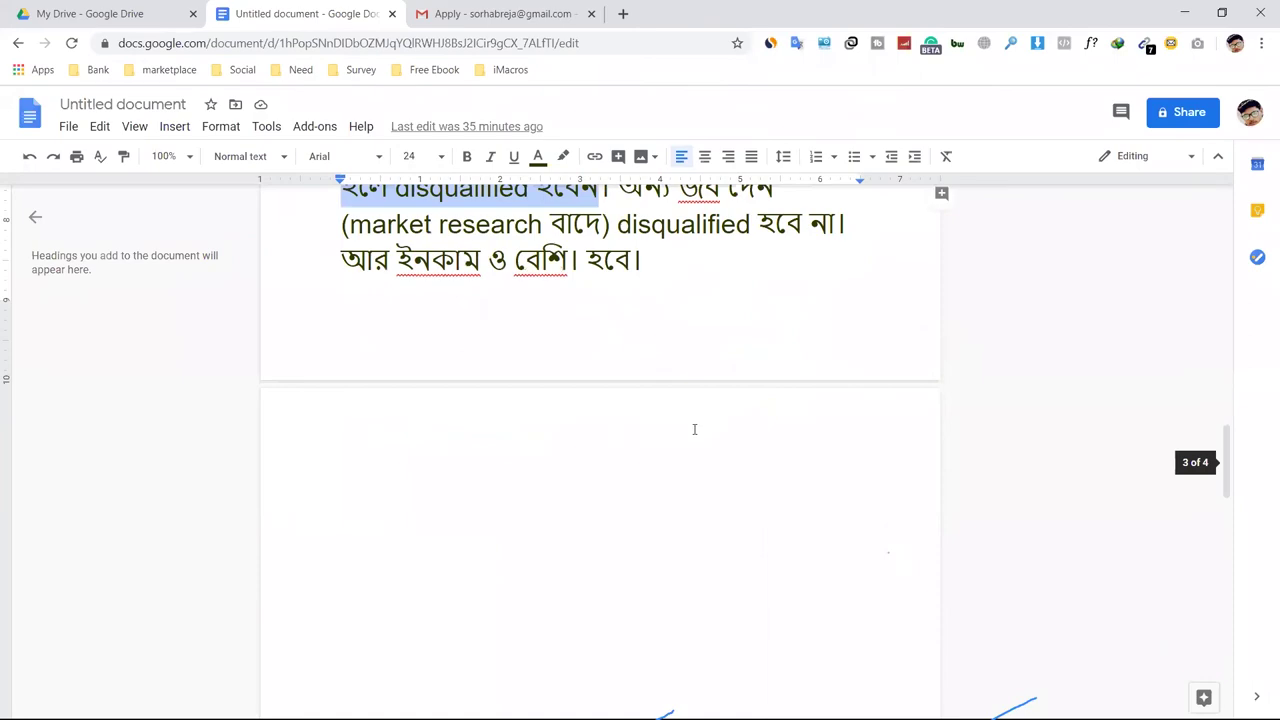
scroll(694, 428, up, 3)
scroll(694, 428, down, 5)
scroll(690, 430, up, 4)
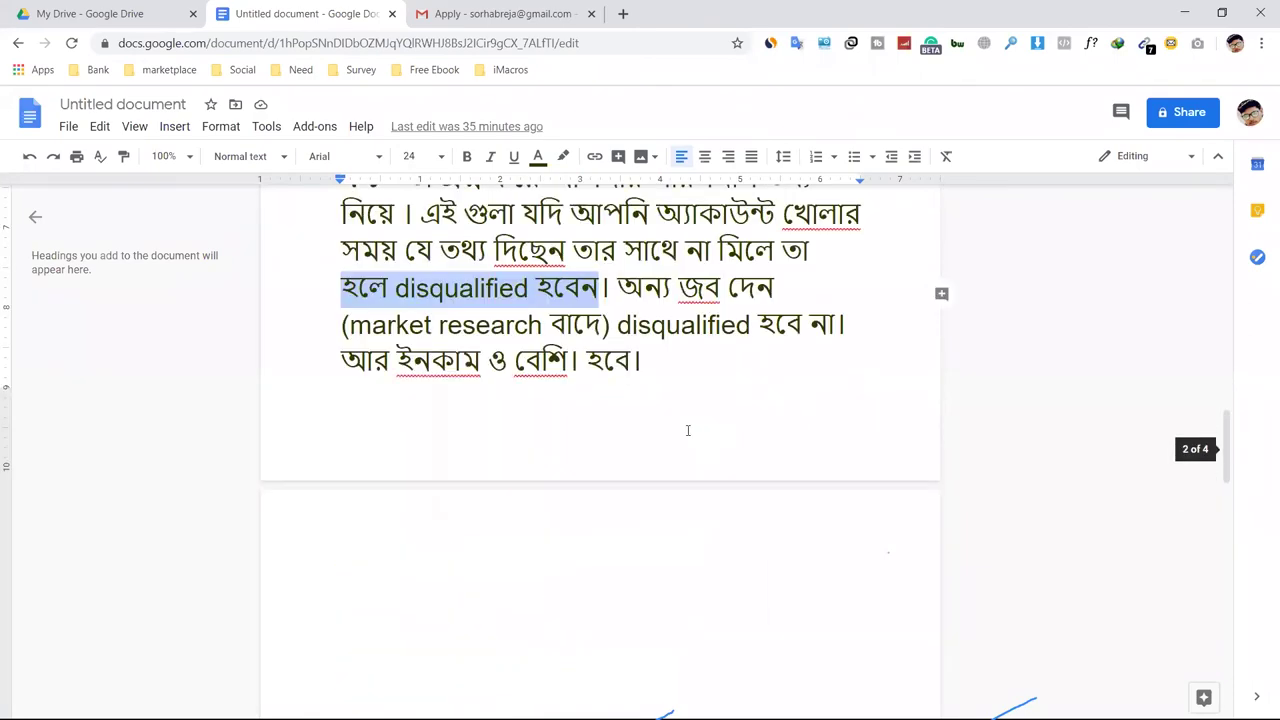
scroll(688, 430, up, 1)
Select and then deselect the Note 2 paragraph.
drag(641, 426, 360, 248)
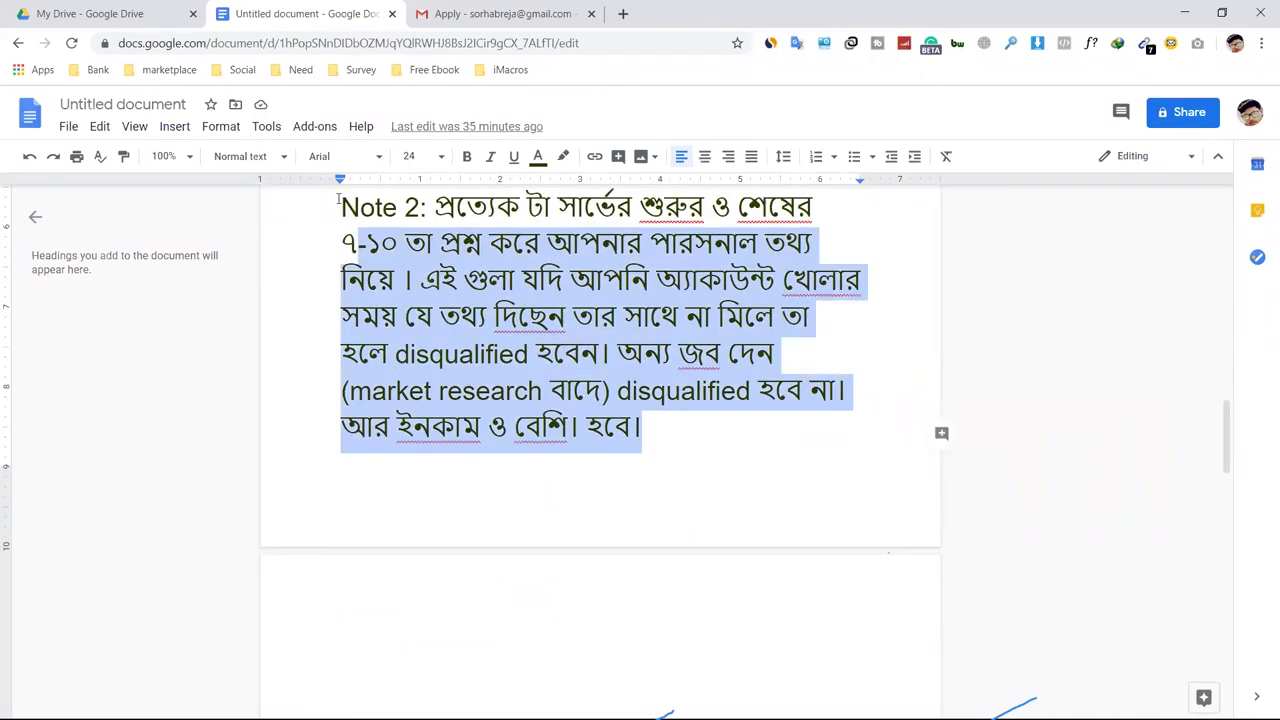
drag(339, 197, 339, 197)
scroll(450, 325, up, 3)
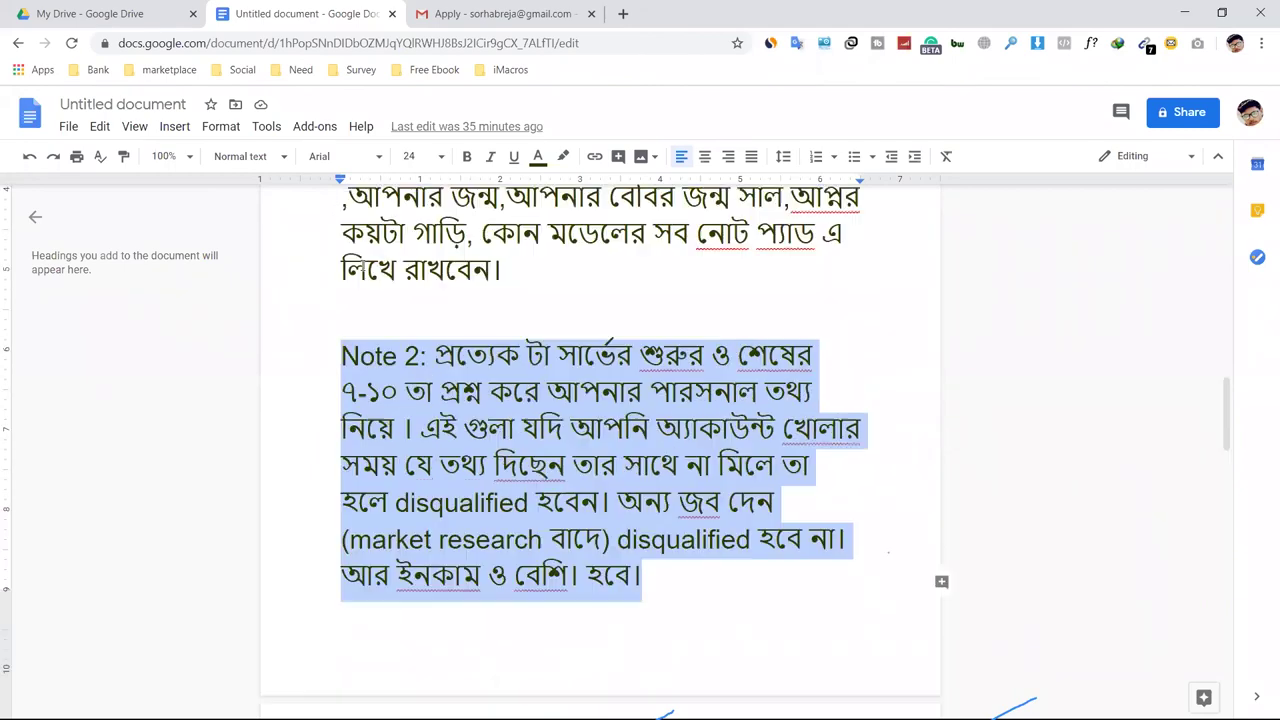
click(670, 479)
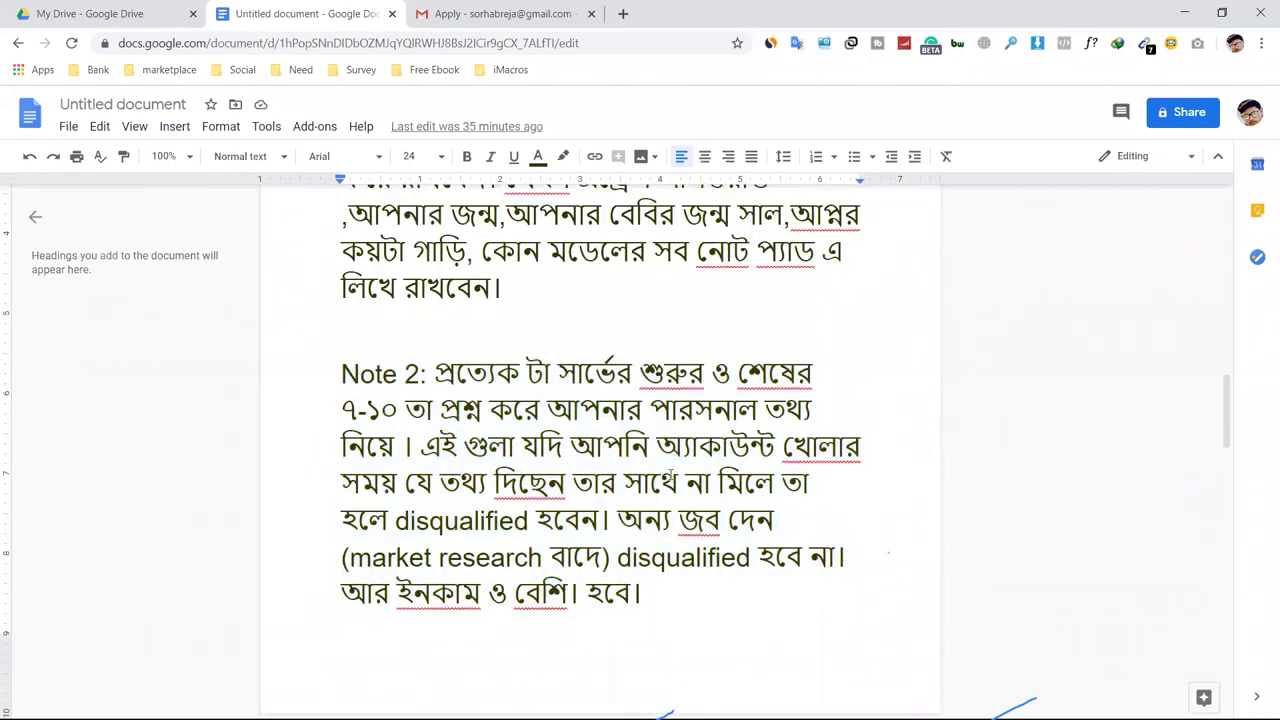
scroll(670, 479, down, 5)
scroll(670, 474, down, 10)
scroll(673, 474, up, 10)
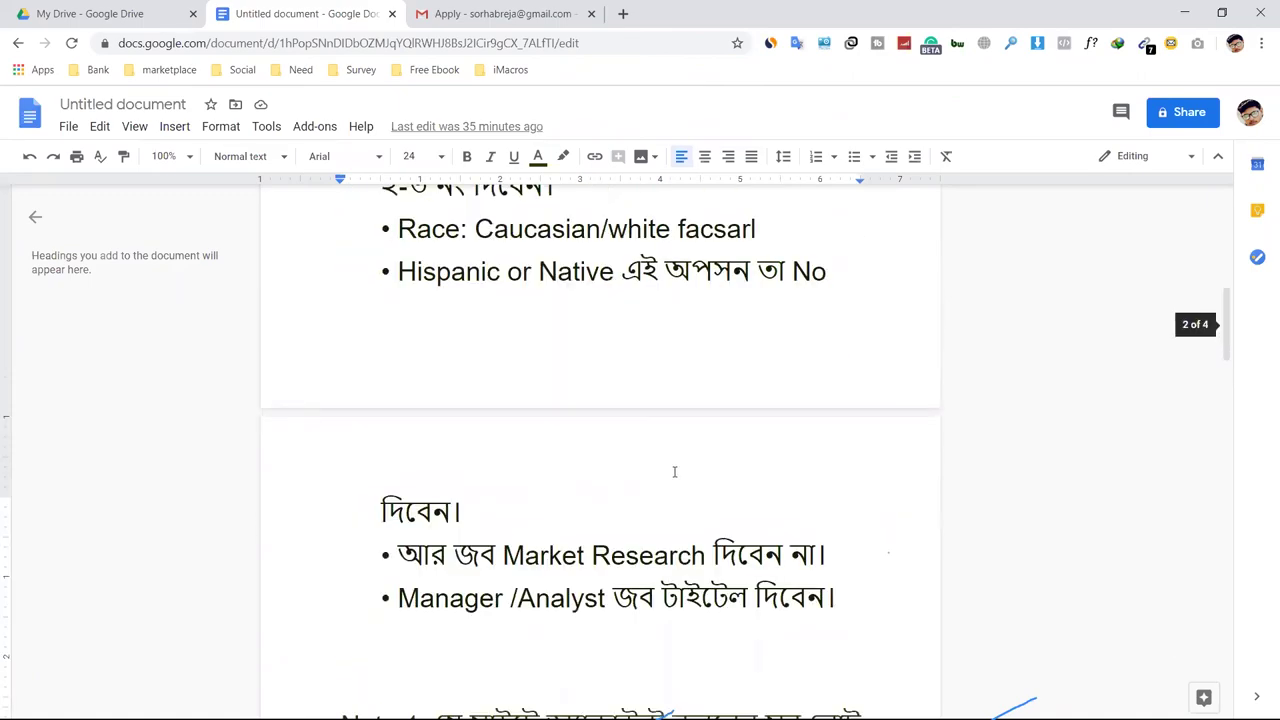
scroll(644, 450, up, 5)
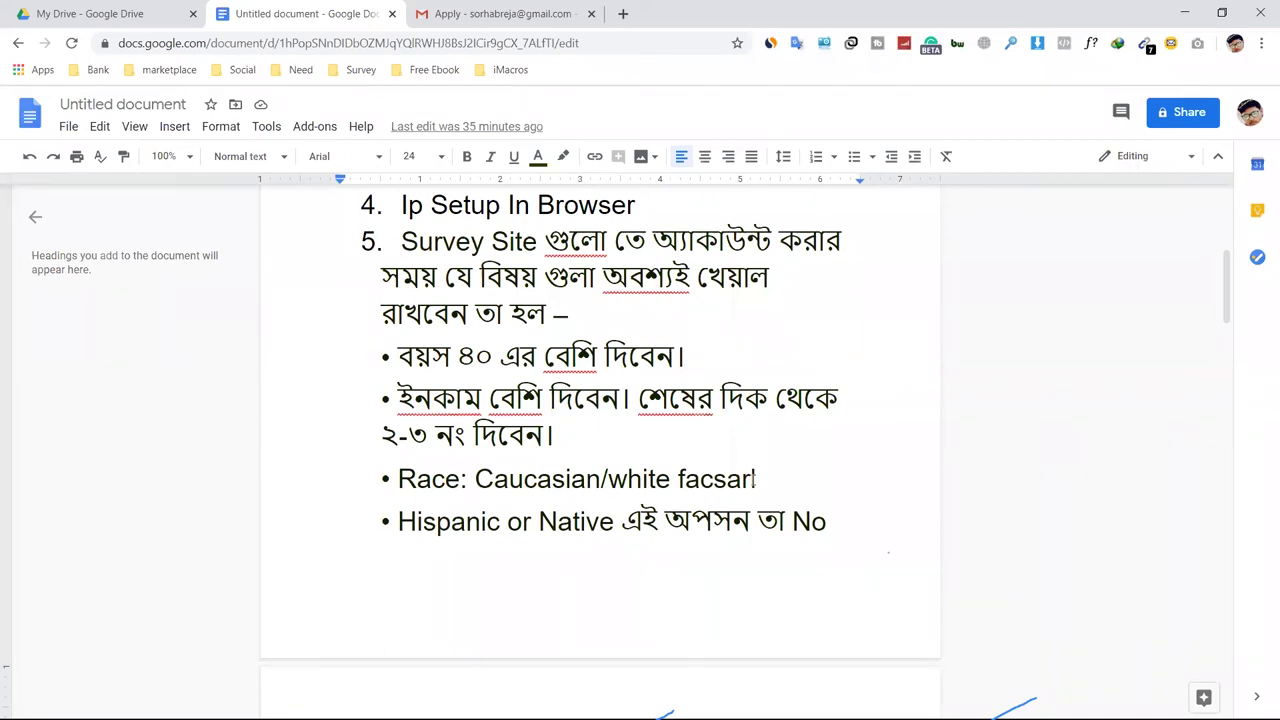
Place the caret after 'No' and scroll down to the 51.81.31.66:29431 Spectrum entry.
click(869, 531)
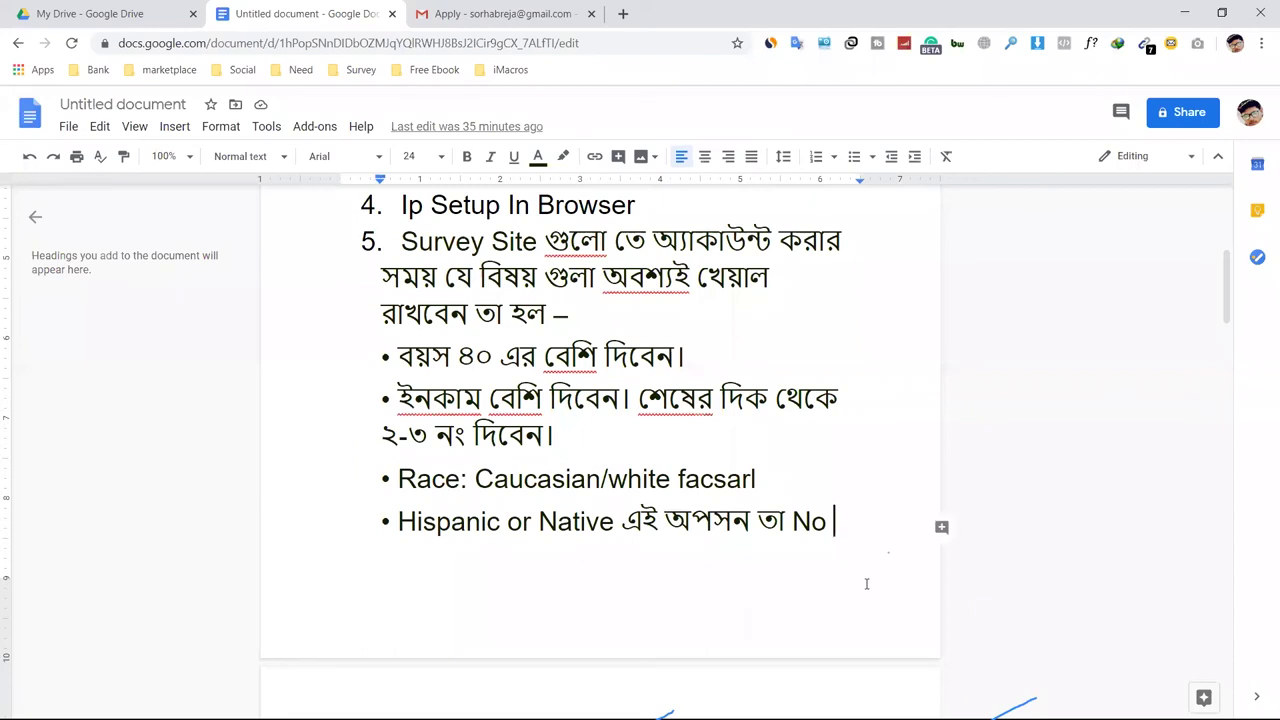
scroll(867, 582, up, 1)
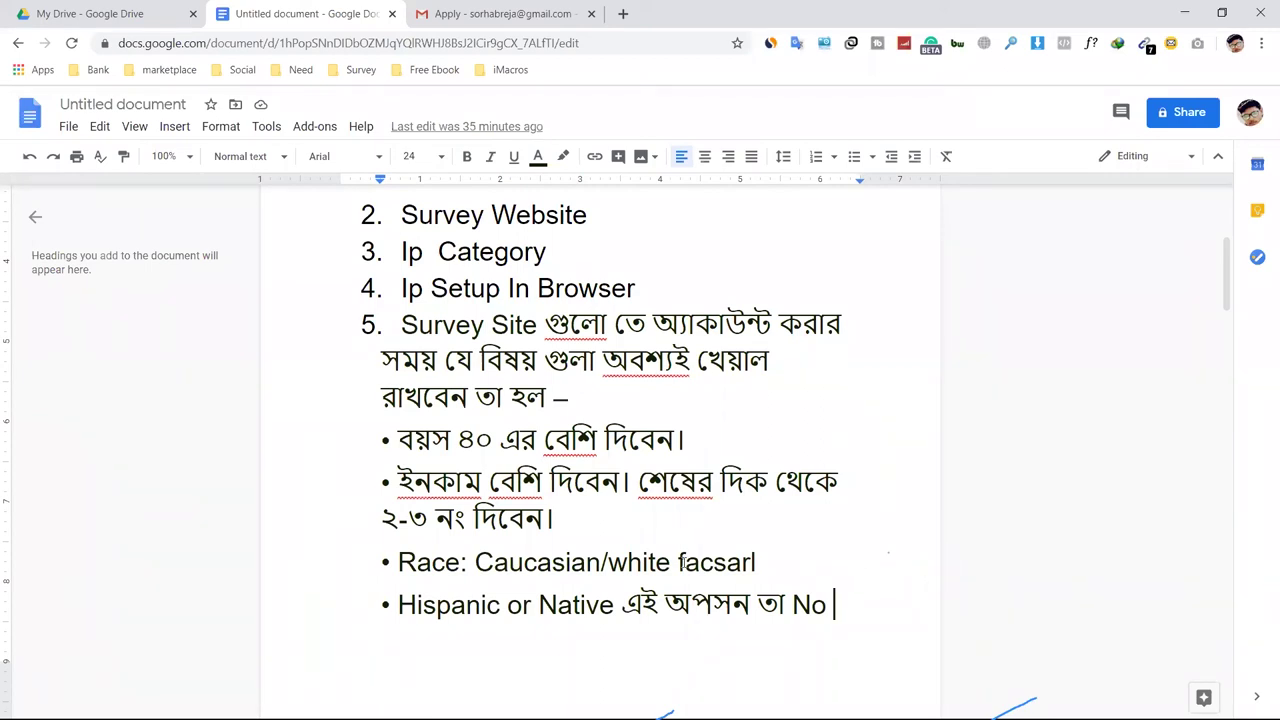
scroll(684, 562, down, 2)
scroll(688, 562, down, 3)
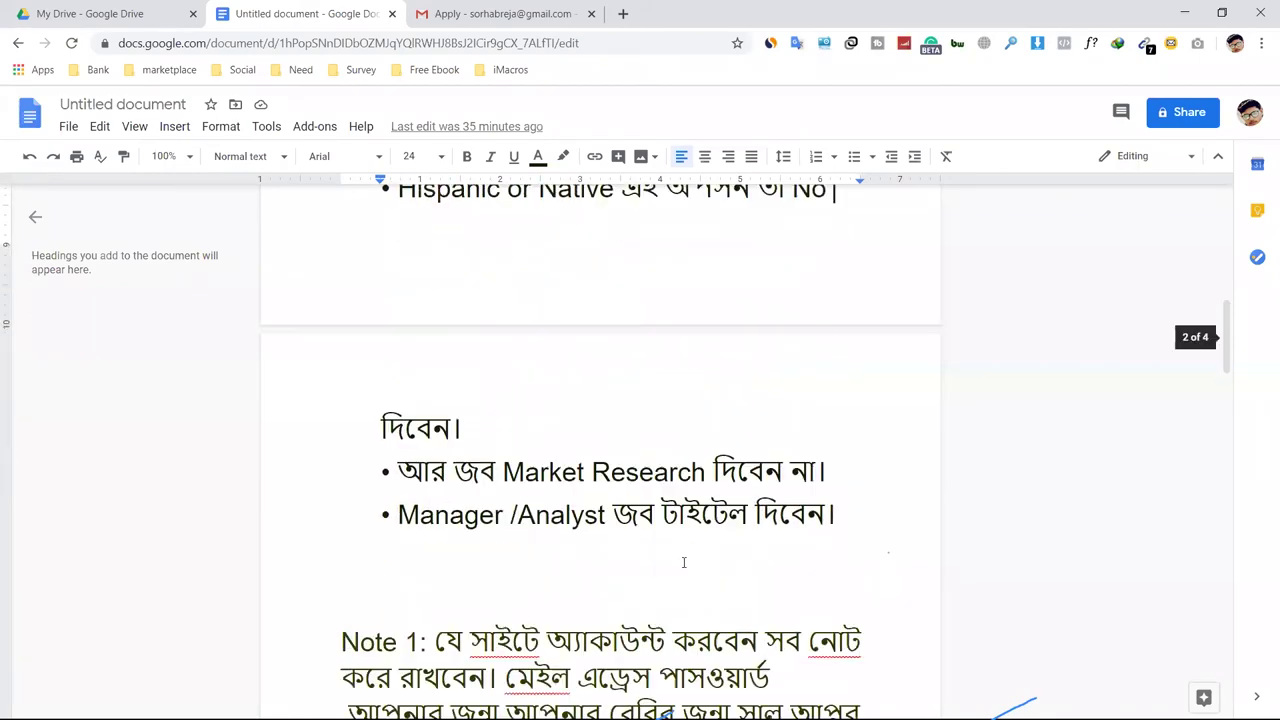
scroll(694, 562, down, 1)
scroll(716, 548, down, 1)
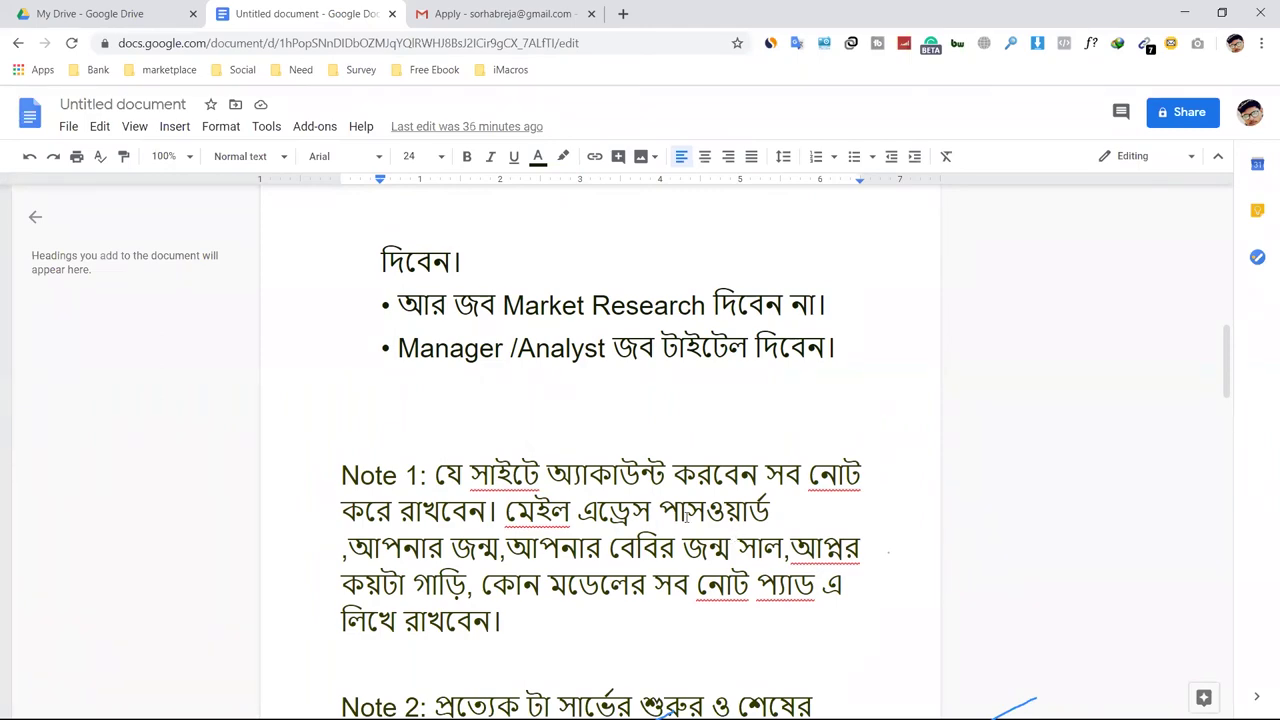
scroll(686, 515, down, 3)
scroll(663, 514, down, 8)
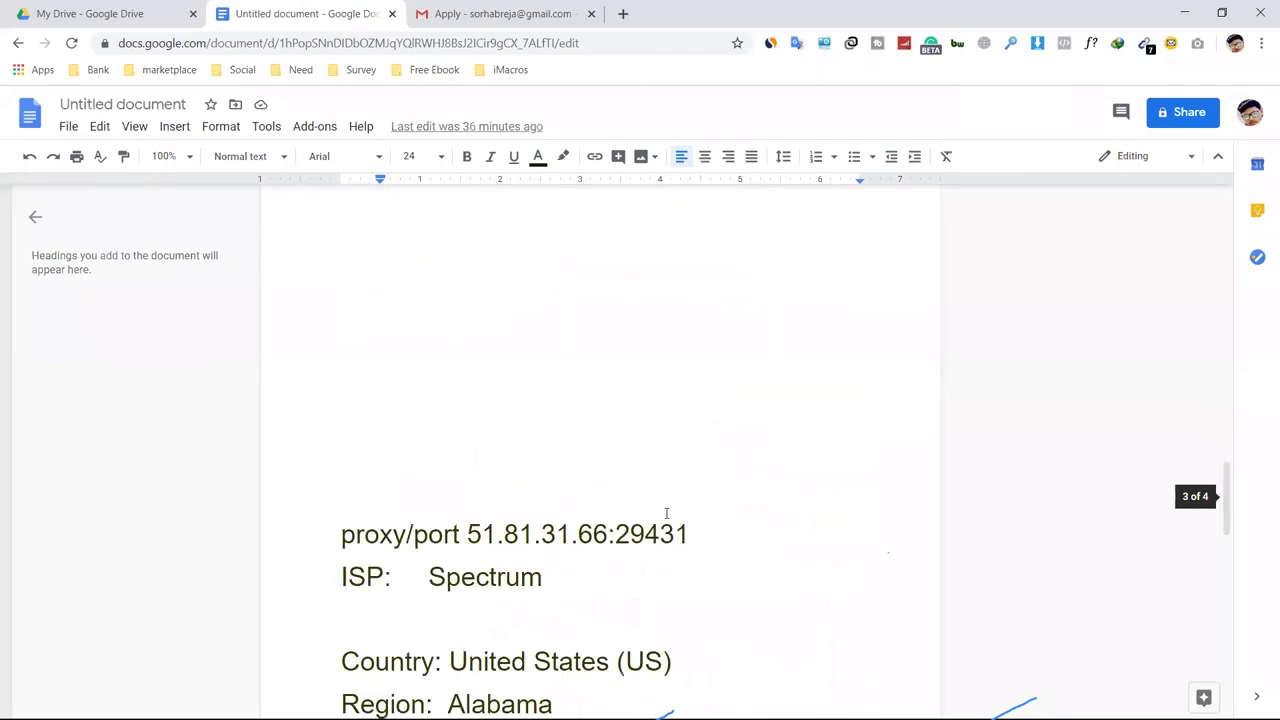
Select and deselect the Note 2 paragraph, then scroll down to the 51.81.31.66:29431 Spectrum block.
scroll(666, 513, up, 5)
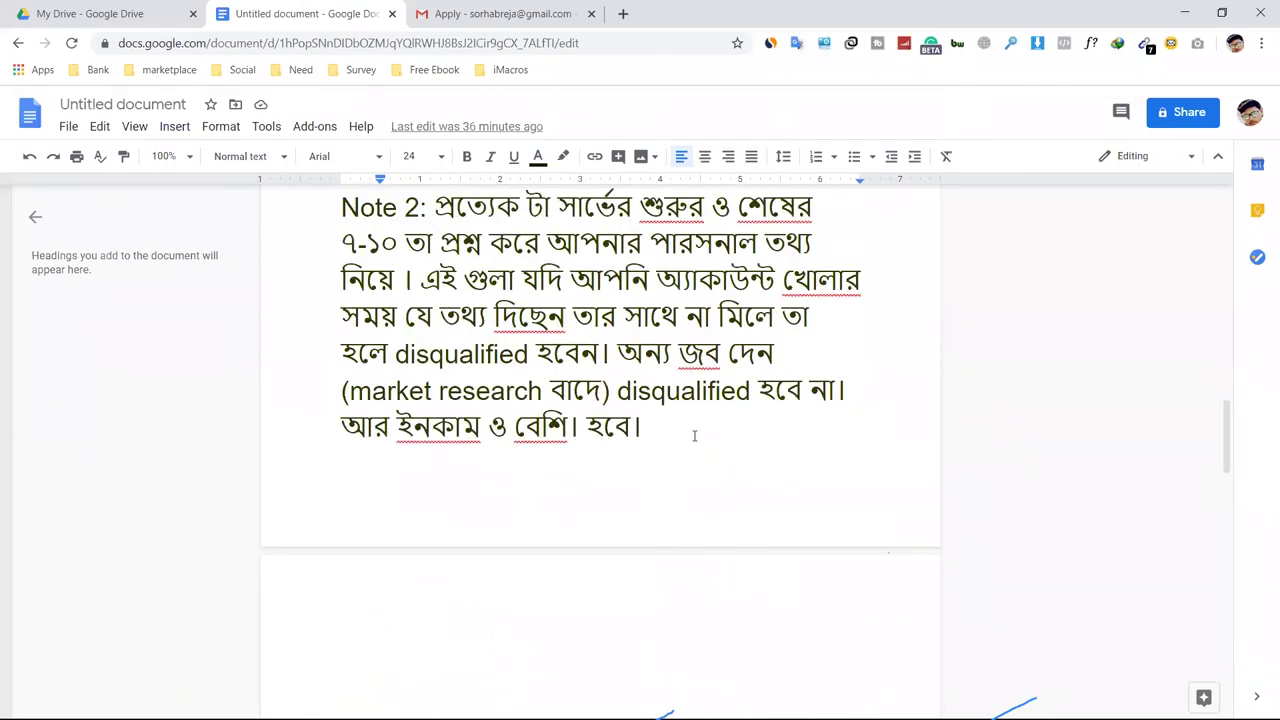
click(694, 436)
scroll(693, 436, down, 1)
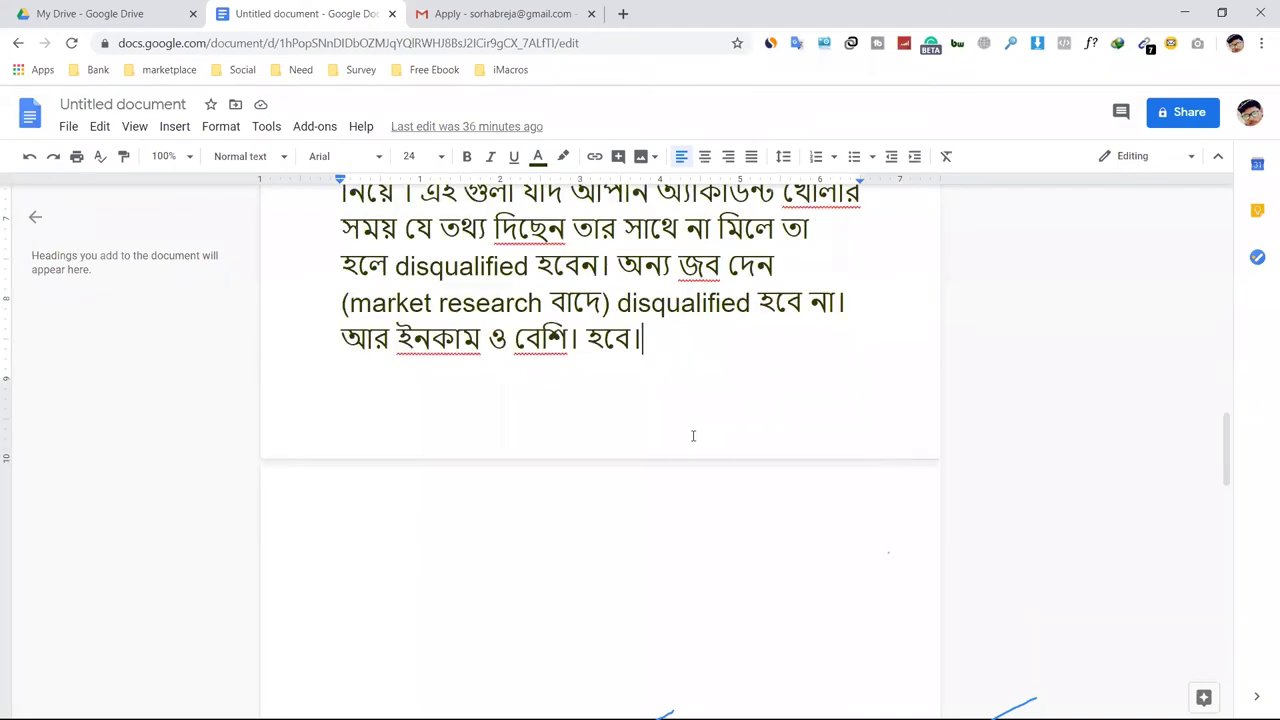
scroll(693, 436, down, 2)
scroll(693, 436, up, 4)
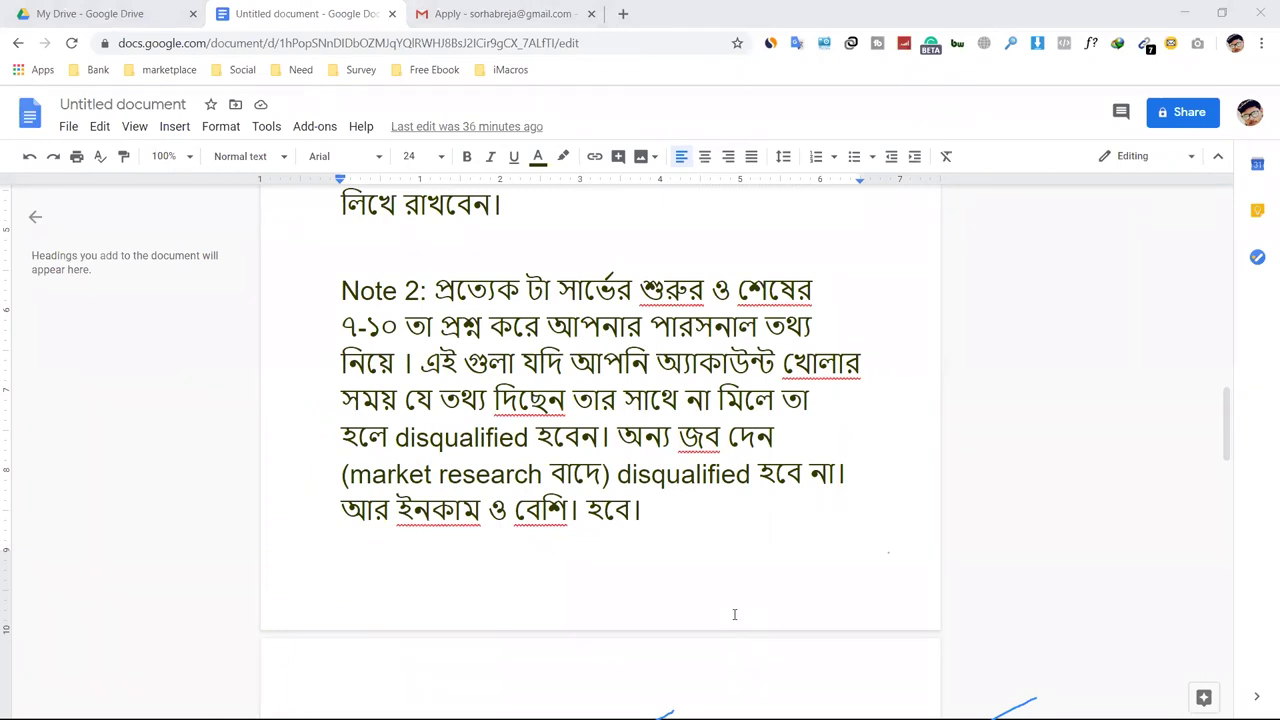
drag(648, 512, 283, 279)
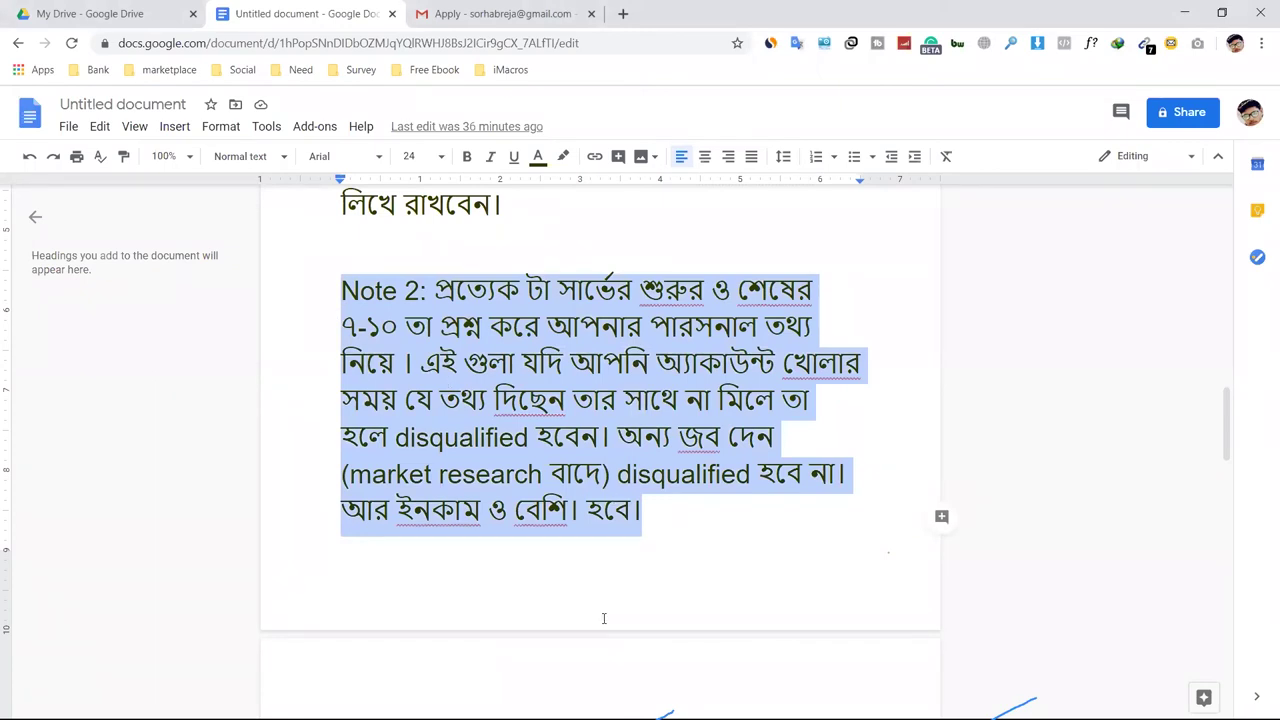
click(526, 377)
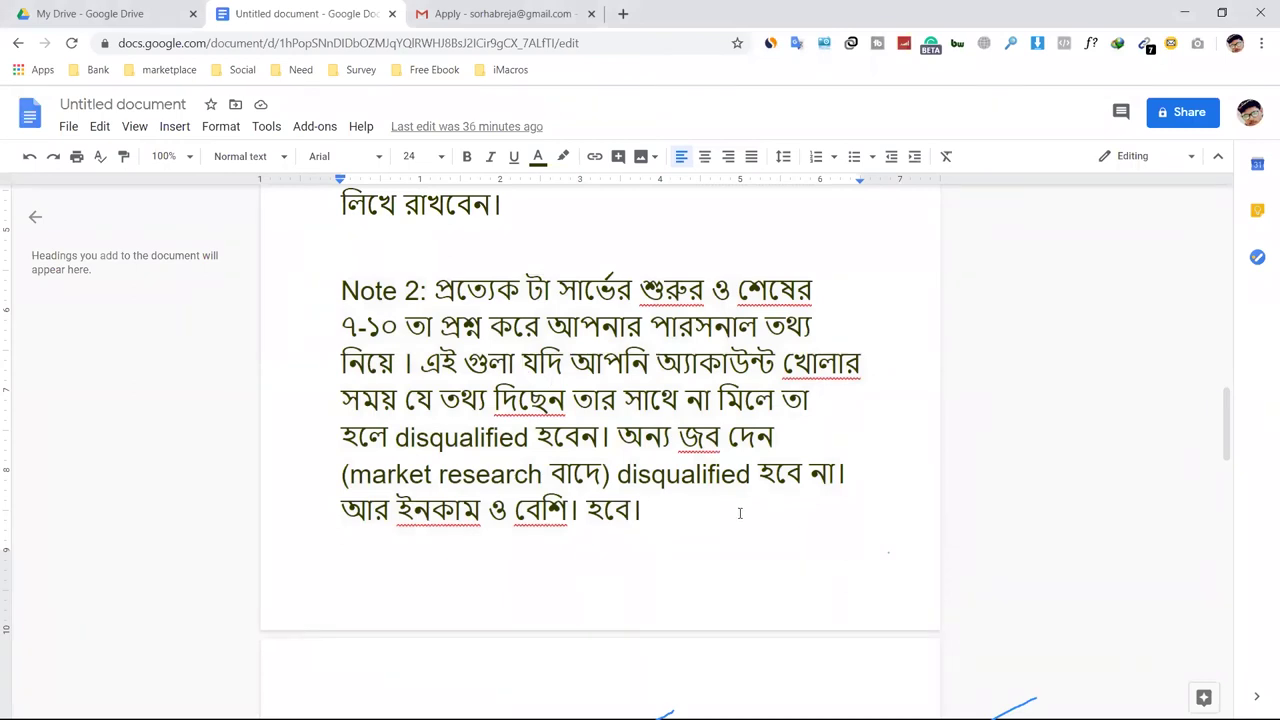
scroll(740, 512, down, 2)
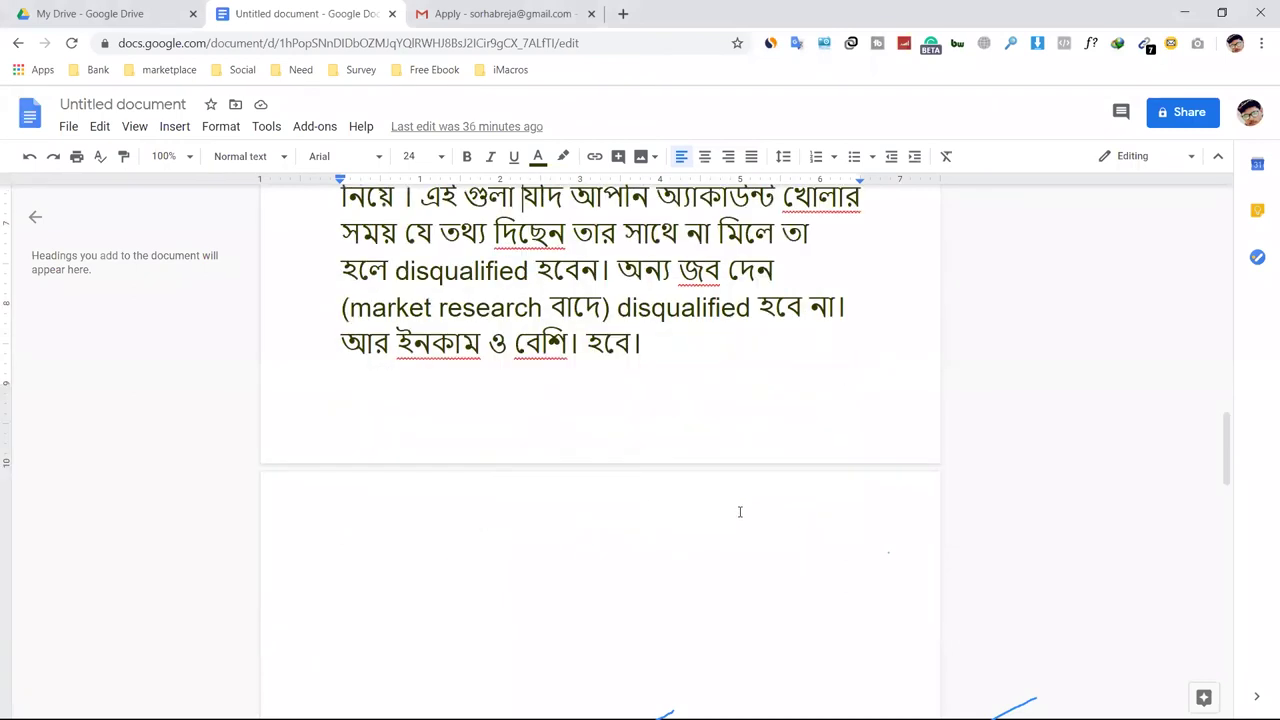
scroll(741, 512, down, 1)
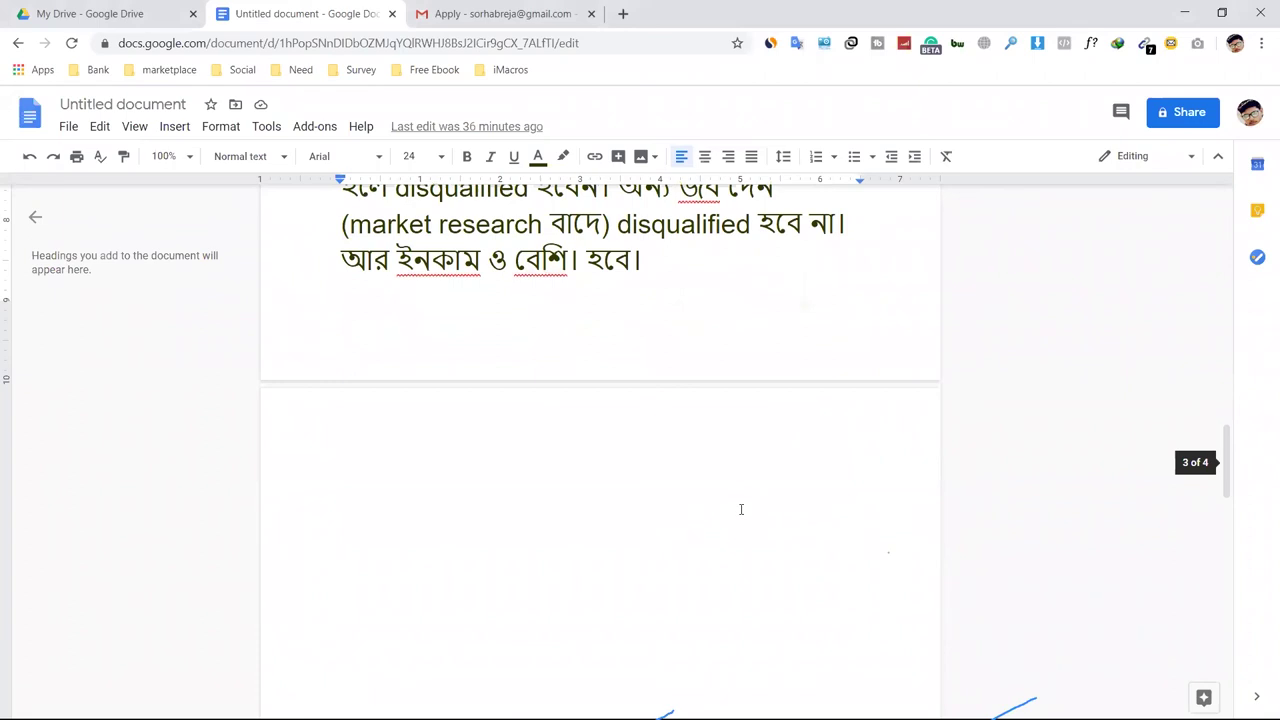
scroll(741, 510, down, 1)
scroll(747, 511, down, 2)
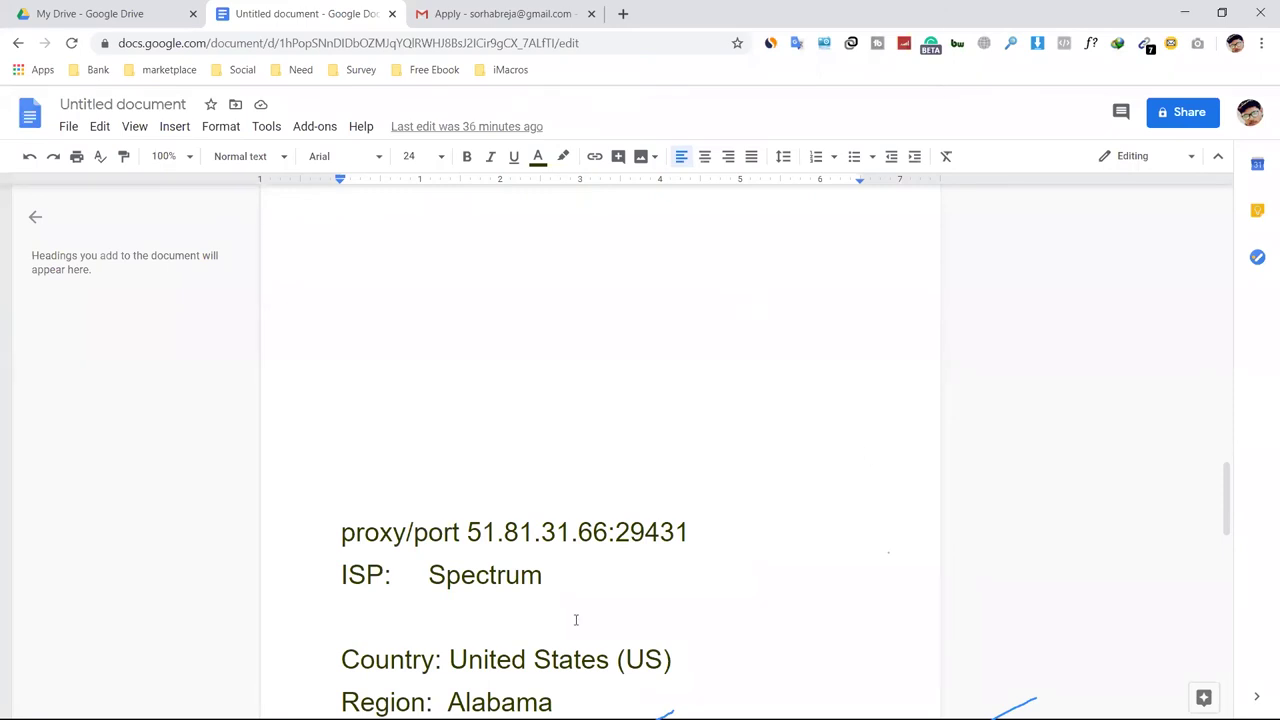
Select the ISP name Spectrum and the proxy address 51.81.31.66:29431.
drag(549, 577, 428, 577)
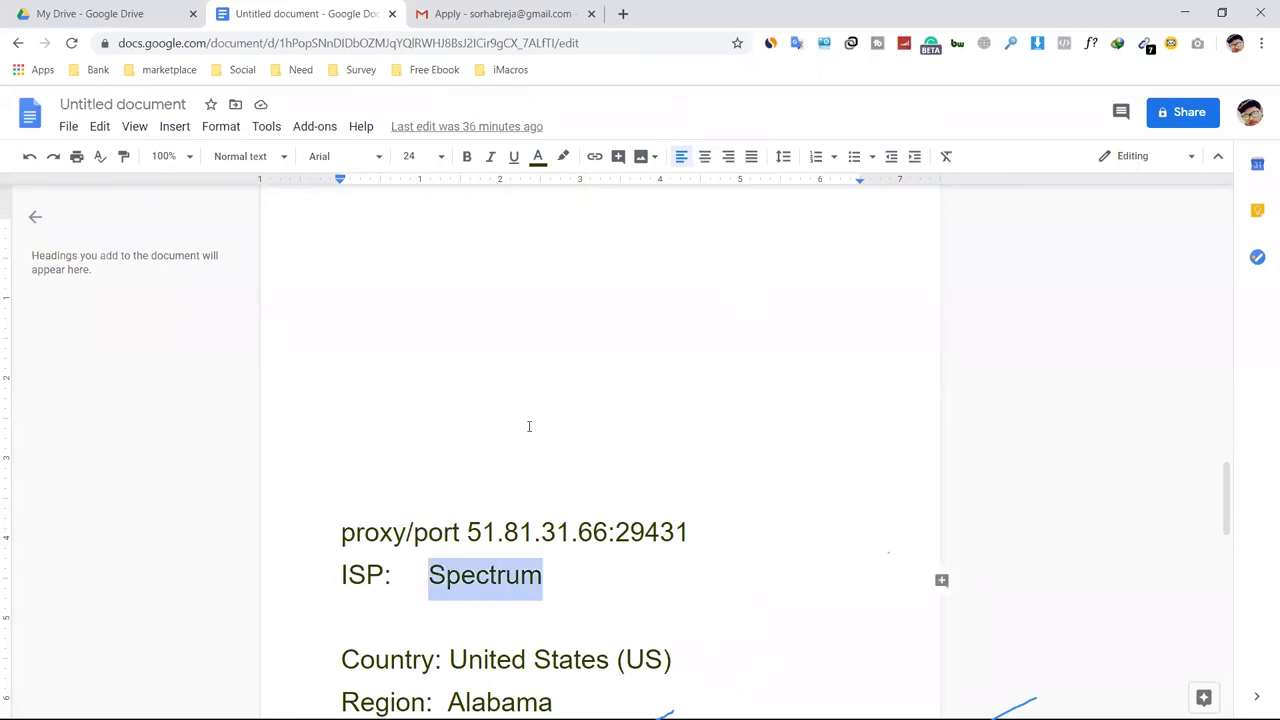
scroll(535, 428, down, 1)
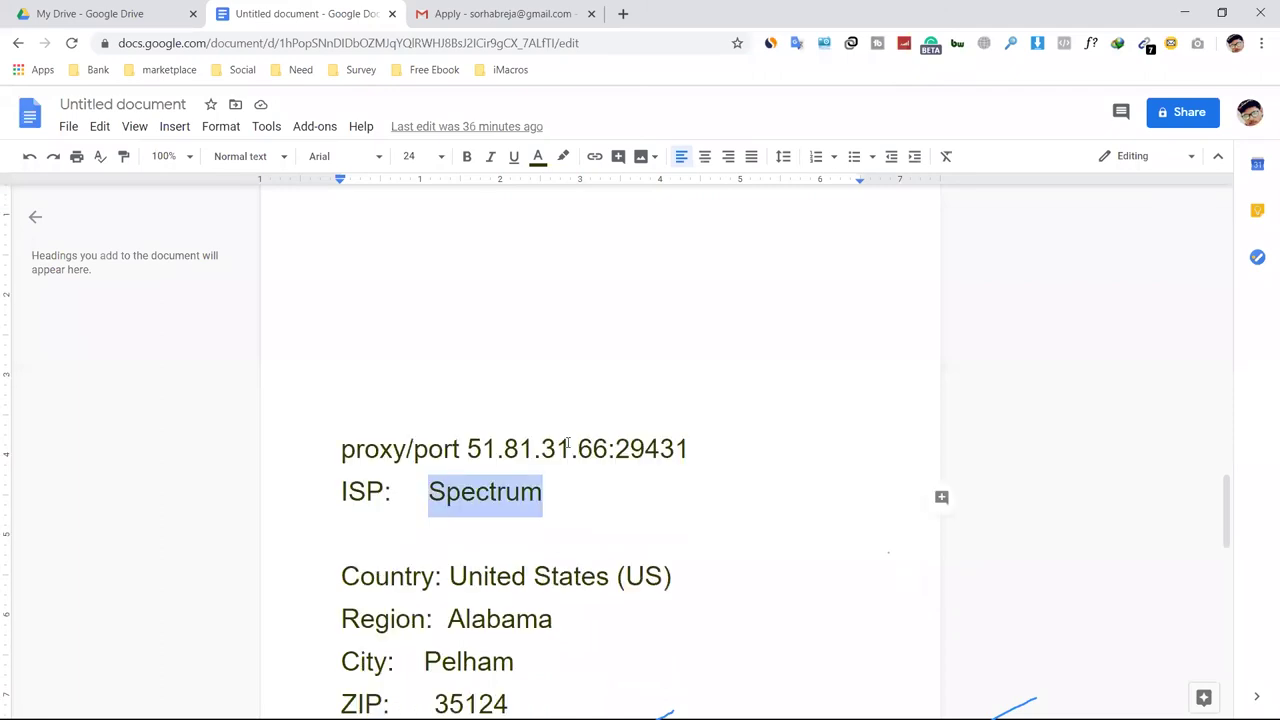
scroll(568, 443, down, 1)
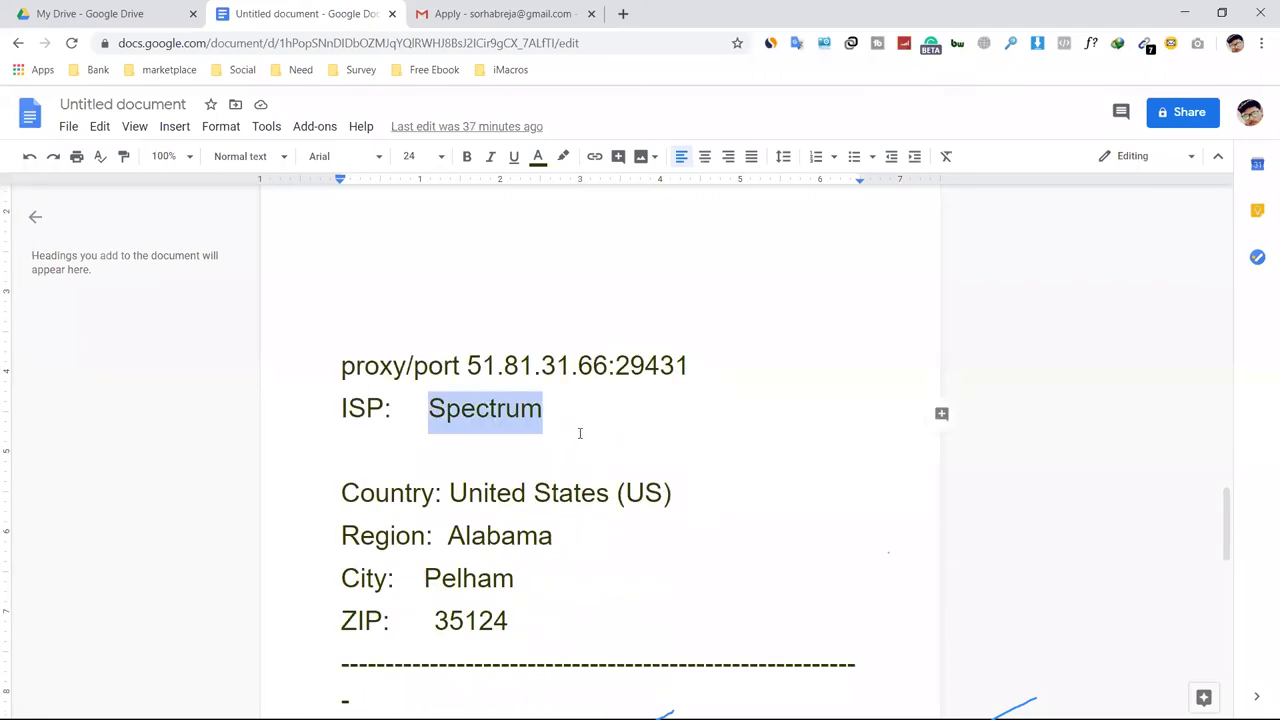
scroll(579, 433, down, 1)
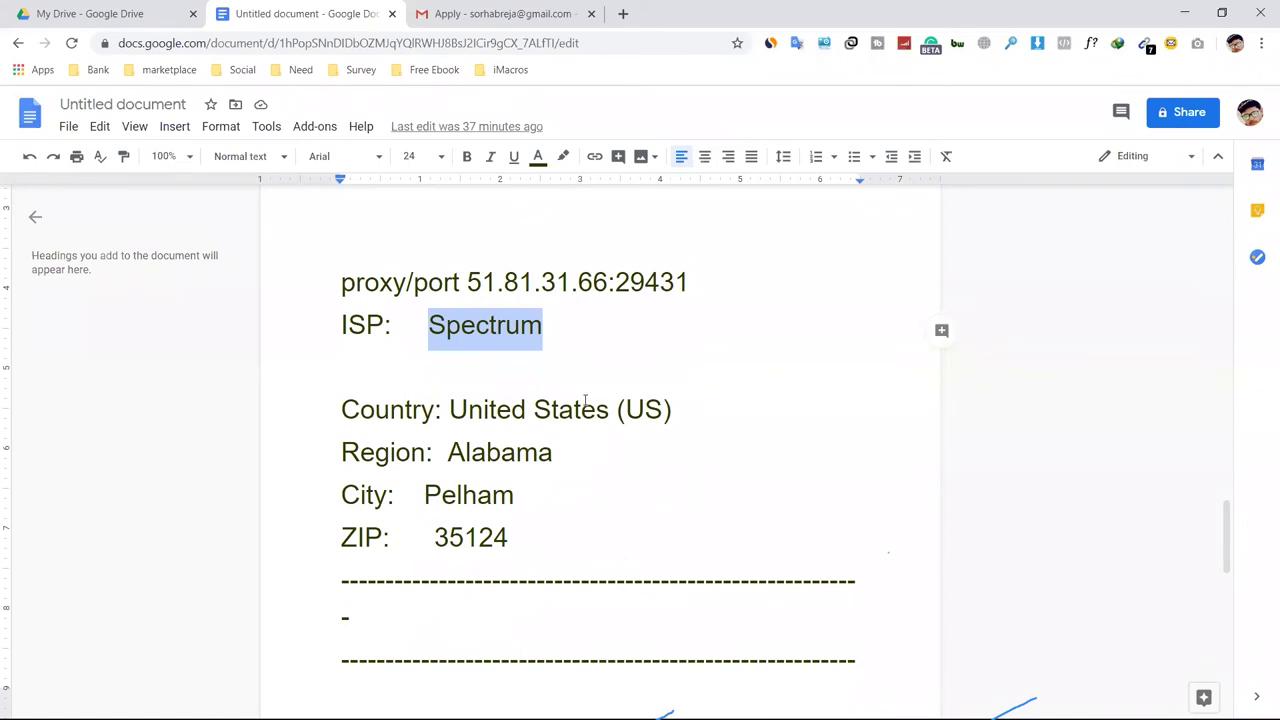
scroll(585, 405, up, 7)
scroll(586, 398, down, 6)
drag(686, 282, 470, 283)
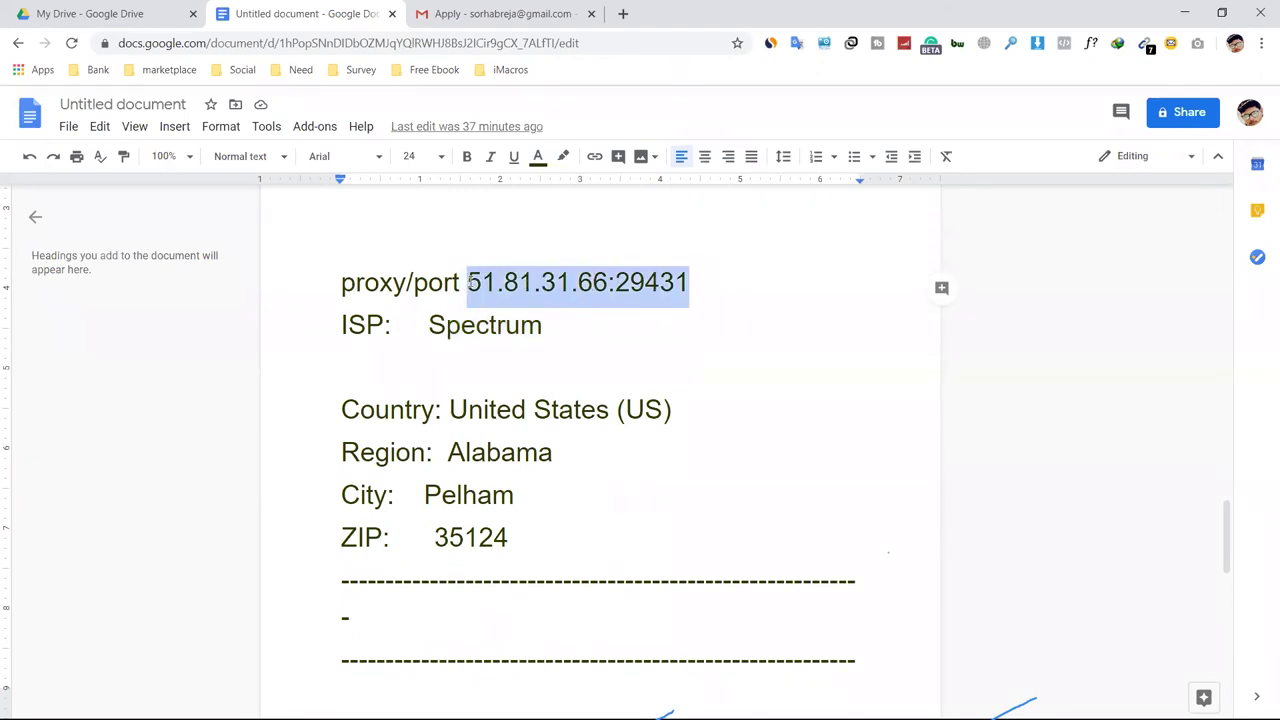
Scroll to the Comcast Cable entry and select 78.46.218.20:30196.
scroll(719, 458, down, 5)
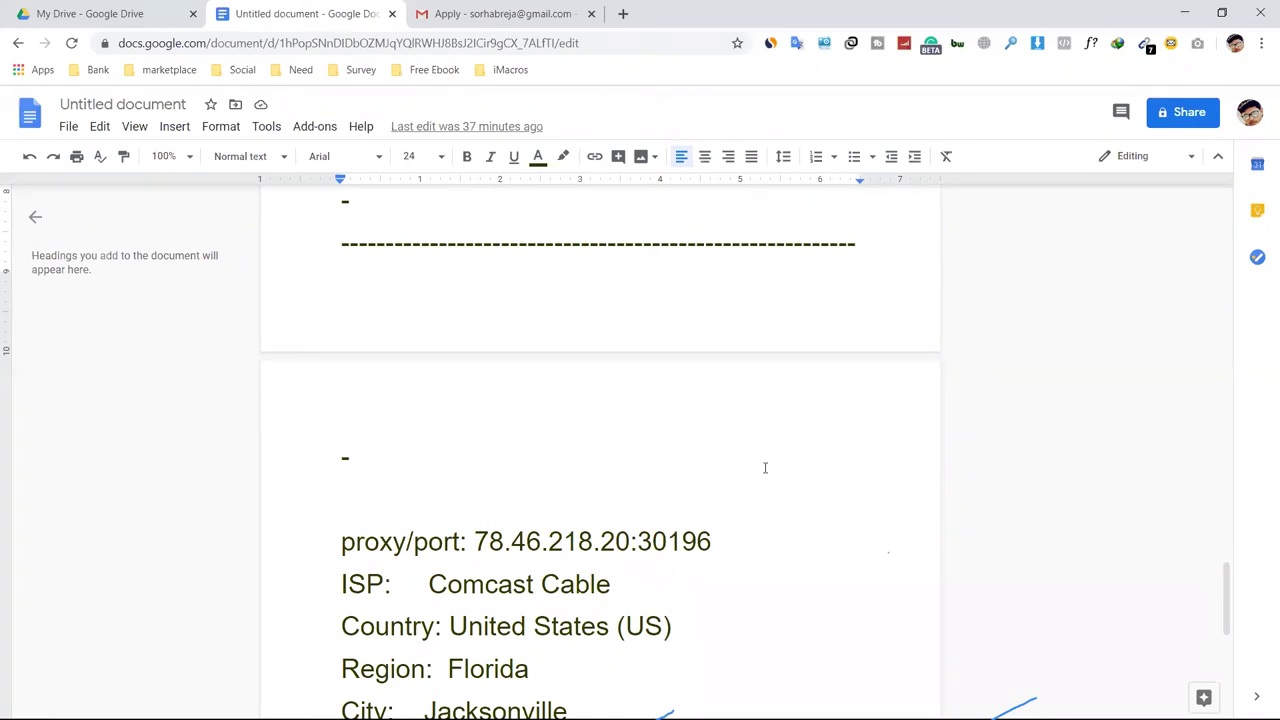
scroll(765, 468, down, 2)
drag(715, 375, 480, 375)
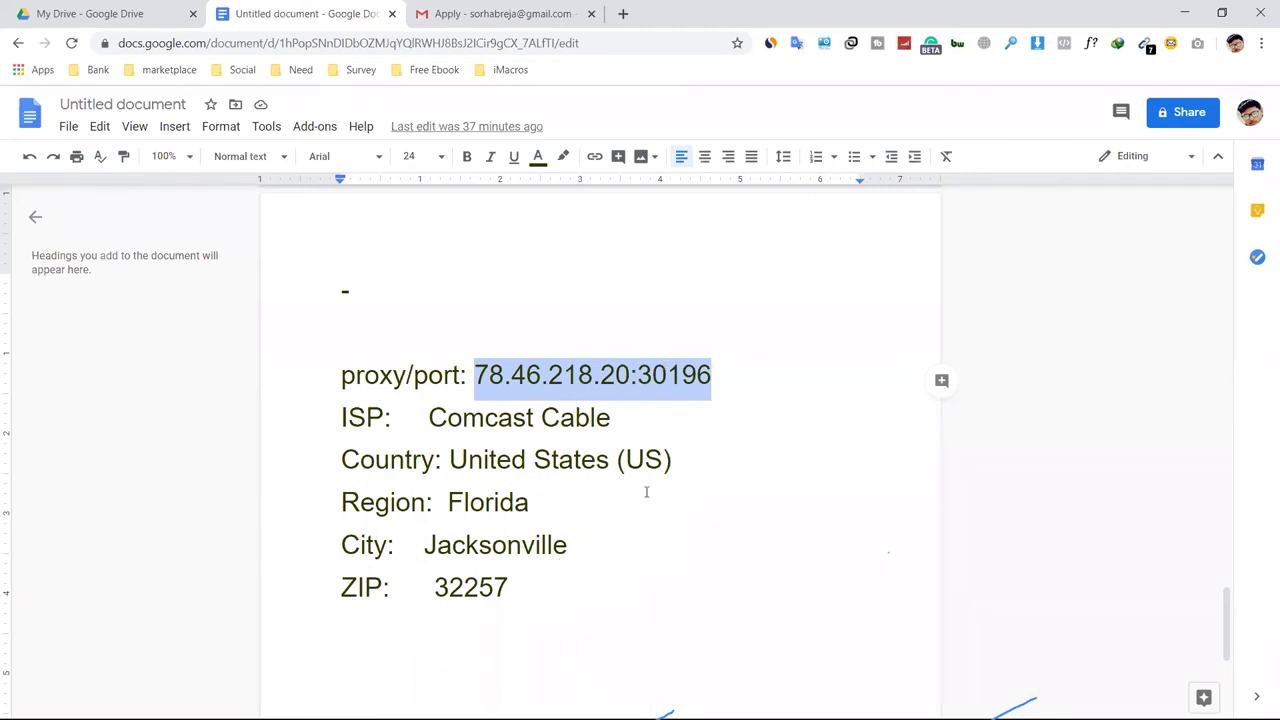
scroll(640, 457, up, 5)
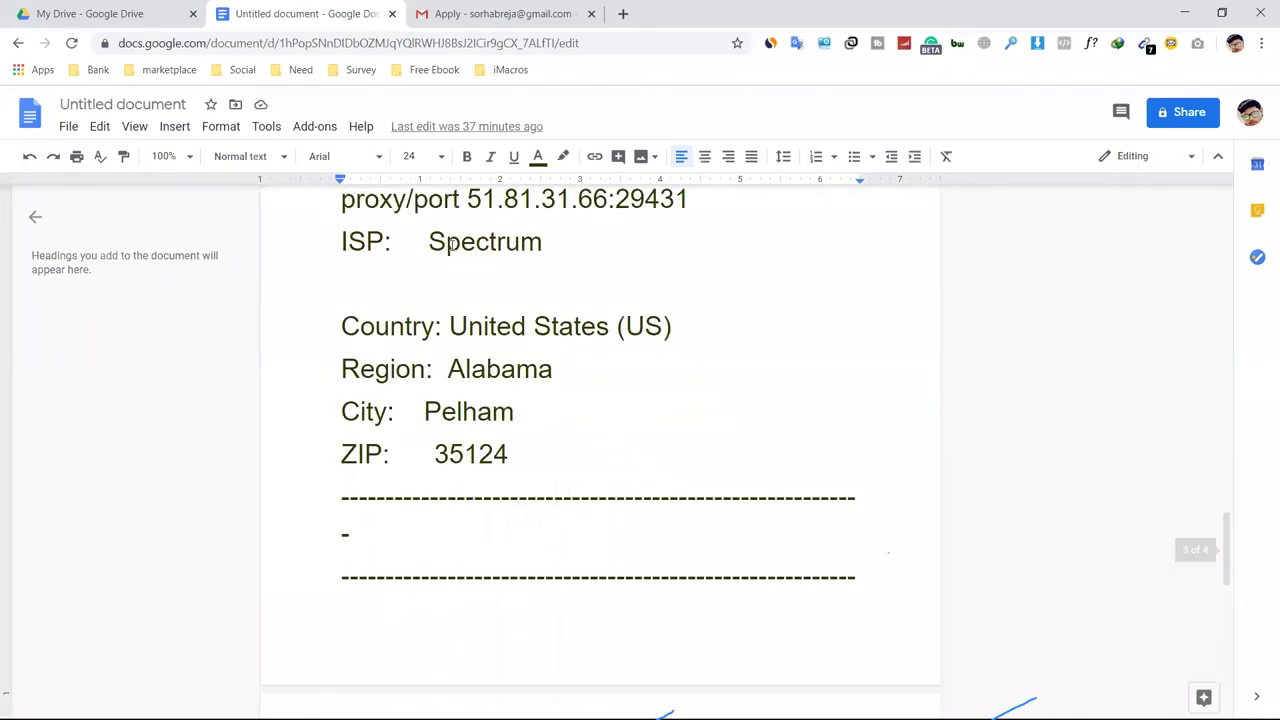
scroll(453, 260, down, 5)
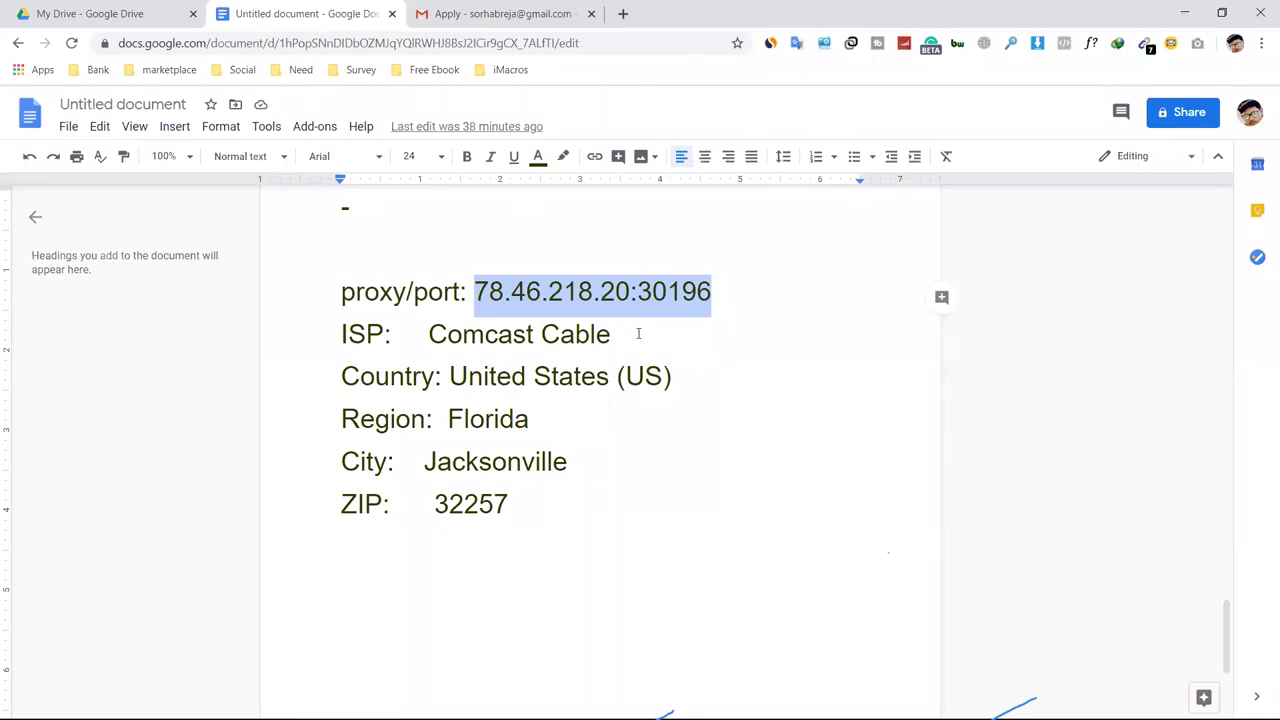
drag(612, 334, 432, 336)
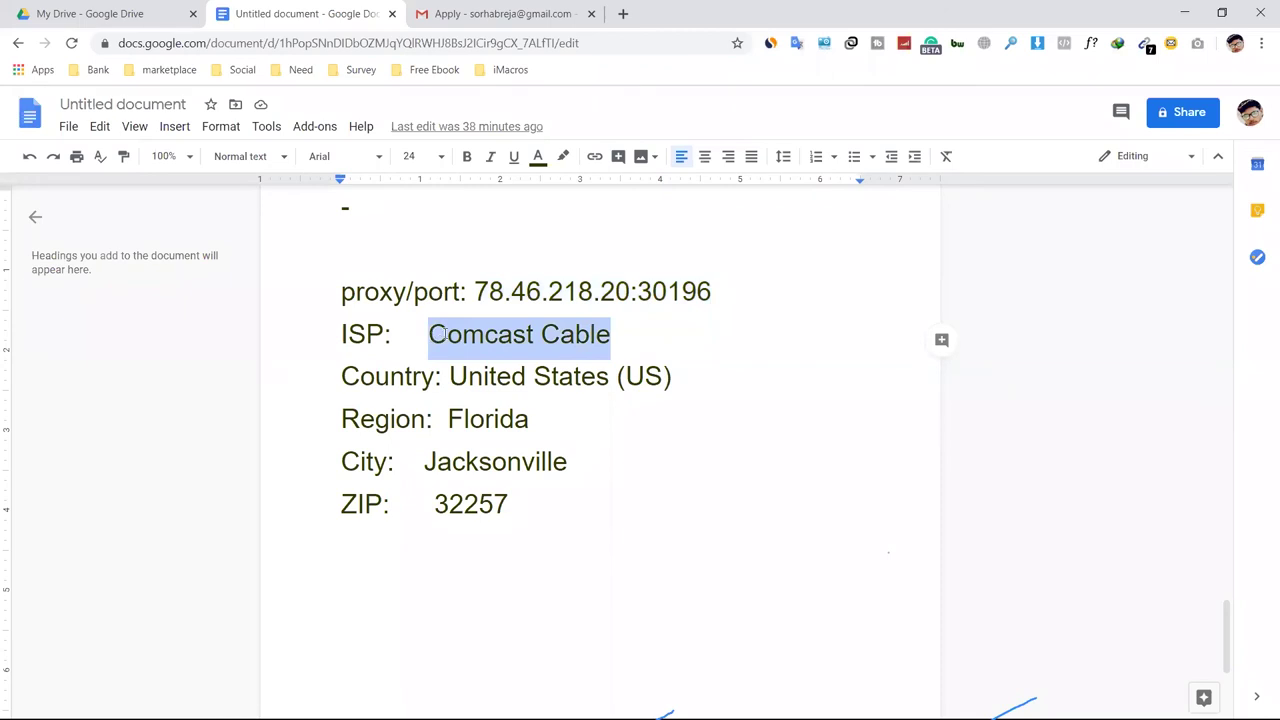
click(652, 292)
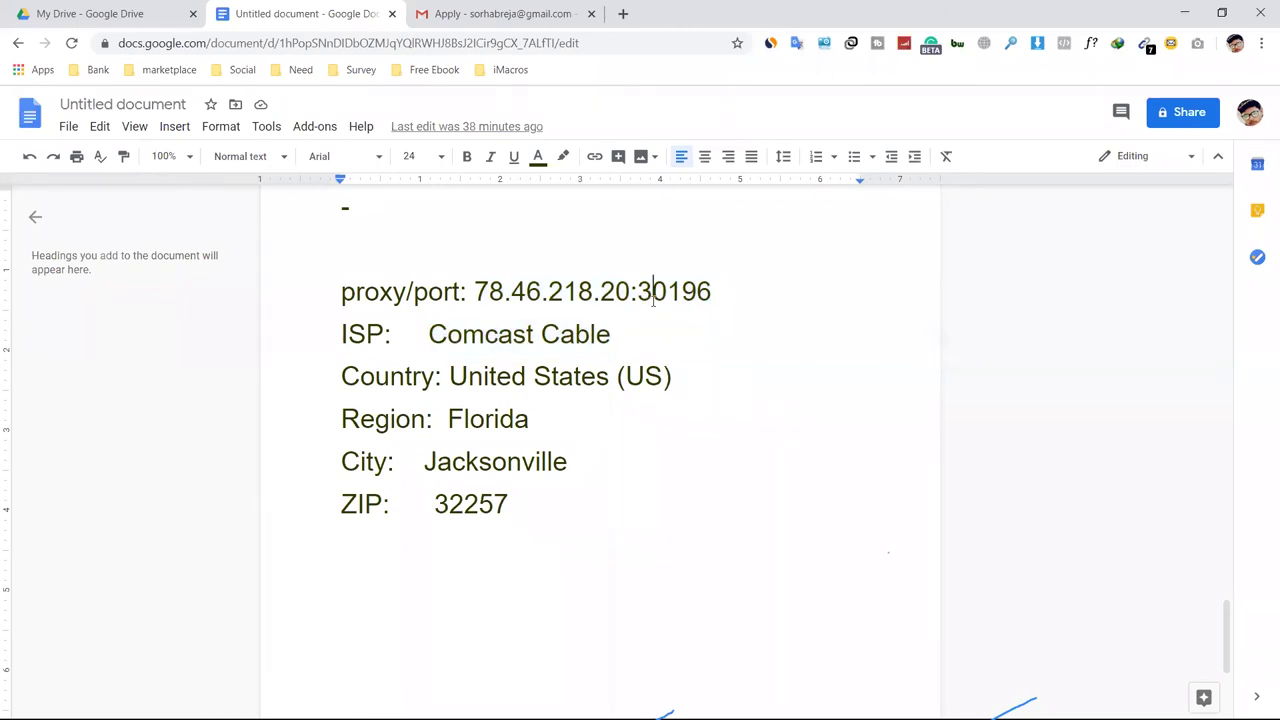
drag(711, 291, 474, 292)
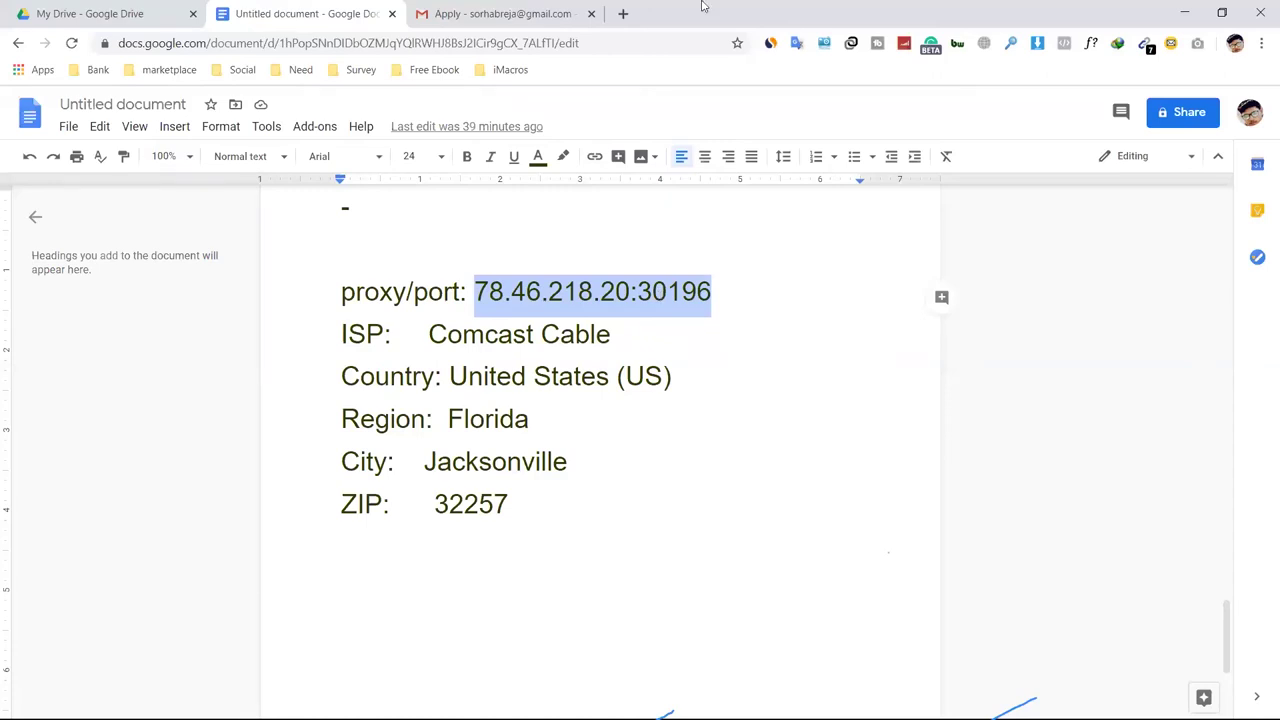
click(711, 292)
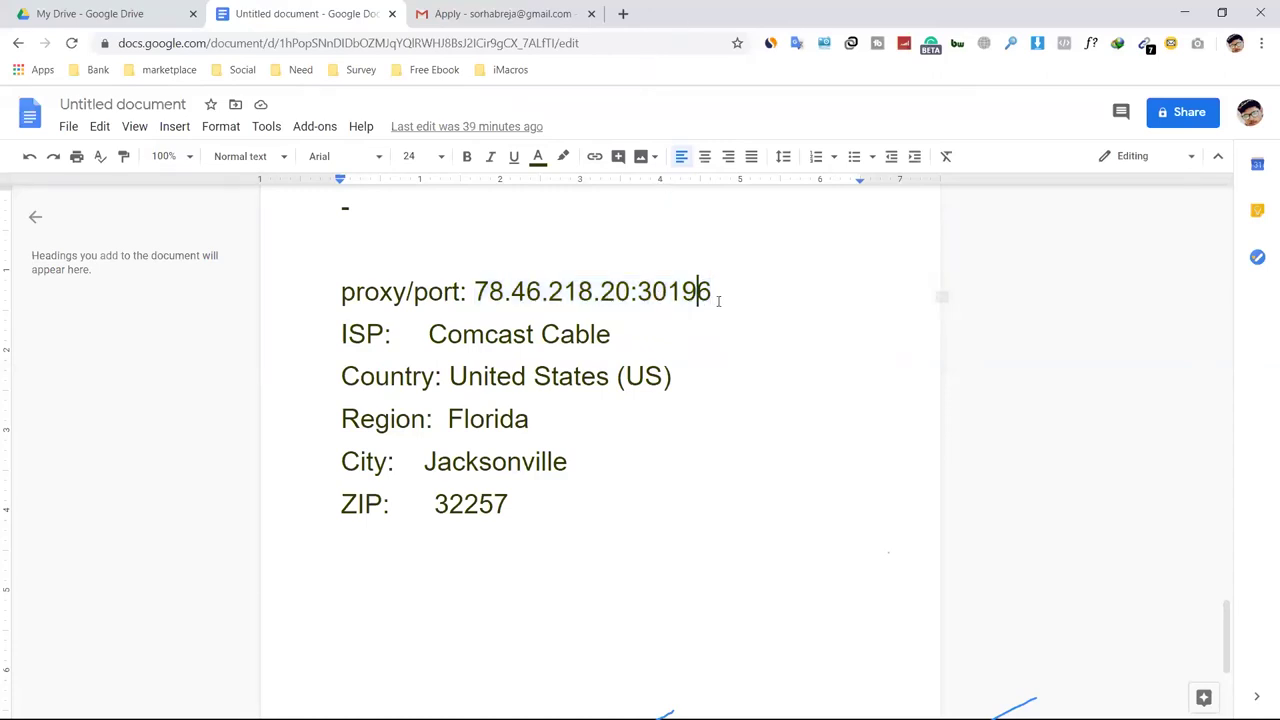
drag(711, 292, 486, 292)
click(482, 292)
drag(714, 300, 478, 293)
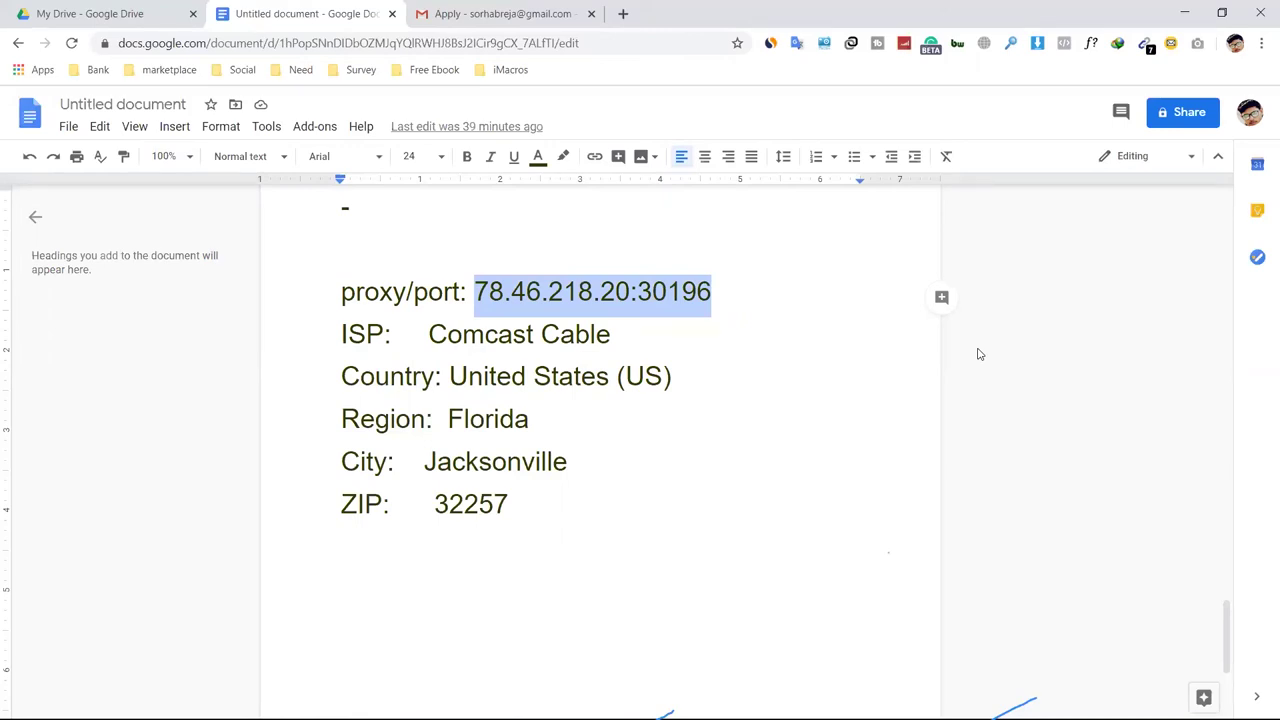
click(711, 291)
drag(711, 291, 478, 291)
click(711, 291)
drag(711, 291, 476, 291)
drag(509, 505, 342, 335)
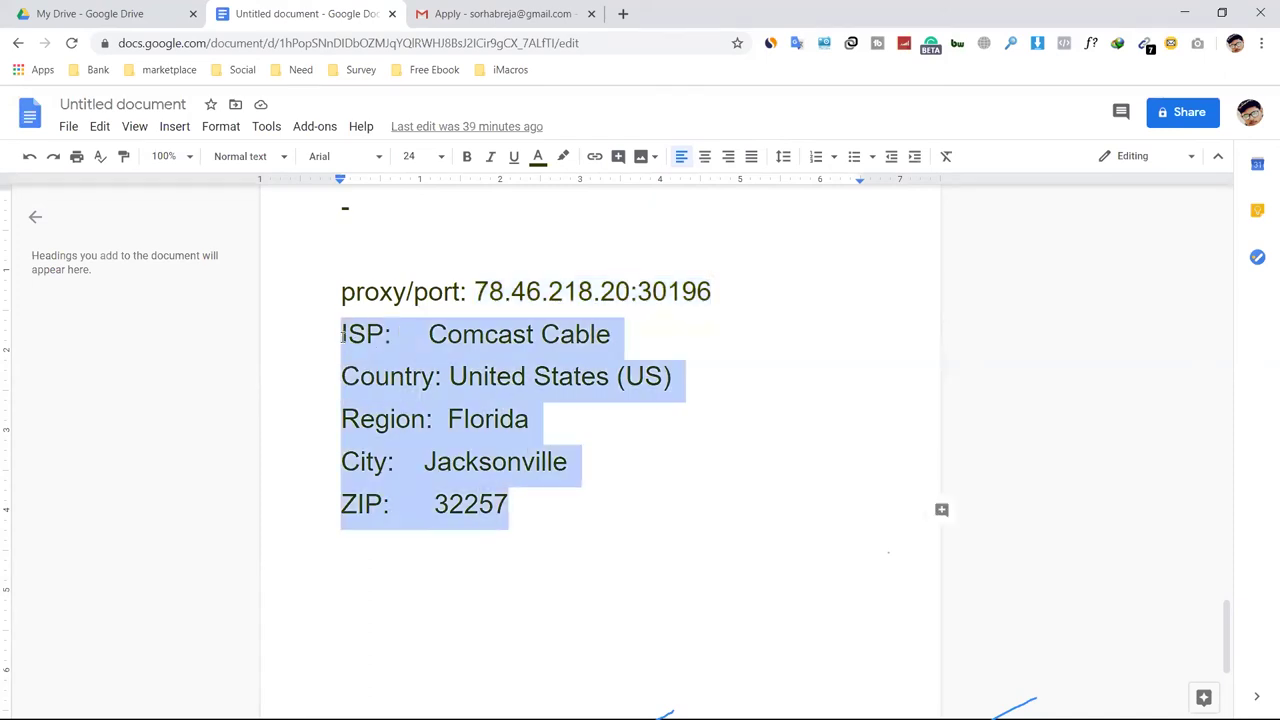
Highlight the Comcast Cable details, then select the proxy address 78.46.218.20:30196.
click(514, 506)
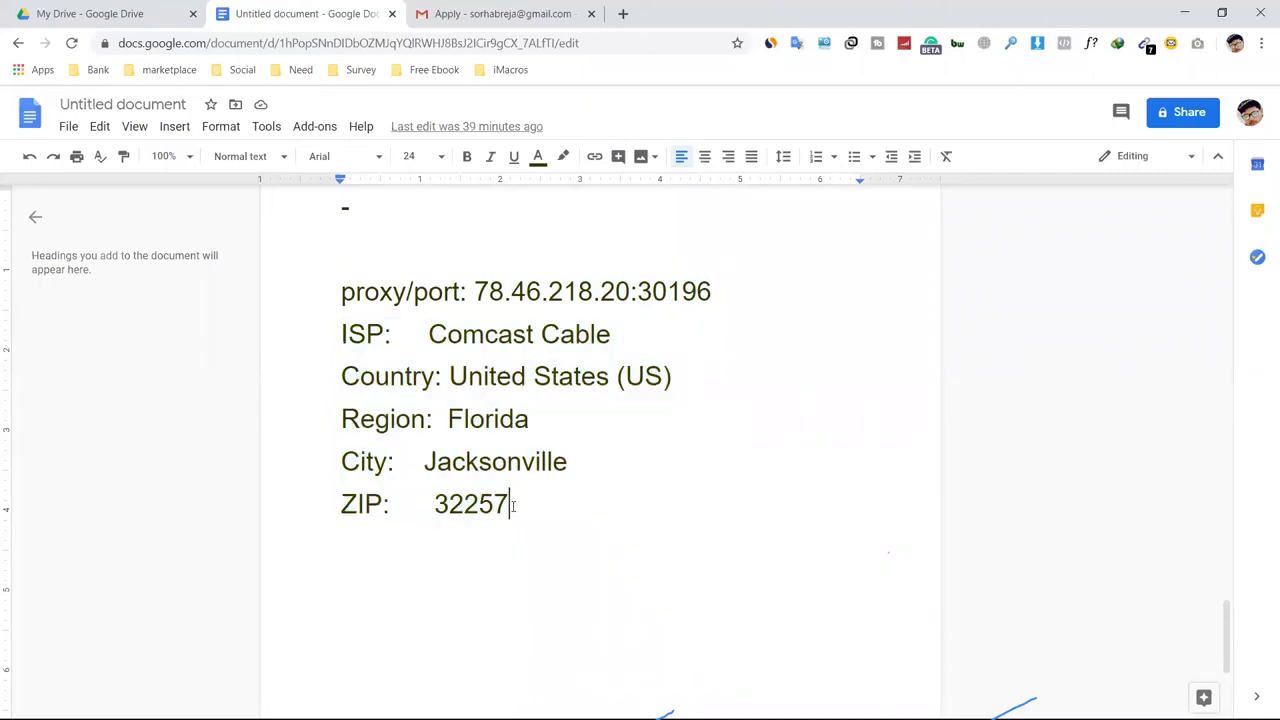
key(shift+Left)
key(shift+Left)
key(shift+Left)
shift+click(321, 341)
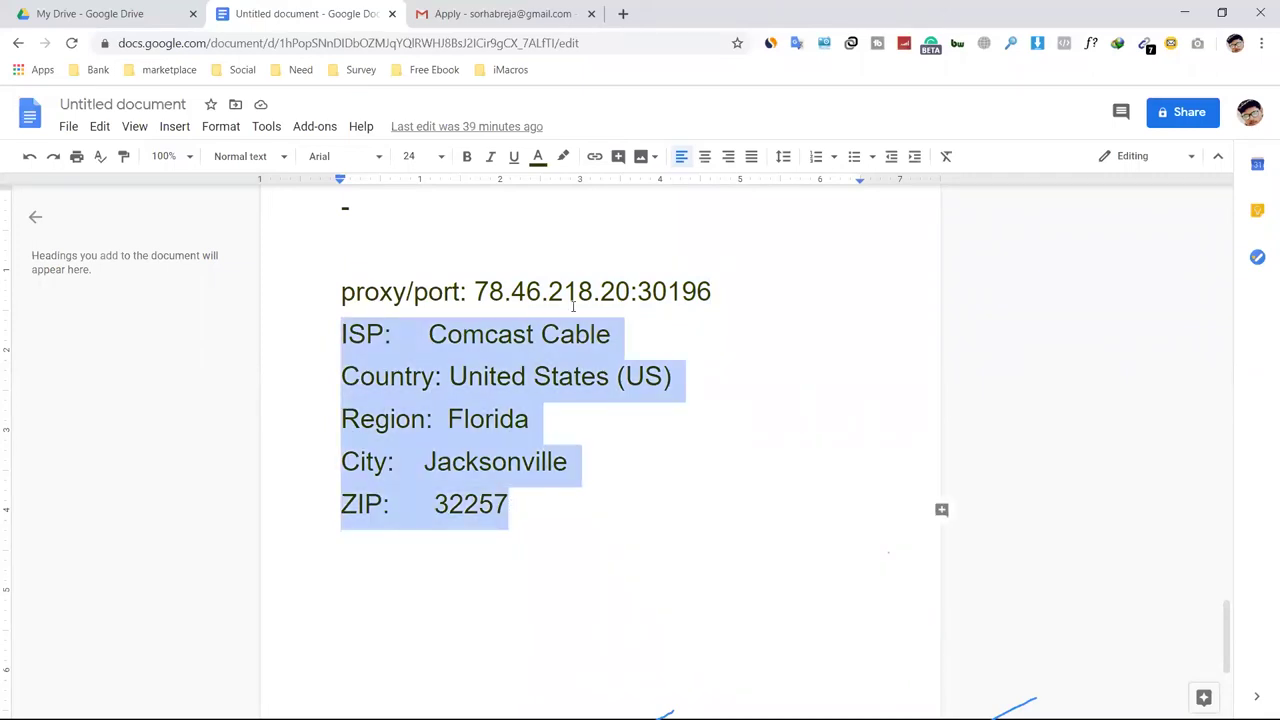
click(714, 298)
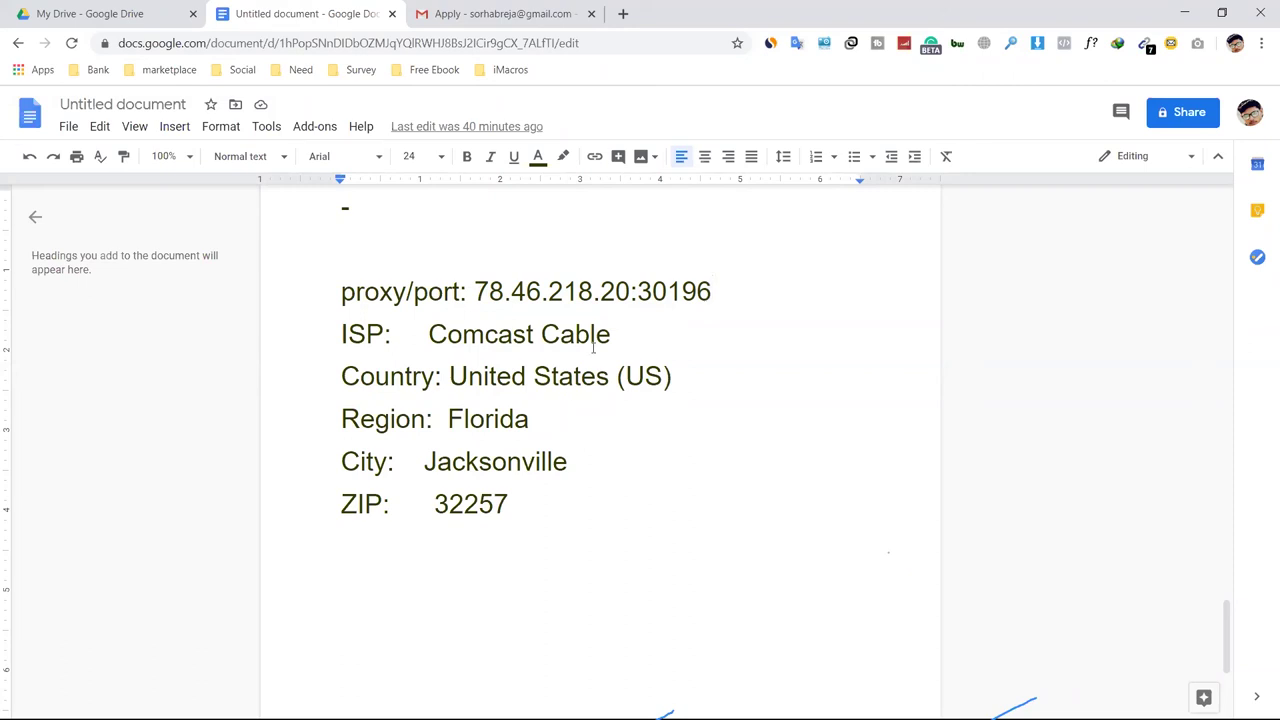
drag(612, 334, 428, 337)
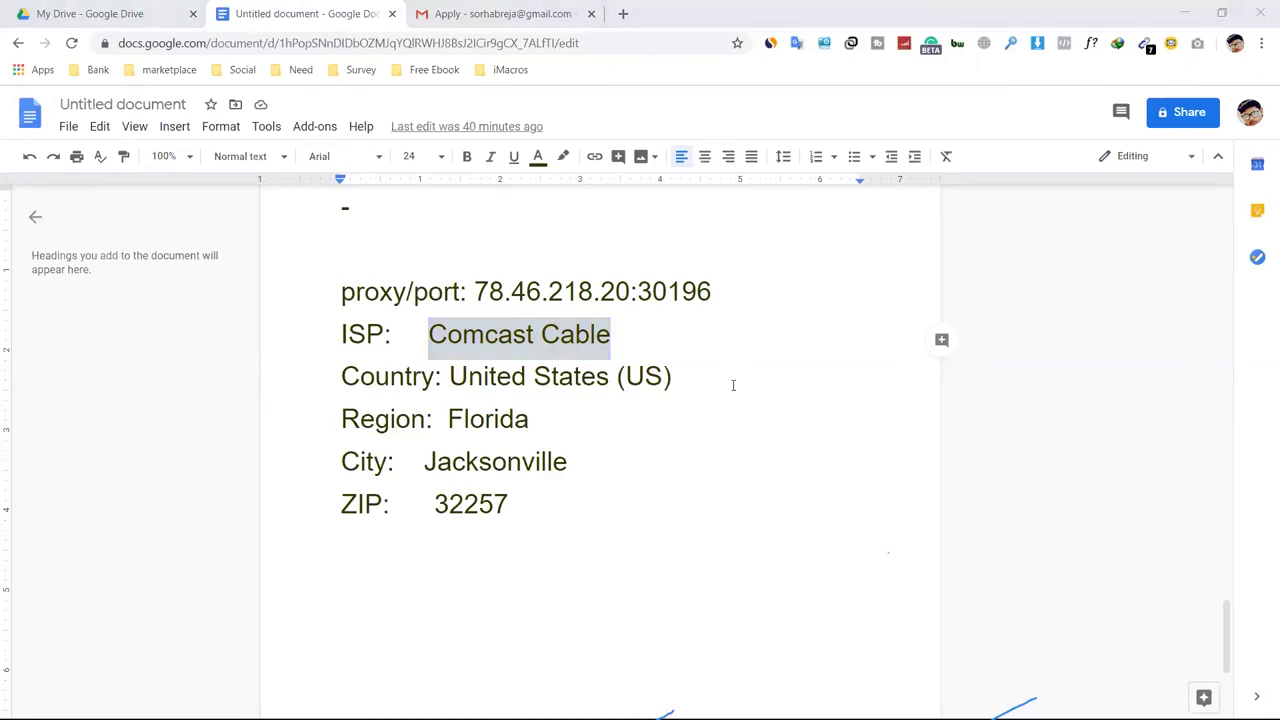
drag(712, 292, 474, 292)
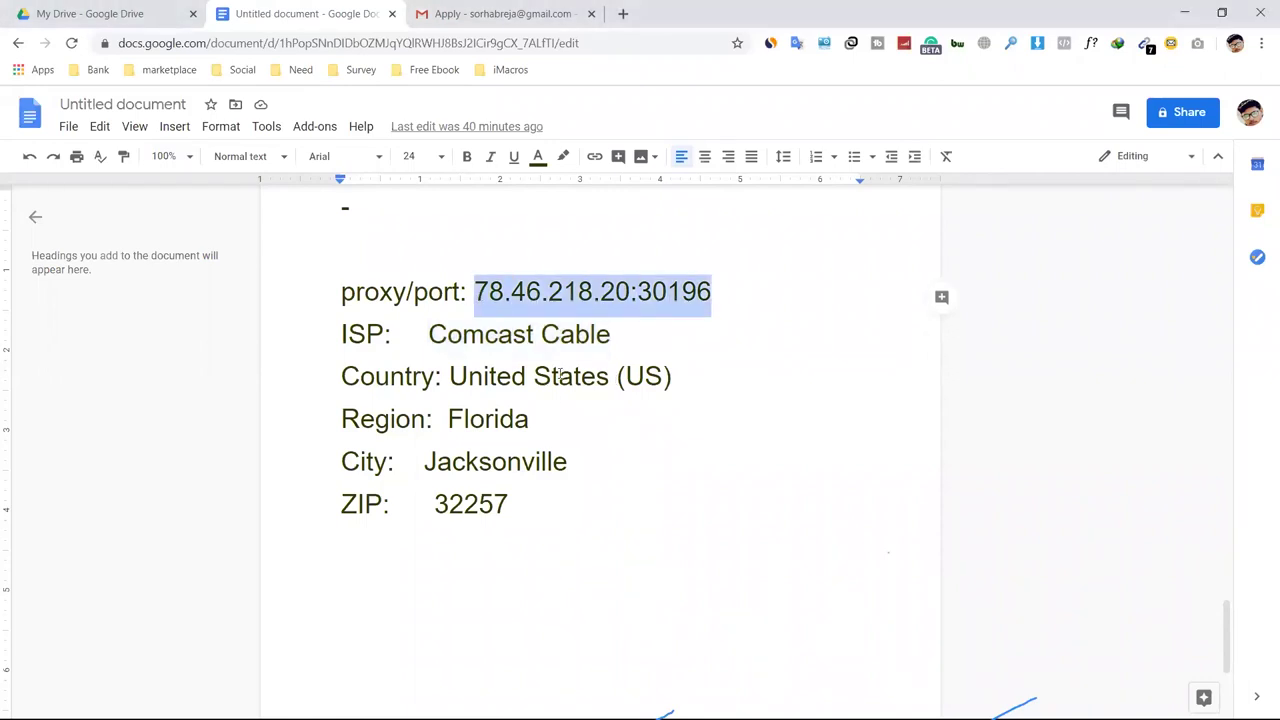
Copy 78.46.218.20:30196 and switch to the Firefox preferences tab.
right_click(590, 305)
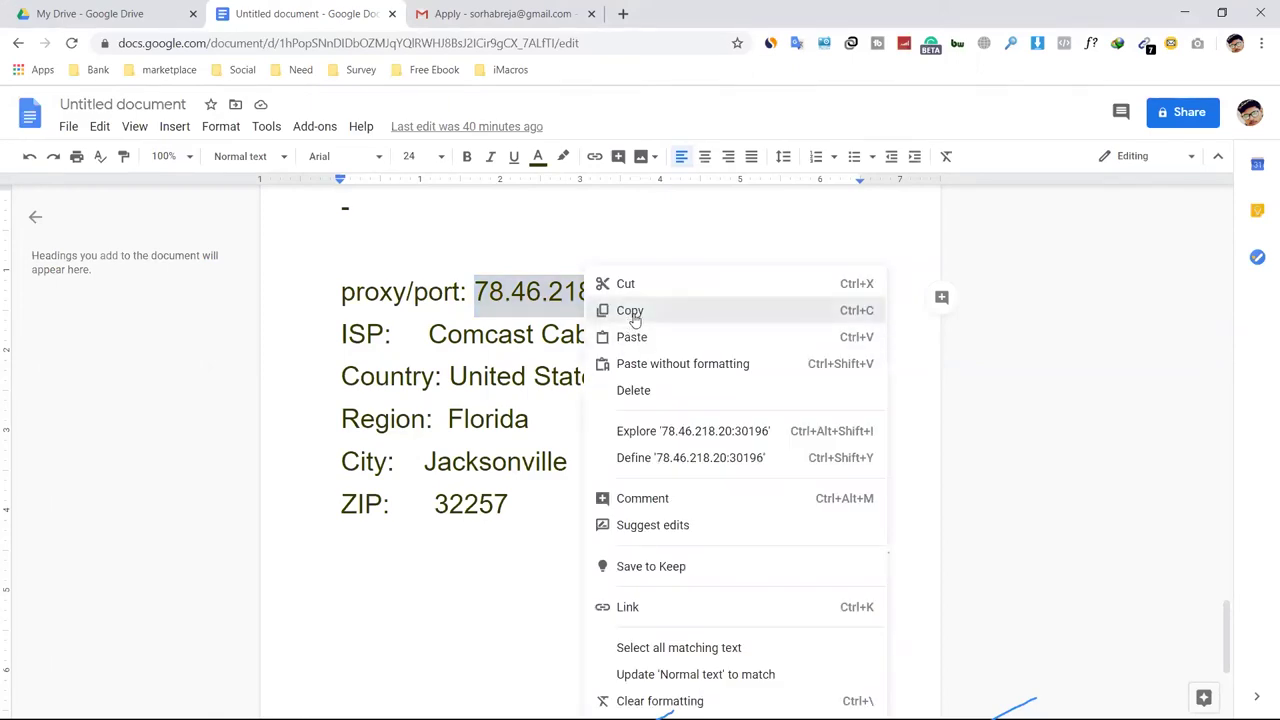
click(633, 314)
key(super+d)
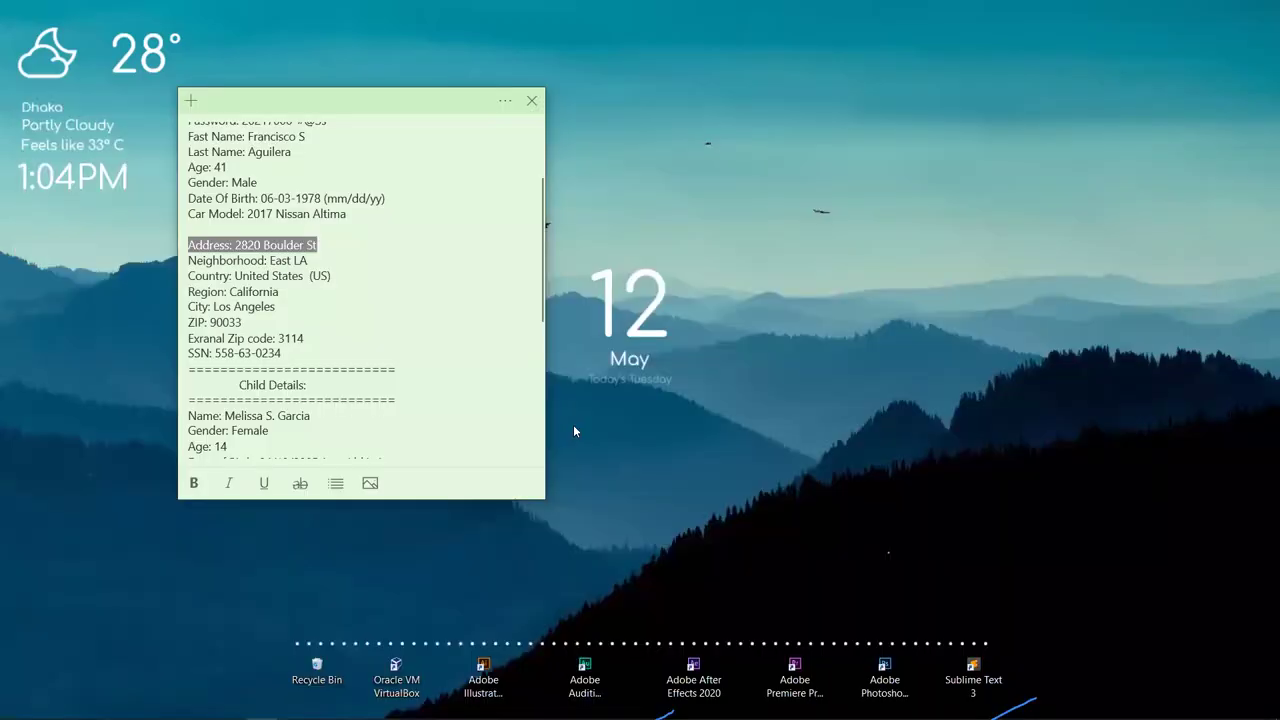
click(169, 707)
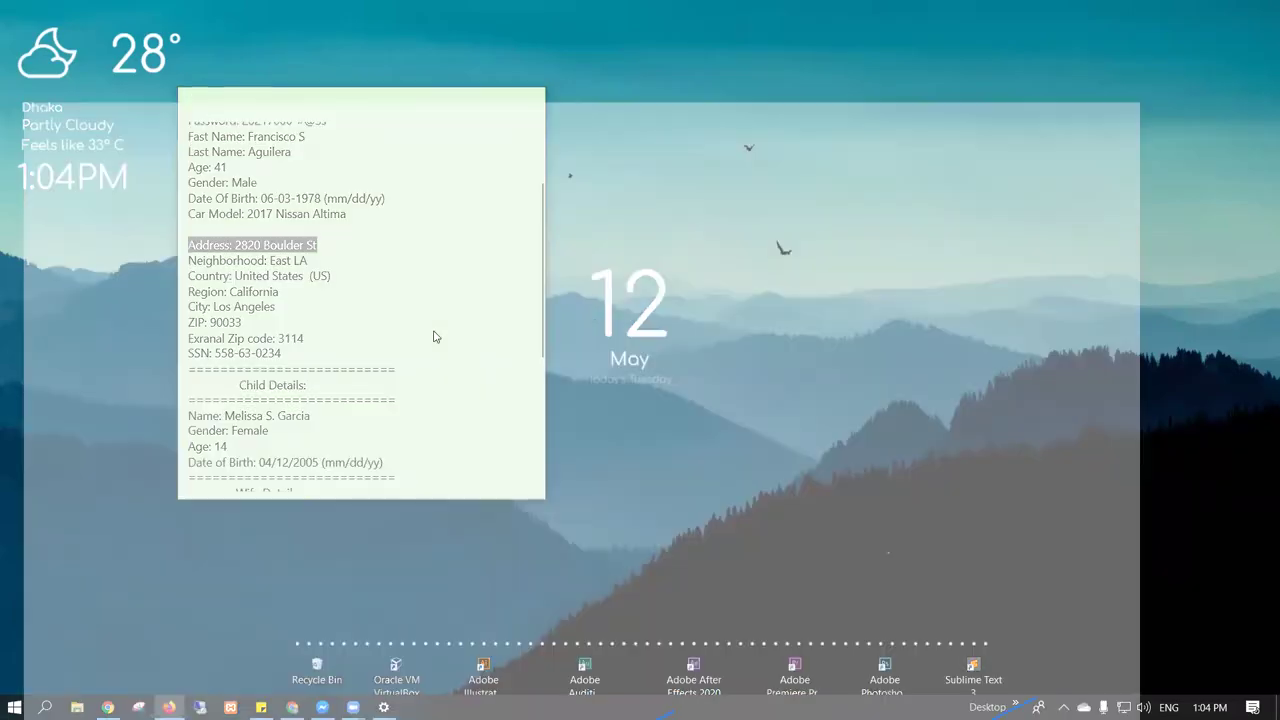
click(706, 14)
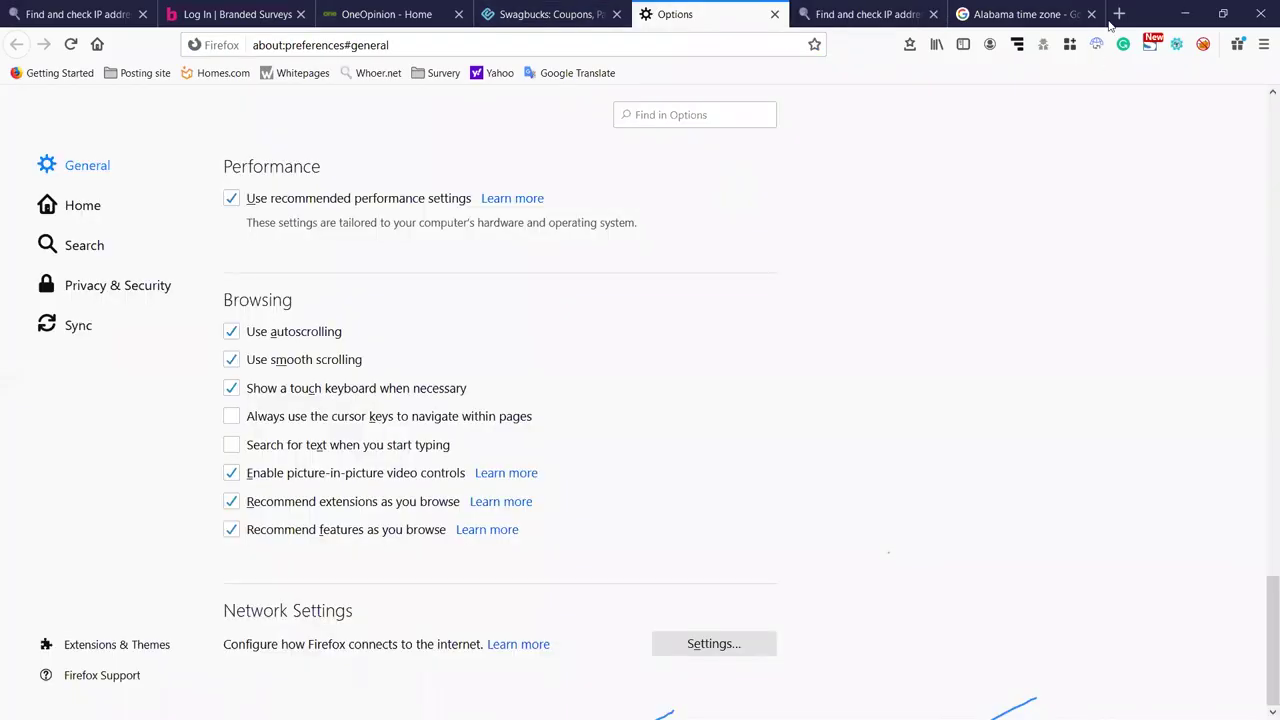
Open a new tab, then go back to General preferences and scroll to Network Settings.
key(ctrl+t)
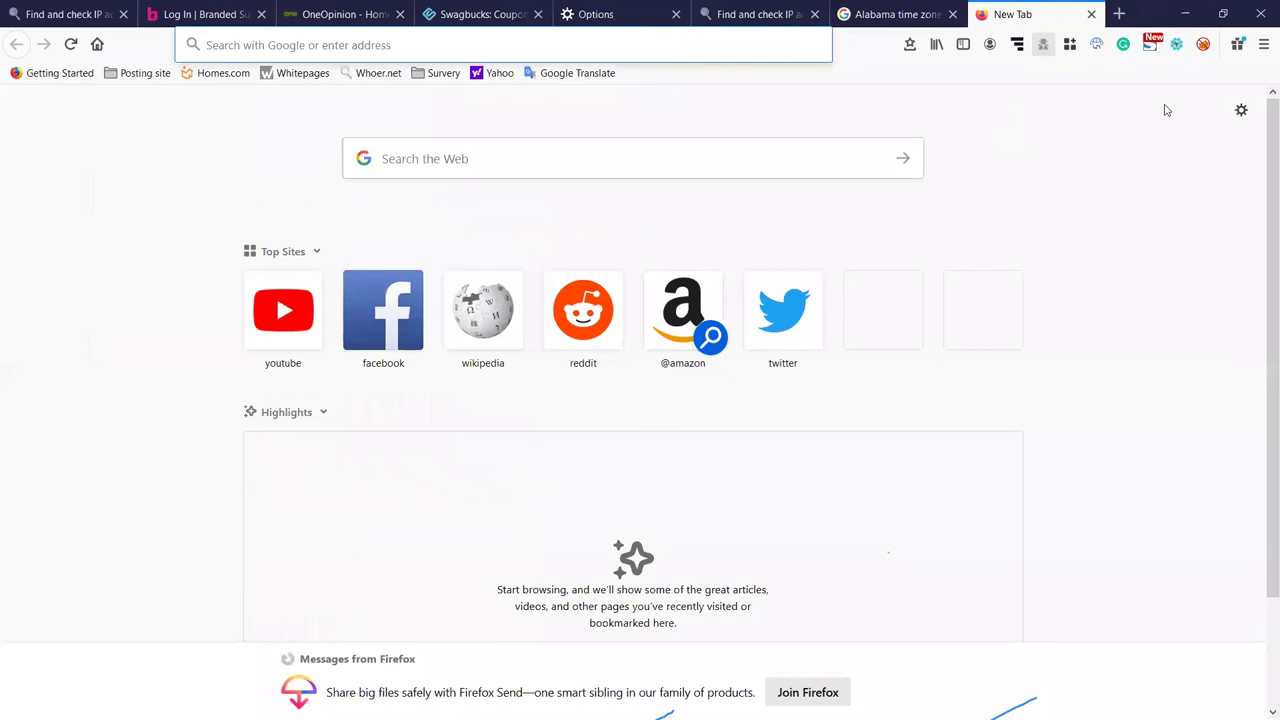
click(1241, 112)
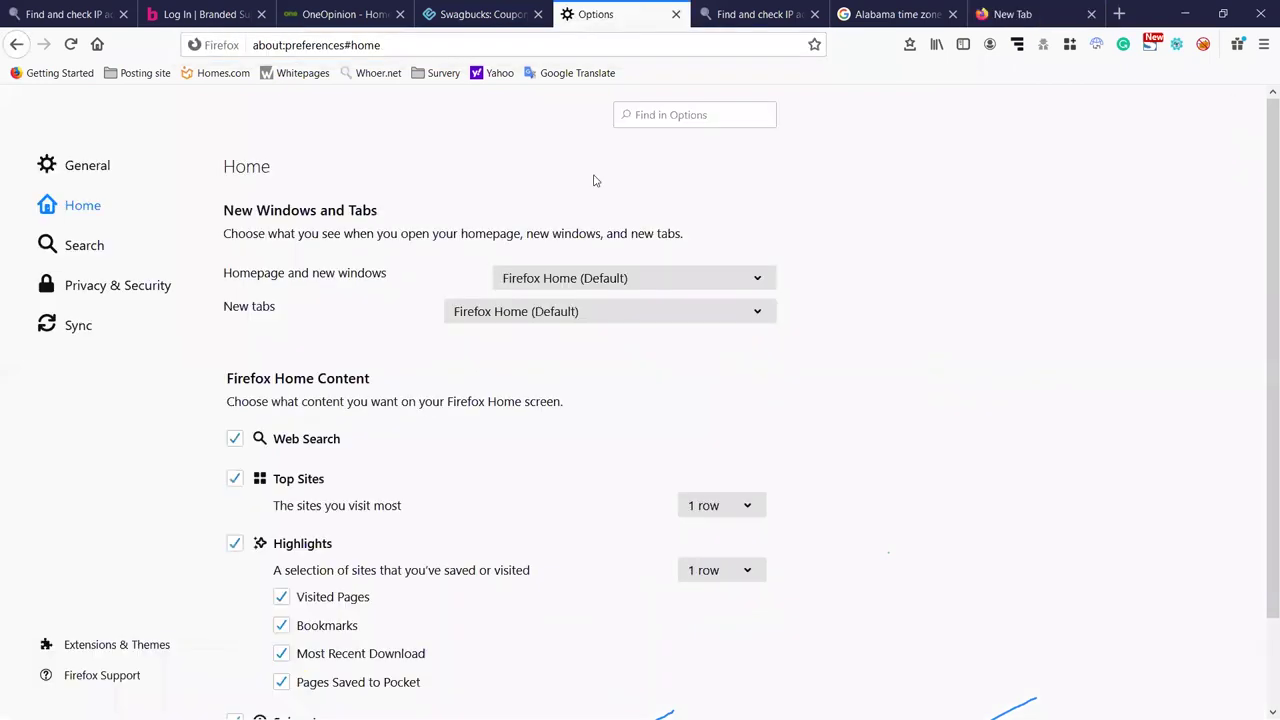
click(92, 165)
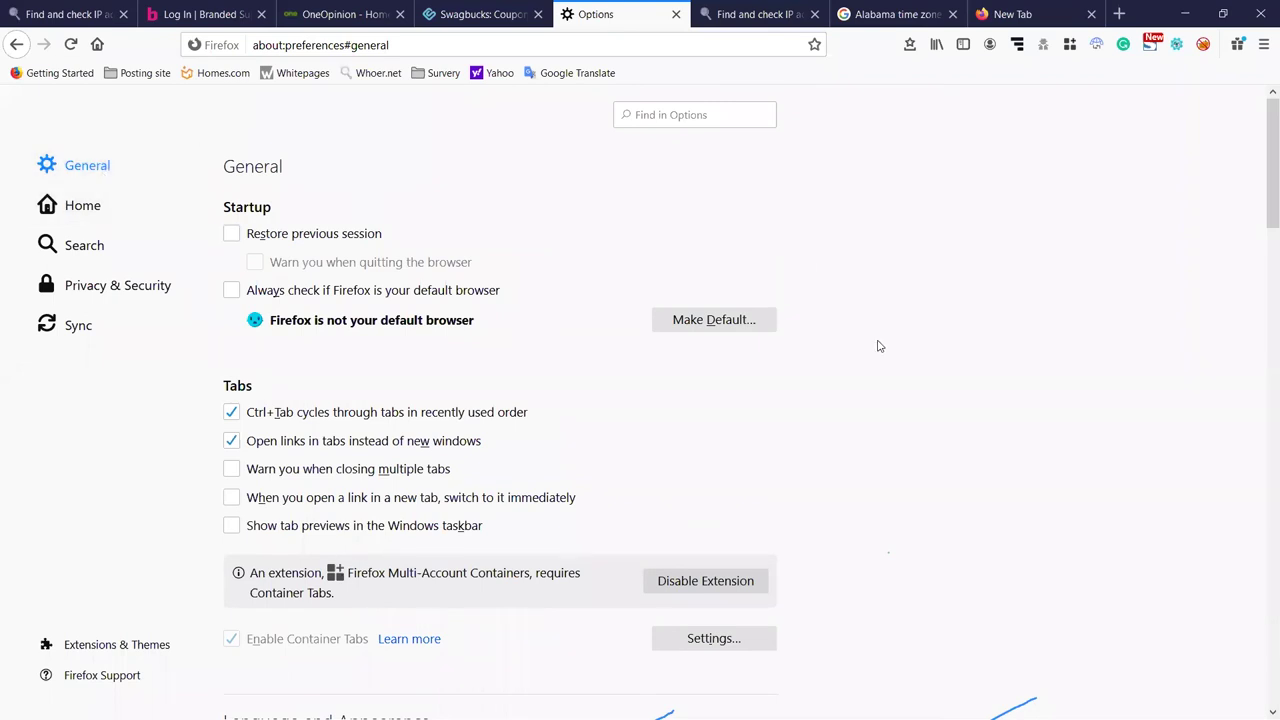
scroll(690, 289, down, 1)
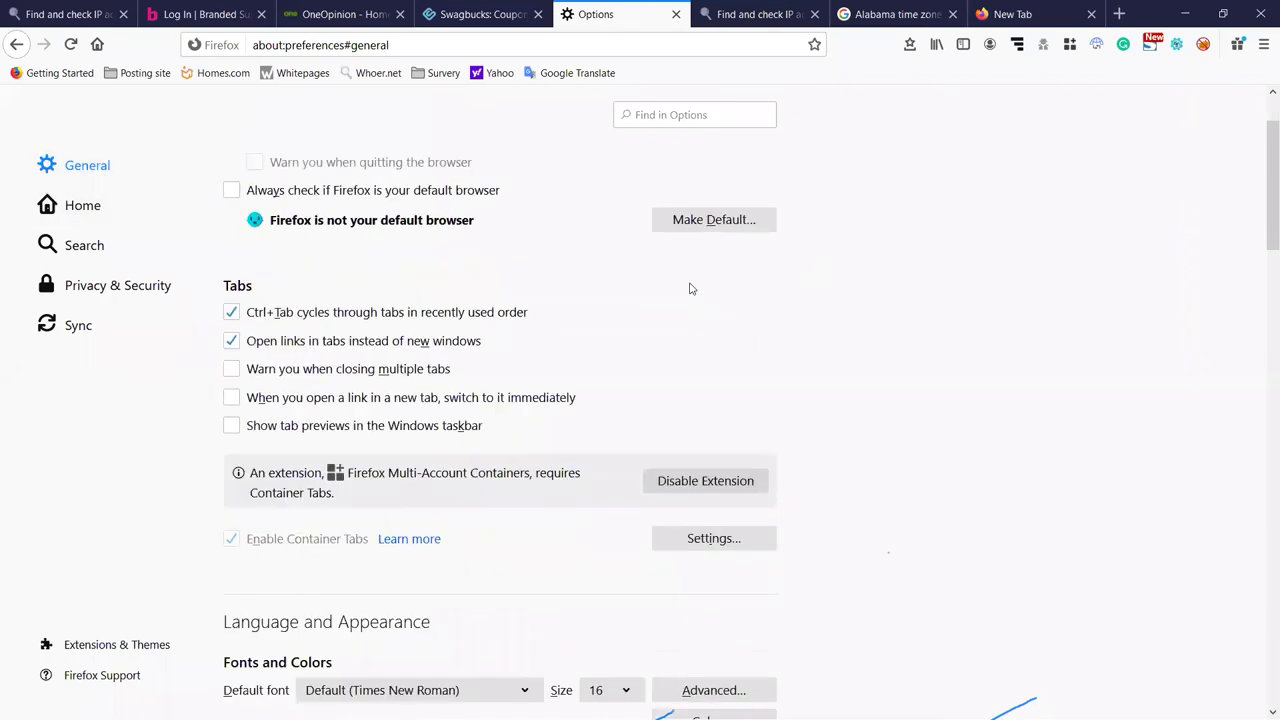
scroll(688, 295, down, 2)
scroll(686, 297, down, 10)
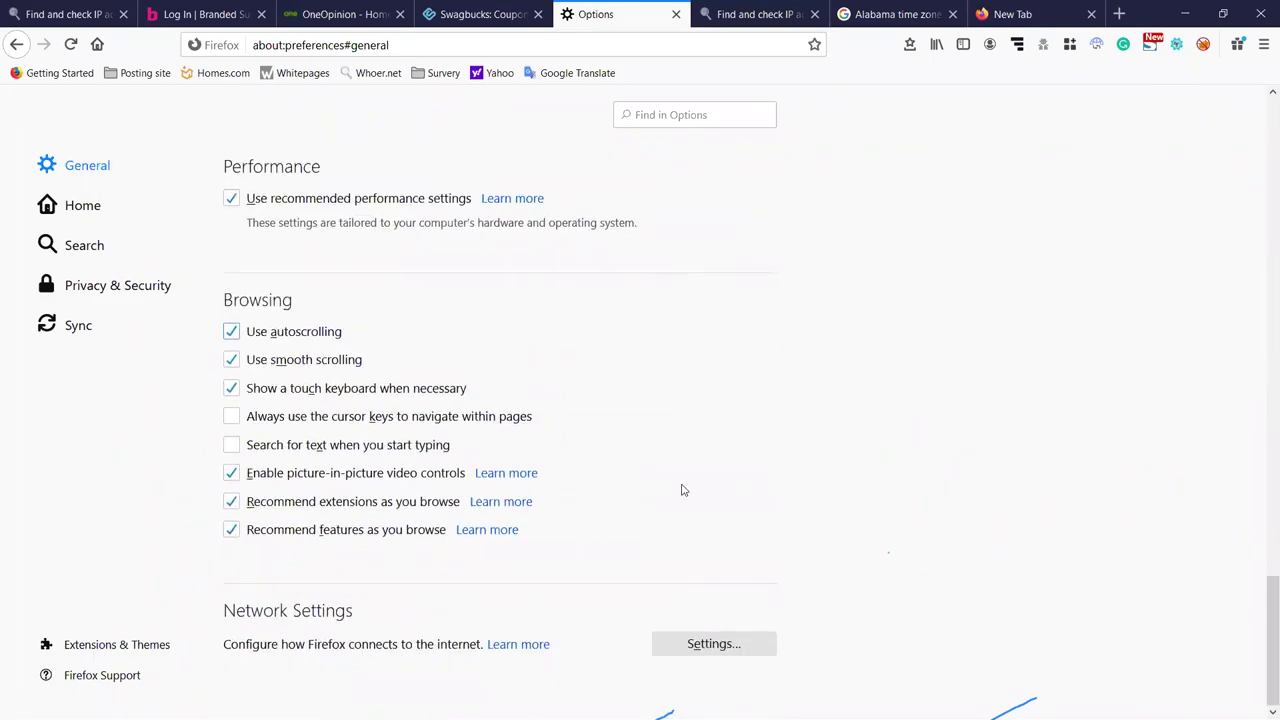
In Connection Settings, toggle No proxy and then reselect Manual proxy configuration.
click(736, 650)
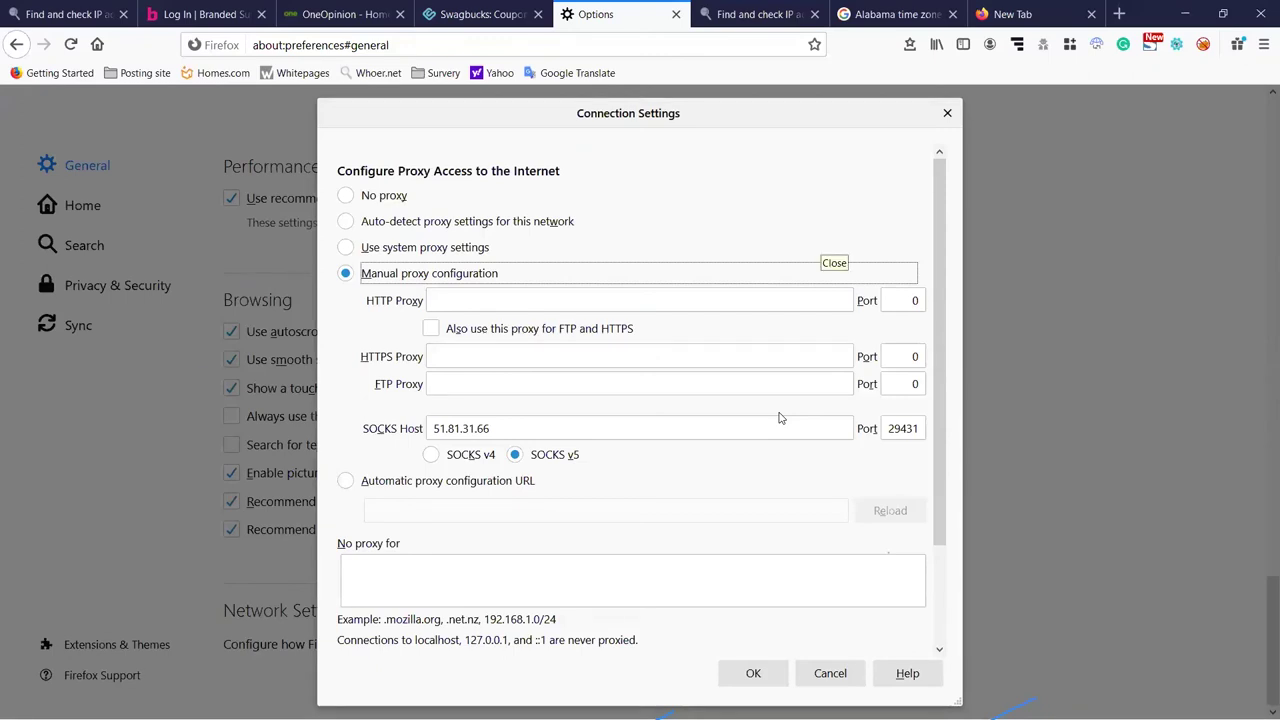
click(346, 196)
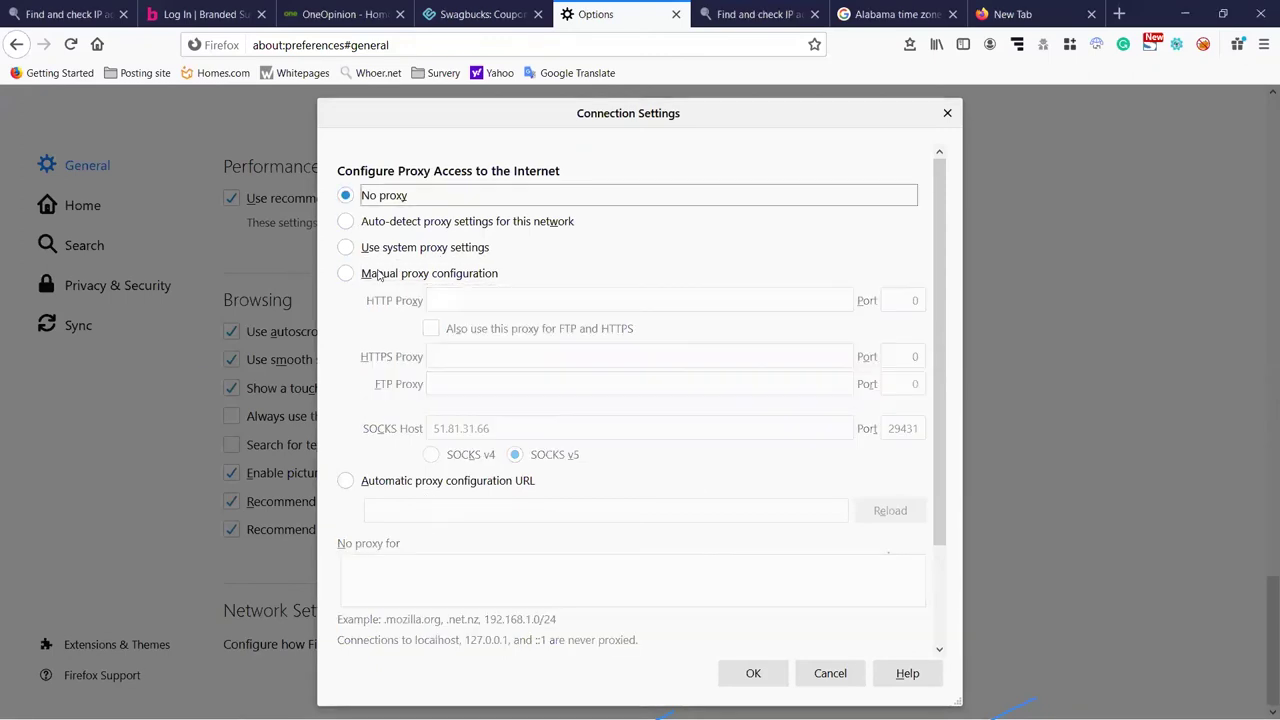
scroll(485, 426, down, 2)
scroll(486, 429, down, 1)
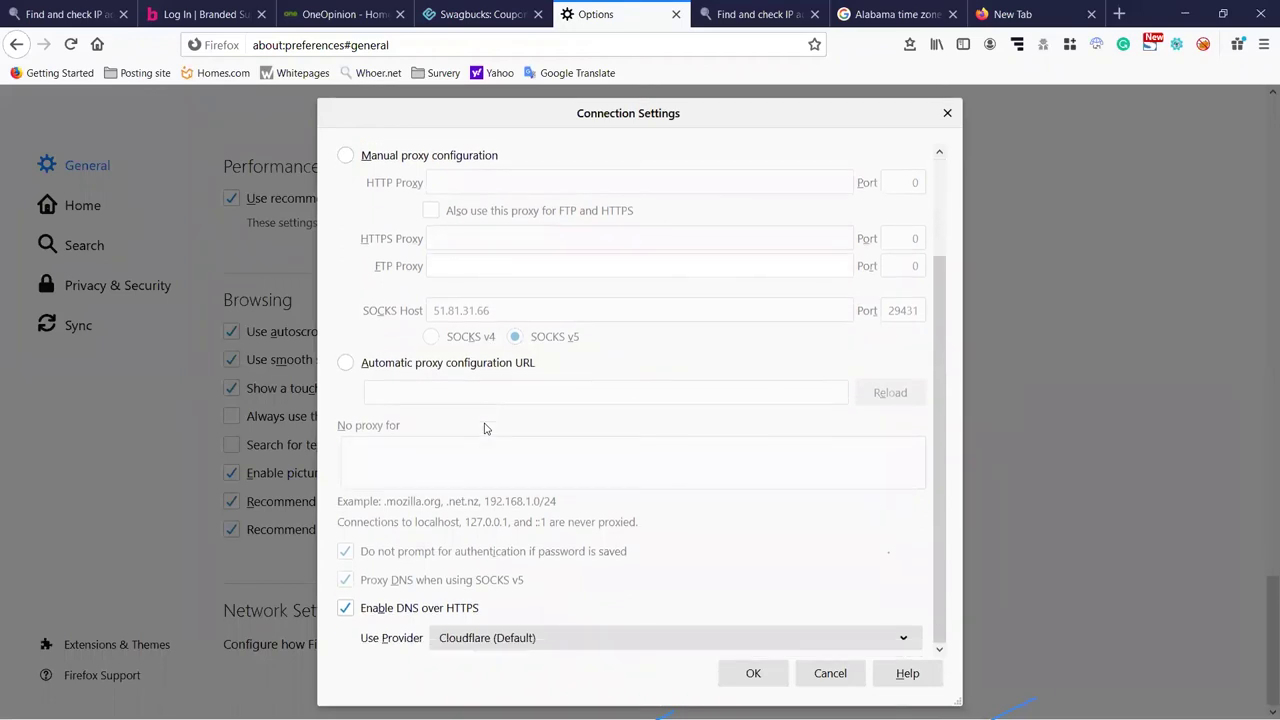
scroll(486, 429, up, 3)
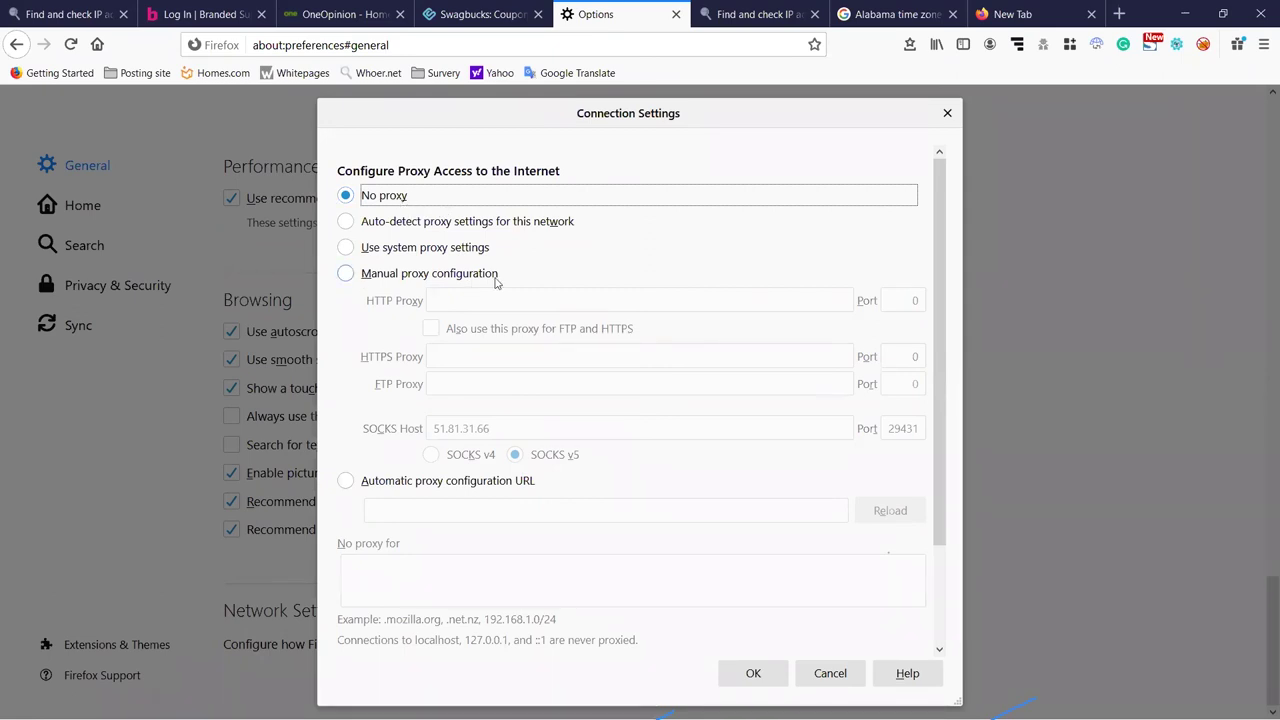
click(346, 274)
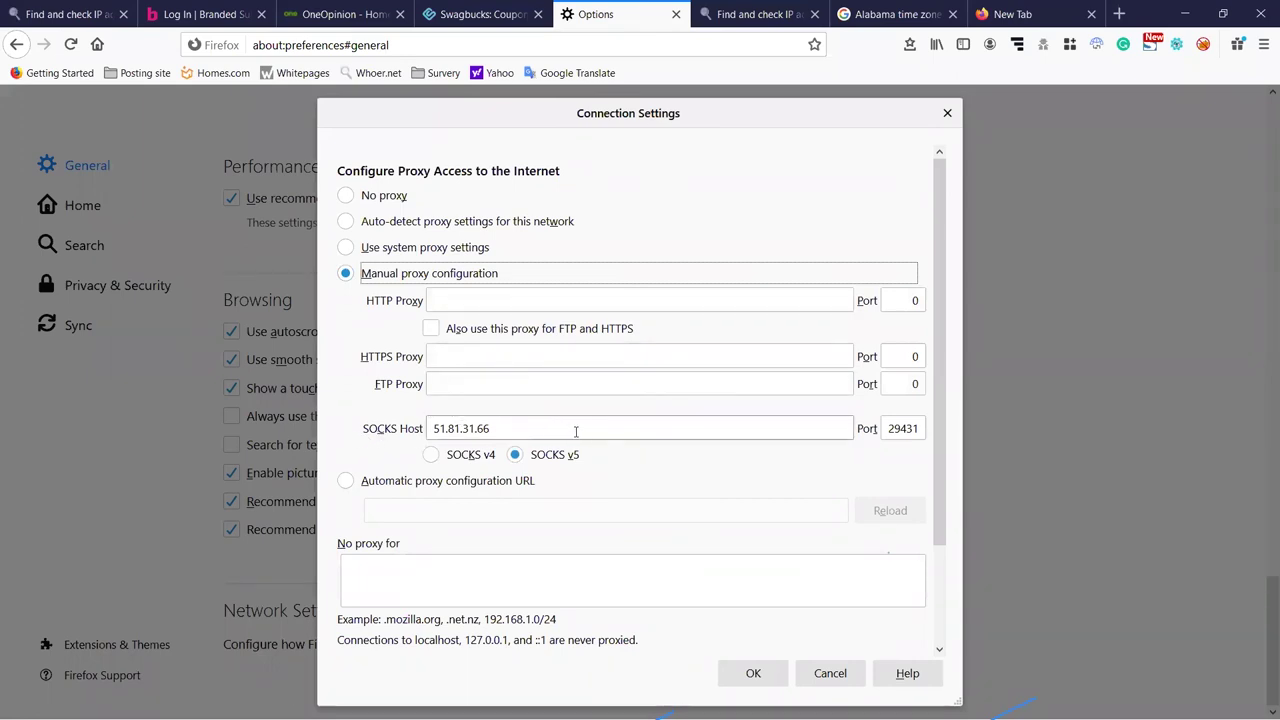
Enter 78.46.218.20 as the SOCKS v5 host and 30196 as the port.
drag(576, 431, 415, 430)
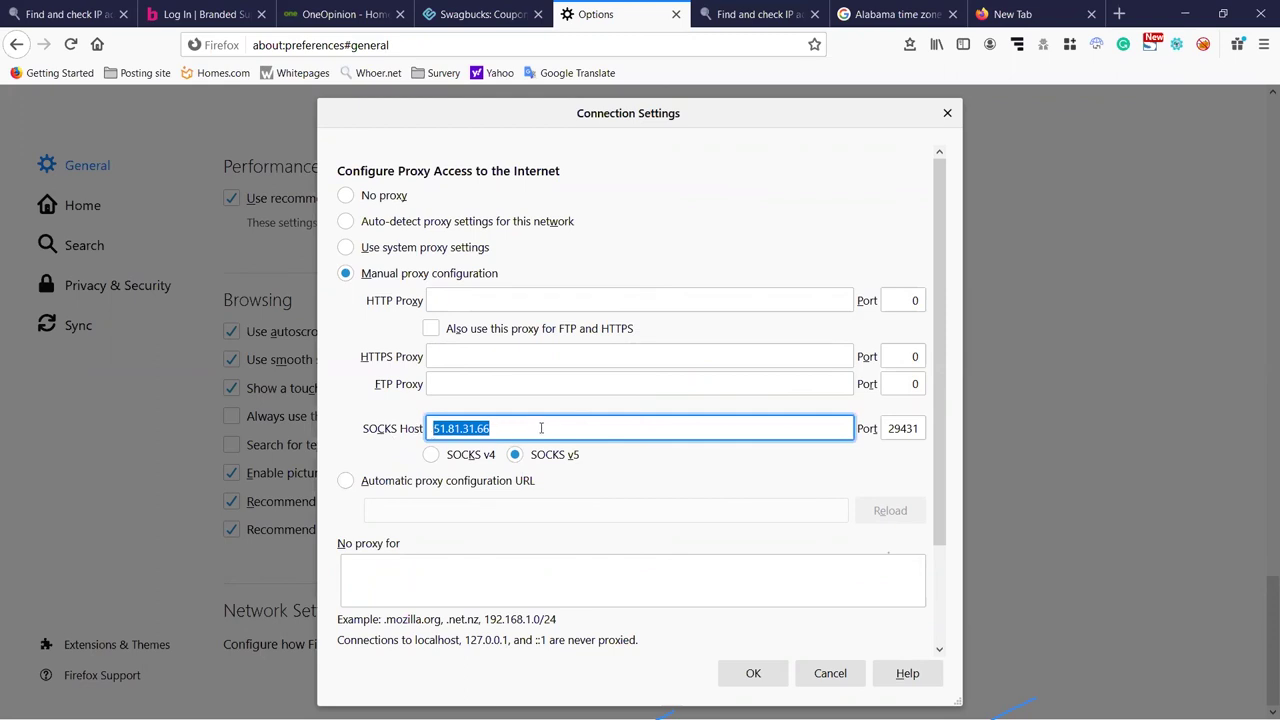
key(ctrl+v)
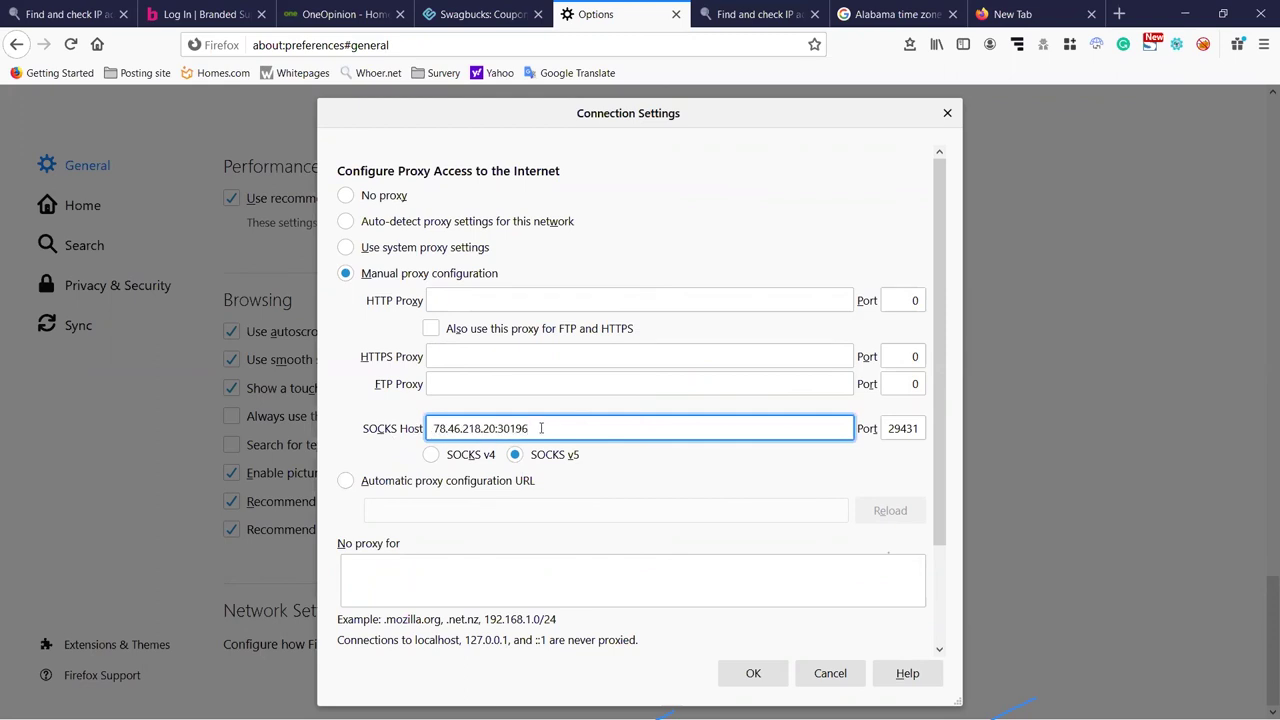
click(431, 455)
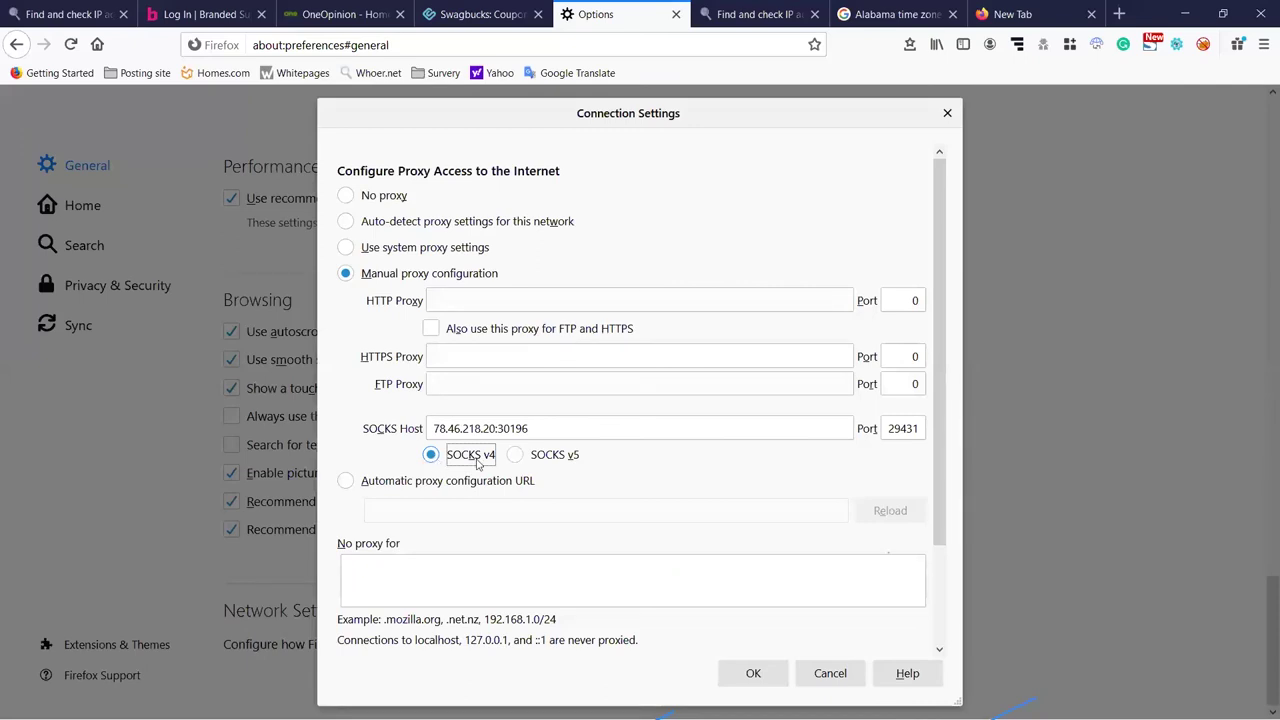
click(515, 456)
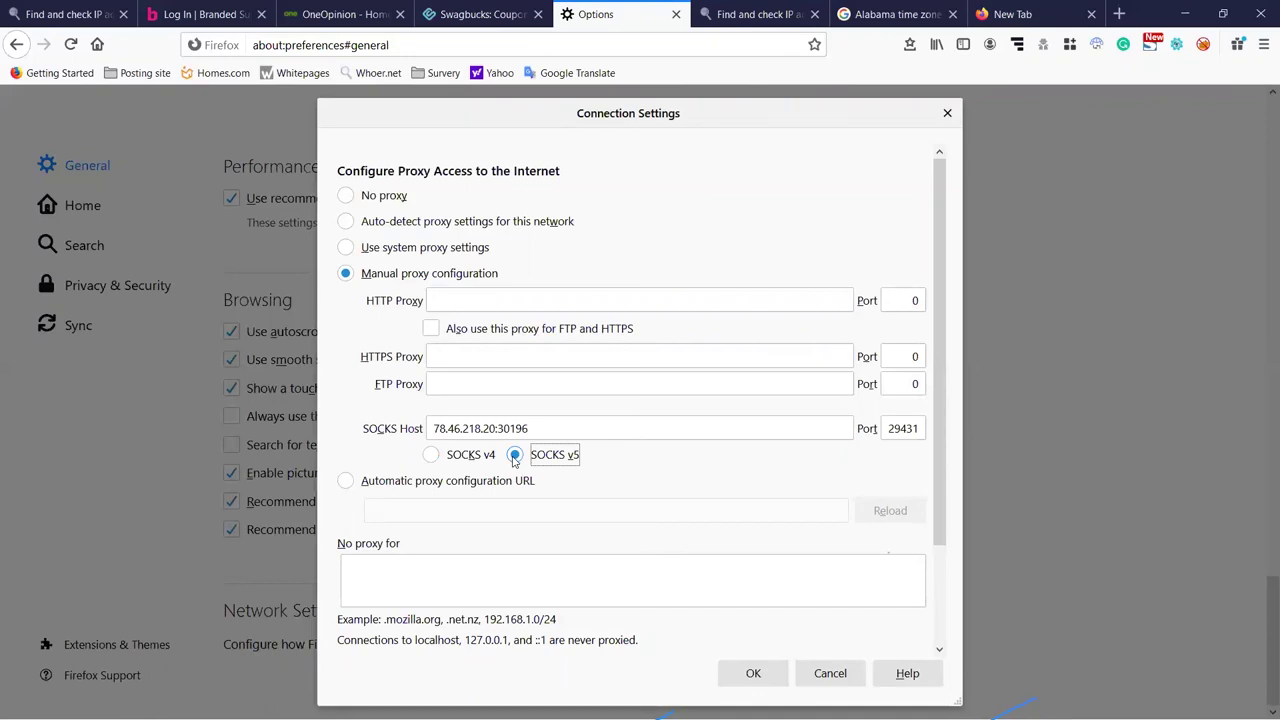
click(543, 429)
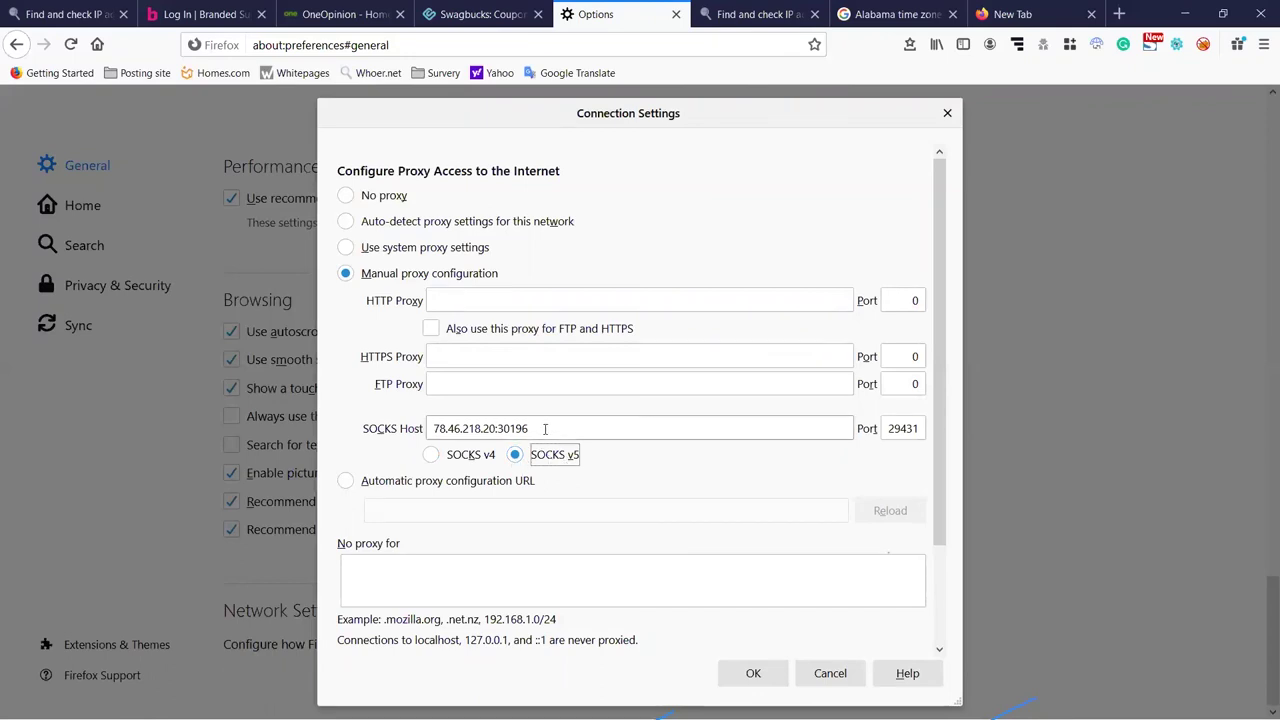
click(553, 429)
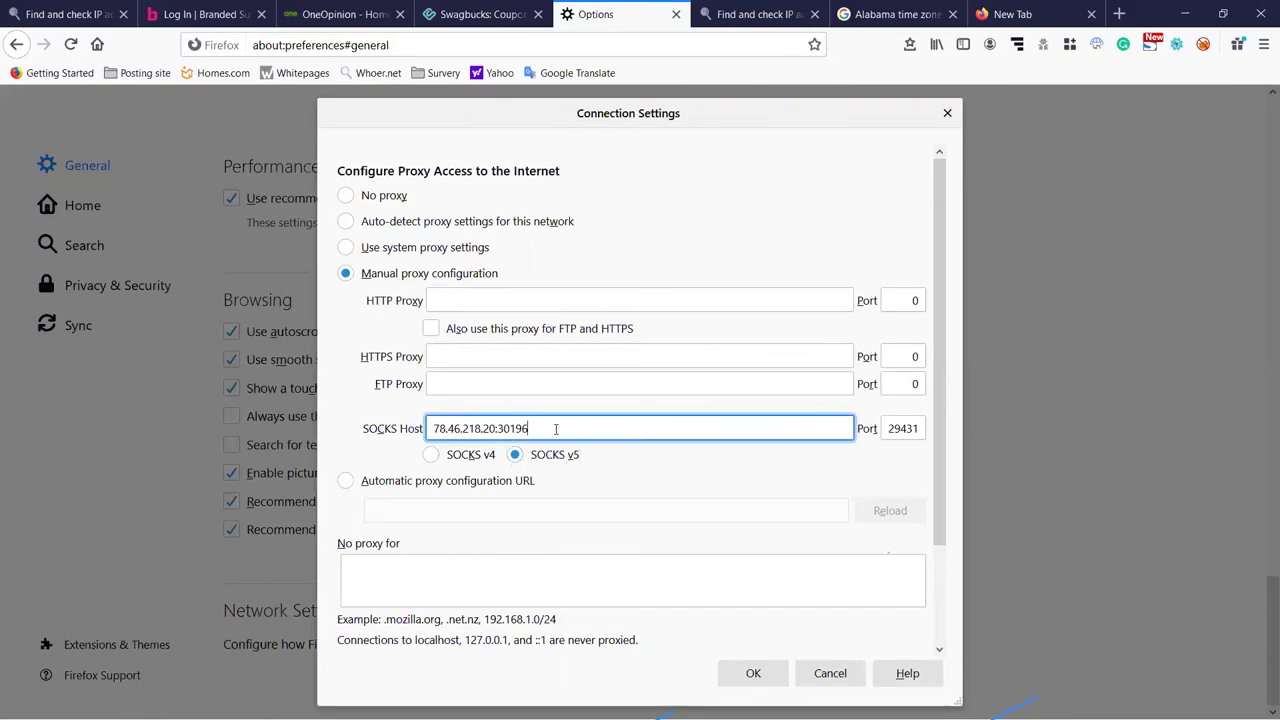
drag(535, 427, 497, 428)
key(BackSpace)
double_click(888, 430)
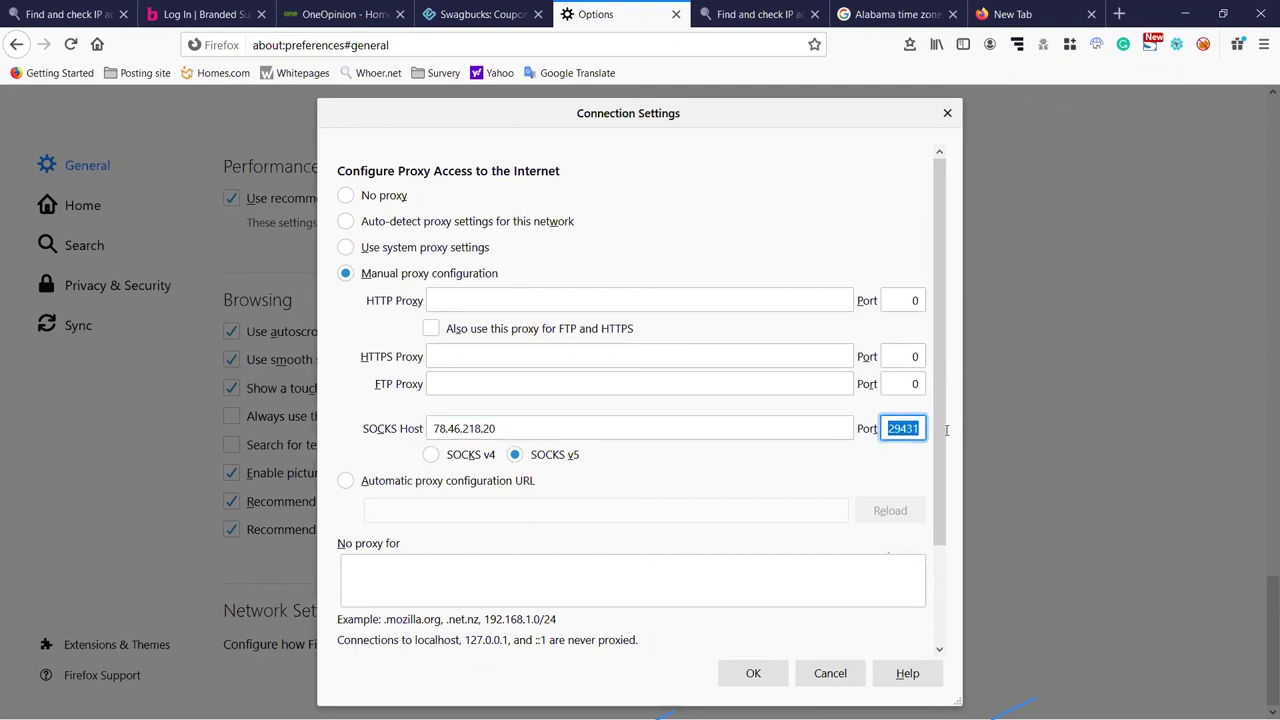
key(ctrl+v)
Save the new proxy settings and close the three leftover tabs.
click(753, 674)
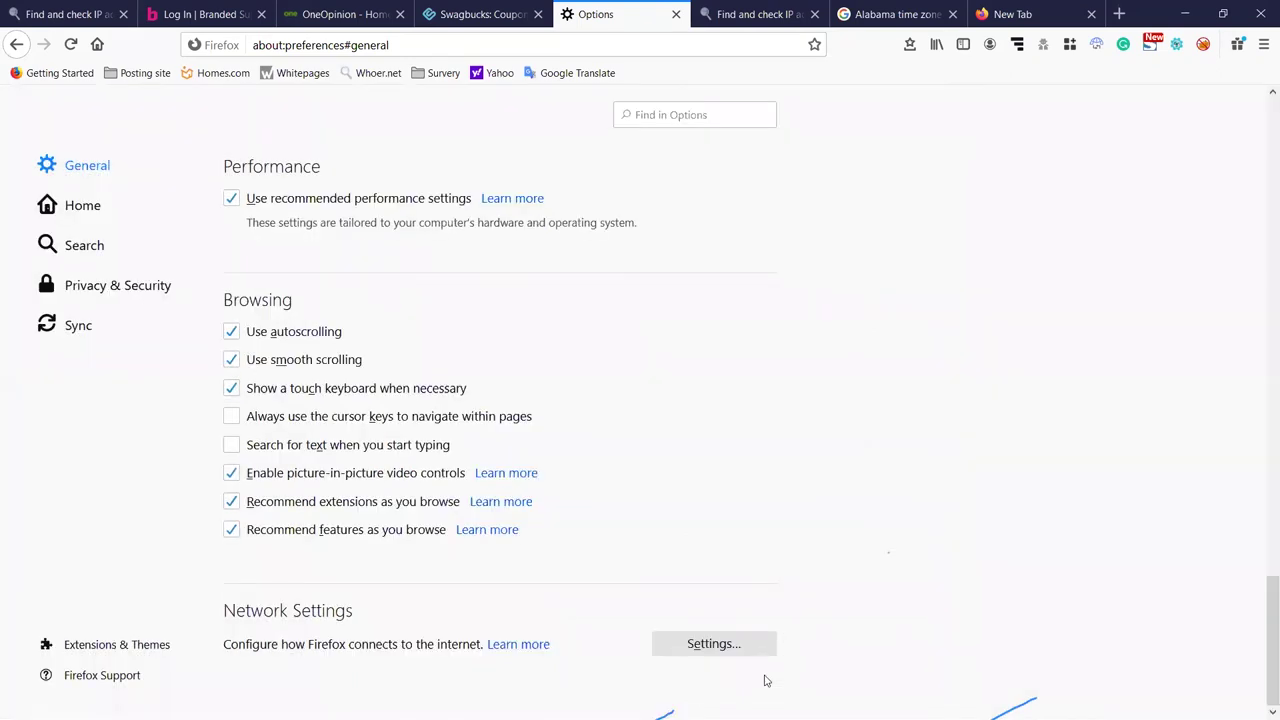
click(814, 14)
click(814, 14)
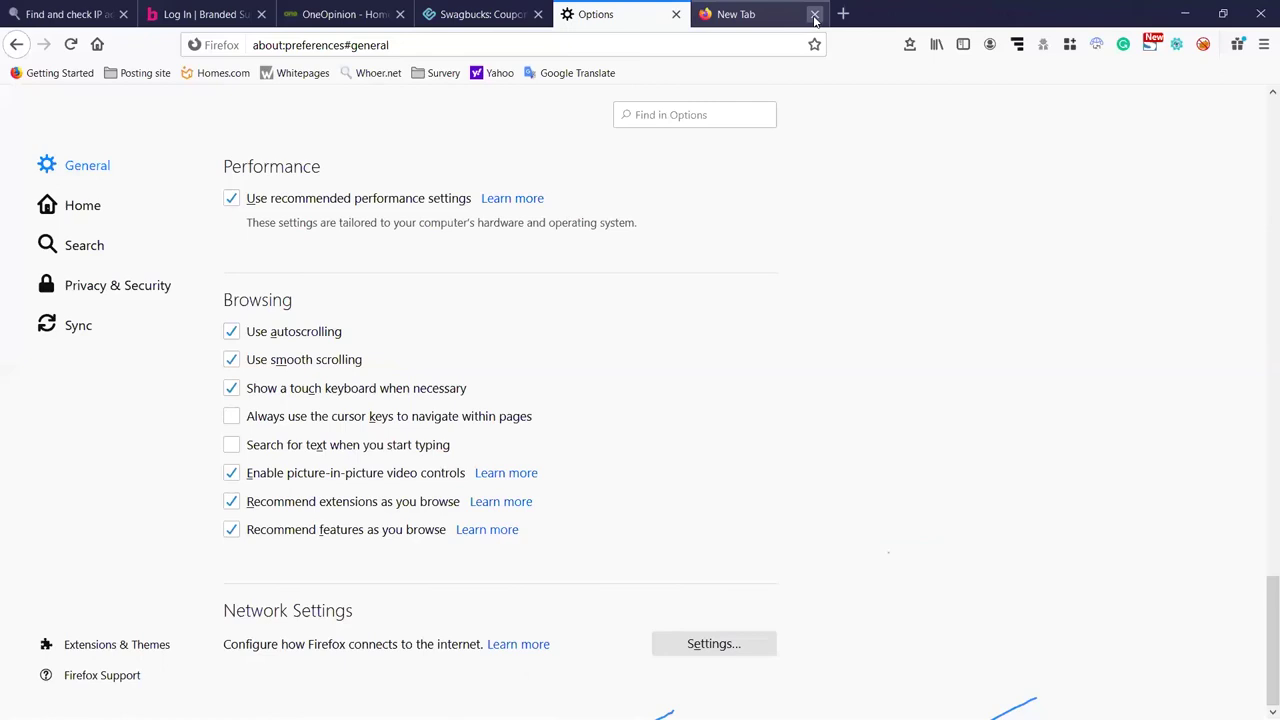
click(814, 14)
In a fresh tab, clear all history, cookies, cache and site data for Everything.
key(ctrl+t)
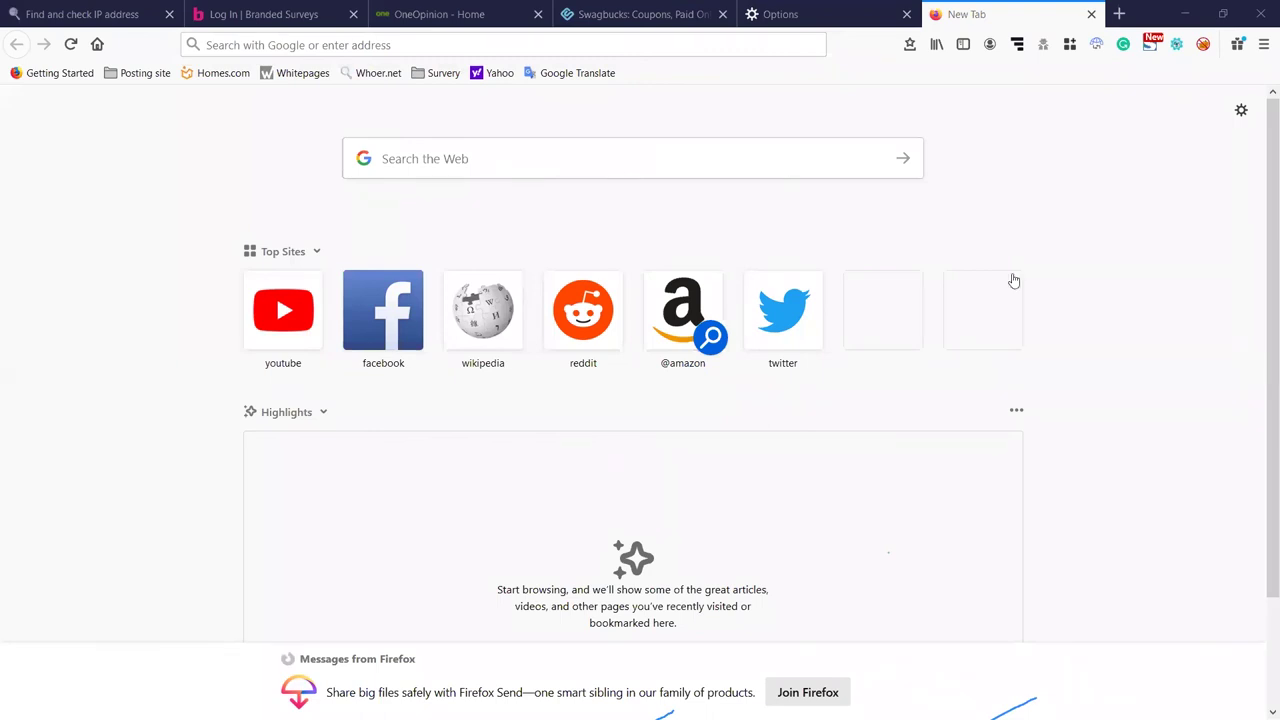
key(ctrl+shift+Delete)
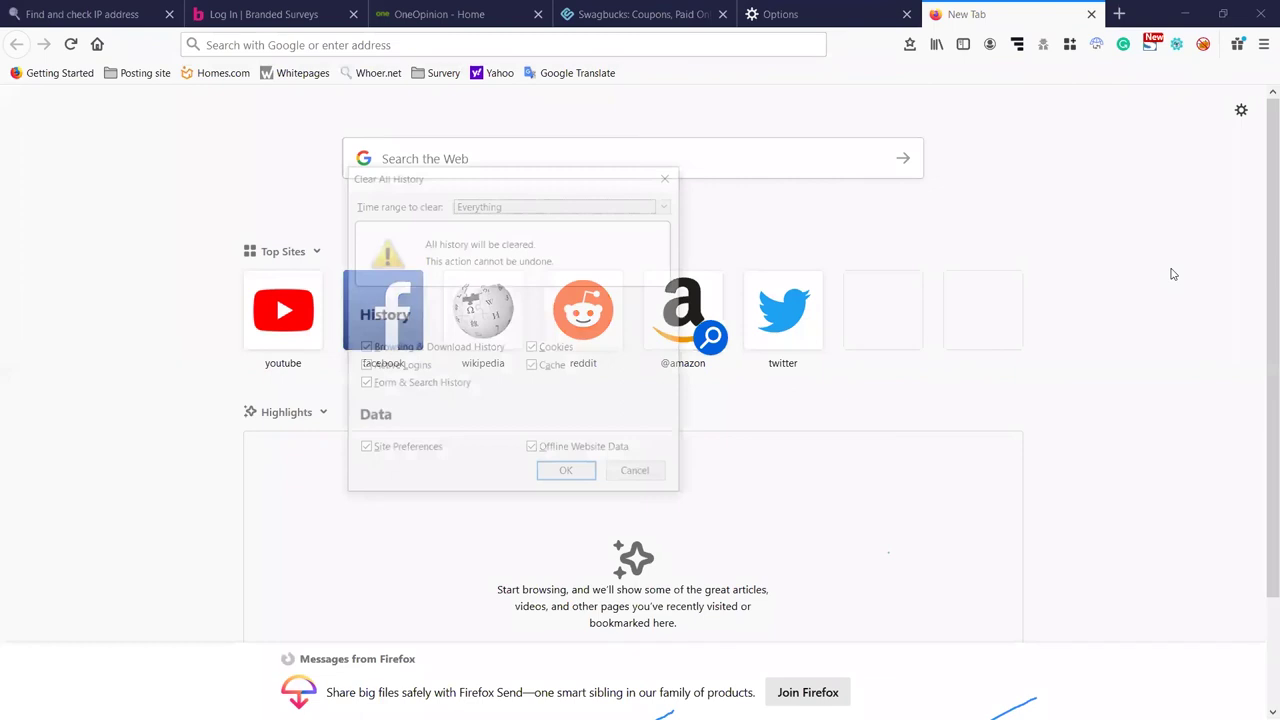
click(571, 477)
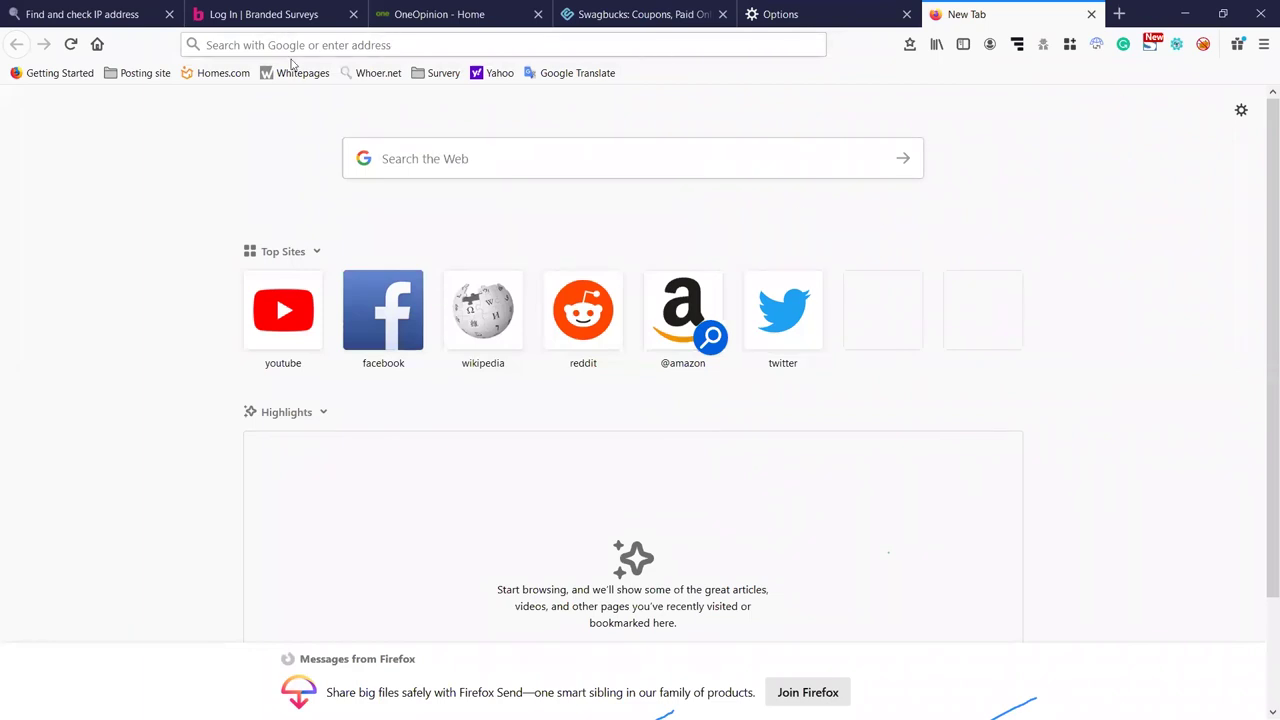
click(372, 73)
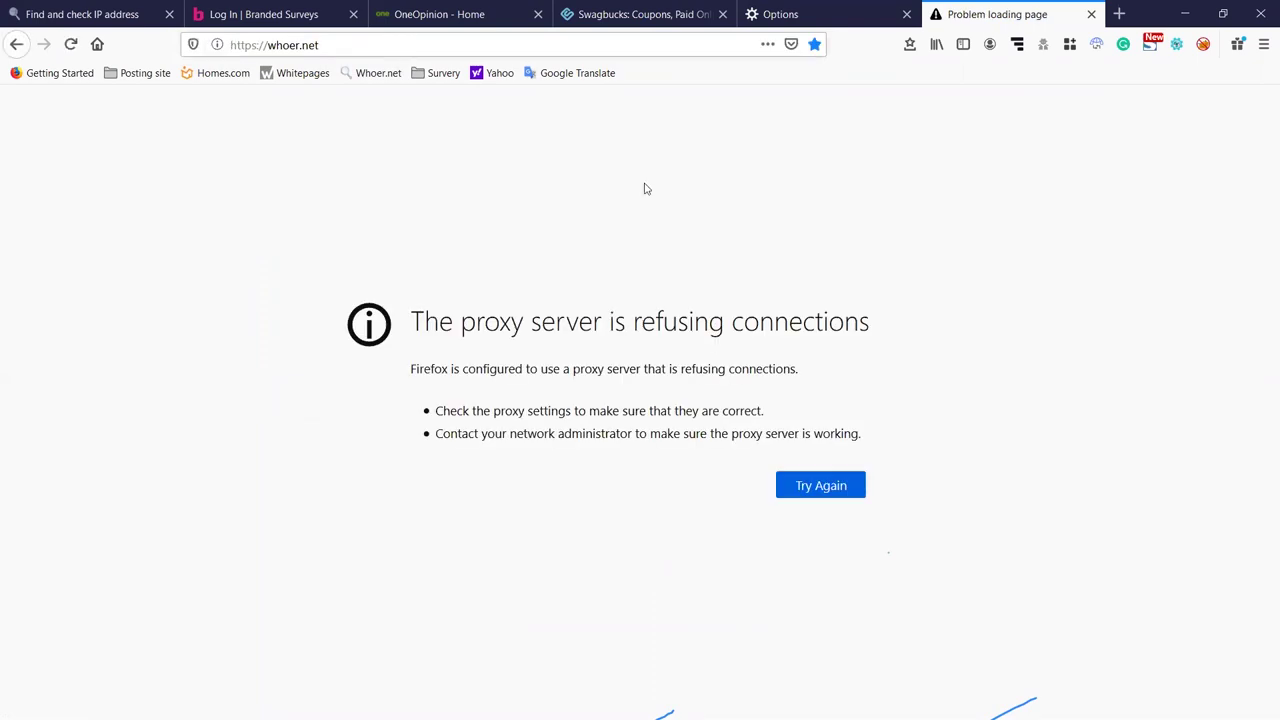
click(816, 495)
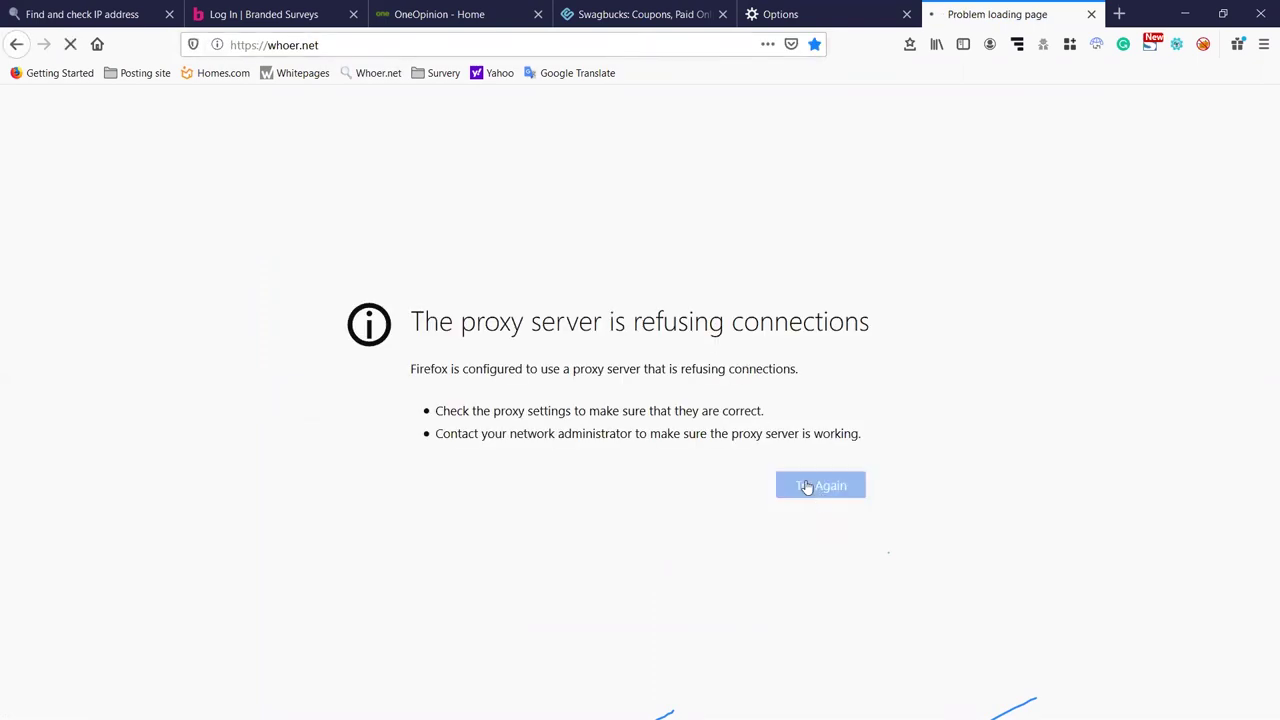
drag(614, 325, 886, 351)
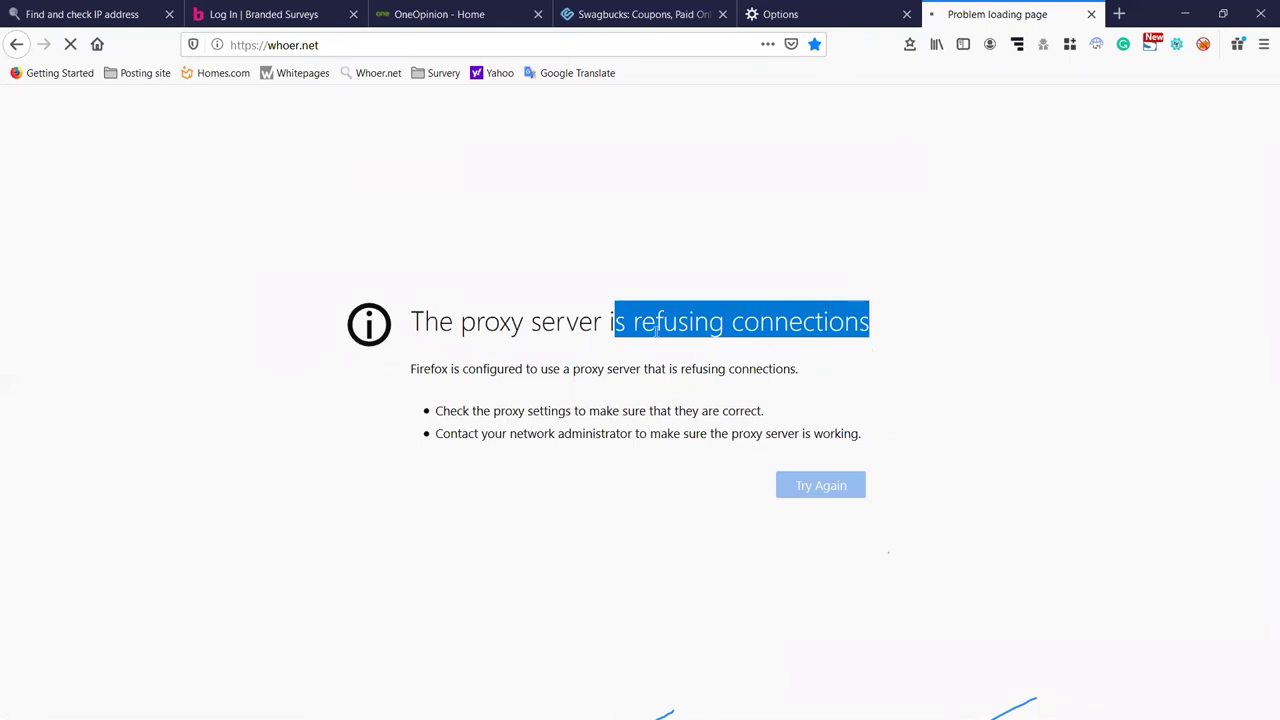
click(650, 330)
drag(633, 330, 656, 330)
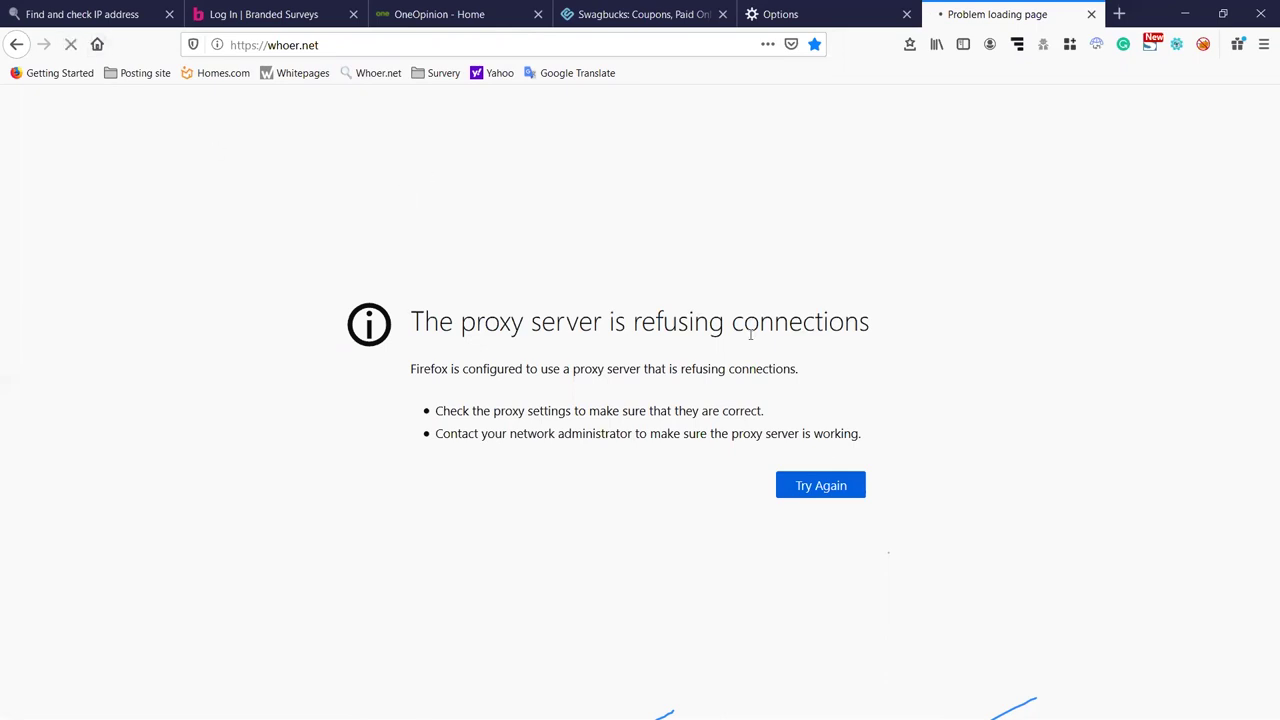
click(844, 488)
Close the failed whoer.net tab, keeping the browser settings tab.
click(810, 14)
click(1000, 14)
click(1091, 14)
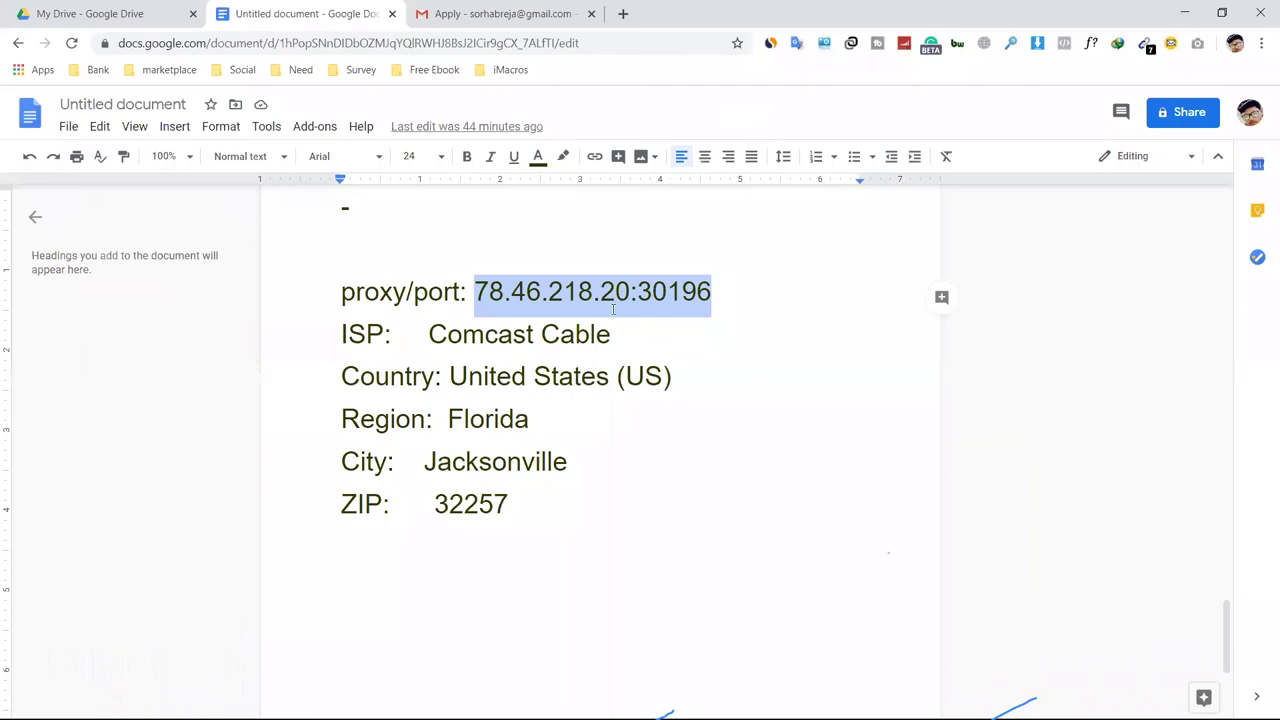
Copy the Spectrum proxy address 51.81.31.66:29431 from the guide.
scroll(613, 310, up, 5)
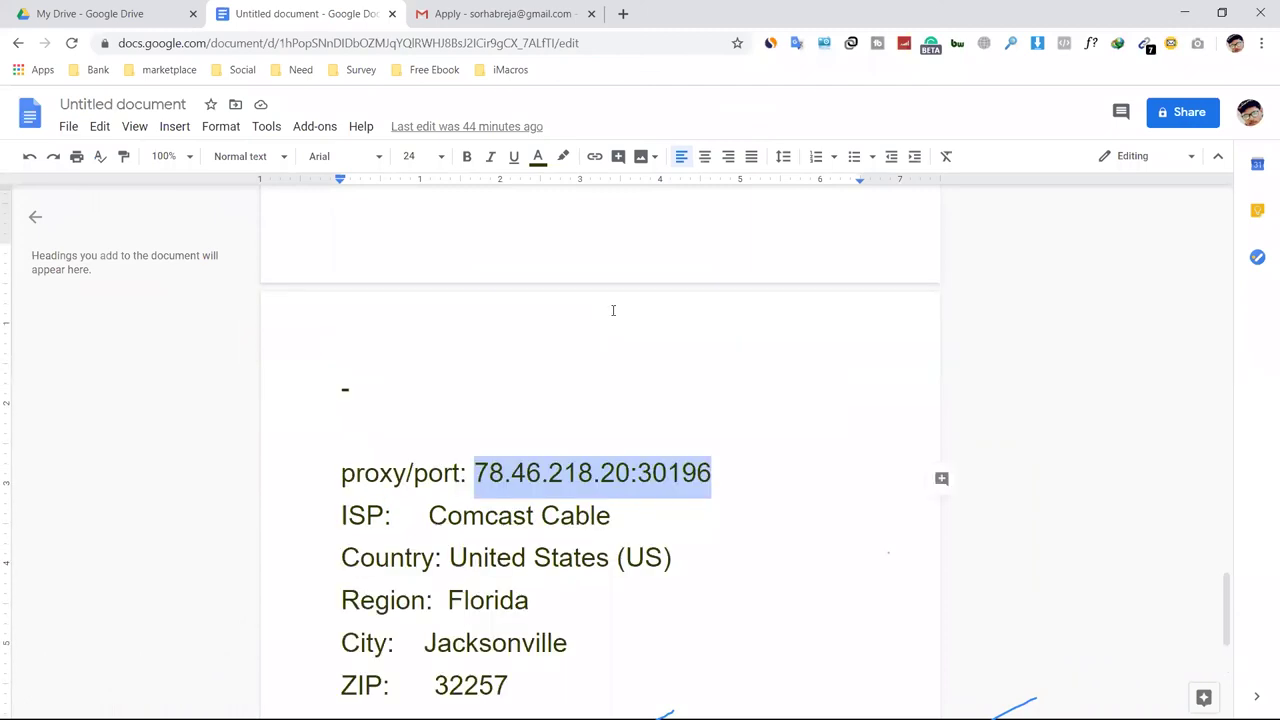
scroll(691, 402, up, 3)
drag(693, 451, 467, 451)
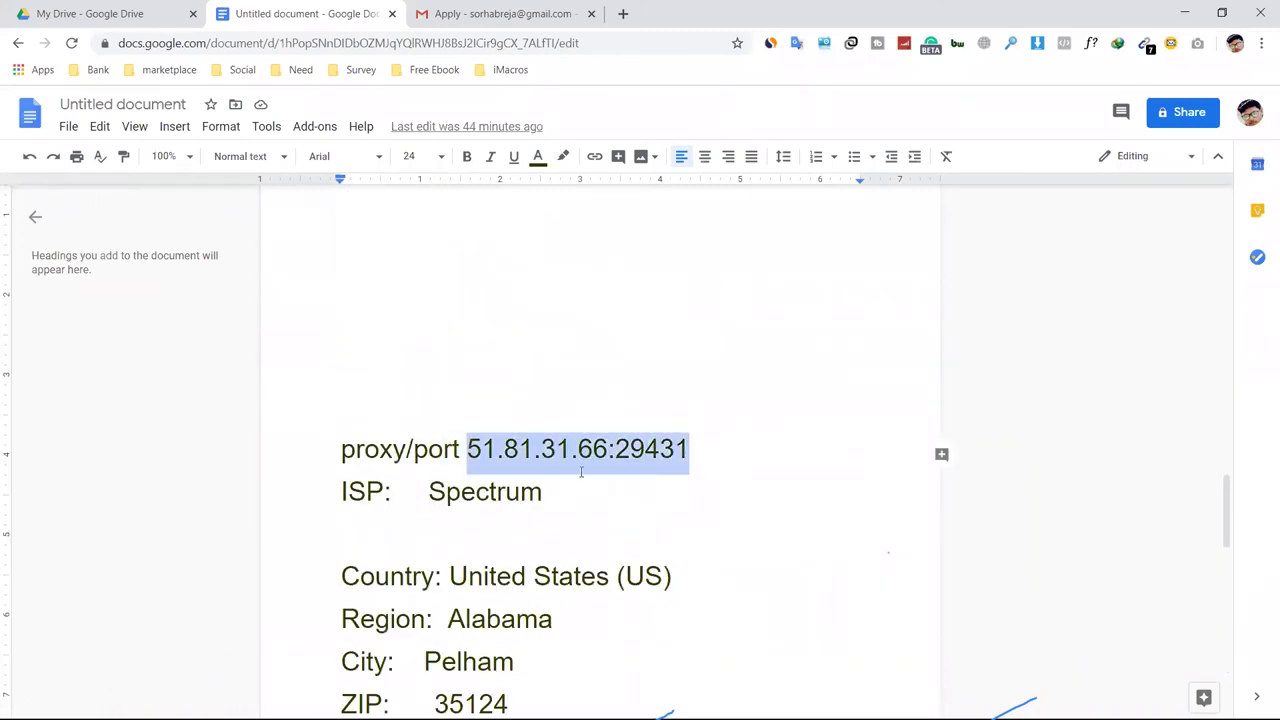
right_click(600, 451)
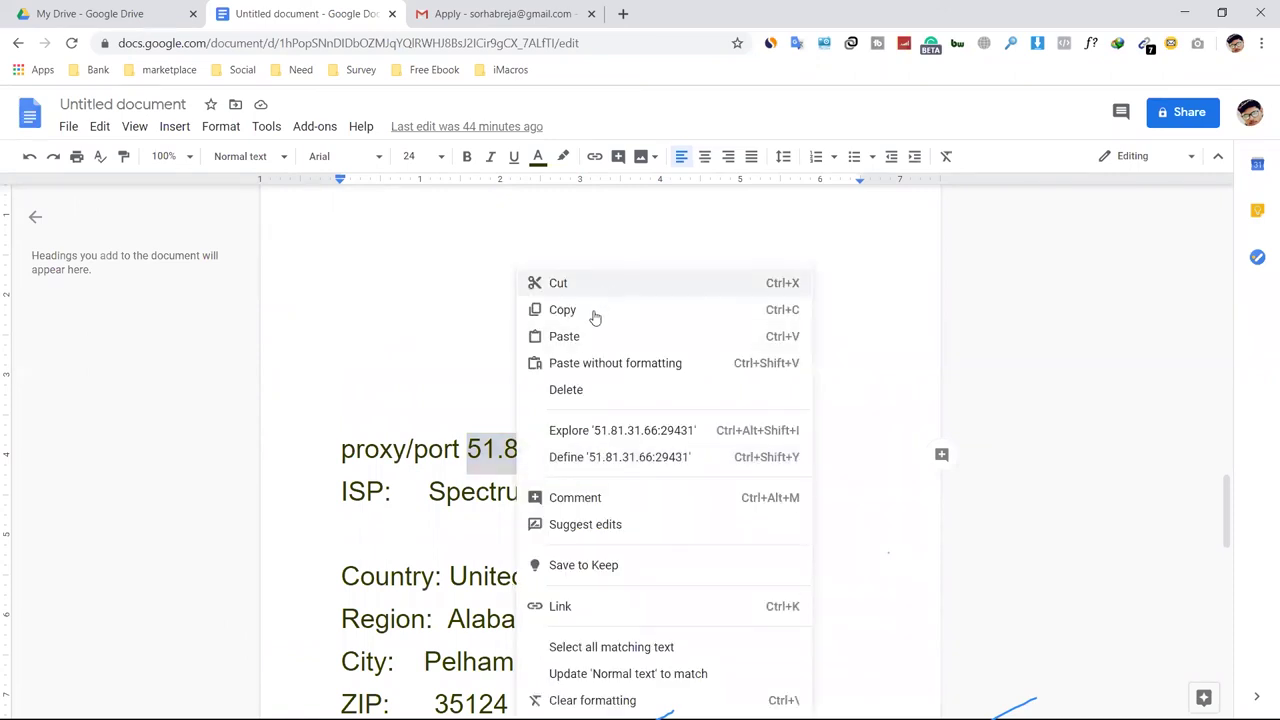
key(Escape)
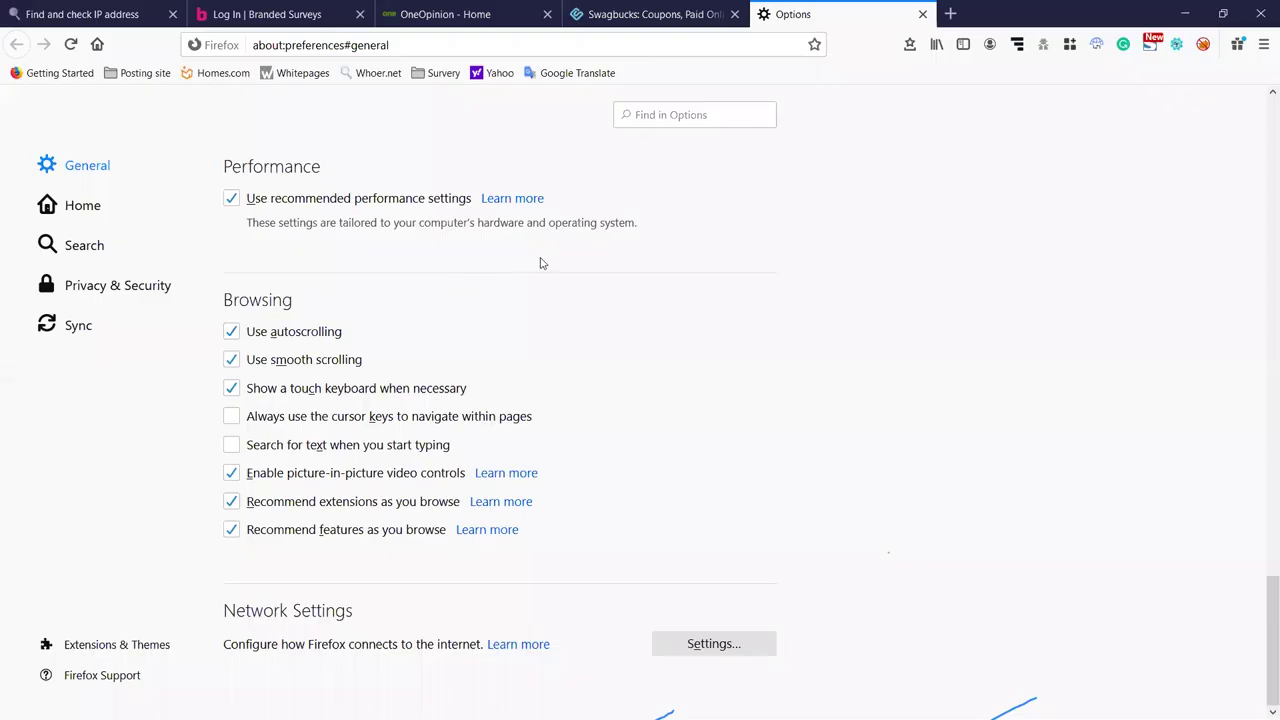
scroll(540, 263, up, 5)
scroll(543, 266, down, 3)
Replace SOCKS host 78.46.218.20 with 51.81.31.66 and port 30196 with 29431, then save.
click(713, 643)
click(603, 428)
key(ctrl+a)
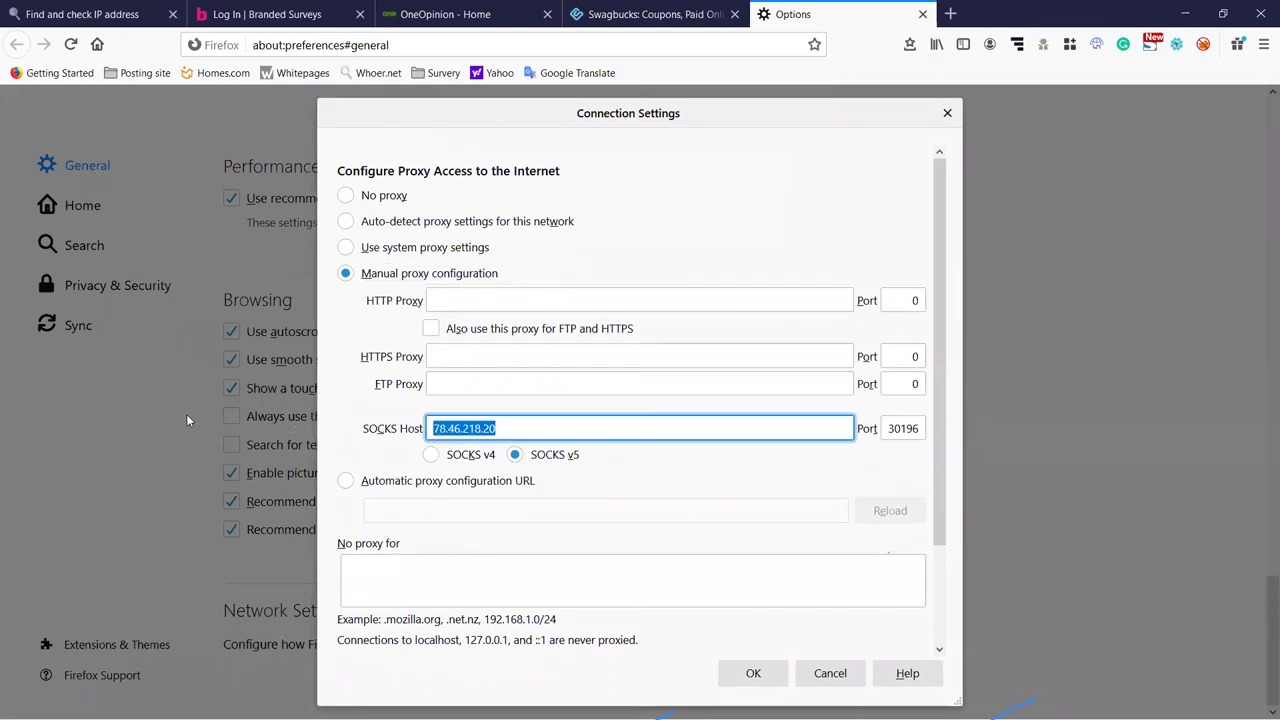
key(ctrl+v)
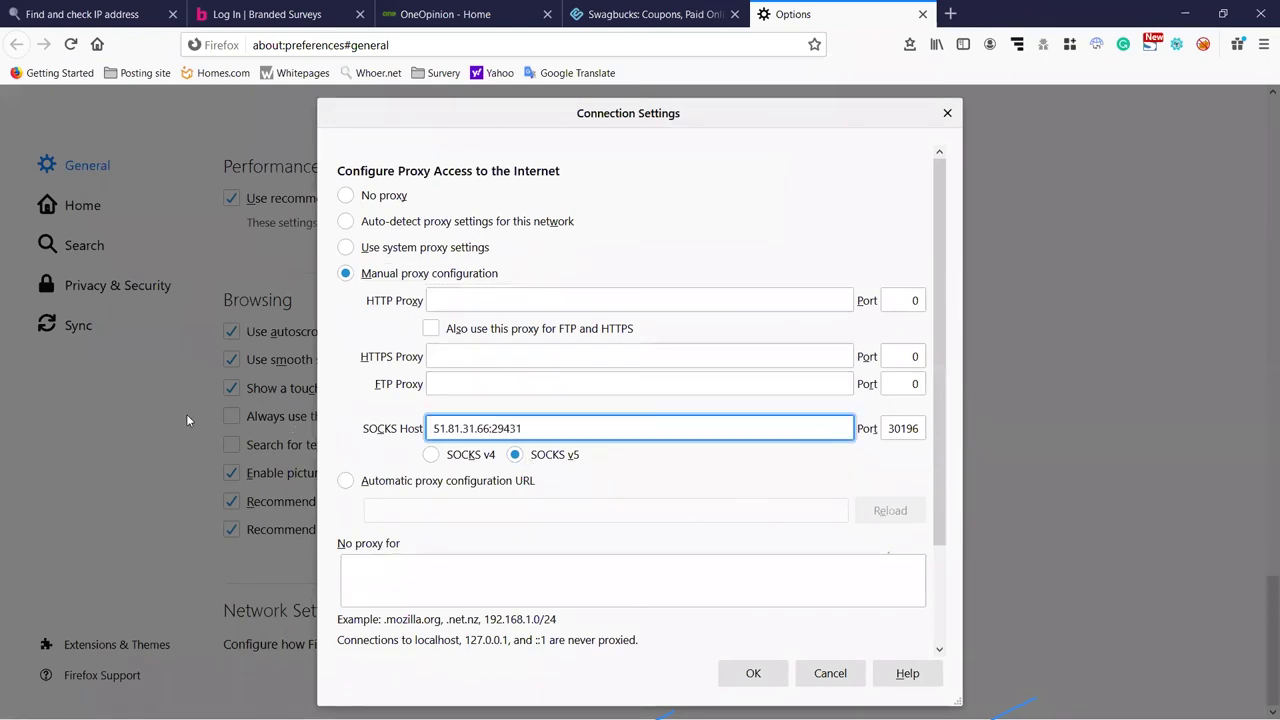
drag(529, 428, 491, 428)
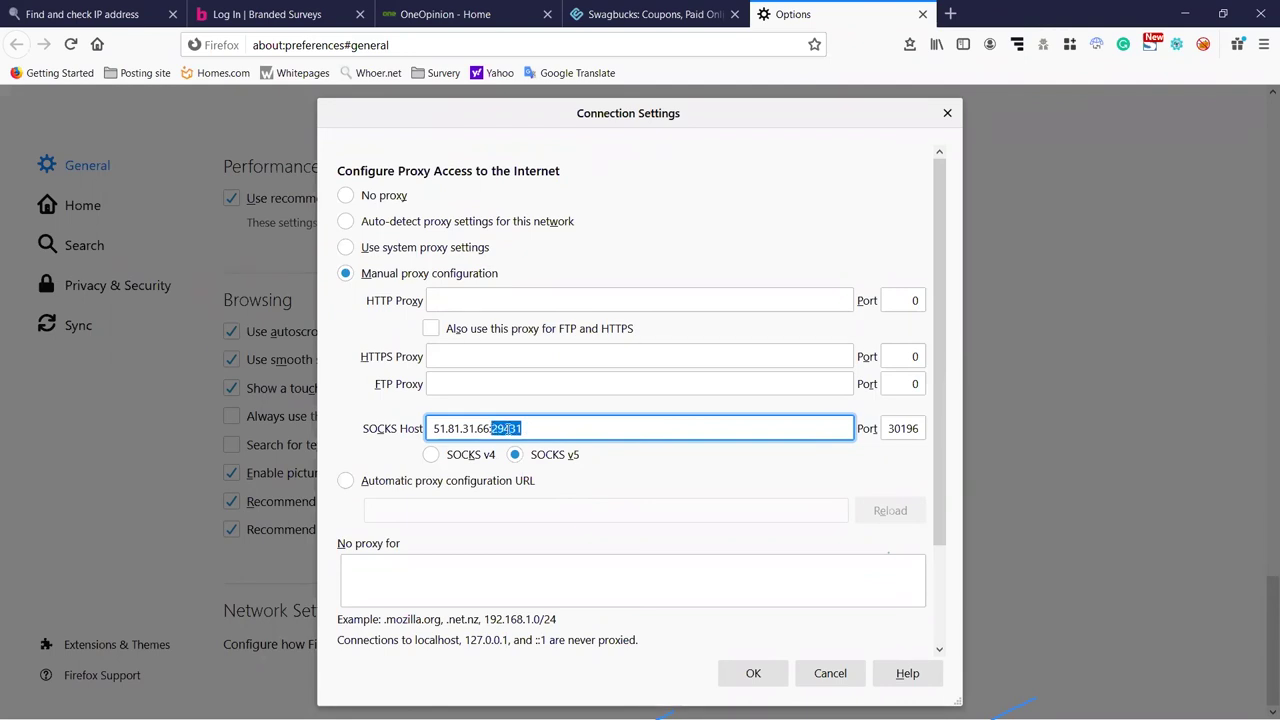
key(BackSpace)
double_click(891, 430)
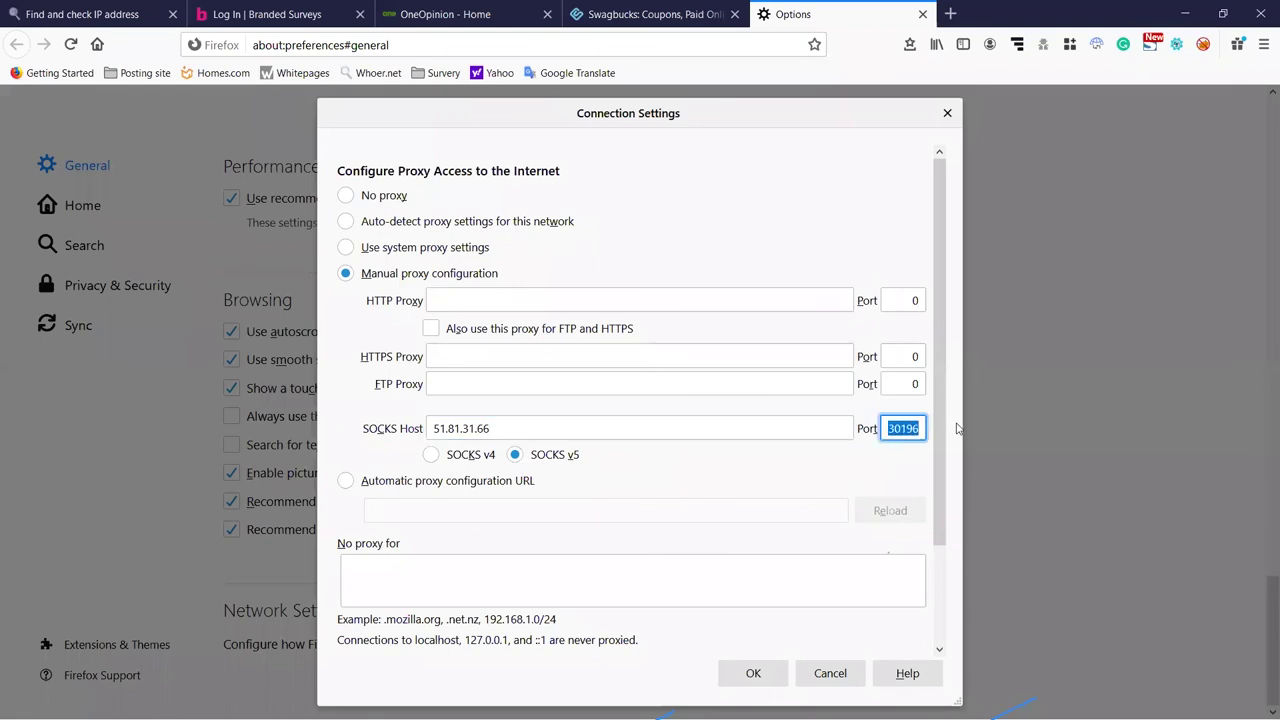
key(ctrl+v)
click(730, 671)
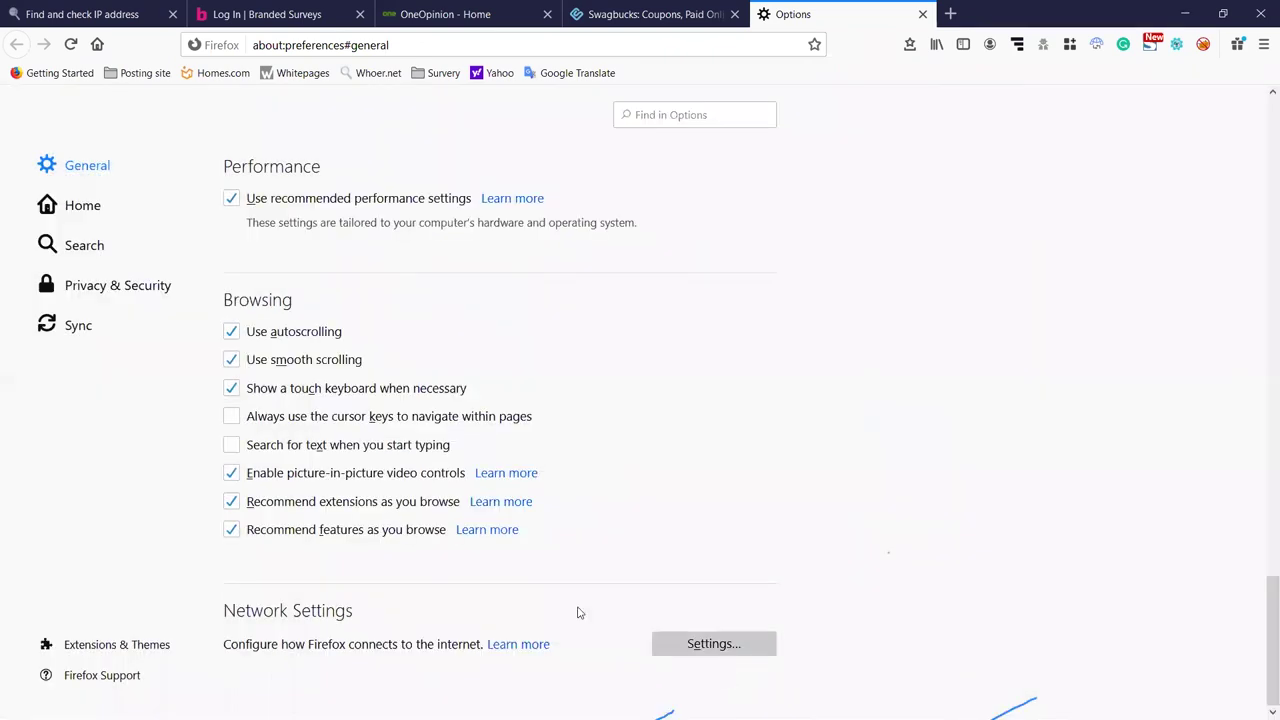
Load Whoer.net in a new tab and review the Spectrum IP 97.85.116.125 and AS 20115 details.
click(950, 14)
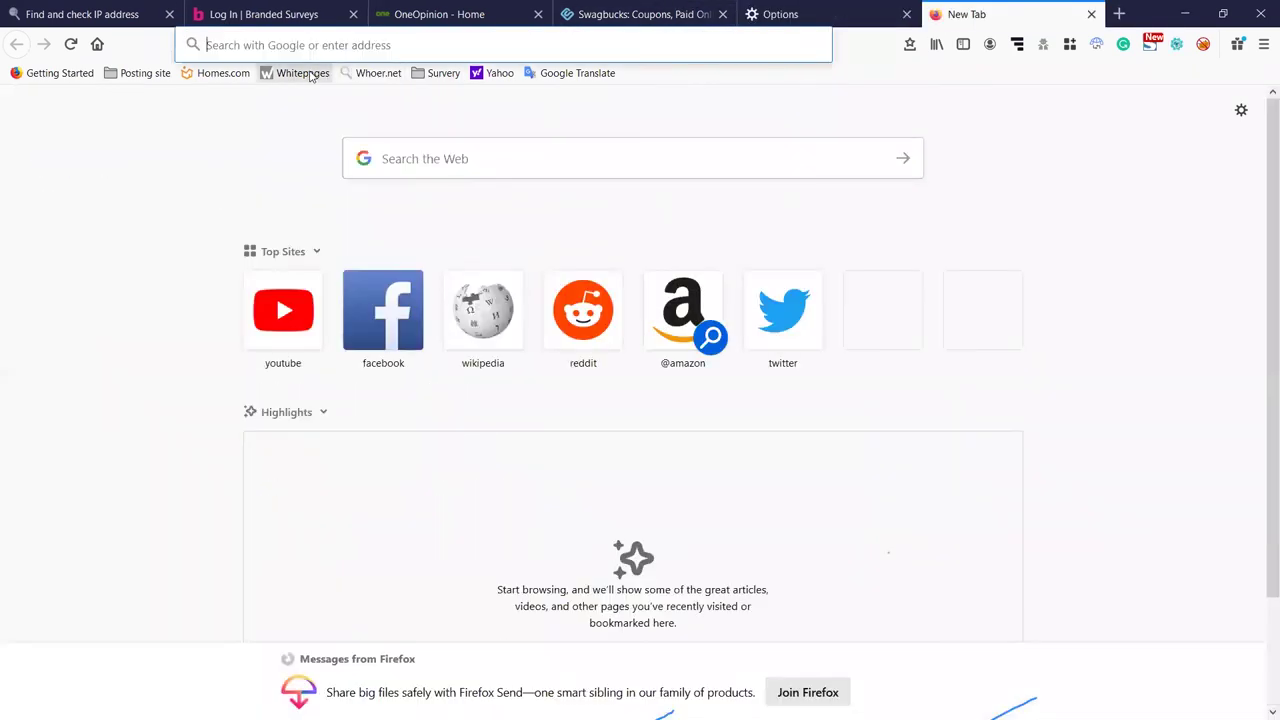
click(497, 355)
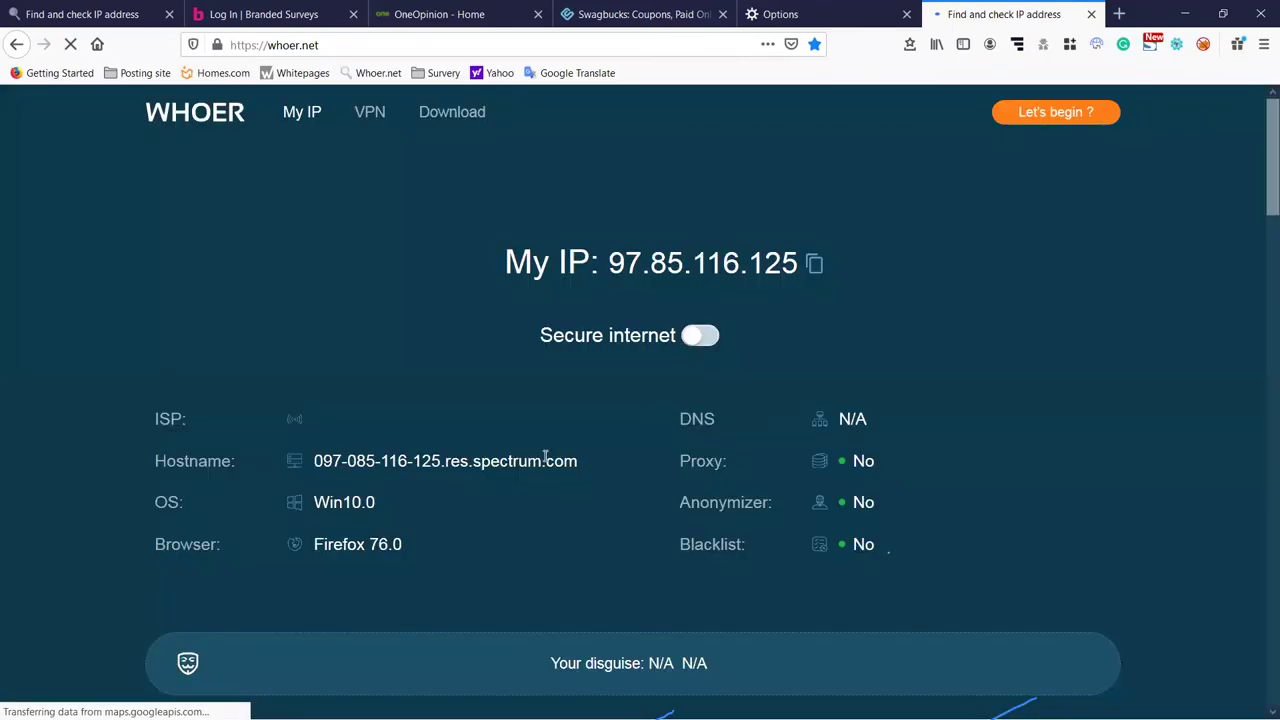
scroll(810, 503, down, 5)
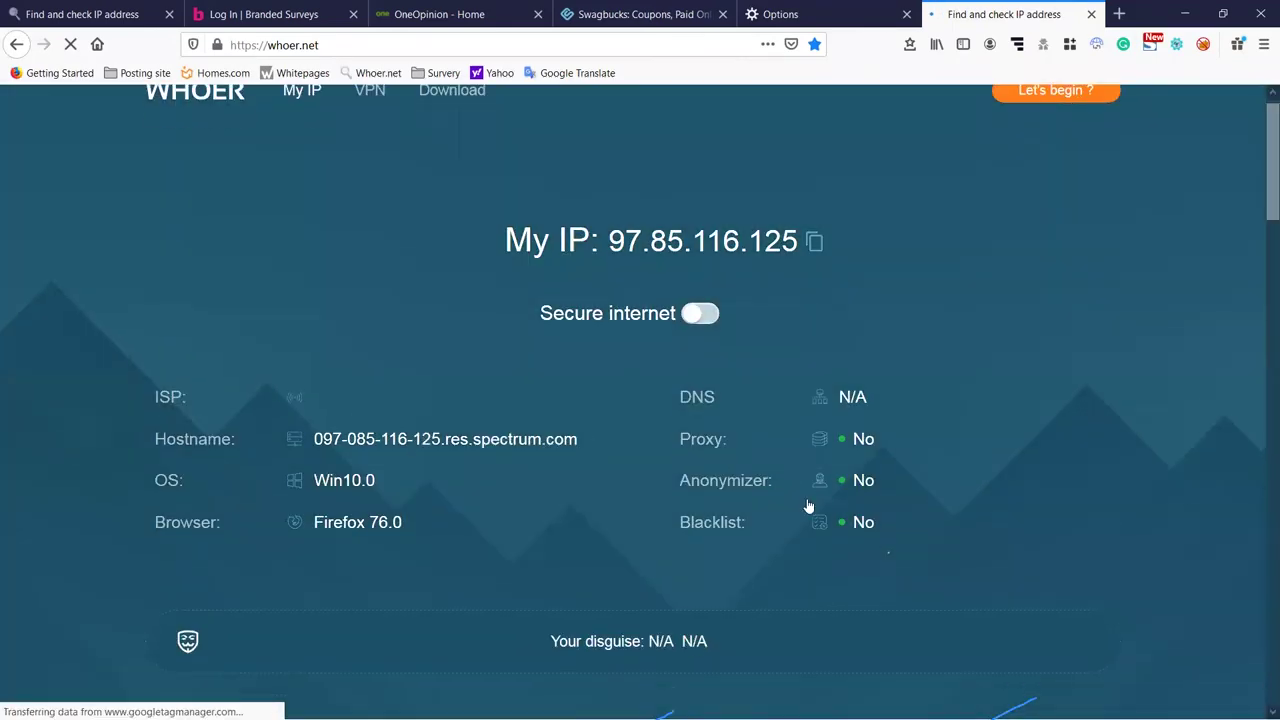
scroll(805, 498, up, 5)
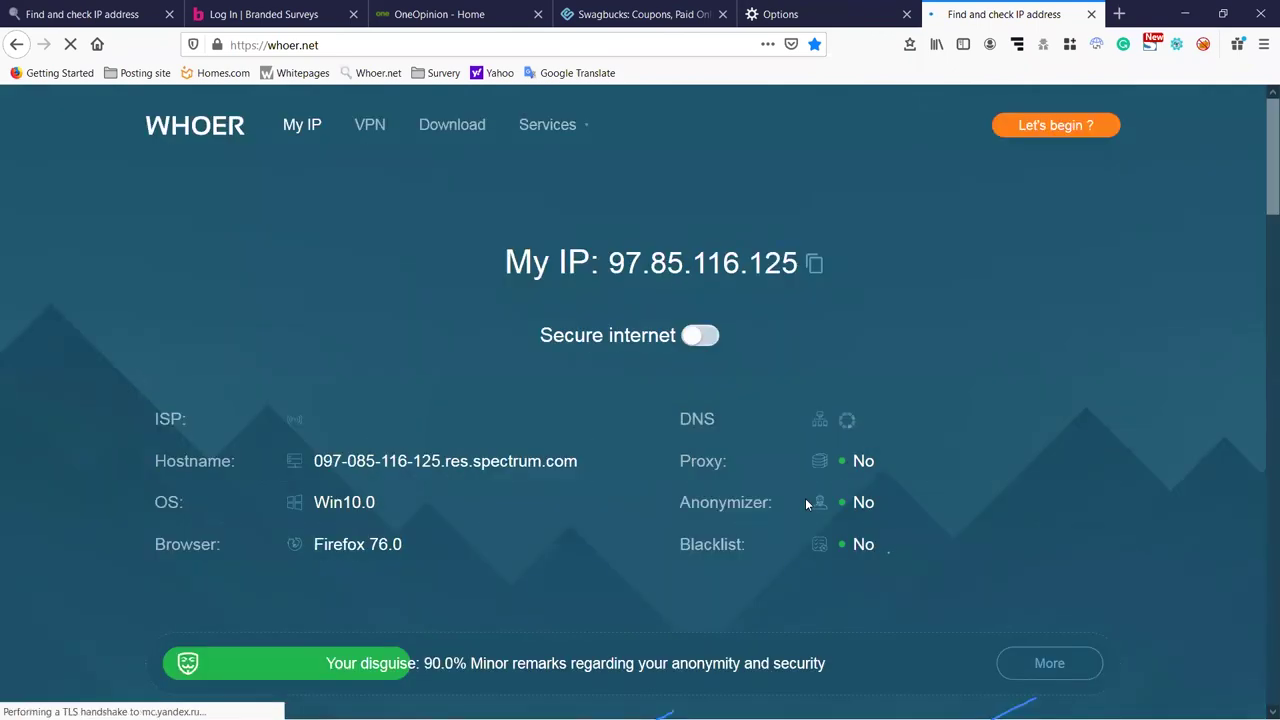
scroll(802, 500, down, 15)
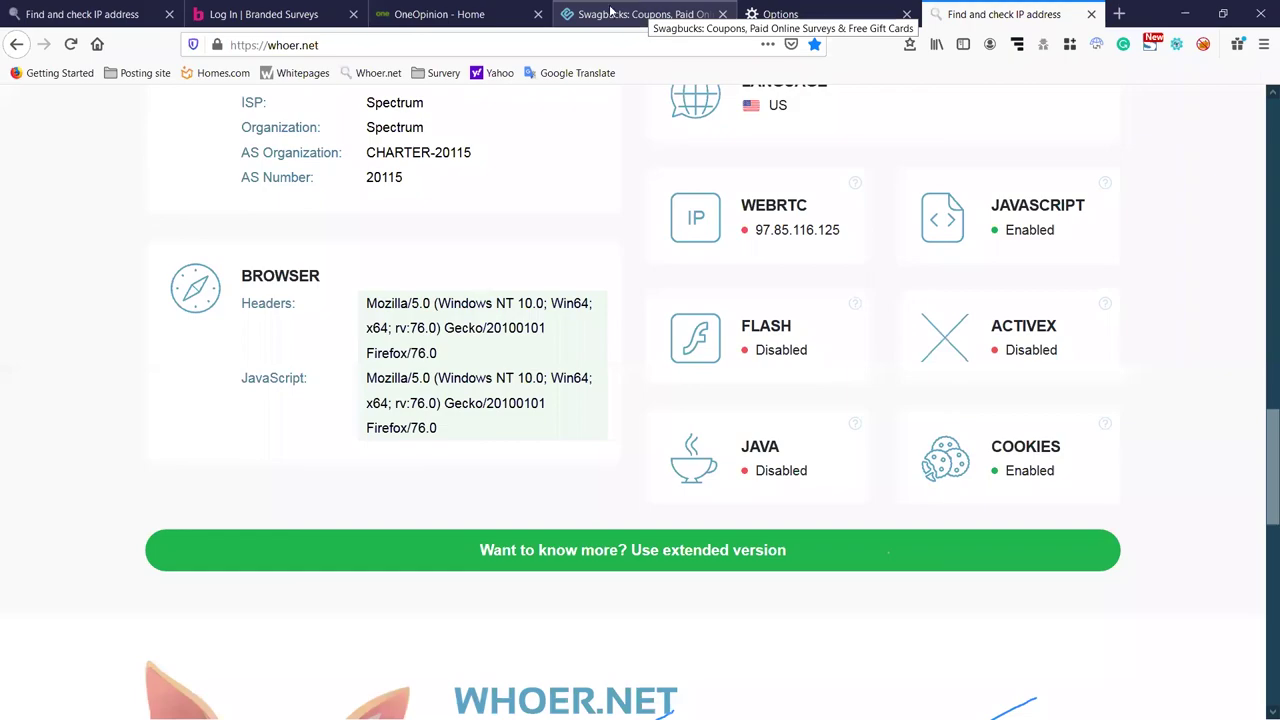
Minimize Firefox and restore the Google Docs guide from the Chrome taskbar thumbnail.
click(1184, 14)
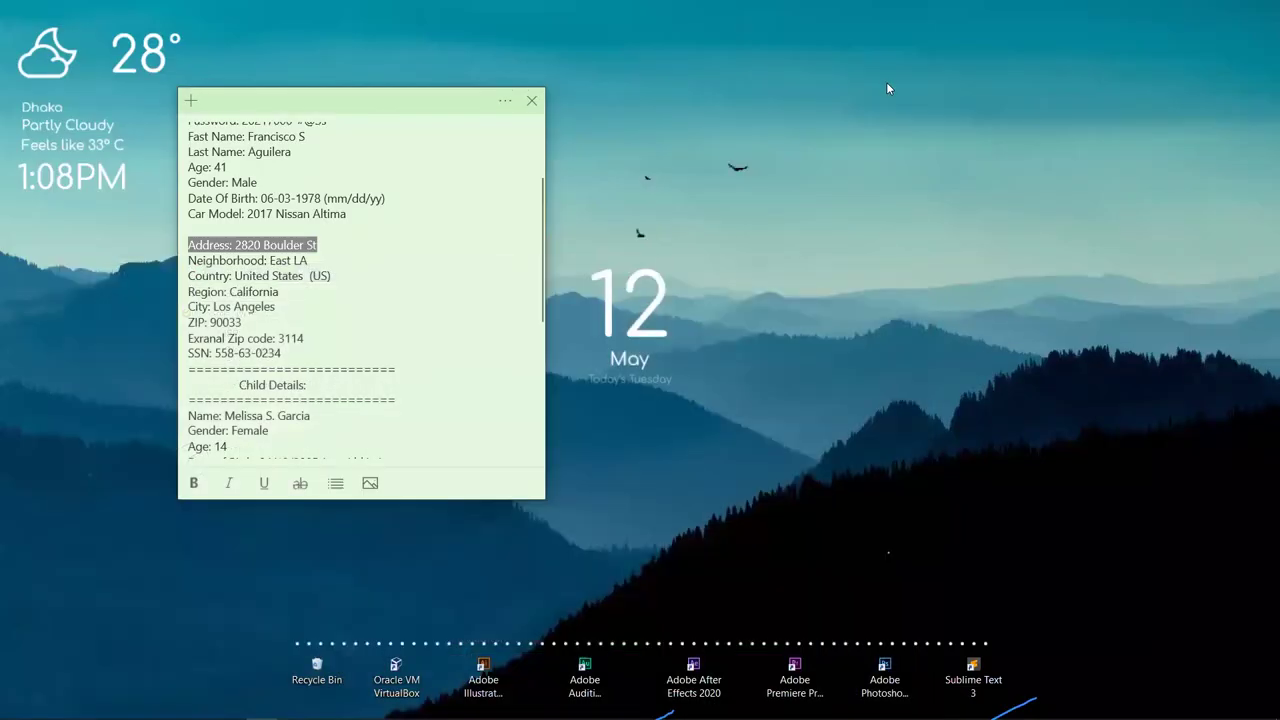
right_click(886, 82)
key(Escape)
mouse_move(245, 712)
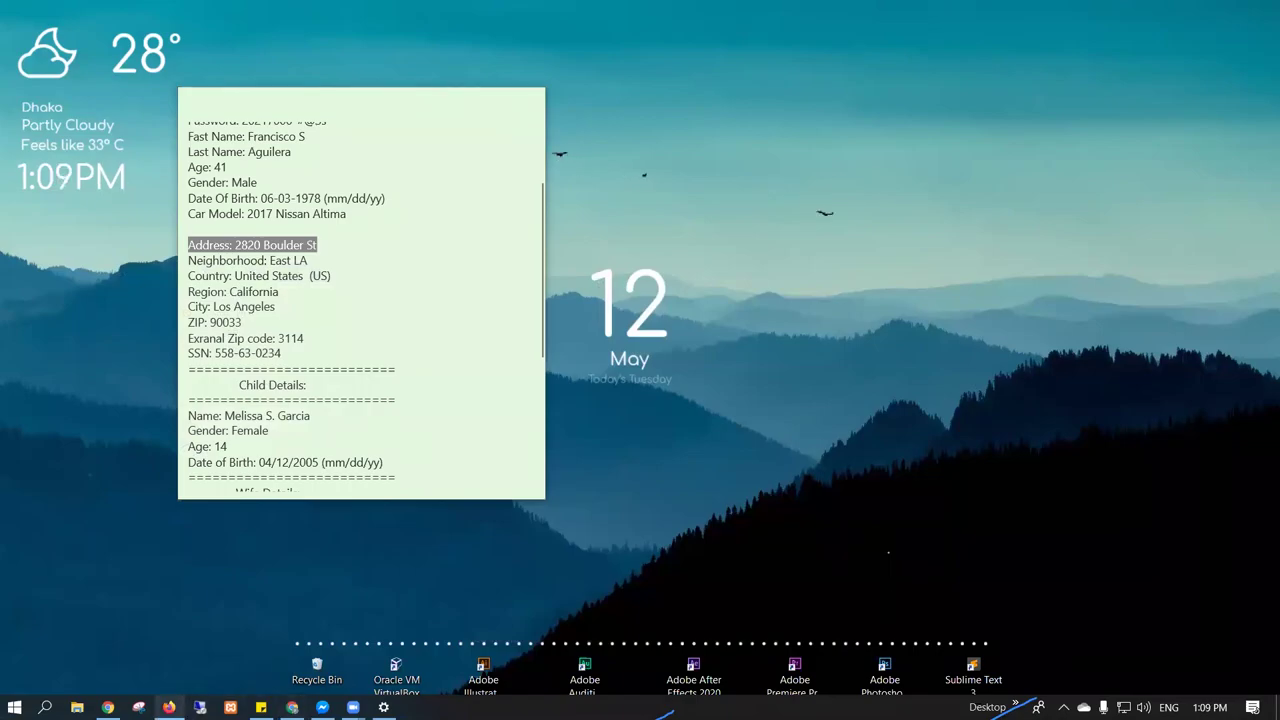
click(169, 707)
click(1184, 14)
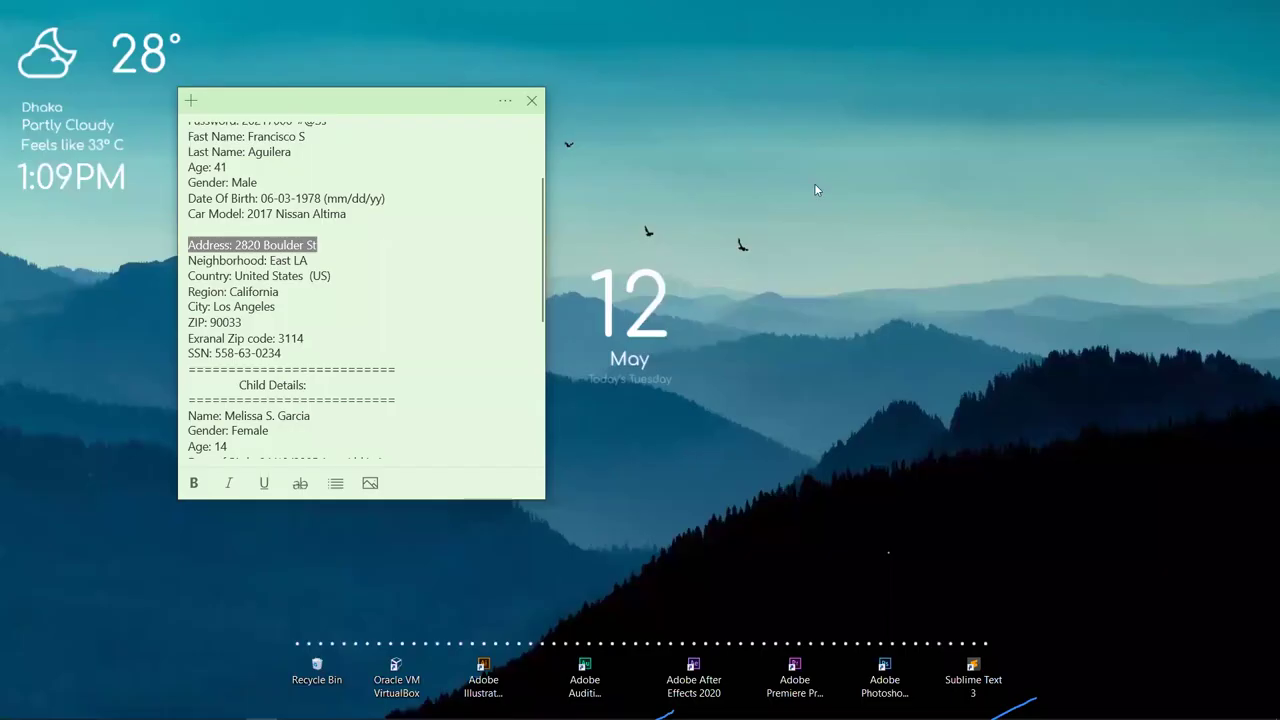
mouse_move(665, 714)
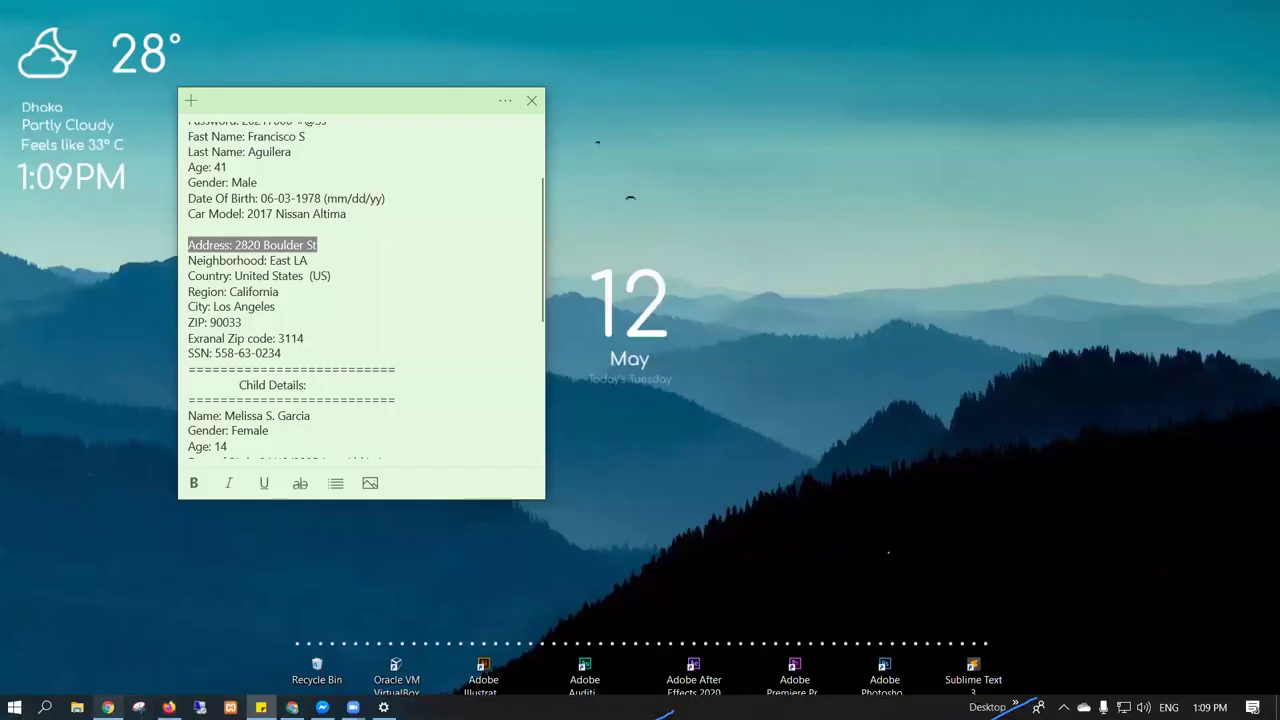
mouse_move(107, 707)
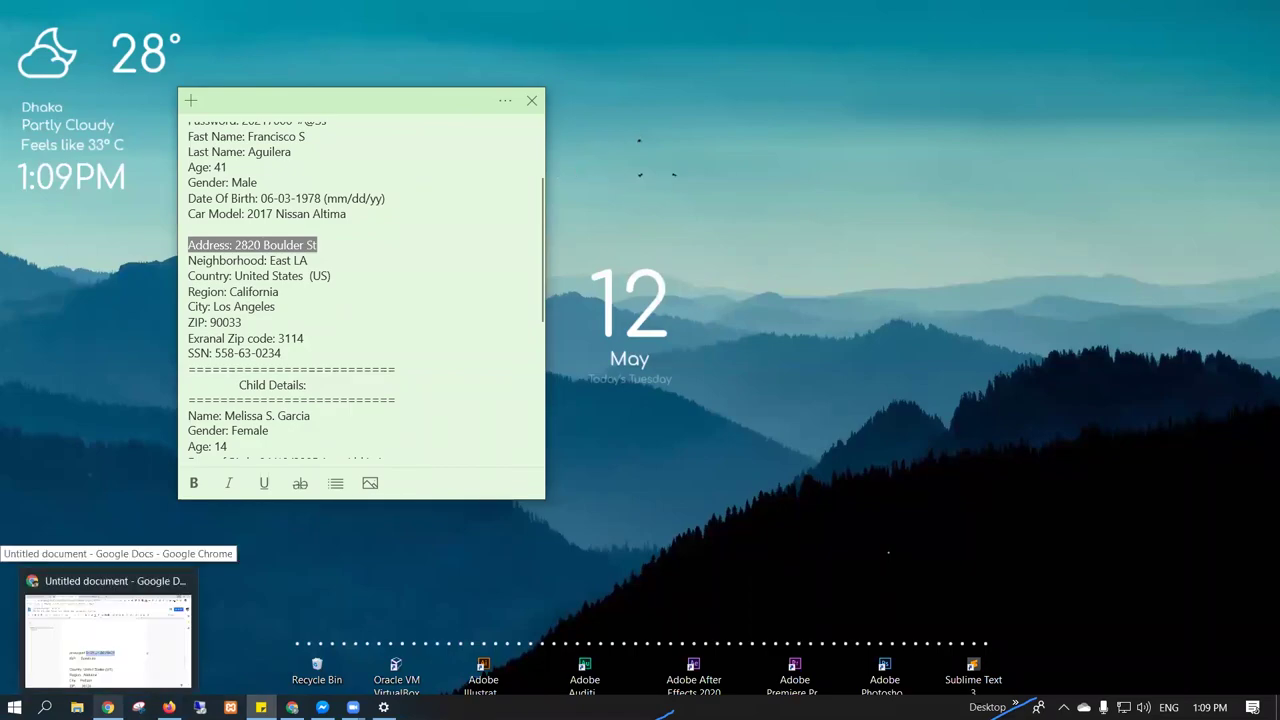
click(108, 620)
scroll(638, 466, up, 2)
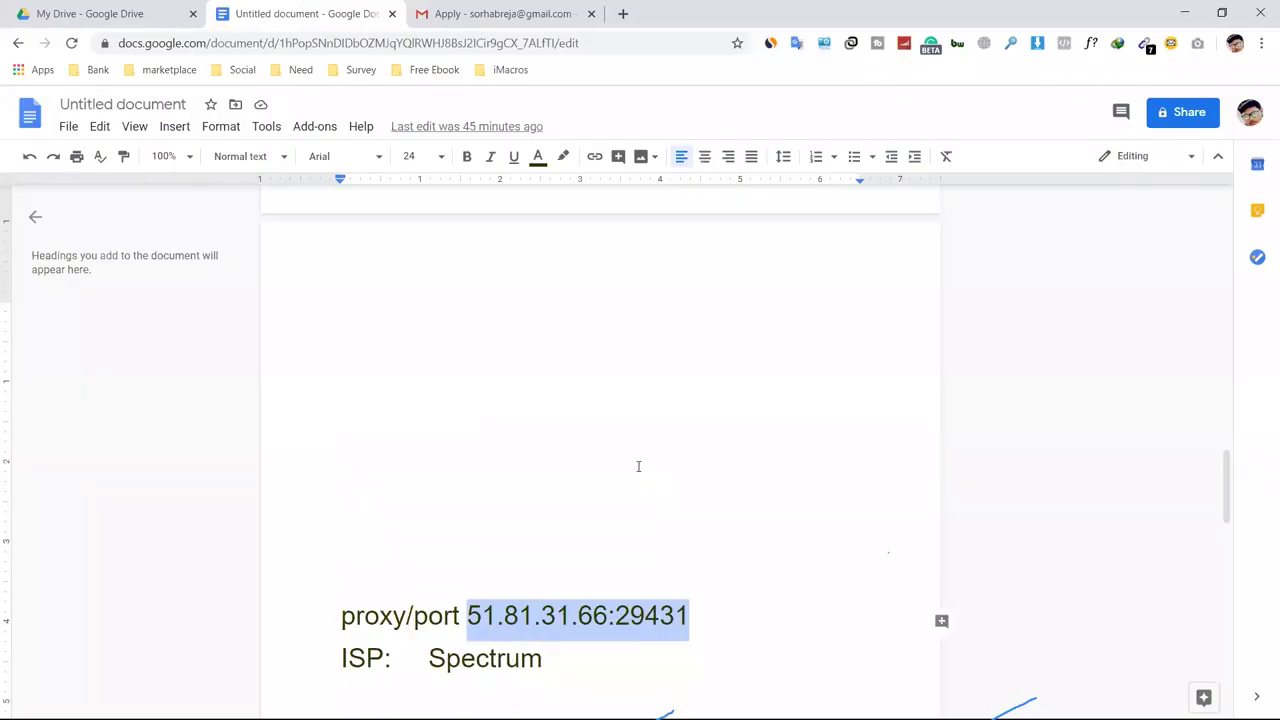
scroll(638, 466, up, 1)
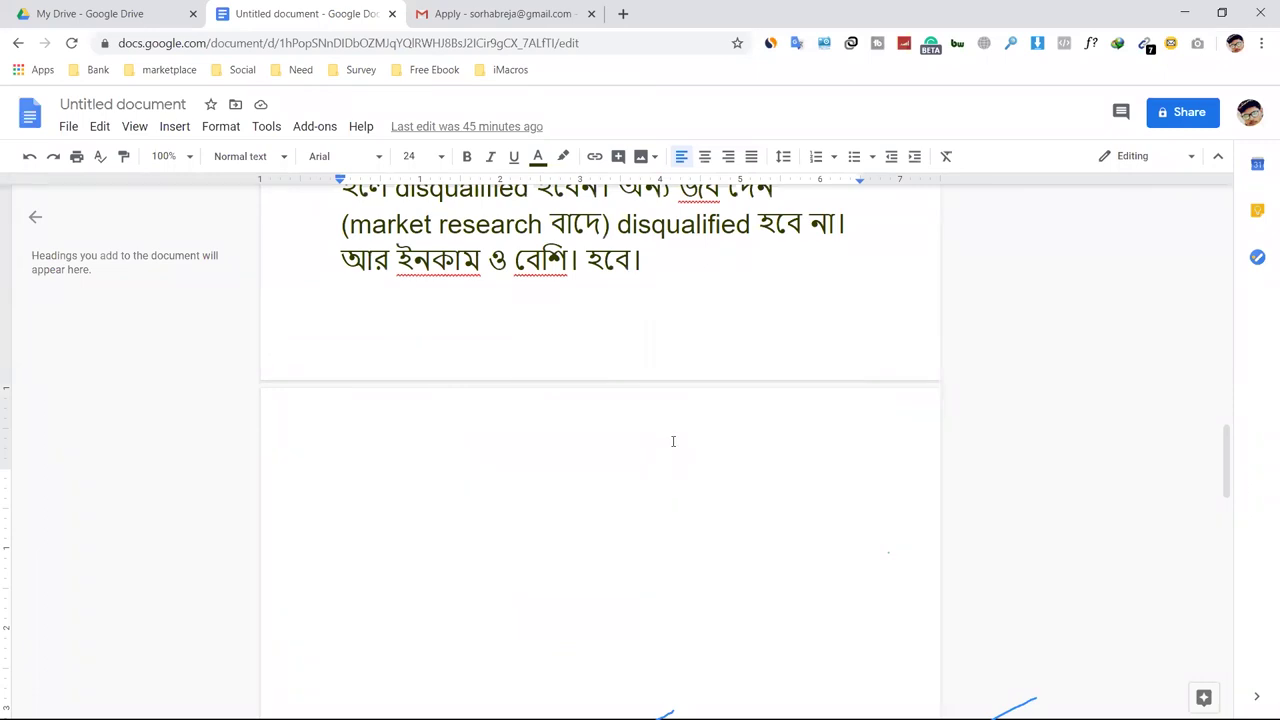